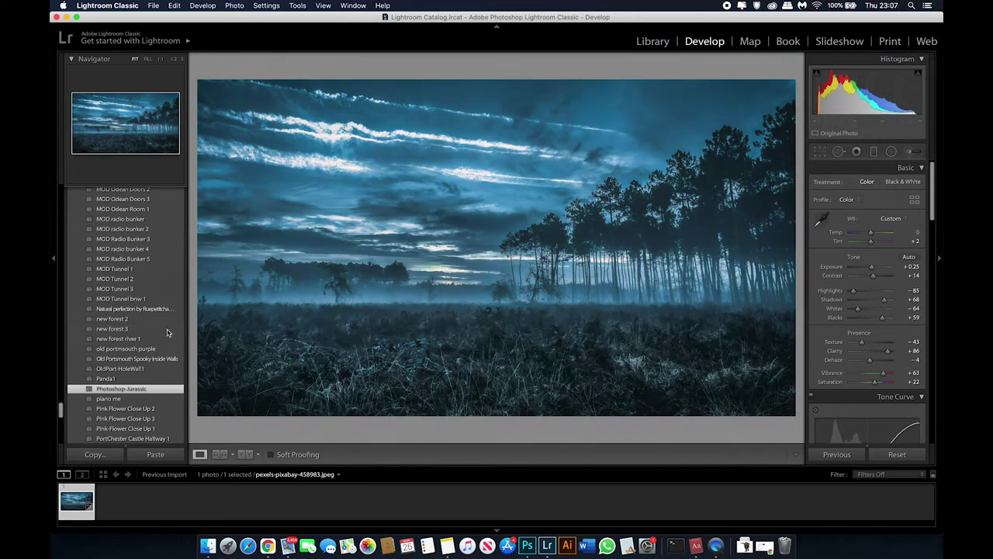
Apply the 'new forest 3' preset, ease Vibrance to +26, and compare before and after
{"action": "left_click", "coordinate": [166, 329]}
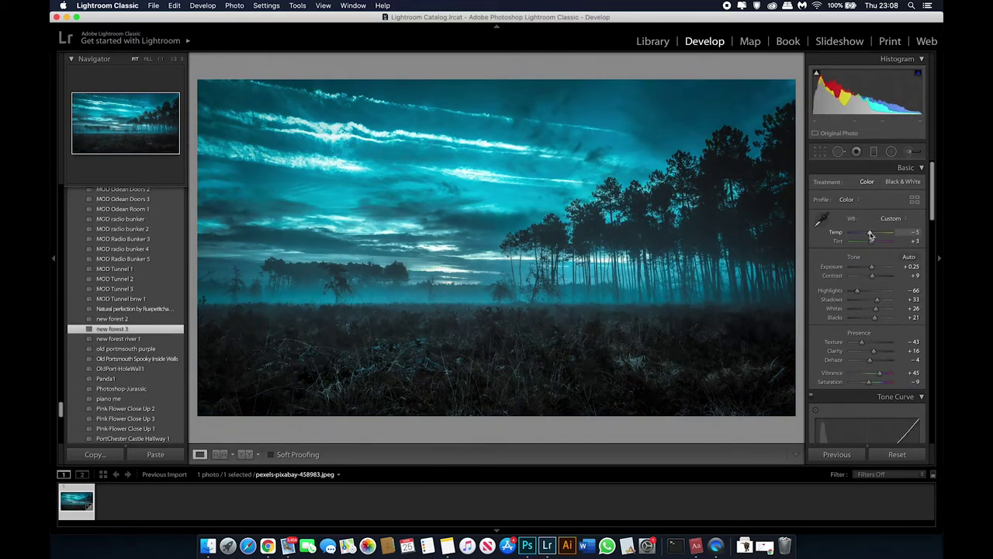
{"action": "left_click_drag", "start_coordinate": [880, 376], "coordinate": [875, 376]}
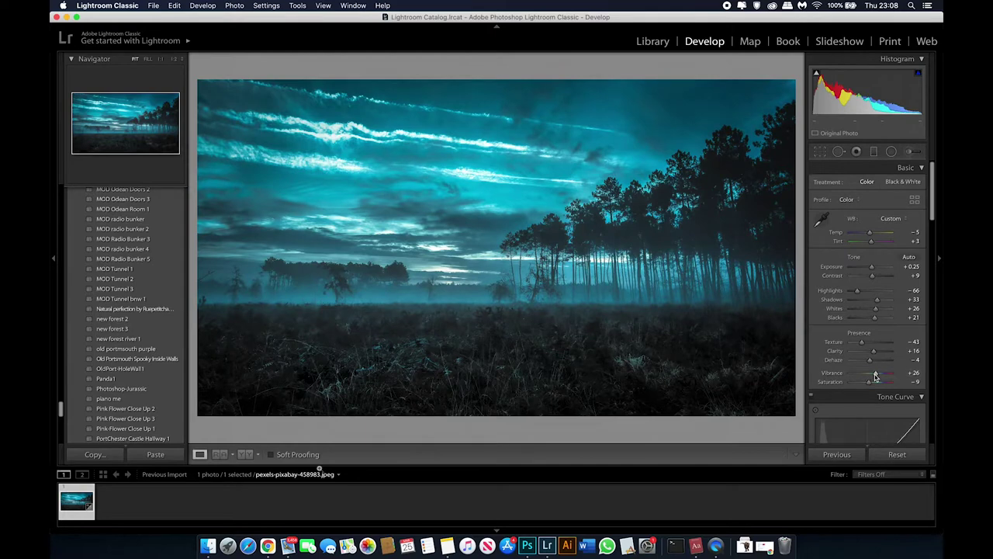
{"action": "left_click", "coordinate": [245, 455]}
{"action": "left_click", "coordinate": [201, 454]}
Export the graded forest photo, dismissing the export warning
{"action": "left_click", "coordinate": [153, 5]}
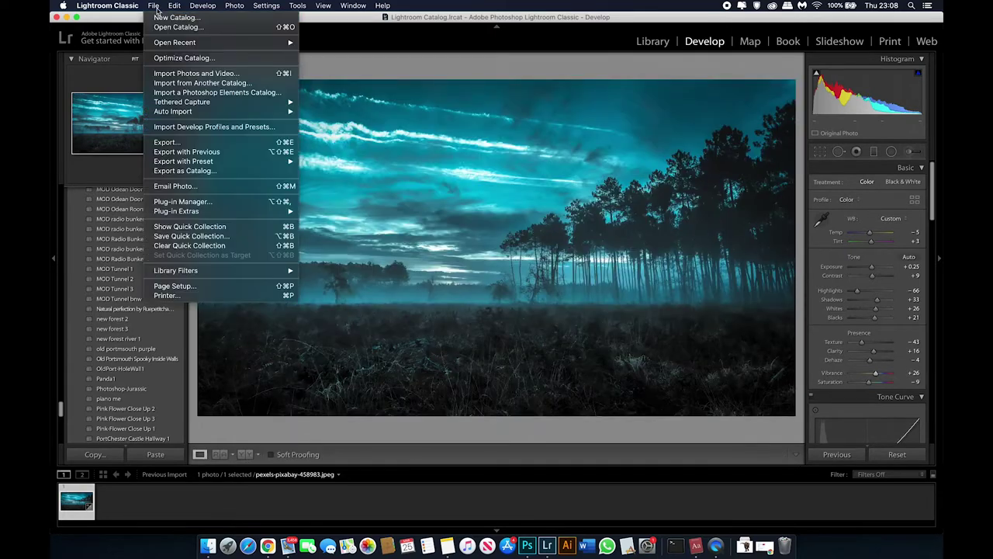
{"action": "left_click", "coordinate": [163, 143]}
{"action": "scroll", "coordinate": [584, 226], "scroll_direction": "down", "scroll_amount": 10}
{"action": "scroll", "coordinate": [589, 232], "scroll_direction": "up", "scroll_amount": 5}
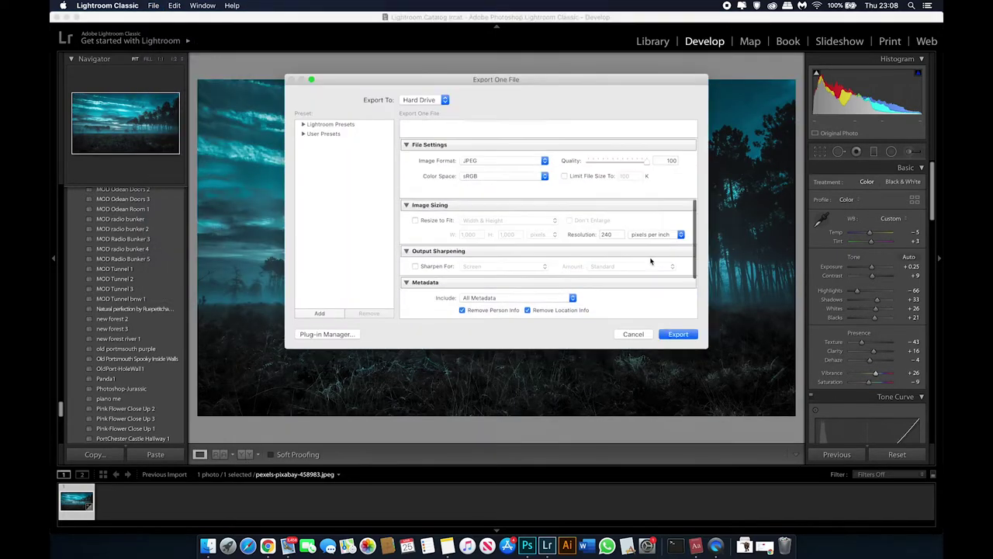
{"action": "left_click", "coordinate": [678, 333]}
{"action": "left_click", "coordinate": [621, 275]}
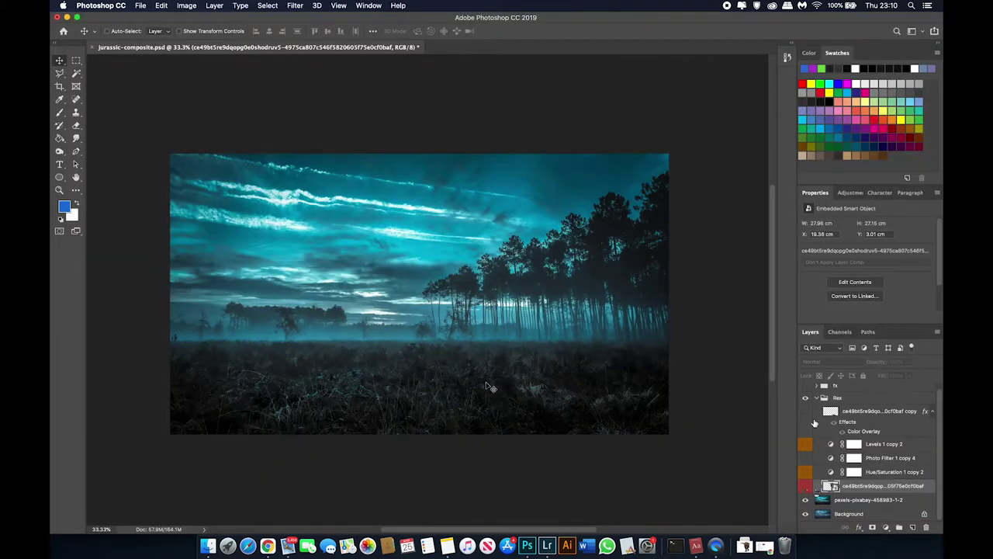
Show the T-rex layer and clip its Hue/Saturation, Photo Filter and Levels adjustments to it
{"action": "left_click", "coordinate": [806, 487]}
{"action": "key", "text": "super+plus"}
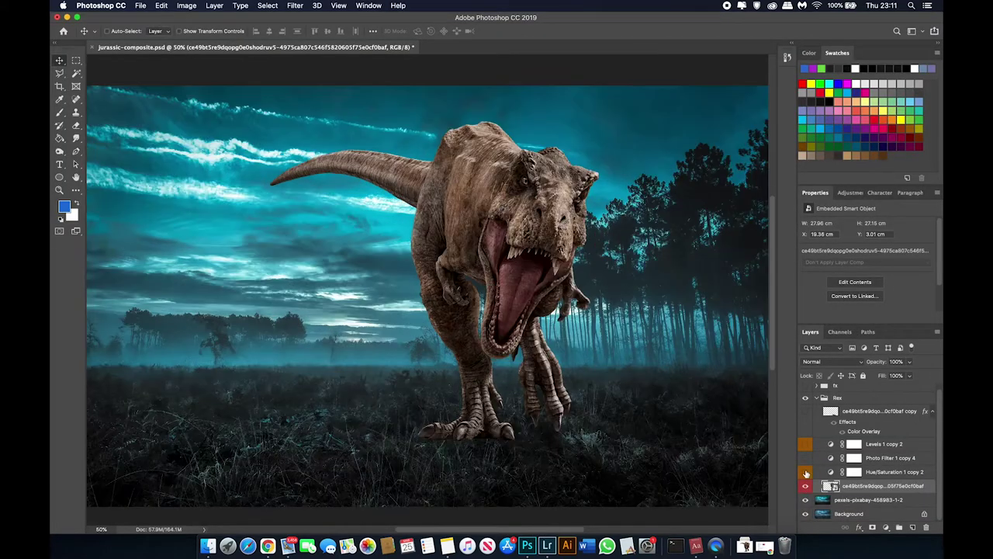
{"action": "left_click", "coordinate": [884, 472]}
{"action": "left_click", "coordinate": [885, 444], "text": "shift"}
{"action": "right_click", "coordinate": [882, 473]}
{"action": "left_click", "coordinate": [823, 291]}
Turn on the Hue/Saturation, Photo Filter and Levels 1 copy 2 adjustments to darken the T-rex
{"action": "left_click", "coordinate": [883, 473]}
{"action": "left_click", "coordinate": [806, 473]}
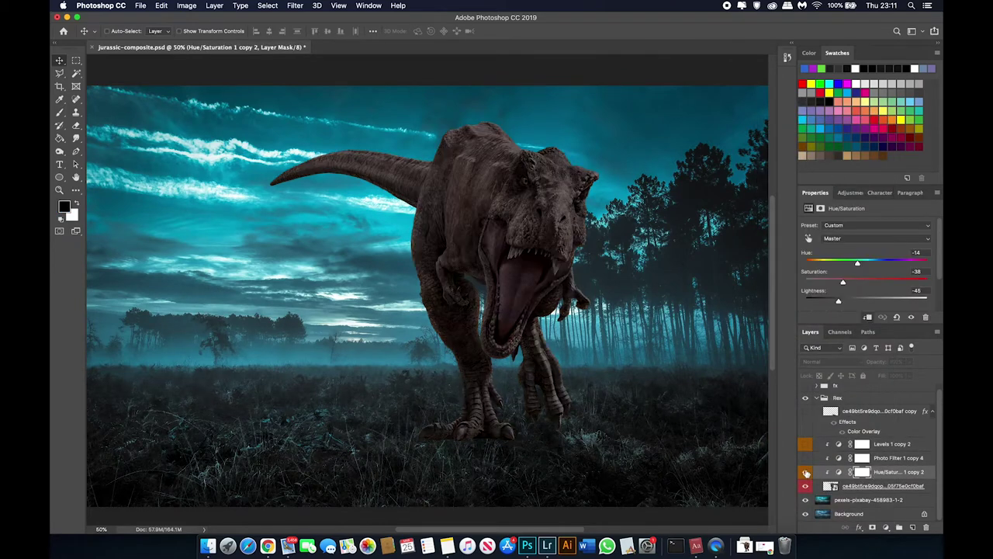
{"action": "left_click", "coordinate": [817, 459]}
{"action": "left_click", "coordinate": [885, 443]}
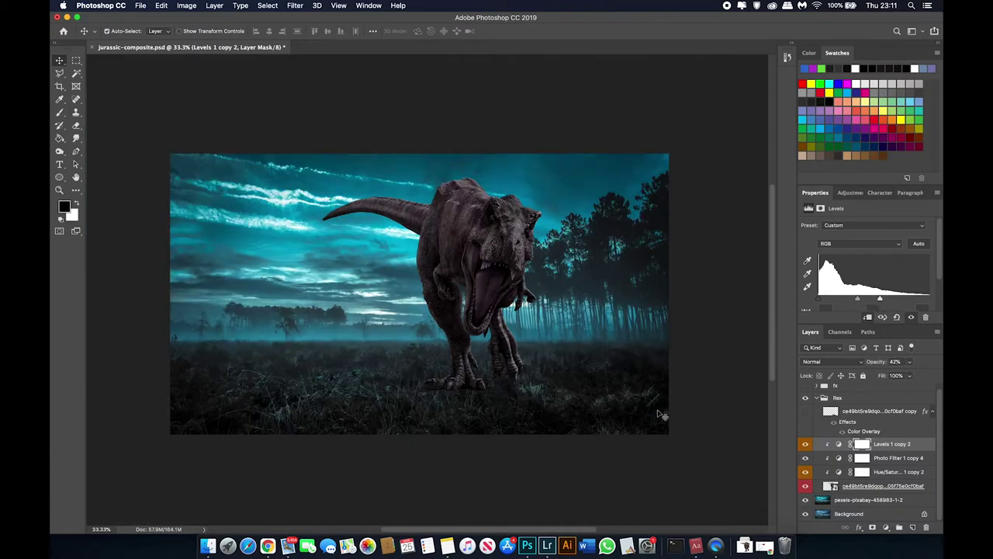
Toggle the overlay shadow copy layer off and on to compare the scene
{"action": "scroll", "coordinate": [658, 415], "scroll_direction": "up", "scroll_amount": 3}
{"action": "left_click", "coordinate": [815, 415]}
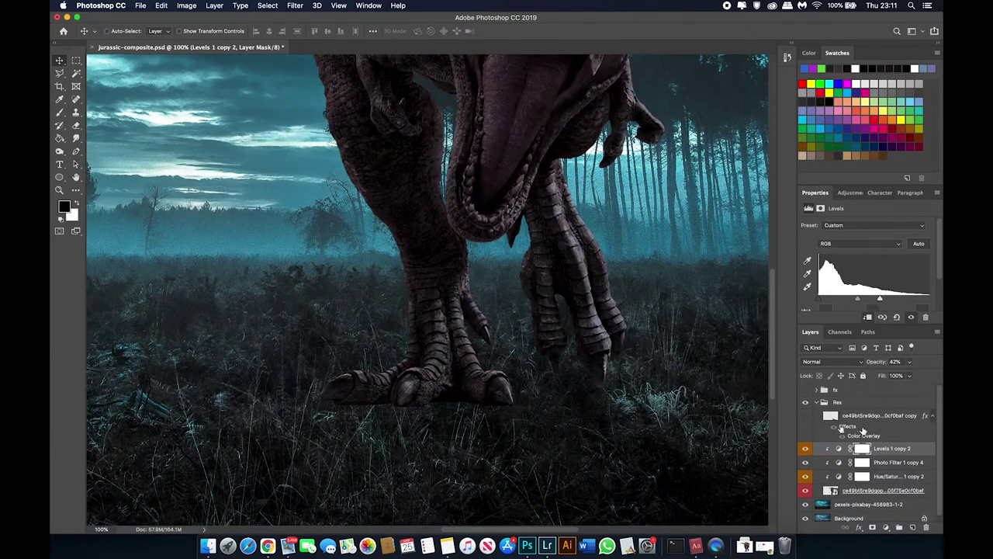
{"action": "left_click", "coordinate": [804, 415]}
{"action": "left_click", "coordinate": [805, 415]}
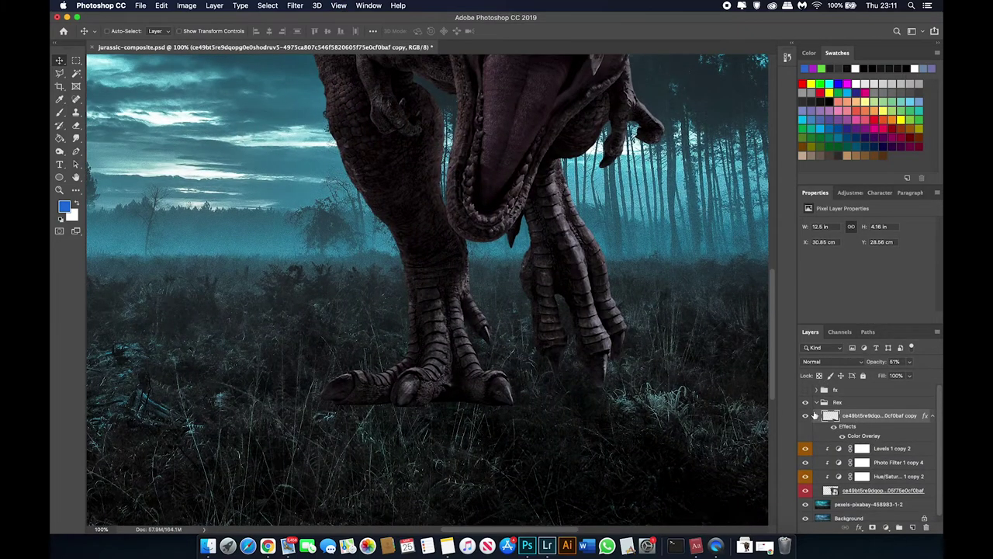
Duplicate the T-rex layer with Ctrl+J and hide the original
{"action": "left_click", "coordinate": [868, 490]}
{"action": "key", "text": "ctrl+j"}
{"action": "left_click", "coordinate": [805, 486]}
{"action": "scroll", "coordinate": [457, 501], "scroll_direction": "up", "scroll_amount": 3}
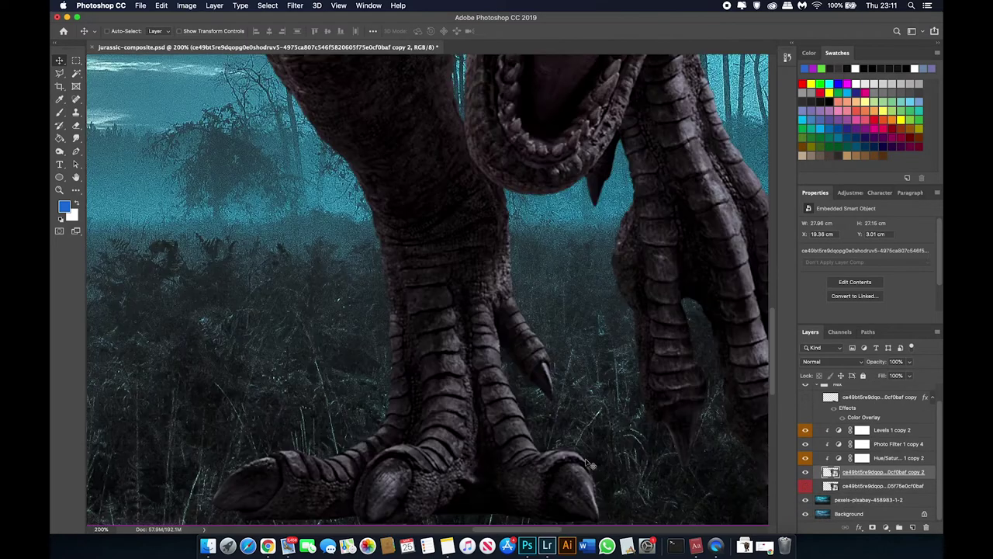
{"action": "left_click", "coordinate": [76, 112]}
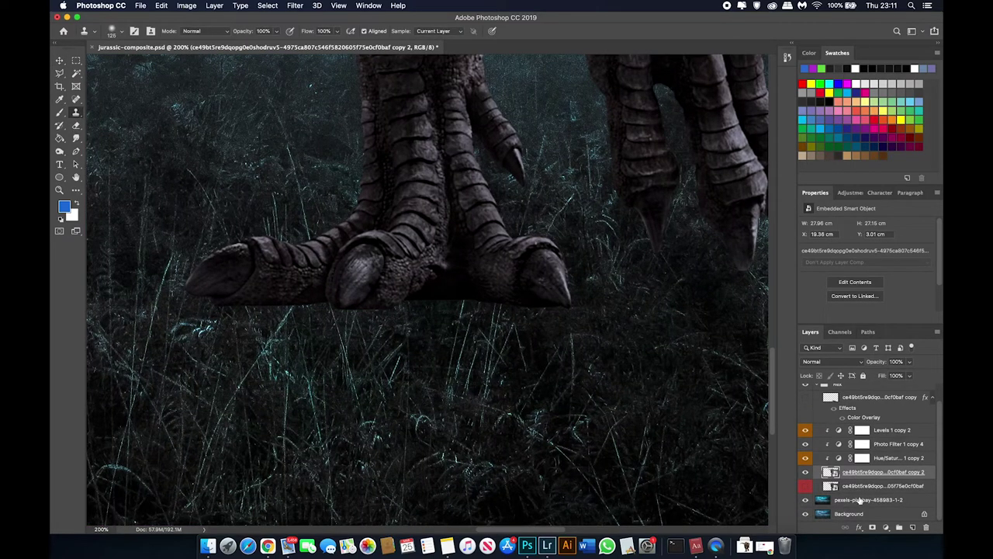
Clone nearby grass at brush size 175 over the T-rex's toes on the grass layer
{"action": "key", "text": "bracketright"}
{"action": "key", "text": "bracketright"}
{"action": "left_click", "coordinate": [497, 393], "text": "alt"}
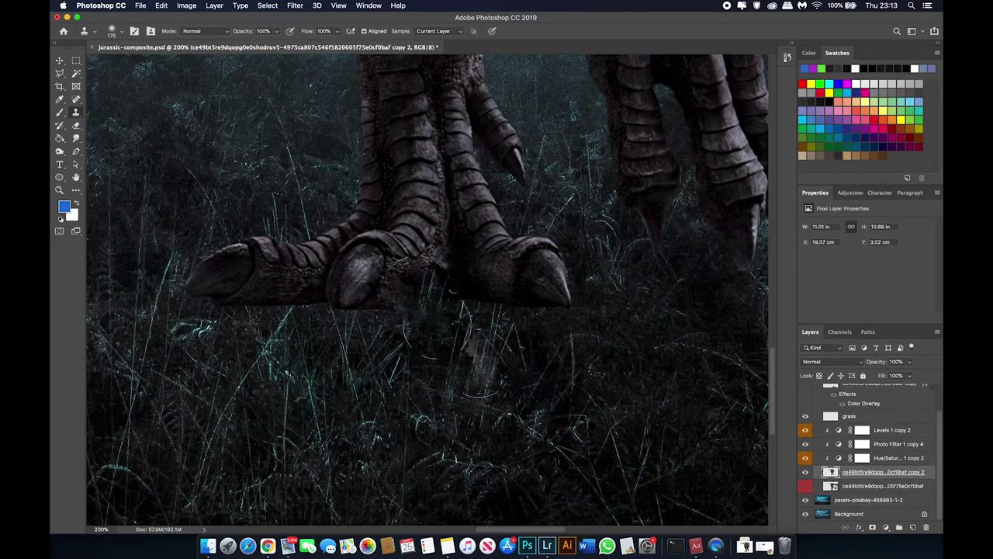
{"action": "left_click_drag", "start_coordinate": [497, 392], "coordinate": [479, 361]}
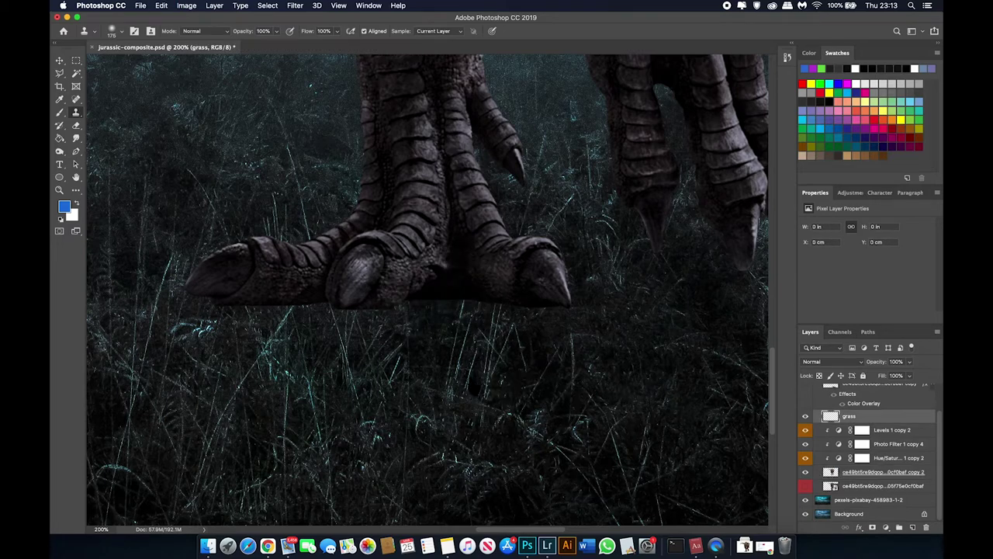
{"action": "left_click", "coordinate": [444, 290], "text": "ctrl"}
{"action": "left_click_drag", "start_coordinate": [444, 289], "coordinate": [262, 318]}
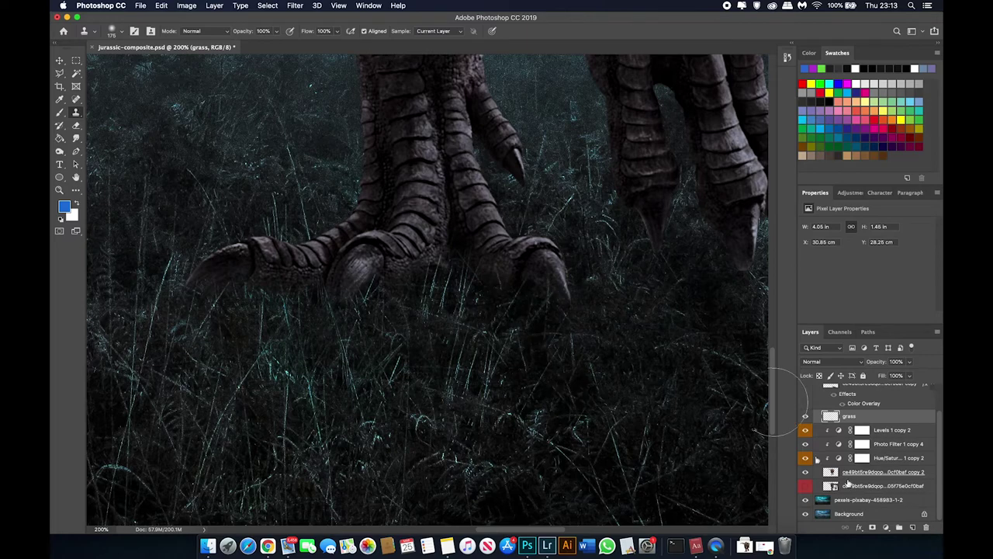
{"action": "left_click", "coordinate": [342, 380], "text": "ctrl"}
{"action": "left_click", "coordinate": [454, 311], "text": "ctrl"}
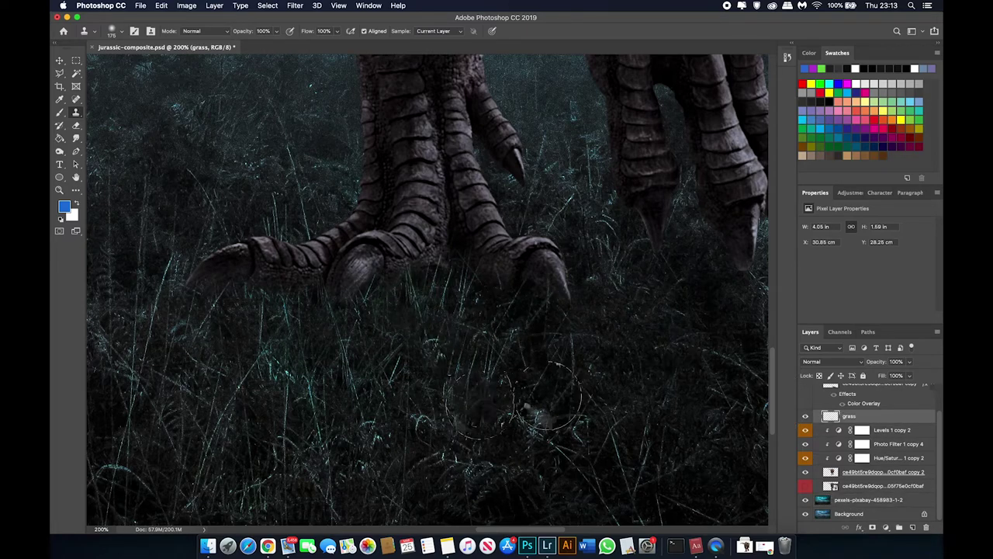
Check the grass below the toes up close, then zoom out to the whole scene
{"action": "key", "text": "ctrl+minus"}
{"action": "key", "text": "ctrl+plus"}
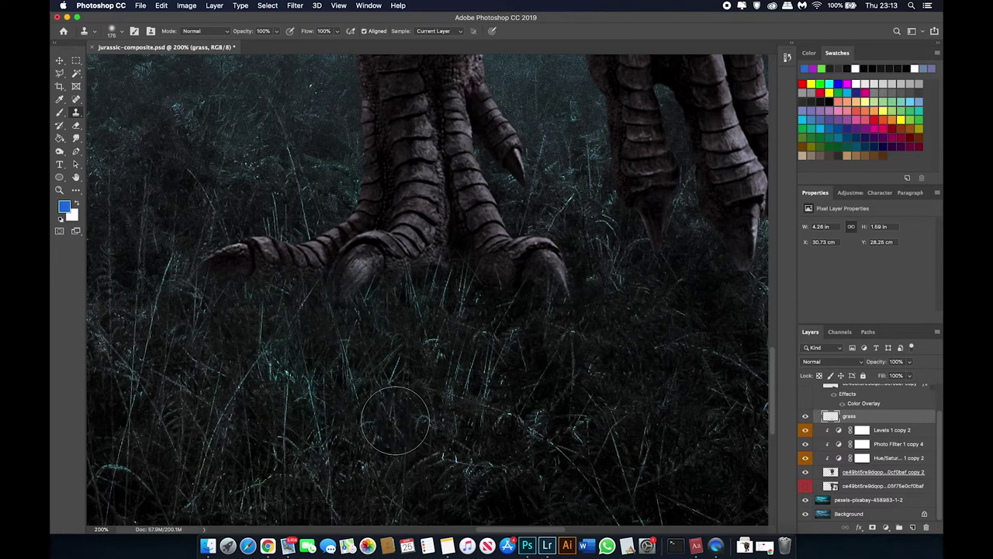
{"action": "key", "text": "ctrl+minus"}
{"action": "key", "text": "ctrl+minus"}
{"action": "key", "text": "ctrl+minus"}
{"action": "key", "text": "v"}
{"action": "key", "text": "ctrl+minus"}
{"action": "scroll", "coordinate": [845, 438], "scroll_direction": "up", "scroll_amount": 1}
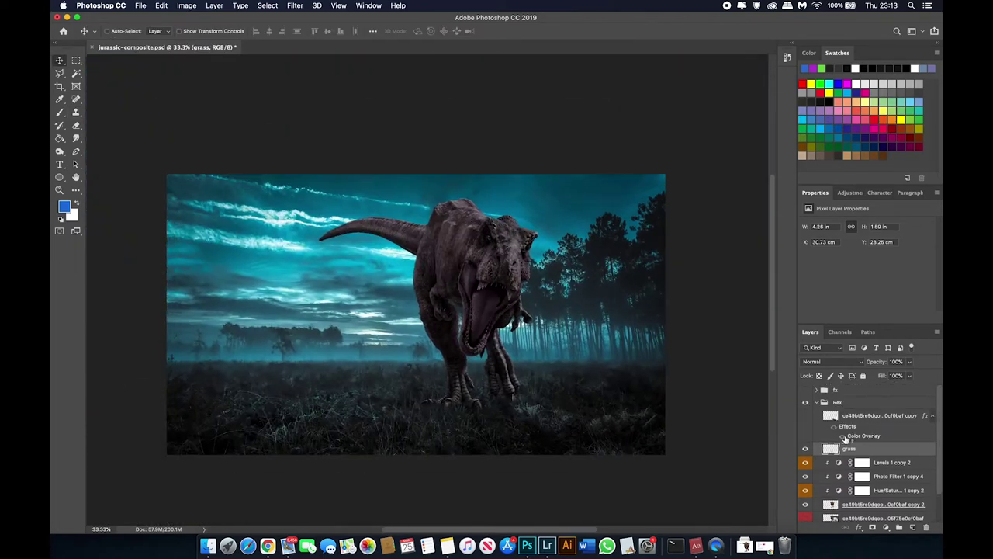
Stretch the overlay shadow leftward, shift it under the T-rex, and save jurassic-composite.psd
{"action": "scroll", "coordinate": [807, 419], "scroll_direction": "down", "scroll_amount": 2}
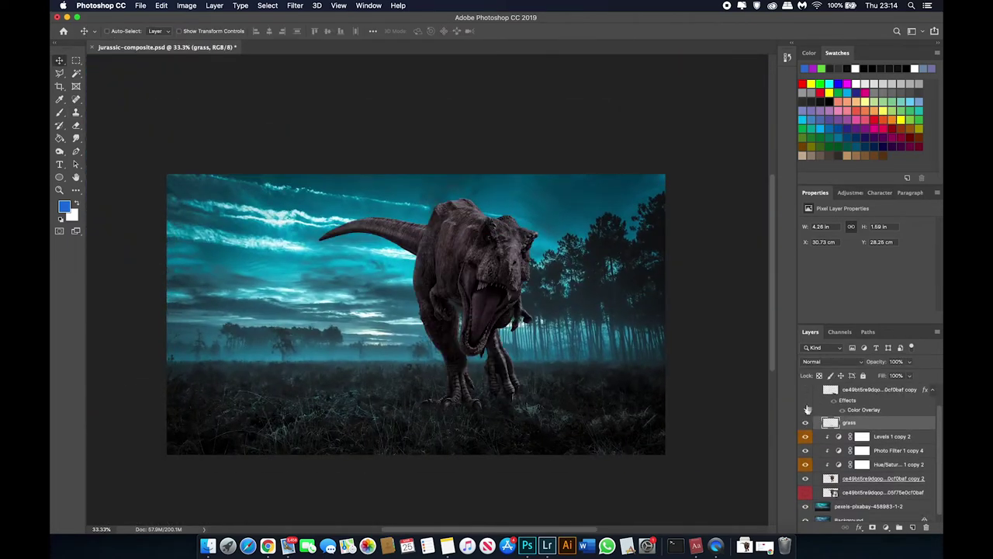
{"action": "scroll", "coordinate": [807, 409], "scroll_direction": "down", "scroll_amount": 1}
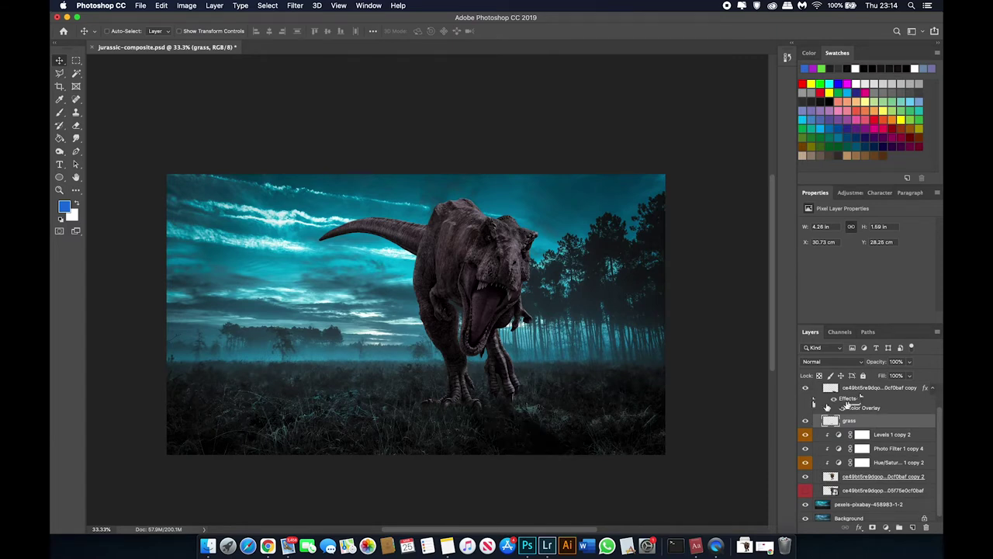
{"action": "left_click", "coordinate": [849, 404]}
{"action": "key", "text": "ctrl+t"}
{"action": "left_click_drag", "start_coordinate": [405, 438], "coordinate": [368, 438]}
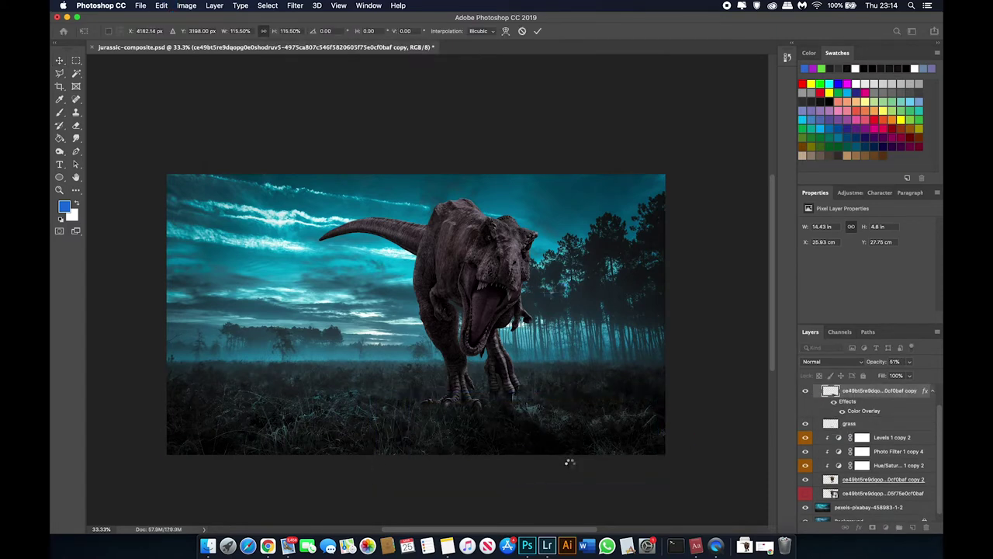
{"action": "key", "text": "Return"}
{"action": "left_click_drag", "start_coordinate": [570, 462], "coordinate": [541, 455]}
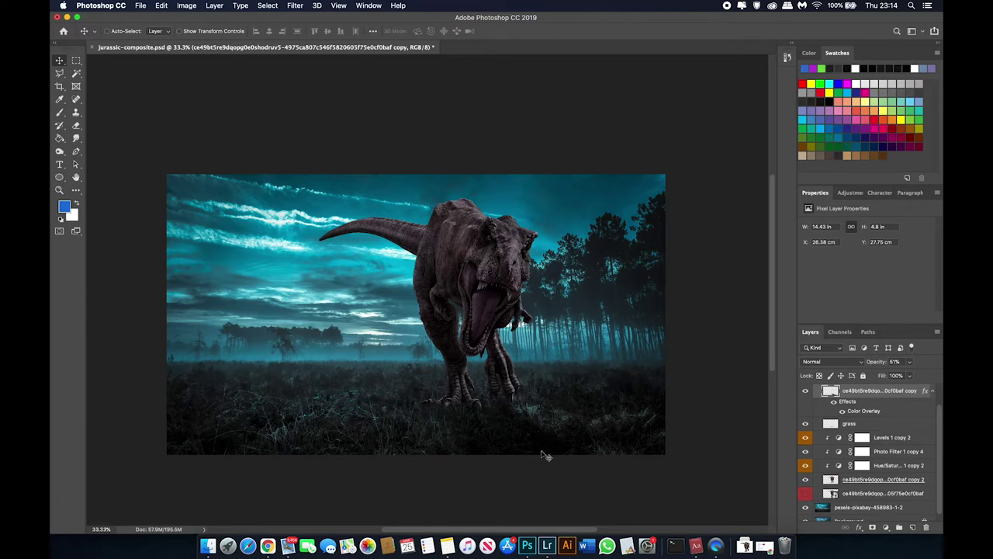
{"action": "scroll", "coordinate": [571, 402], "scroll_direction": "down", "scroll_amount": 2}
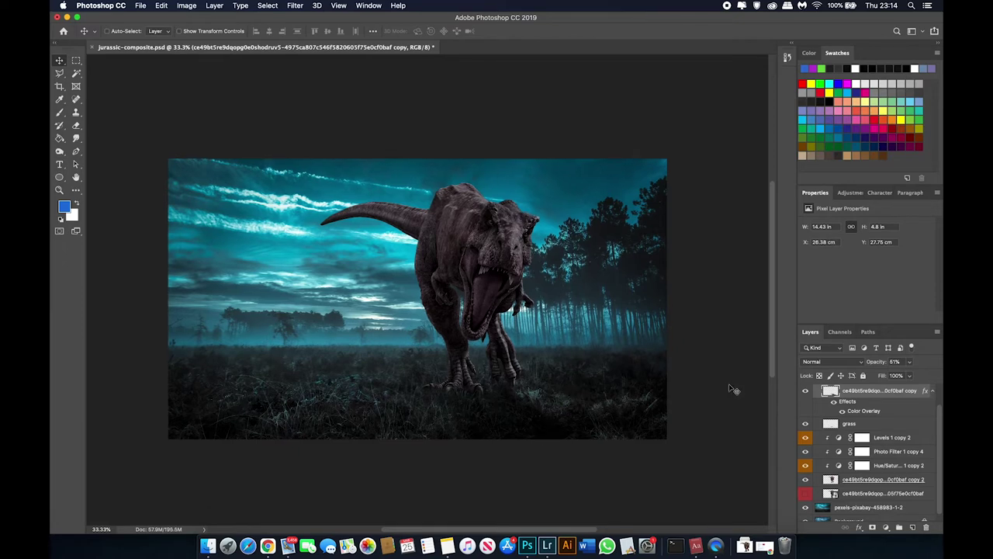
{"action": "key", "text": "ctrl+s"}
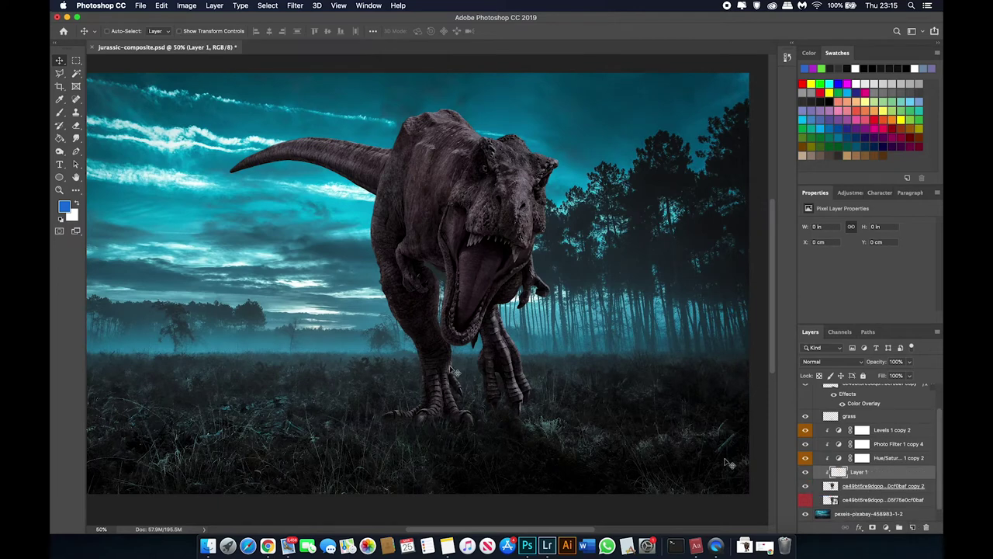
Pick a soft brush at size 800 and paint soft shading over the T-rex's legs and head
{"action": "key", "text": "b"}
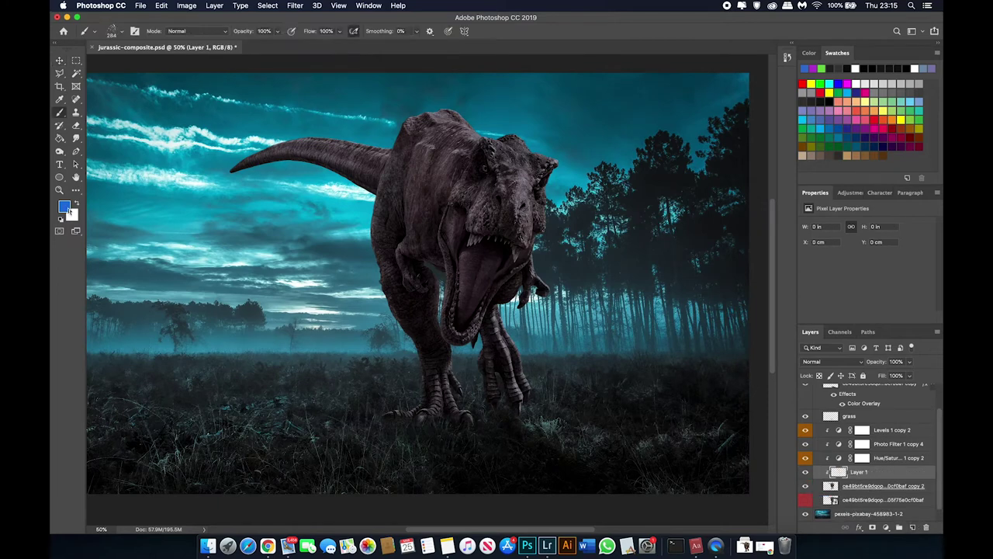
{"action": "right_click", "coordinate": [208, 129]}
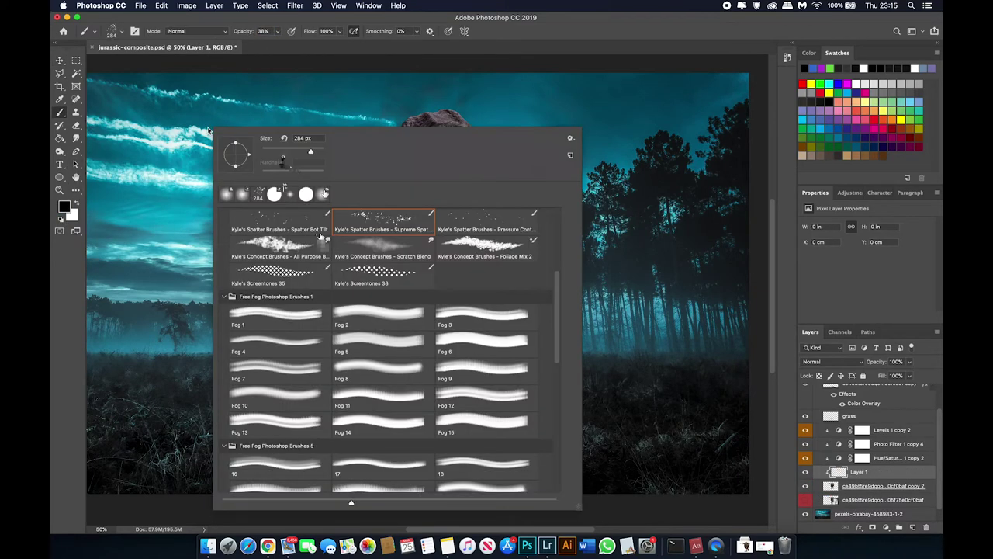
{"action": "scroll", "coordinate": [372, 311], "scroll_direction": "down", "scroll_amount": 5}
{"action": "double_click", "coordinate": [374, 222]}
{"action": "type", "text": "100"}
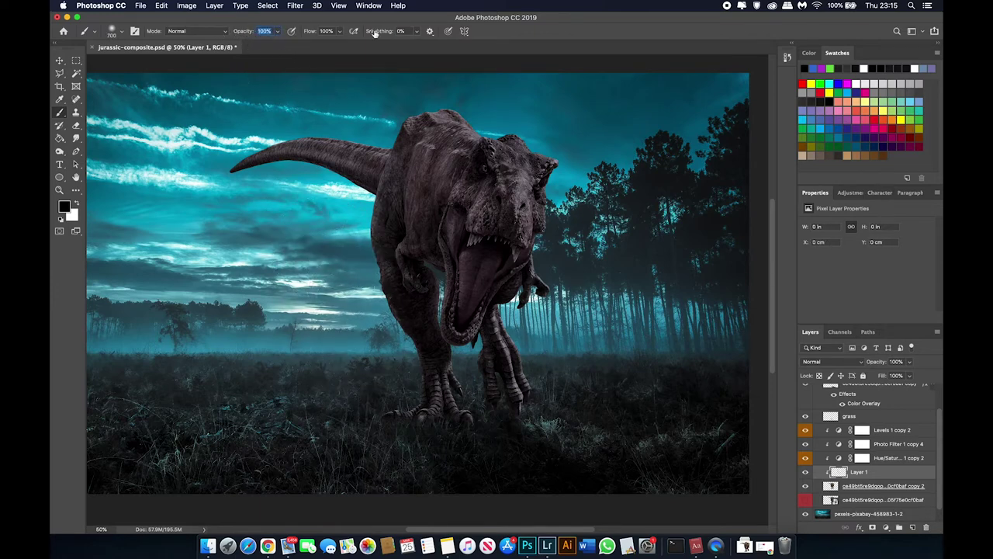
{"action": "key", "text": "bracketright"}
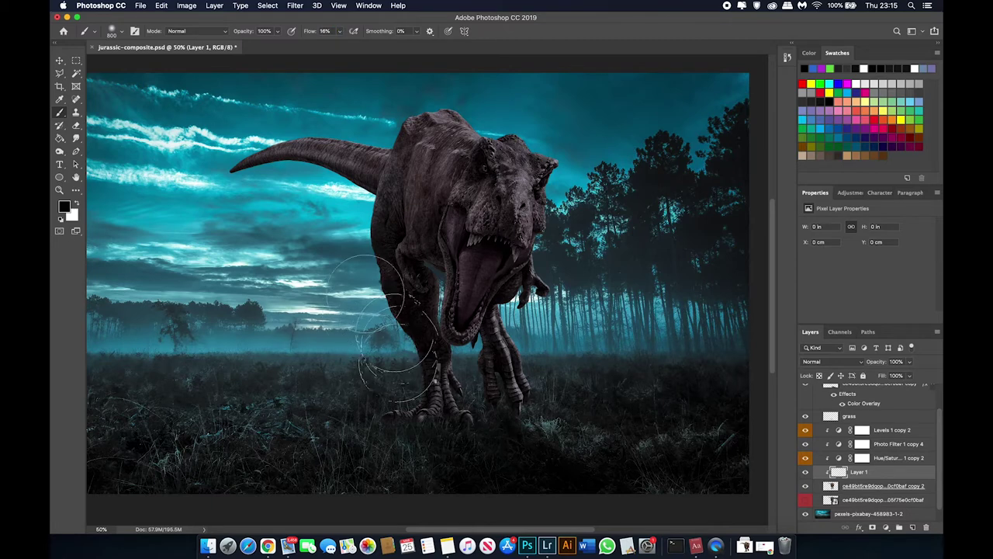
{"action": "mouse_move", "coordinate": [367, 358]}
{"action": "left_mouse_down"}
{"action": "mouse_move", "coordinate": [443, 395]}
{"action": "mouse_move", "coordinate": [499, 333]}
{"action": "mouse_move", "coordinate": [547, 414]}
{"action": "mouse_move", "coordinate": [488, 117]}
{"action": "left_mouse_up"}
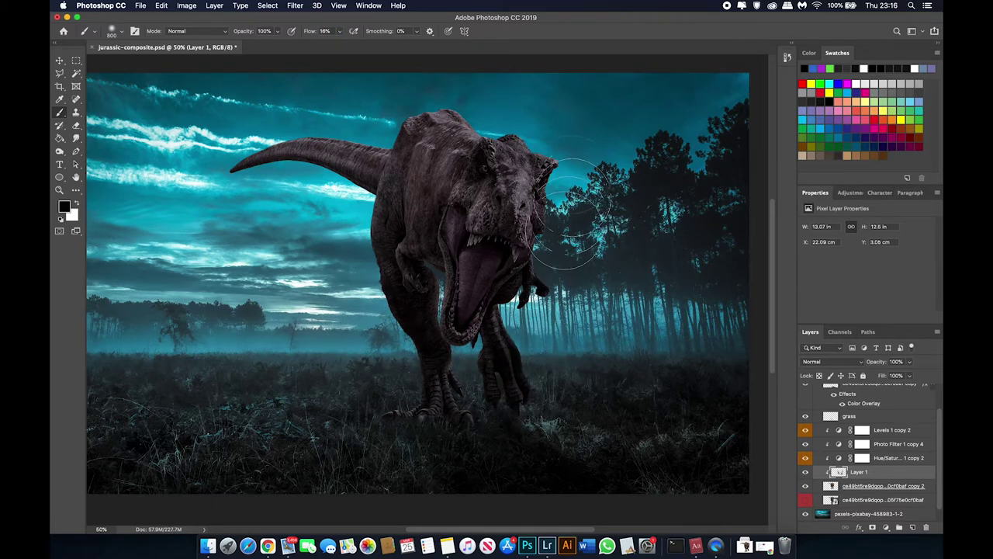
{"action": "mouse_move", "coordinate": [456, 174]}
{"action": "left_mouse_down"}
{"action": "mouse_move", "coordinate": [411, 233]}
{"action": "mouse_move", "coordinate": [477, 255]}
{"action": "mouse_move", "coordinate": [447, 326]}
{"action": "left_mouse_up"}
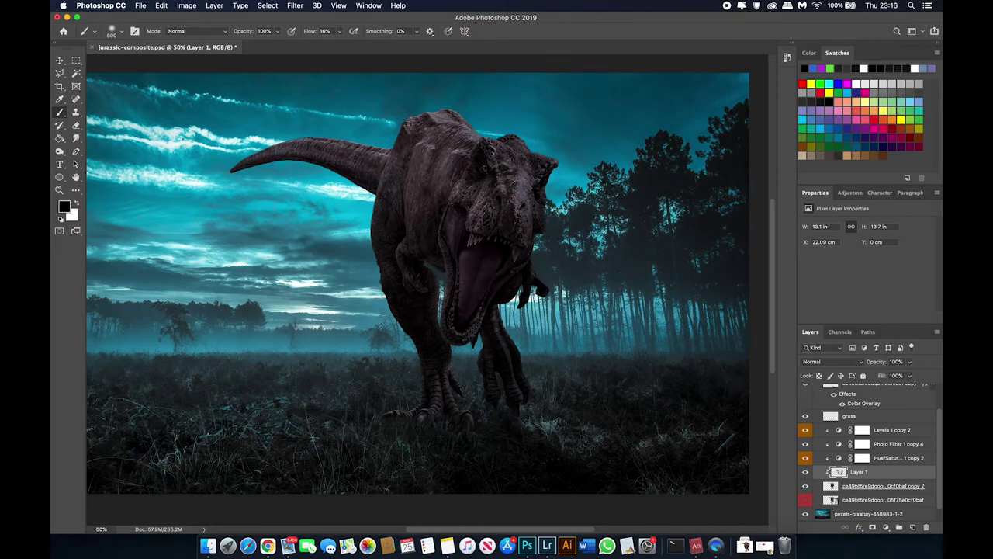
{"action": "left_click_drag", "start_coordinate": [351, 244], "coordinate": [577, 178]}
{"action": "key", "text": "bracketright"}
{"action": "key", "text": "bracketright"}
{"action": "key", "text": "bracketright"}
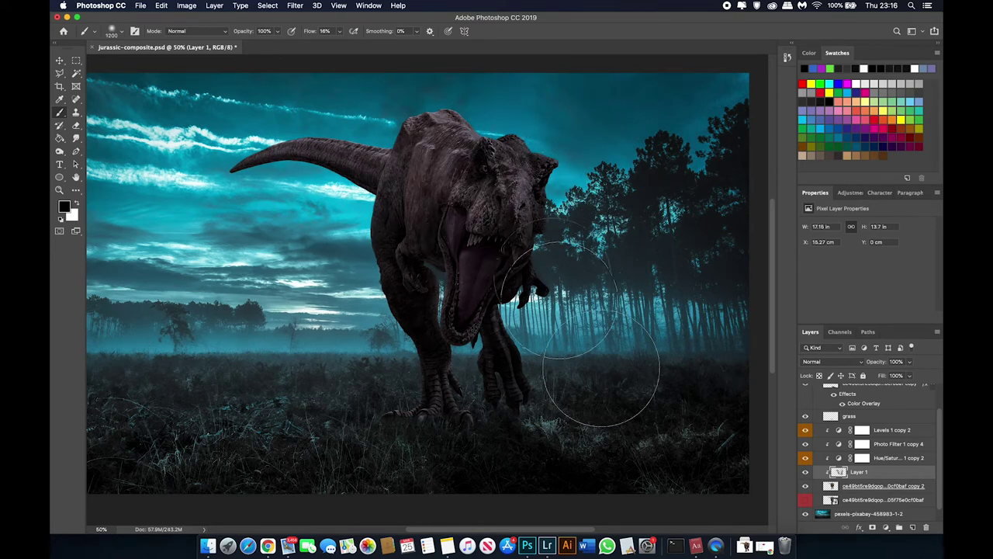
Add an Overlay-mode layer and paint soft light over the T-rex's body, lower leg, head and mouth
{"action": "left_click", "coordinate": [913, 527]}
{"action": "left_click", "coordinate": [833, 362]}
{"action": "left_click", "coordinate": [823, 435]}
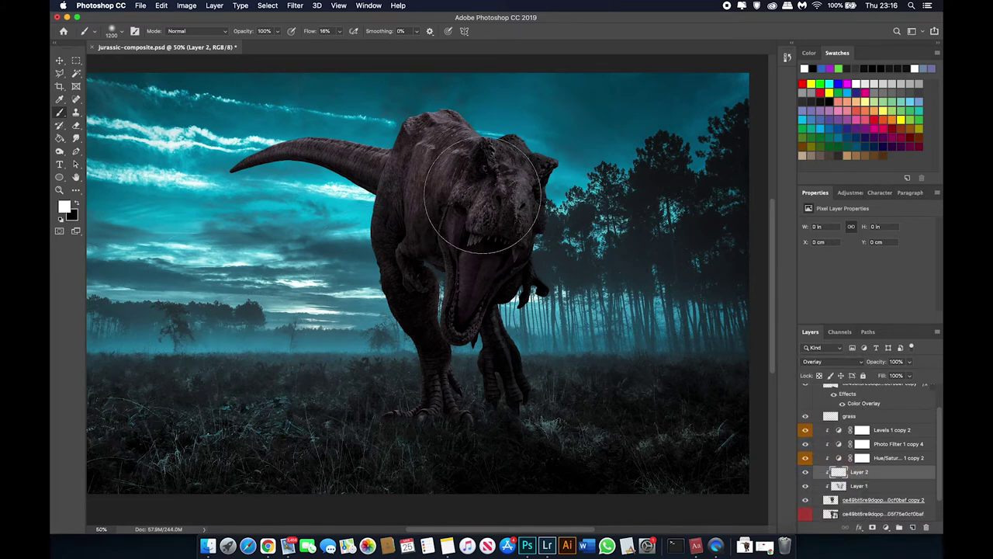
{"action": "left_click_drag", "start_coordinate": [394, 147], "coordinate": [439, 396]}
{"action": "key", "text": "bracketleft"}
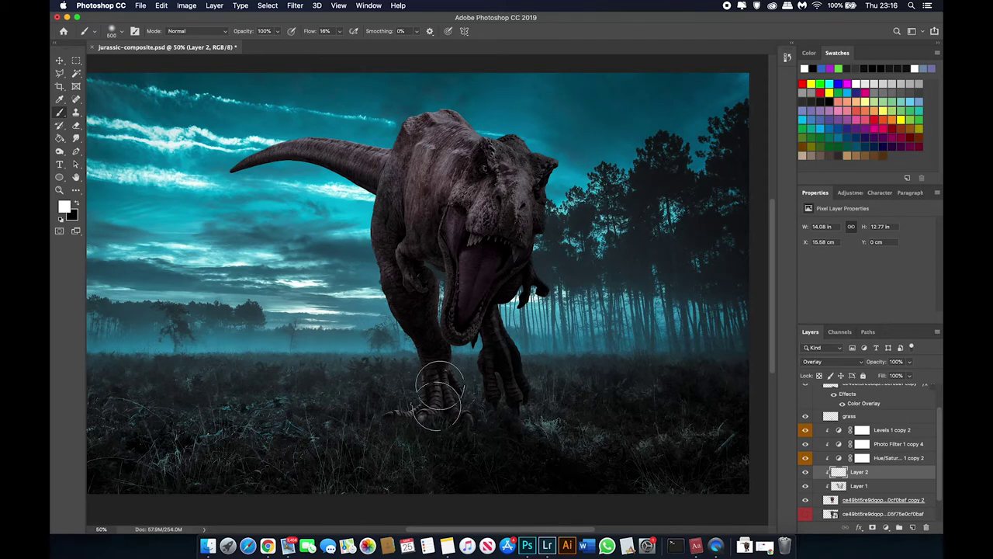
{"action": "left_click_drag", "start_coordinate": [503, 382], "coordinate": [502, 411]}
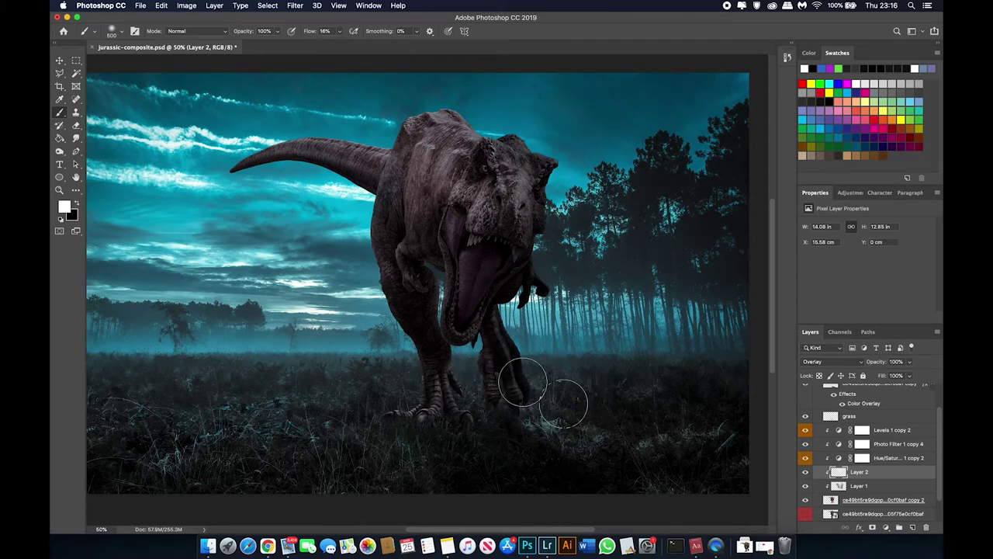
{"action": "key", "text": "bracketleft"}
{"action": "key", "text": "bracketleft"}
{"action": "key", "text": "bracketleft"}
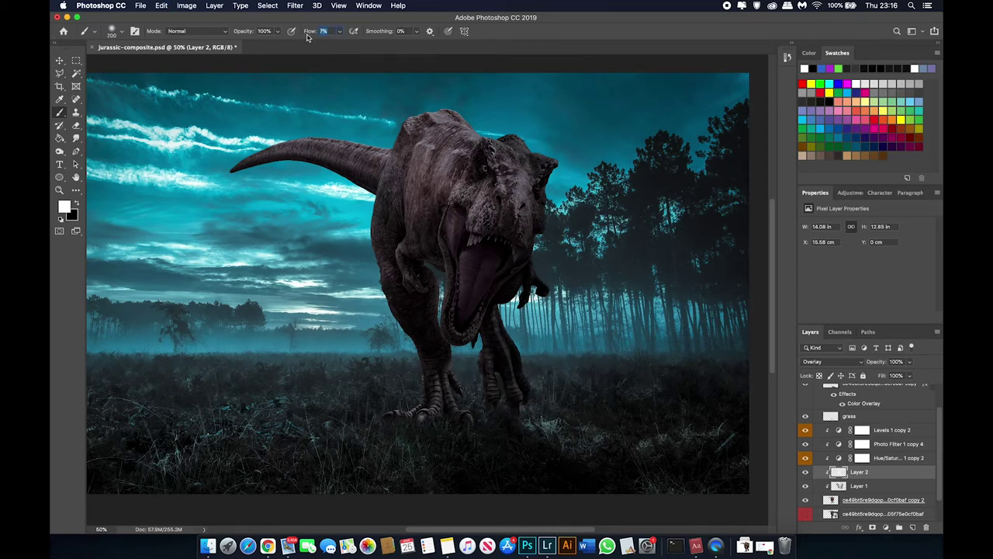
{"action": "key", "text": "bracketright"}
{"action": "left_click_drag", "start_coordinate": [435, 124], "coordinate": [466, 277]}
{"action": "left_click_drag", "start_coordinate": [473, 194], "coordinate": [477, 279]}
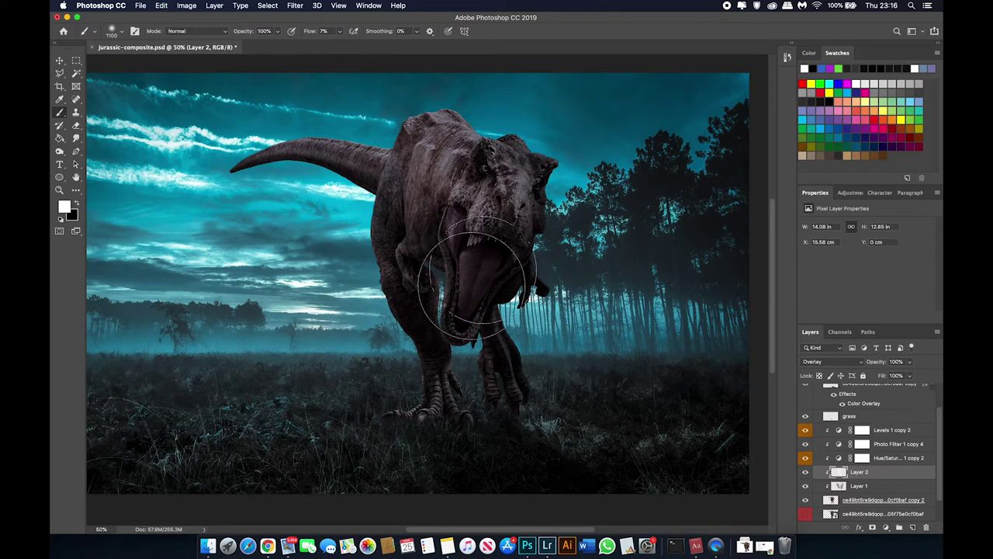
{"action": "key", "text": "ctrl+minus"}
Show the overlay lighting layer again, then paint teal sampled from the sky over the T-rex's side
{"action": "key", "text": "v"}
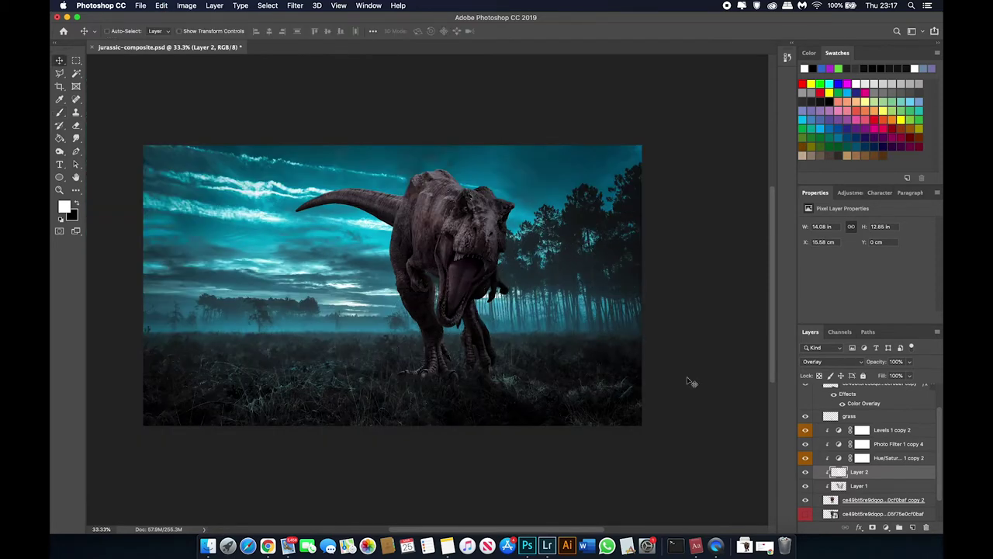
{"action": "left_click", "coordinate": [805, 472]}
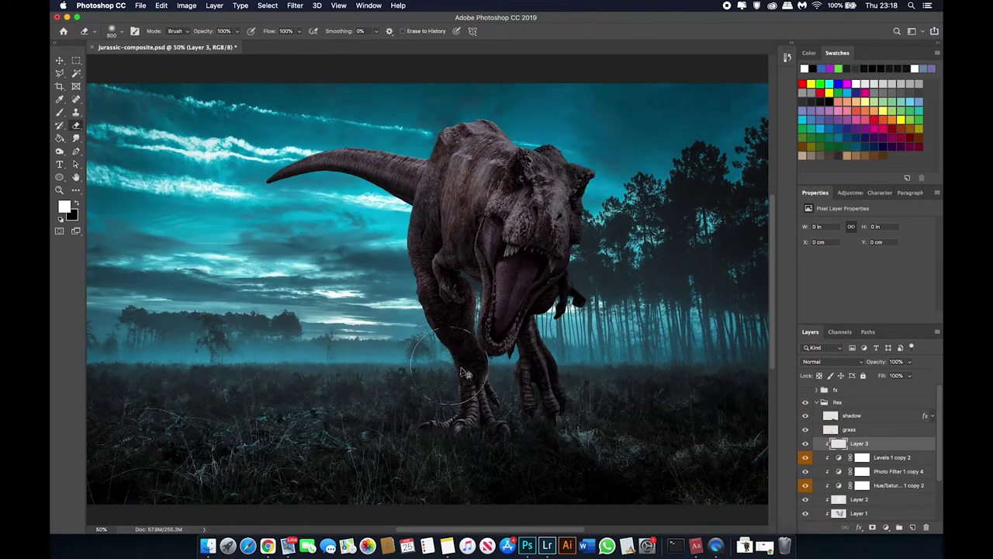
{"action": "key", "text": "b"}
{"action": "key", "text": "x"}
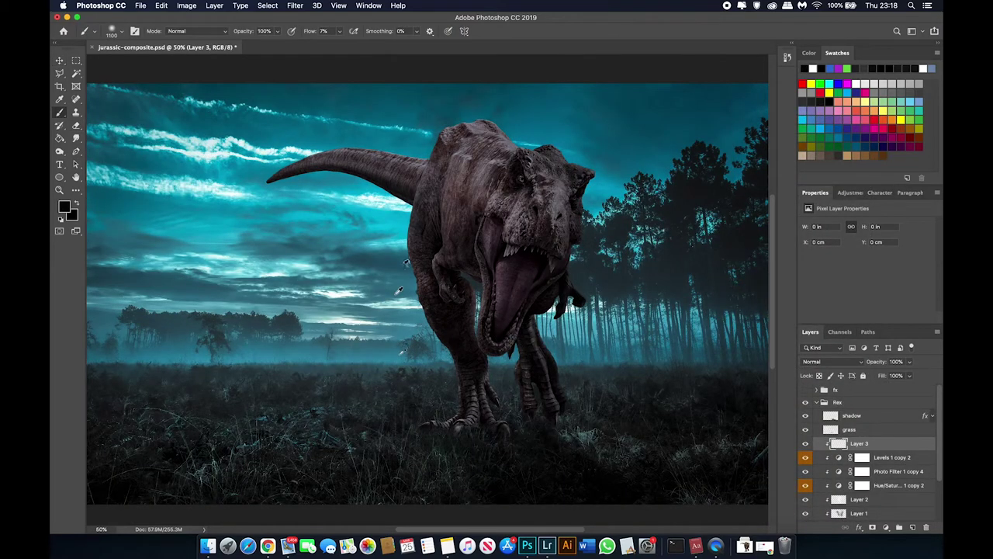
{"action": "left_click", "coordinate": [399, 291], "text": "alt"}
{"action": "left_click_drag", "start_coordinate": [399, 380], "coordinate": [378, 277]}
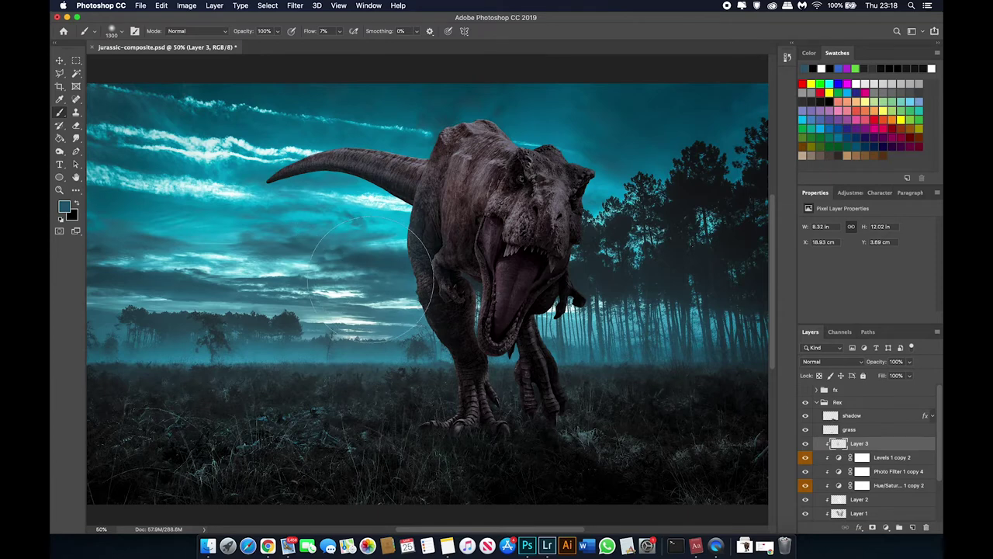
{"action": "scroll", "coordinate": [365, 156], "scroll_direction": "up", "scroll_amount": 2}
Wash teal haze at 3% flow over the T-rex's head, the trees and the left sky
{"action": "key", "text": "bracketright"}
{"action": "key", "text": "bracketright"}
{"action": "key", "text": "bracketright"}
{"action": "left_click_drag", "start_coordinate": [465, 256], "coordinate": [497, 314]}
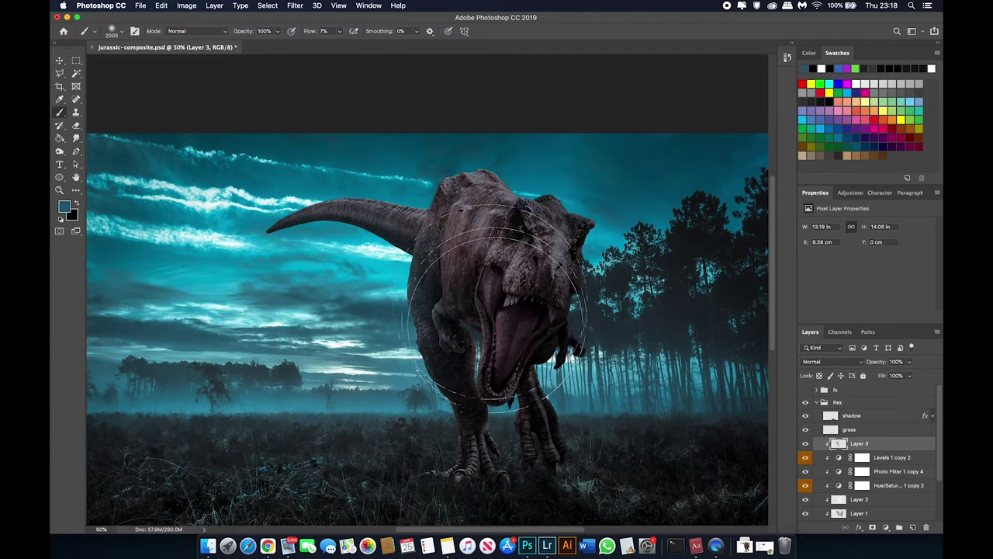
{"action": "left_click_drag", "start_coordinate": [311, 31], "coordinate": [302, 31]}
{"action": "key", "text": "bracketright"}
{"action": "key", "text": "bracketright"}
{"action": "key", "text": "bracketright"}
{"action": "left_click_drag", "start_coordinate": [488, 288], "coordinate": [535, 312]}
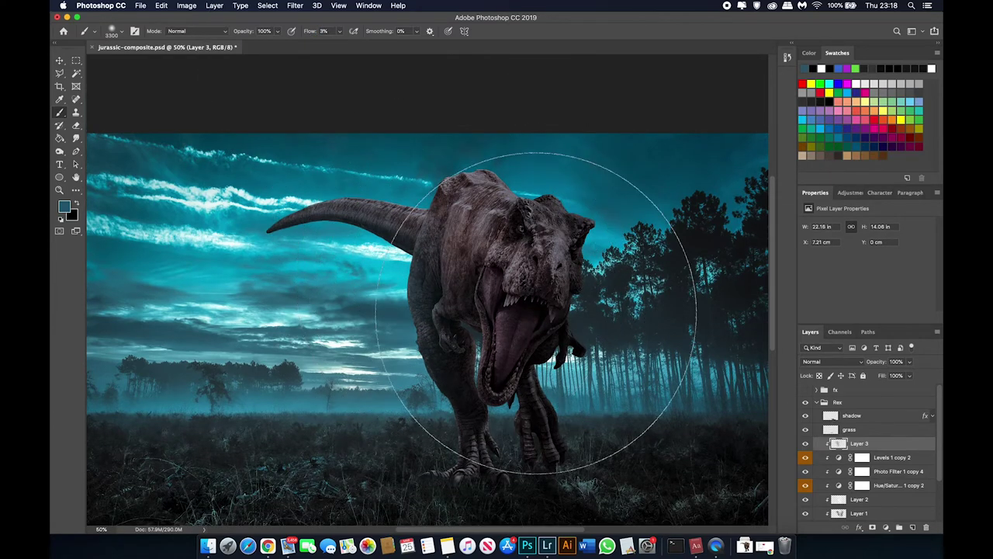
{"action": "key", "text": "bracketleft"}
{"action": "key", "text": "bracketleft"}
{"action": "key", "text": "bracketleft"}
{"action": "key", "text": "bracketleft"}
{"action": "key", "text": "bracketleft"}
{"action": "key", "text": "bracketleft"}
{"action": "left_click_drag", "start_coordinate": [311, 166], "coordinate": [305, 217]}
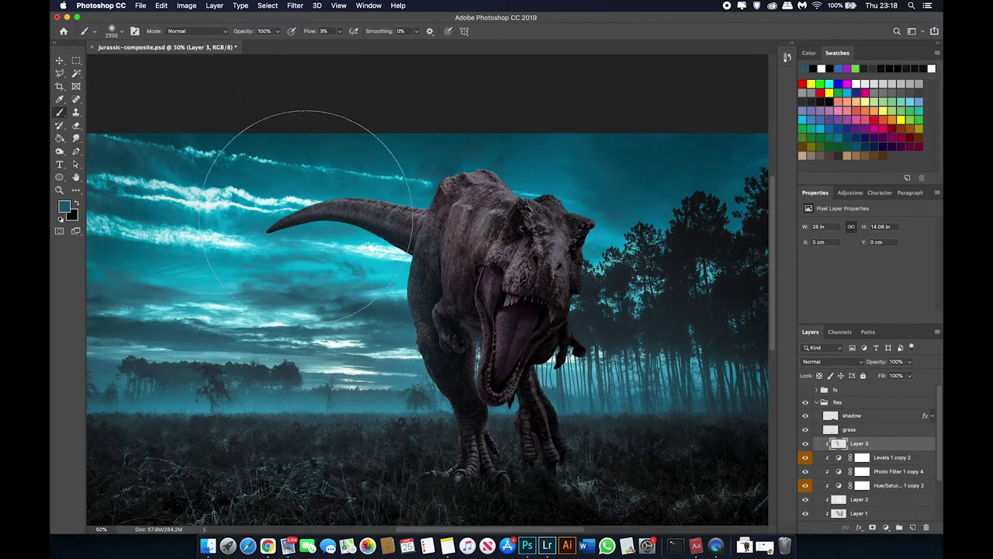
{"action": "scroll", "coordinate": [357, 256], "scroll_direction": "down", "scroll_amount": 2}
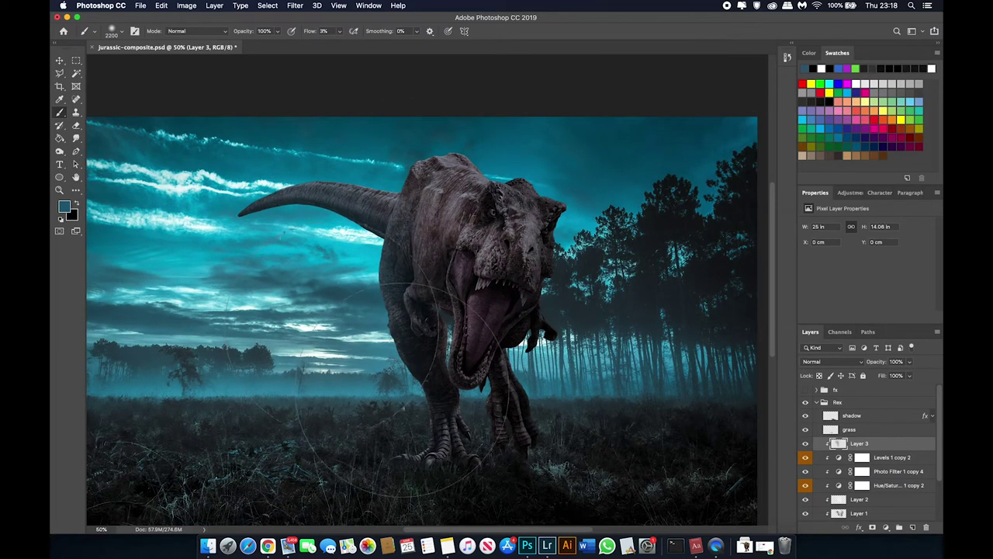
Zoom out to review the whole teal-misted scene
{"action": "key", "text": "super+minus"}
{"action": "key", "text": "v"}
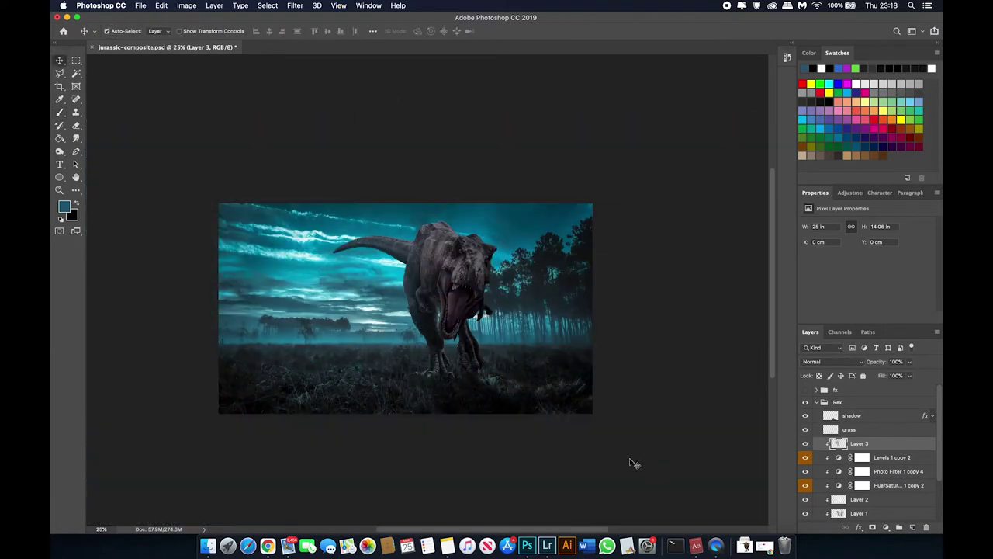
{"action": "key", "text": "super+plus"}
{"action": "key", "text": "e"}
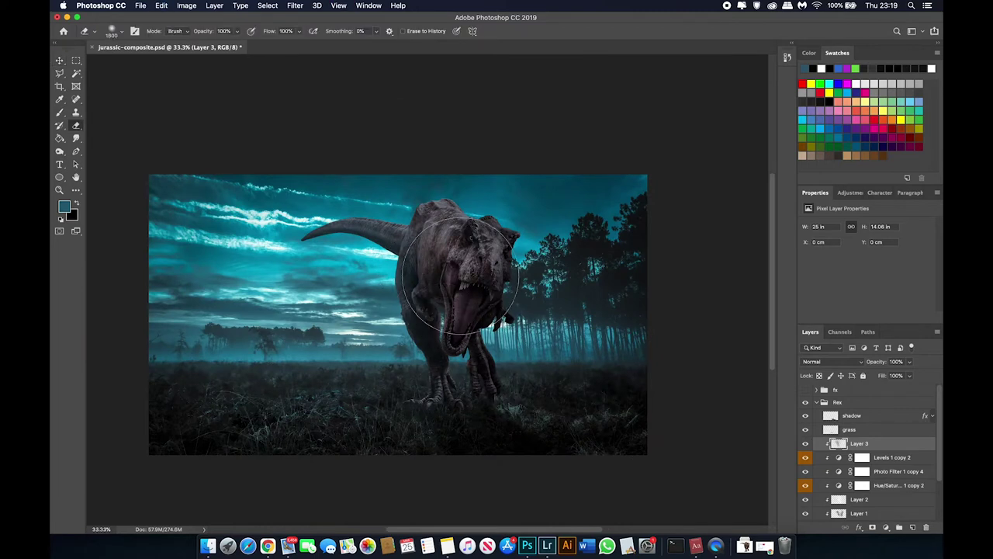
{"action": "key", "text": "v"}
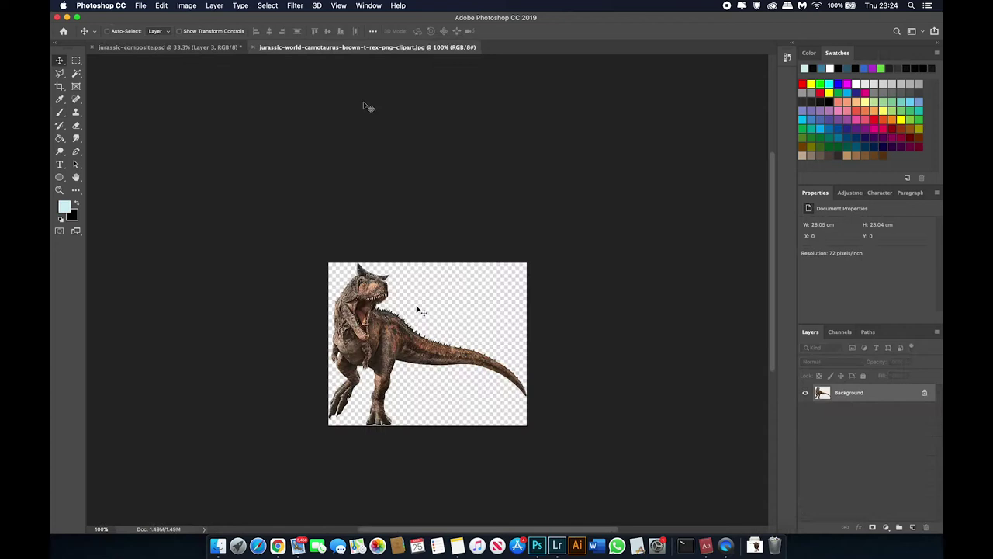
Select the carnotaurus and output a mask from Select and Mask with raised edge Contrast
{"action": "key", "text": "w"}
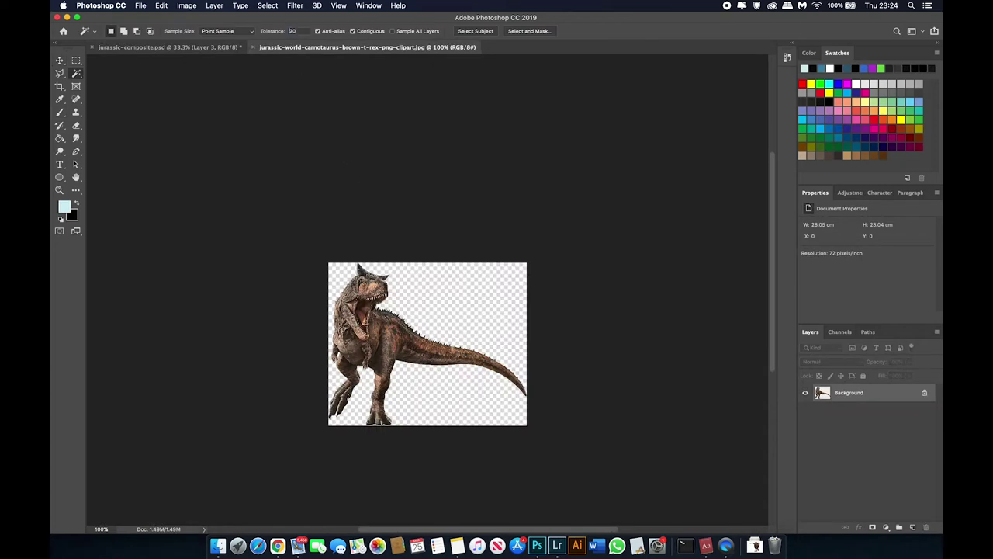
{"action": "key", "text": "super+a"}
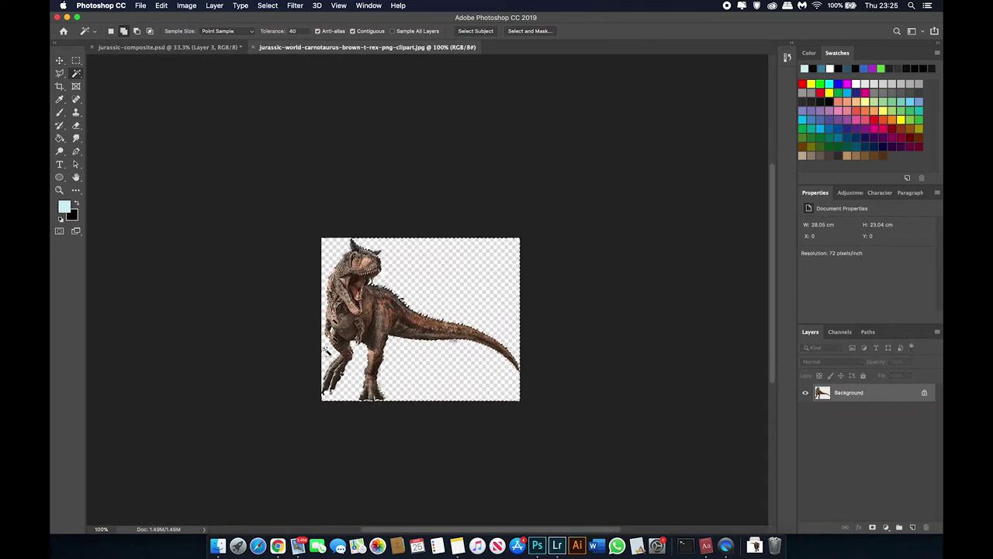
{"action": "key", "text": "v"}
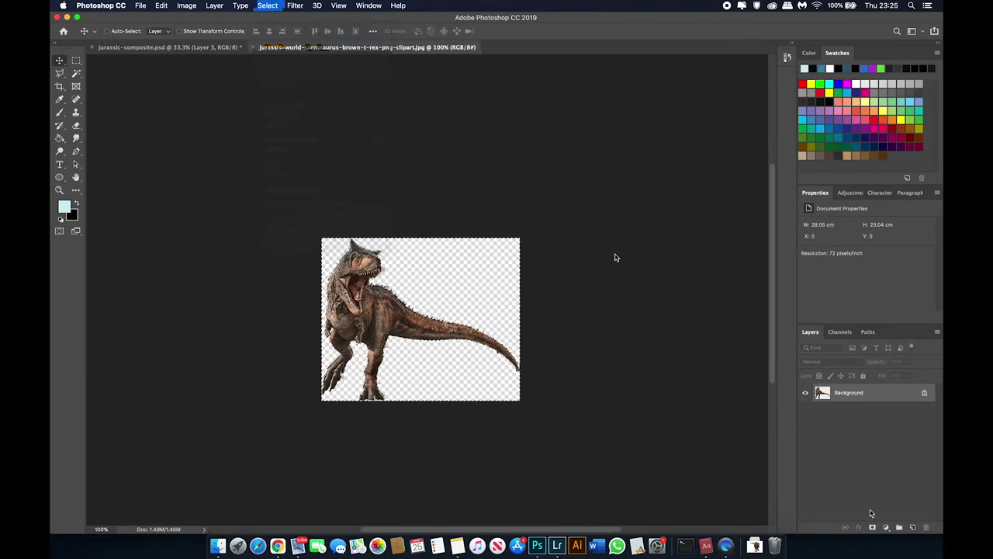
{"action": "left_click", "coordinate": [892, 291]}
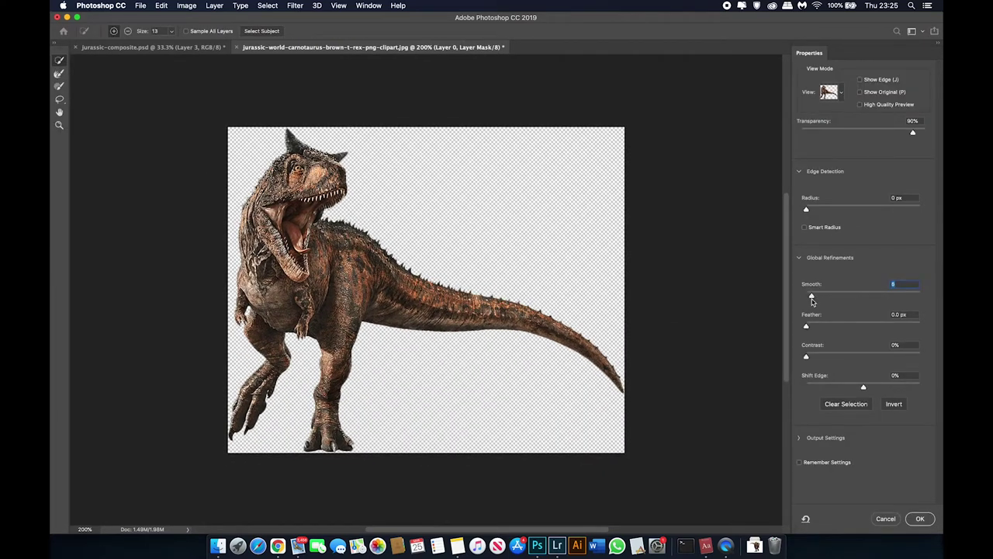
{"action": "left_click_drag", "start_coordinate": [807, 328], "coordinate": [880, 355]}
{"action": "left_click", "coordinate": [920, 518]}
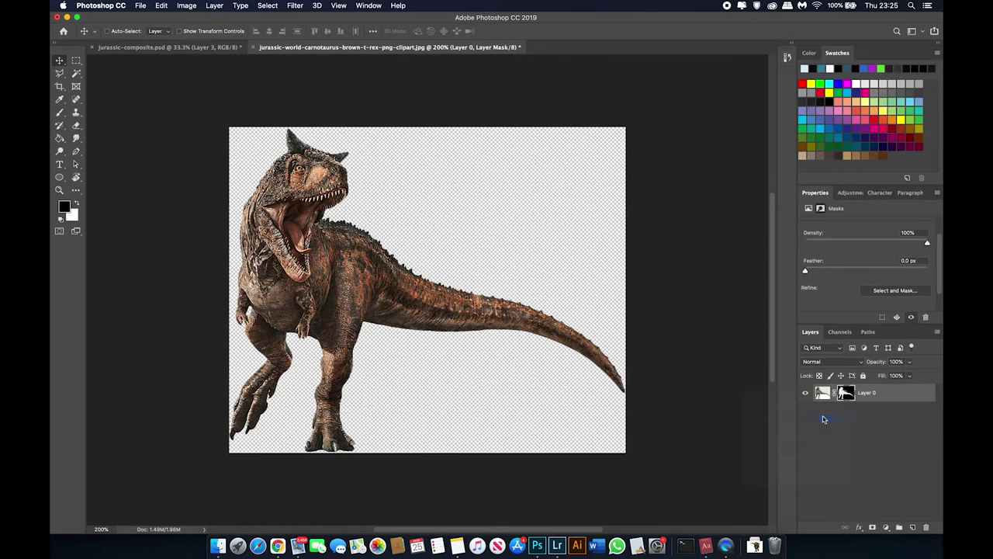
Drag the masked carnotaurus into jurassic-composite and start enlarging and tilting it
{"action": "mouse_move", "coordinate": [845, 393]}
{"action": "left_mouse_down"}
{"action": "mouse_move", "coordinate": [360, 345]}
{"action": "mouse_move", "coordinate": [598, 325]}
{"action": "left_mouse_up"}
{"action": "key", "text": "ctrl+t"}
{"action": "mouse_move", "coordinate": [664, 357]}
{"action": "left_mouse_down"}
{"action": "mouse_move", "coordinate": [652, 336]}
{"action": "mouse_move", "coordinate": [388, 334]}
{"action": "left_mouse_up"}
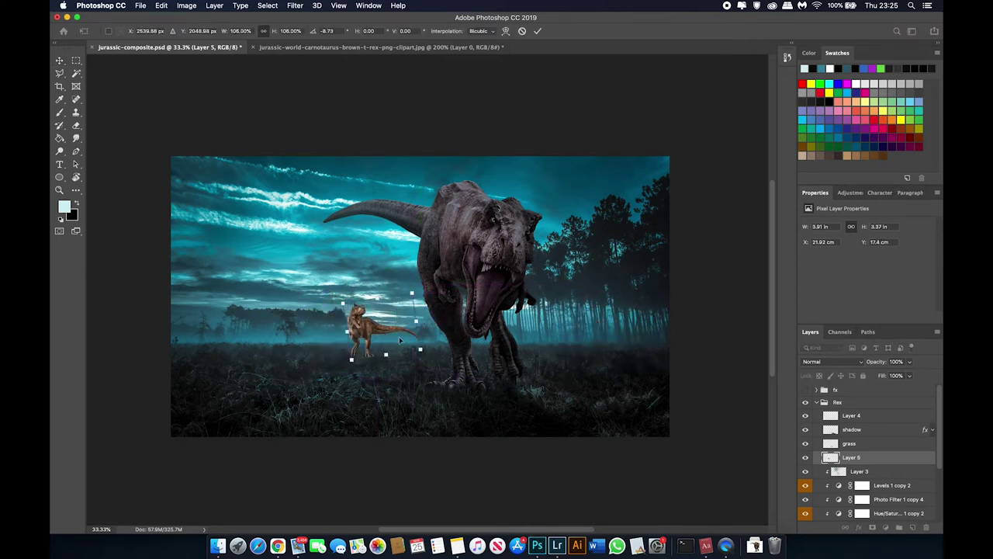
Move the carnotaurus right of the T-rex, flip it horizontally, and tilt it slightly
{"action": "left_click_drag", "start_coordinate": [400, 340], "coordinate": [617, 332]}
{"action": "right_click", "coordinate": [612, 328]}
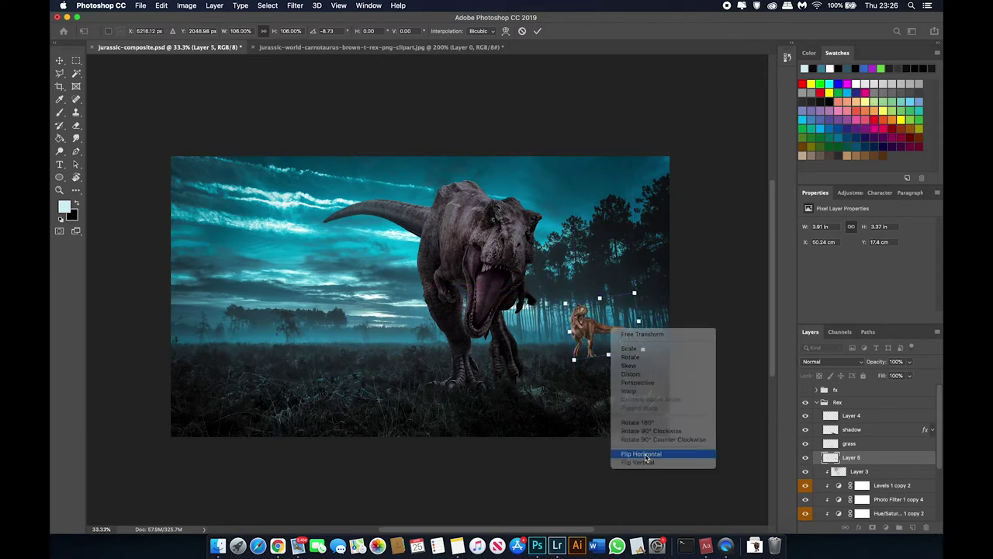
{"action": "left_click", "coordinate": [643, 454]}
{"action": "key", "text": "super+z"}
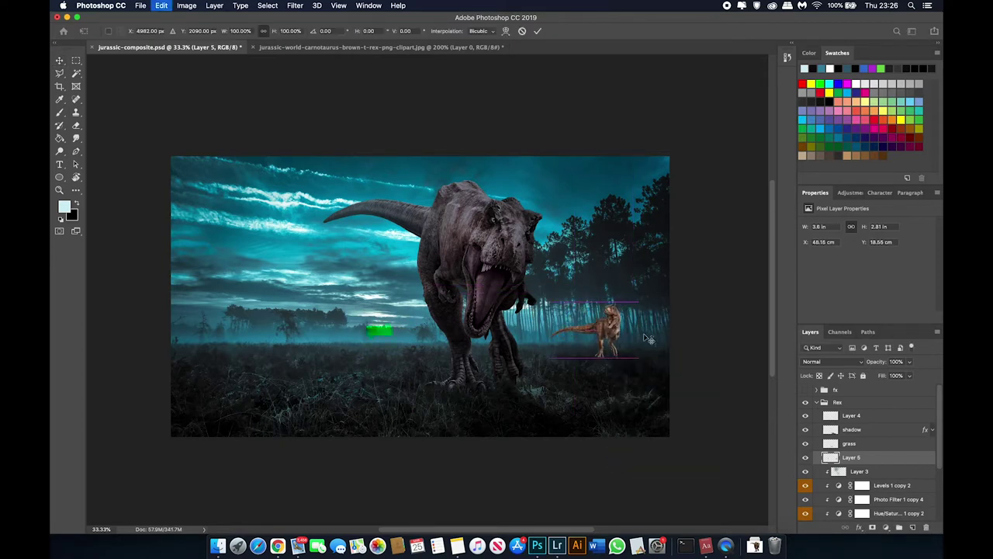
{"action": "left_click_drag", "start_coordinate": [650, 337], "coordinate": [665, 347]}
{"action": "key", "text": "Return"}
Move the carnotaurus layer above the Rex group and name its new group Carno
{"action": "key", "text": "super+plus"}
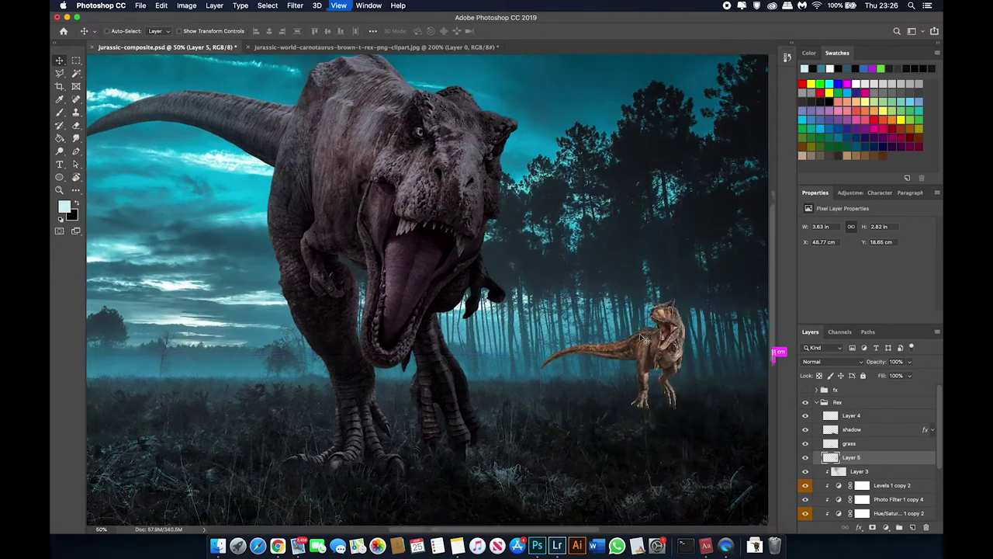
{"action": "key", "text": "super+plus"}
{"action": "mouse_move", "coordinate": [880, 458]}
{"action": "left_mouse_down"}
{"action": "mouse_move", "coordinate": [876, 396]}
{"action": "mouse_move", "coordinate": [842, 417]}
{"action": "left_mouse_up"}
{"action": "double_click", "coordinate": [842, 402]}
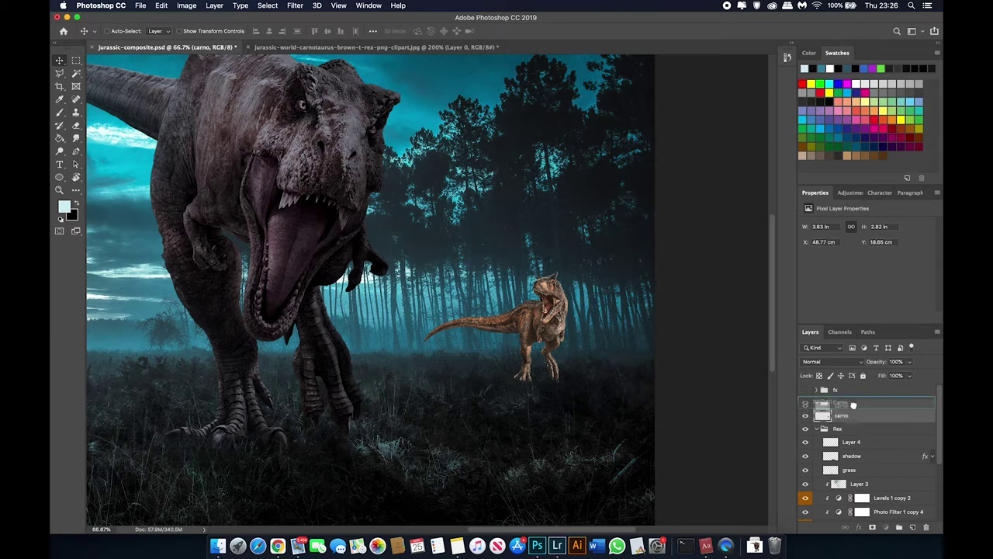
Move the Levels, Photo Filter and Hue/Saturation copies into the Carno group and add an empty layer
{"action": "left_click_drag", "start_coordinate": [854, 455], "coordinate": [885, 397]}
{"action": "right_click", "coordinate": [883, 417]}
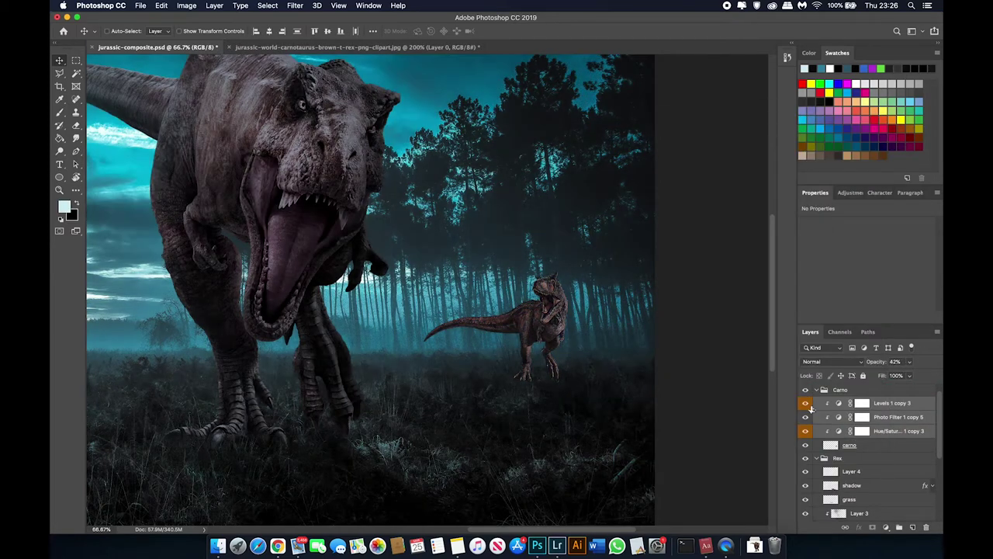
{"action": "scroll", "coordinate": [492, 356], "scroll_direction": "up", "scroll_amount": 5}
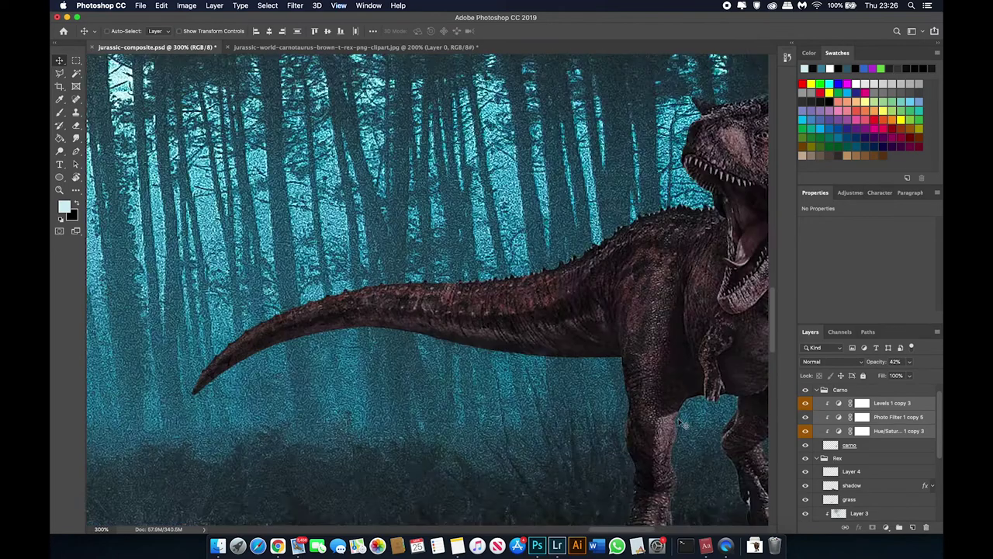
{"action": "scroll", "coordinate": [492, 356], "scroll_direction": "down", "scroll_amount": 3}
{"action": "left_click", "coordinate": [485, 436]}
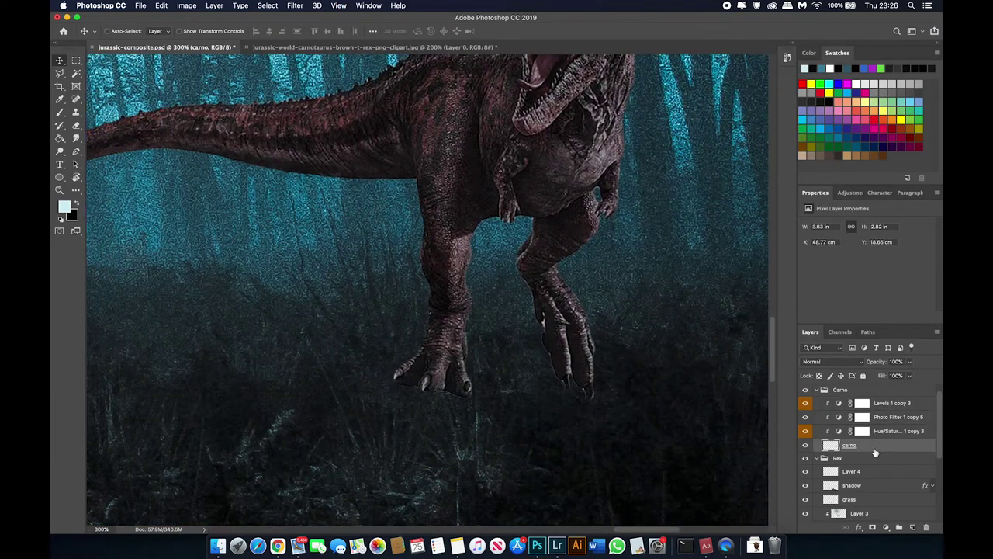
{"action": "left_click", "coordinate": [893, 403]}
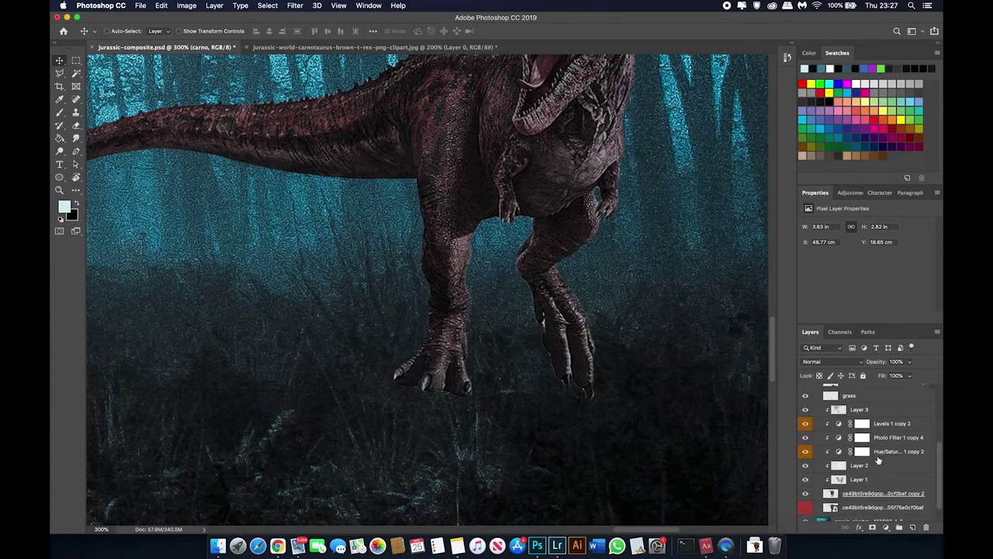
{"action": "key", "text": "ctrl+shift+alt+n"}
Clone grass over the carnotaurus's toe tip on Layer 5, touching up with the Eraser
{"action": "key", "text": "s"}
{"action": "left_click", "coordinate": [543, 443], "text": "super"}
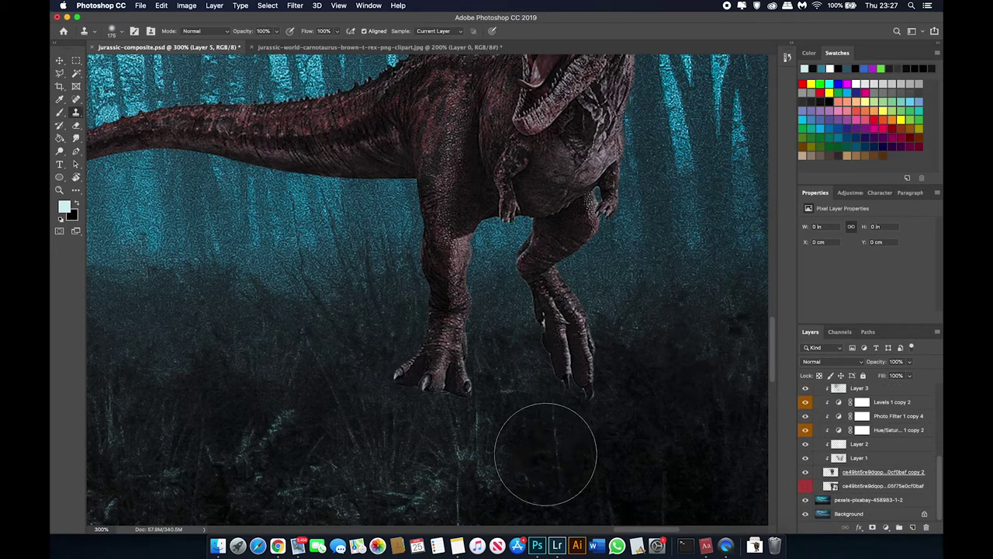
{"action": "key", "text": "bracketleft"}
{"action": "key", "text": "bracketleft"}
{"action": "key", "text": "bracketleft"}
{"action": "scroll", "coordinate": [869, 450], "scroll_direction": "up", "scroll_amount": 3}
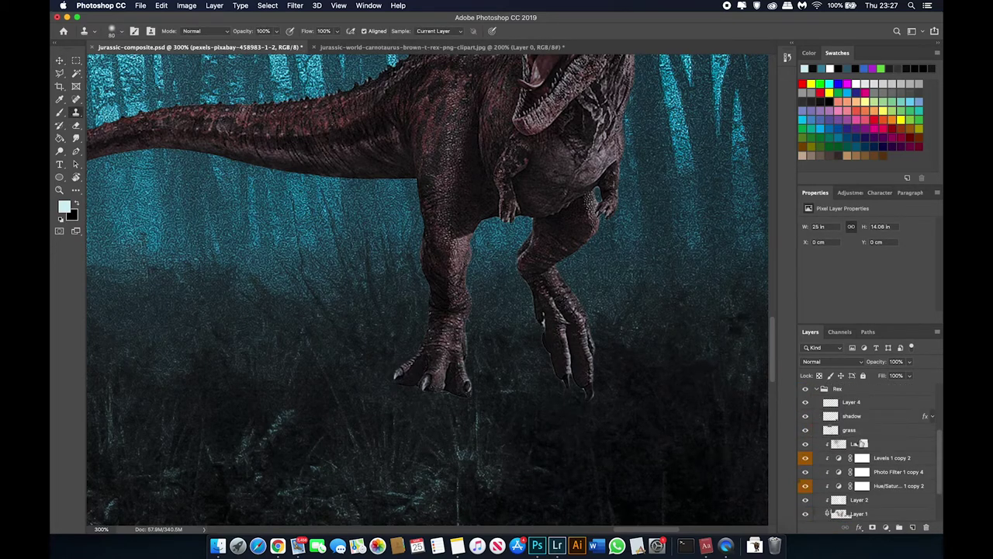
{"action": "left_click", "coordinate": [853, 415]}
{"action": "left_click", "coordinate": [464, 381]}
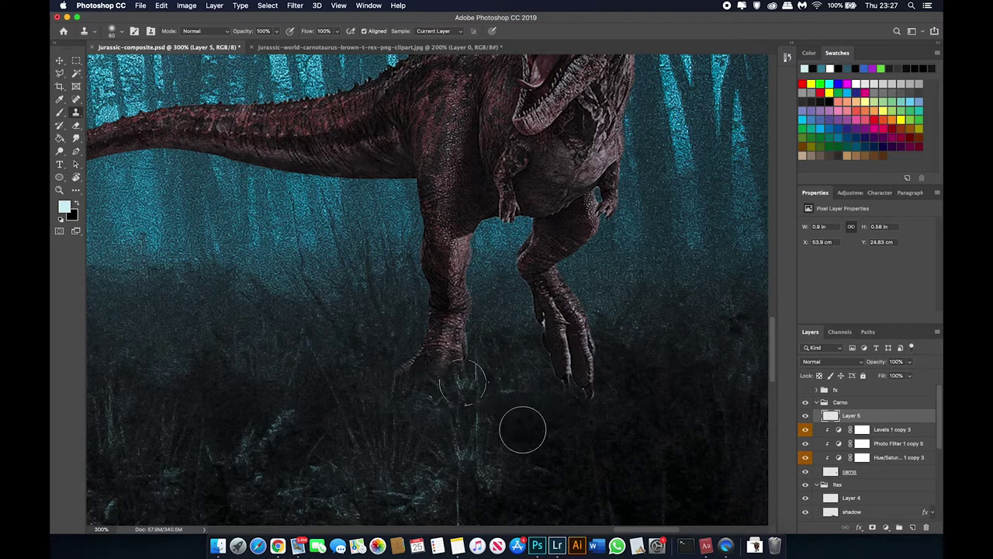
{"action": "key", "text": "e"}
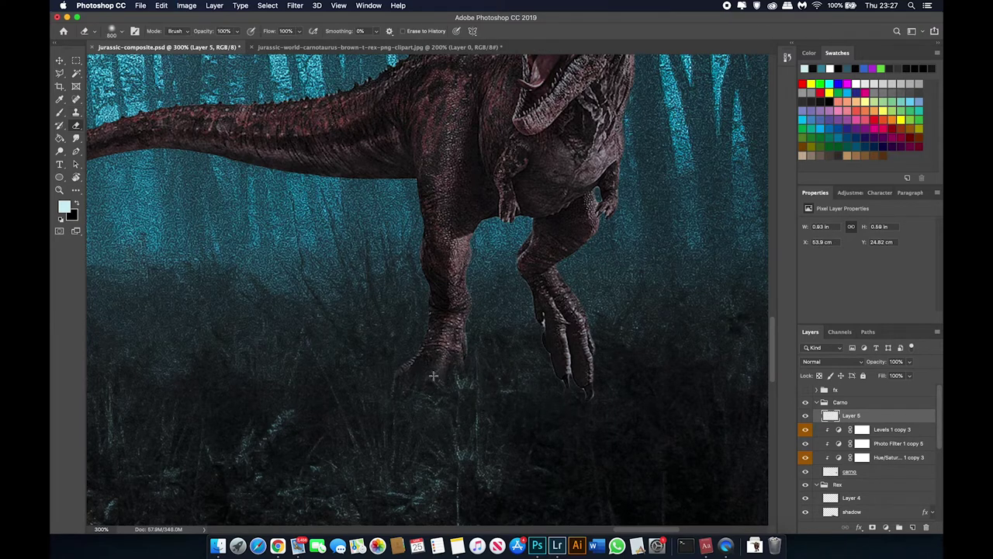
{"action": "left_click_drag", "start_coordinate": [432, 376], "coordinate": [295, 368]}
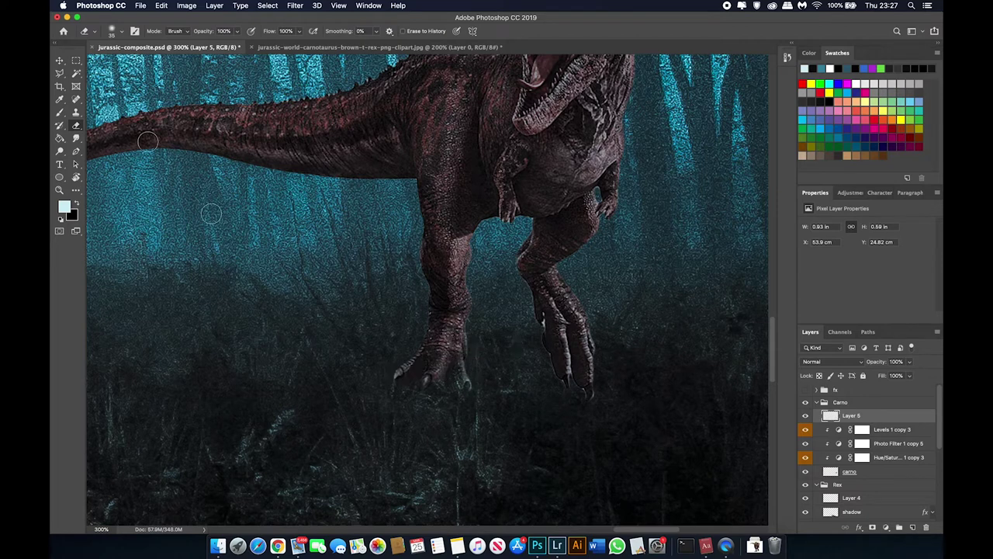
Clone grass over the carnotaurus's left foot and the right foot's lower claws
{"action": "key", "text": "s"}
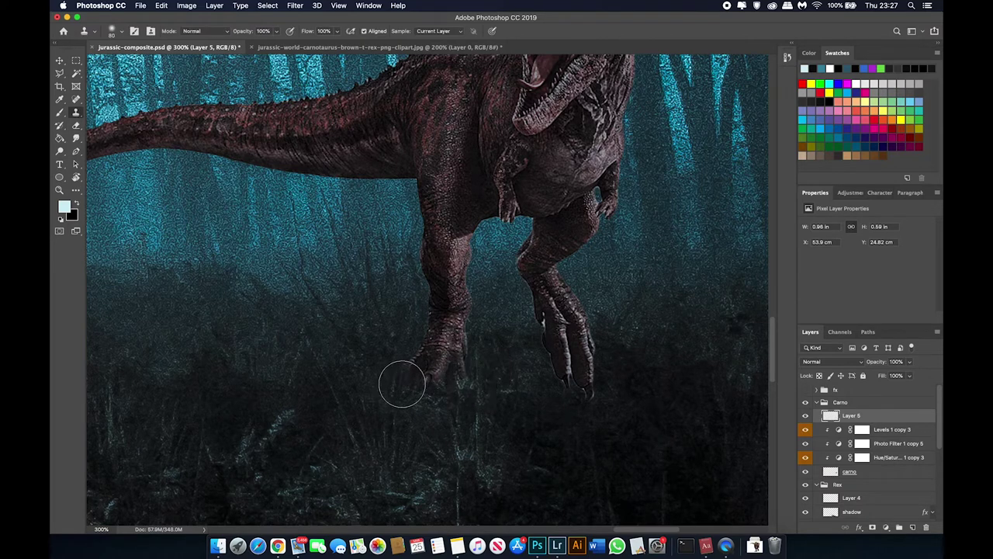
{"action": "left_click_drag", "start_coordinate": [402, 384], "coordinate": [391, 381]}
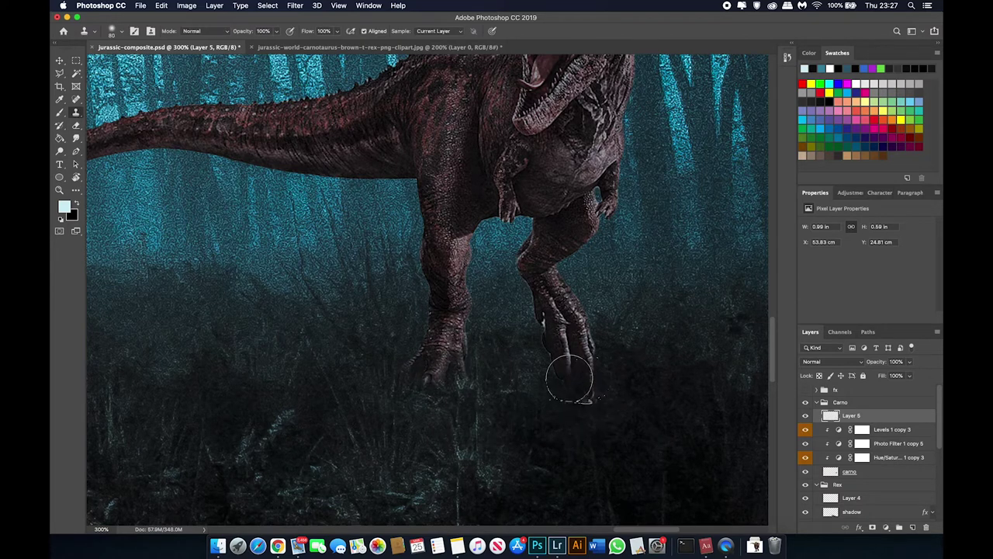
{"action": "left_click", "coordinate": [732, 421], "text": "super"}
{"action": "scroll", "coordinate": [856, 444], "scroll_direction": "up", "scroll_amount": 5}
{"action": "left_click", "coordinate": [858, 416]}
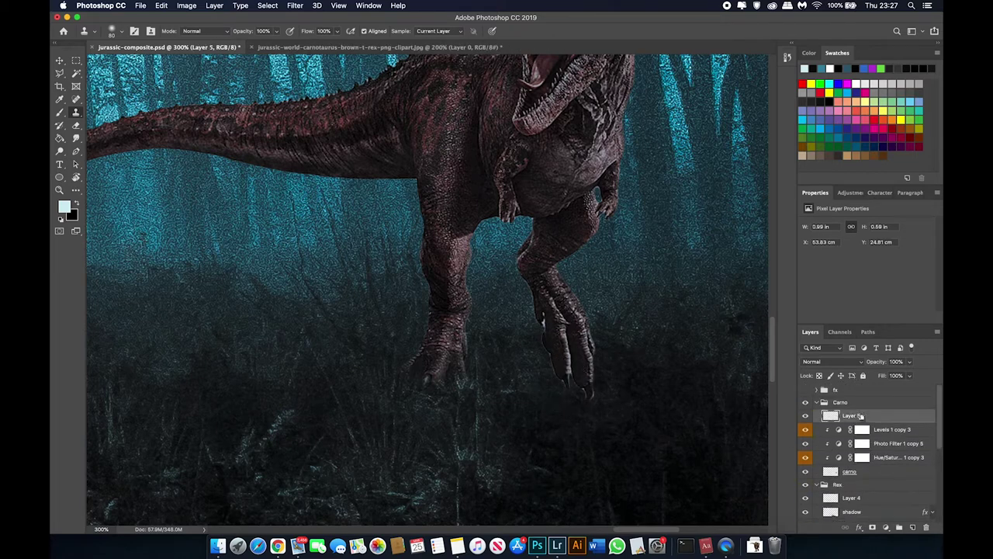
{"action": "left_click_drag", "start_coordinate": [583, 388], "coordinate": [601, 427]}
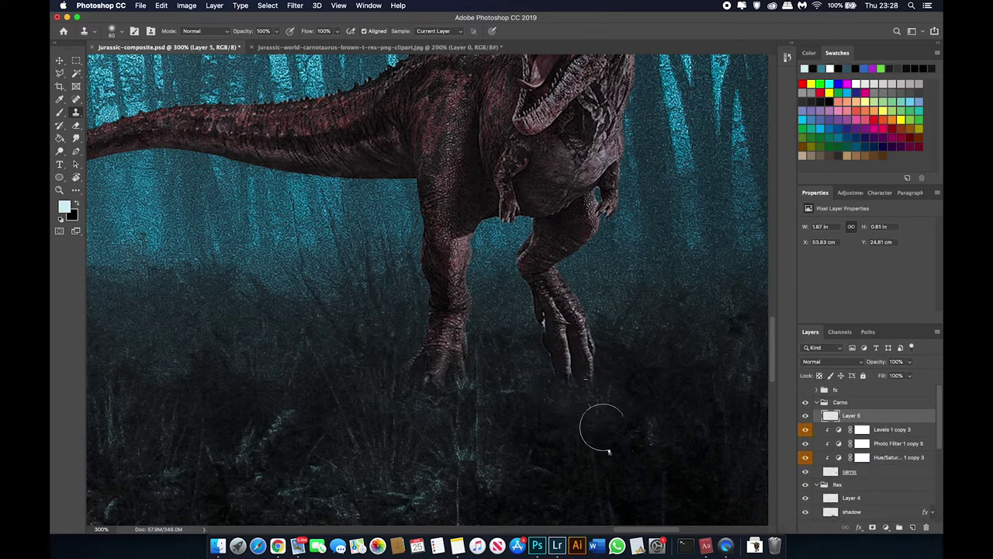
Paint dark low-flow shading around the carnotaurus's feet, back of head and chest
{"action": "key", "text": "v"}
{"action": "type", "text": "grass"}
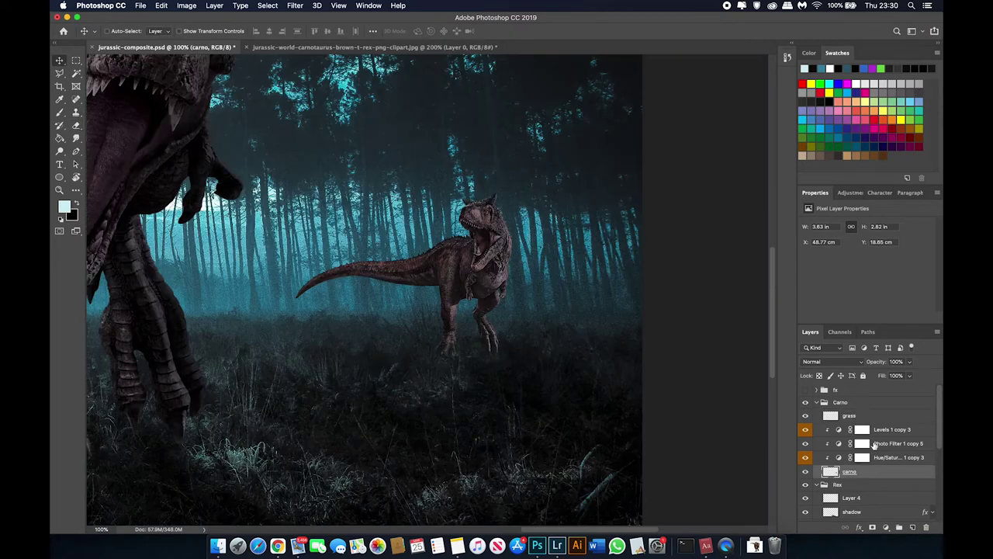
{"action": "left_click", "coordinate": [595, 417]}
{"action": "key", "text": "super+1"}
{"action": "scroll", "coordinate": [875, 444], "scroll_direction": "down", "scroll_amount": 2}
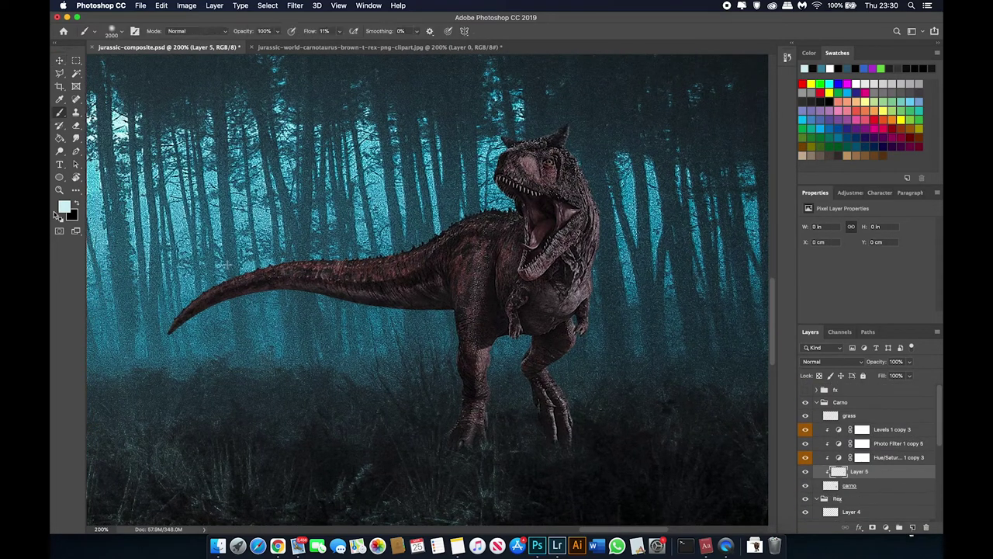
{"action": "key", "text": "bracketleft"}
{"action": "key", "text": "bracketleft"}
{"action": "key", "text": "bracketleft"}
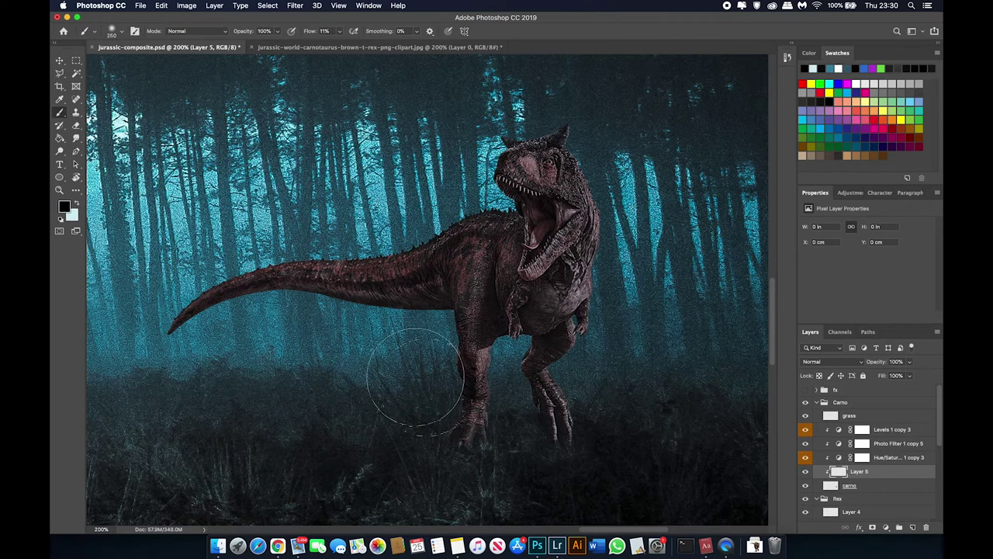
{"action": "mouse_move", "coordinate": [238, 354]}
{"action": "left_mouse_down"}
{"action": "mouse_move", "coordinate": [595, 412]}
{"action": "mouse_move", "coordinate": [510, 410]}
{"action": "left_mouse_up"}
{"action": "key", "text": "bracketleft"}
{"action": "mouse_move", "coordinate": [581, 328]}
{"action": "left_mouse_down"}
{"action": "mouse_move", "coordinate": [572, 394]}
{"action": "mouse_move", "coordinate": [561, 156]}
{"action": "left_mouse_up"}
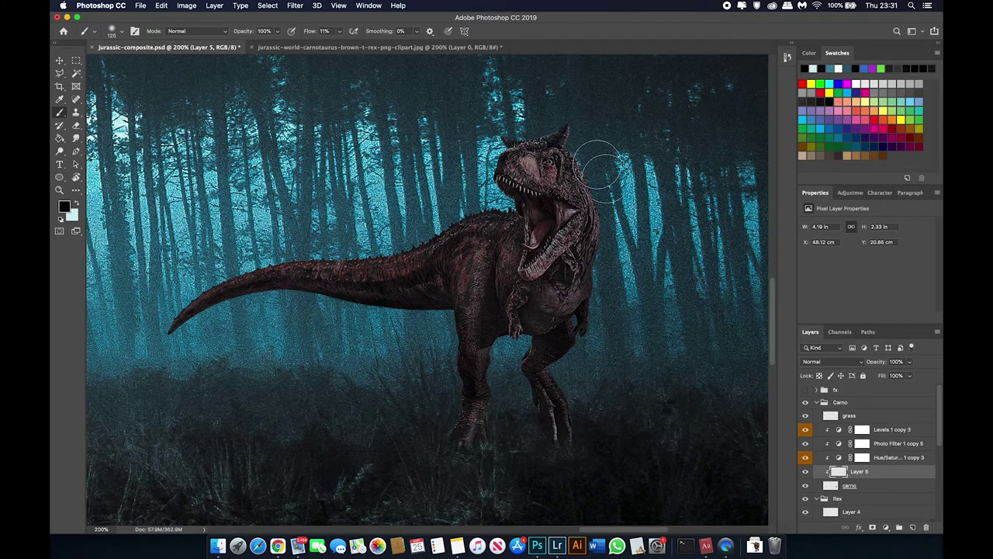
{"action": "key", "text": "bracketright"}
{"action": "key", "text": "bracketright"}
{"action": "key", "text": "bracketright"}
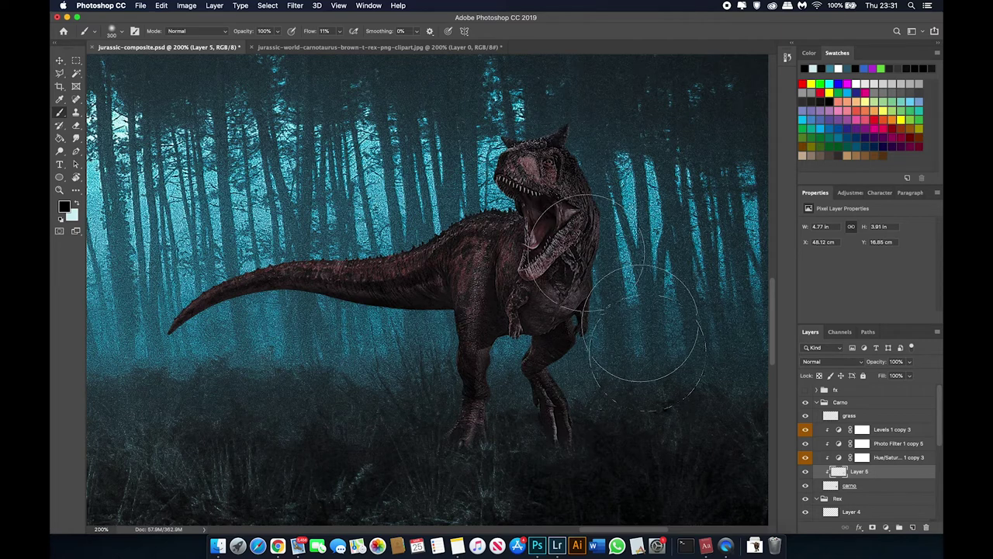
{"action": "left_click_drag", "start_coordinate": [561, 155], "coordinate": [283, 322]}
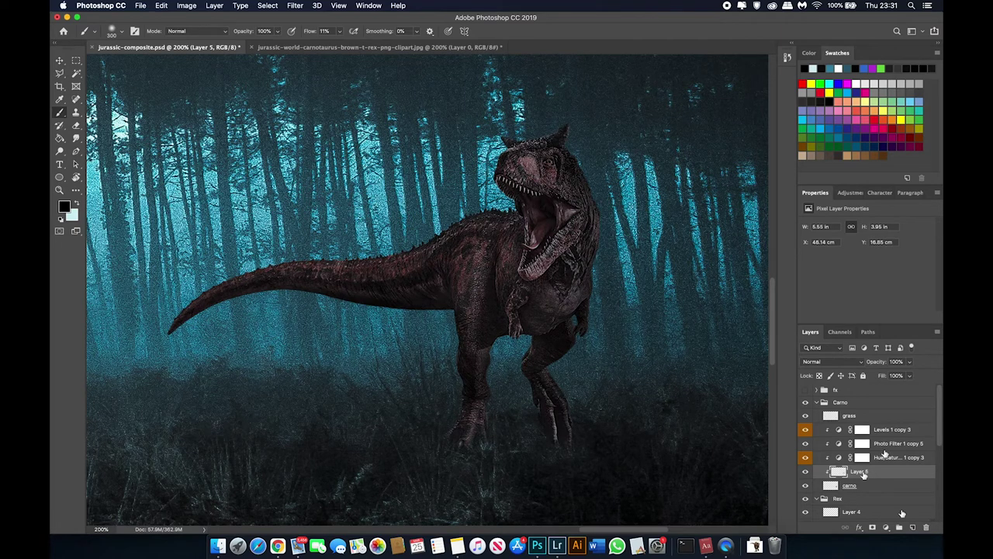
Set the layer to Overlay and paint white highlights across the carnotaurus's body
{"action": "key", "text": "d"}
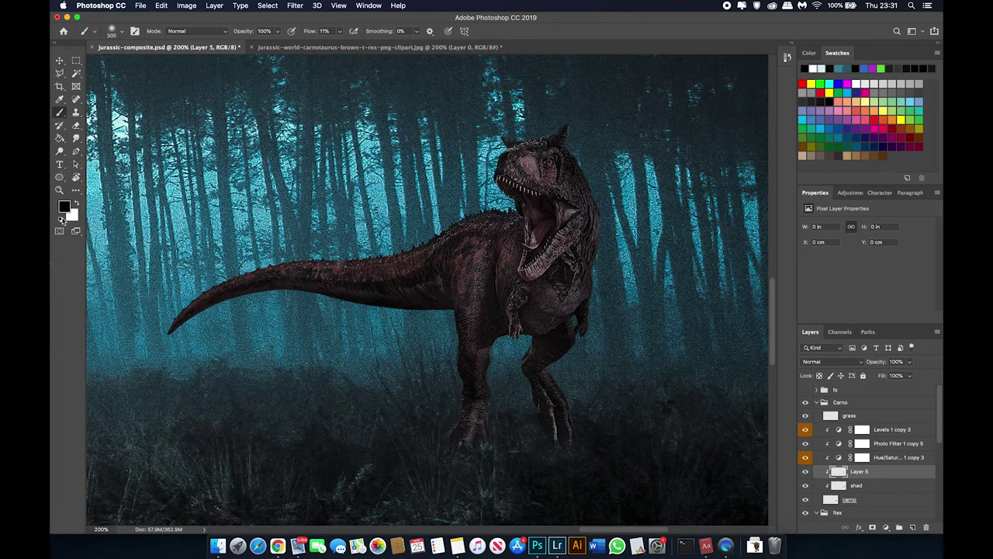
{"action": "key", "text": "x"}
{"action": "left_click", "coordinate": [832, 362]}
{"action": "left_click", "coordinate": [815, 439]}
{"action": "mouse_move", "coordinate": [478, 225]}
{"action": "left_mouse_down"}
{"action": "mouse_move", "coordinate": [494, 165]}
{"action": "mouse_move", "coordinate": [521, 321]}
{"action": "left_mouse_up"}
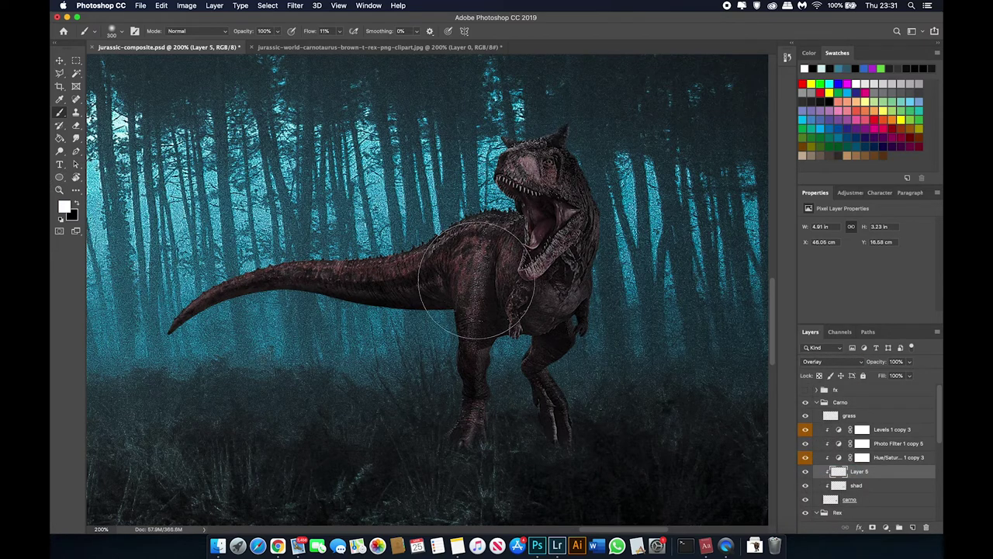
{"action": "key", "text": "bracketright"}
{"action": "key", "text": "bracketright"}
{"action": "key", "text": "bracketright"}
{"action": "left_click_drag", "start_coordinate": [476, 200], "coordinate": [479, 190]}
{"action": "key", "text": "super+z"}
{"action": "key", "text": "bracketleft"}
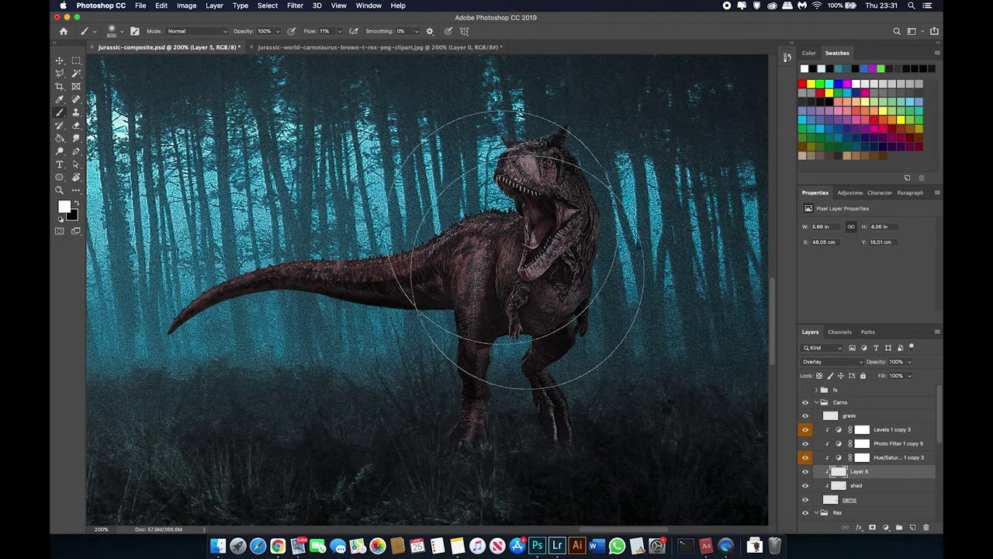
{"action": "key", "text": "bracketleft"}
{"action": "key", "text": "bracketleft"}
{"action": "key", "text": "bracketleft"}
{"action": "key", "text": "bracketleft"}
{"action": "key", "text": "bracketleft"}
{"action": "key", "text": "bracketleft"}
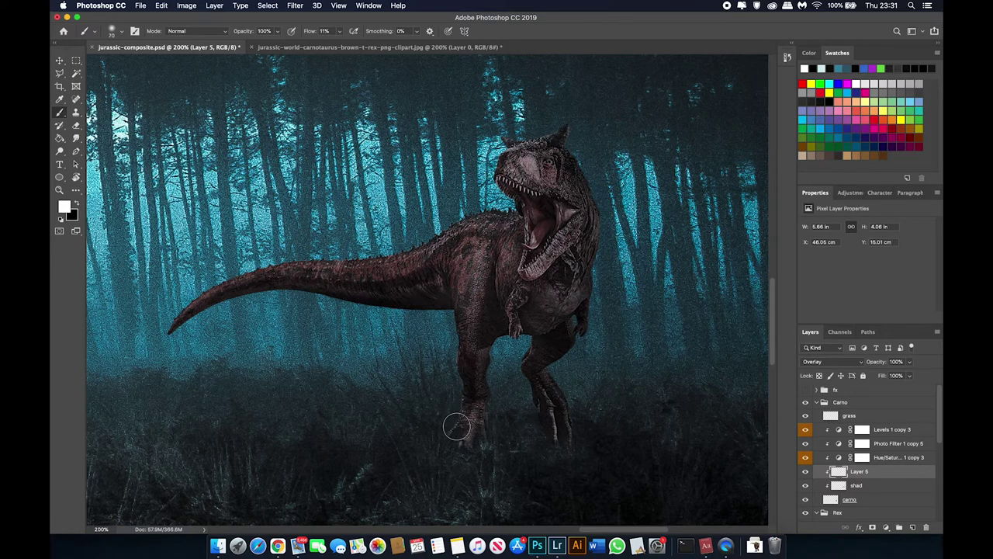
Return to the shad layer in black and compare the carnotaurus with and without shading
{"action": "key", "text": "alt+bracketleft"}
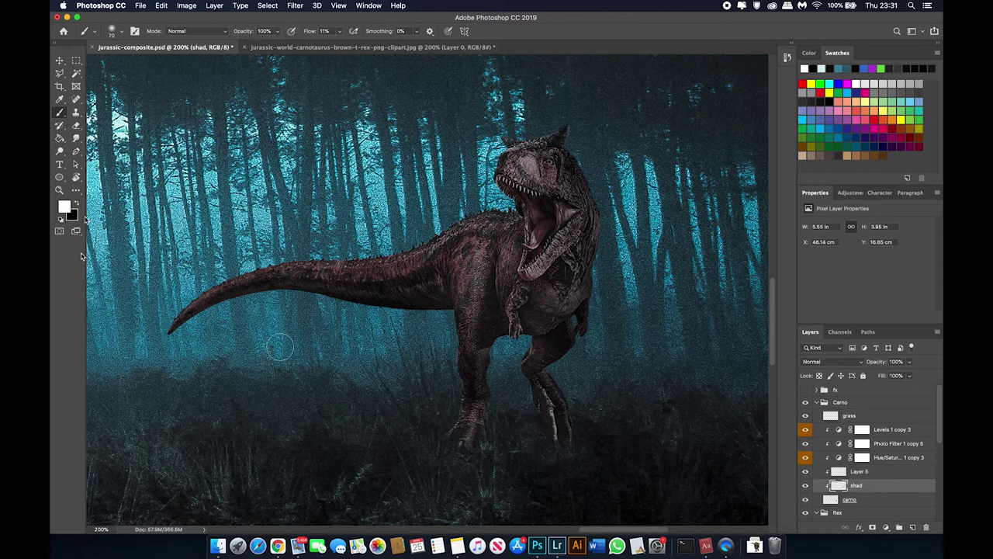
{"action": "key", "text": "x"}
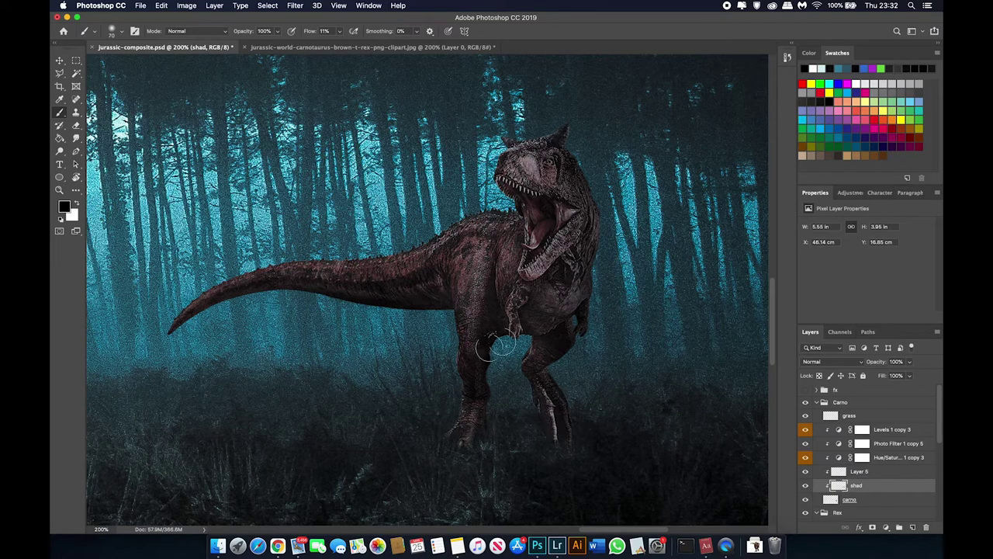
{"action": "key", "text": "super+0"}
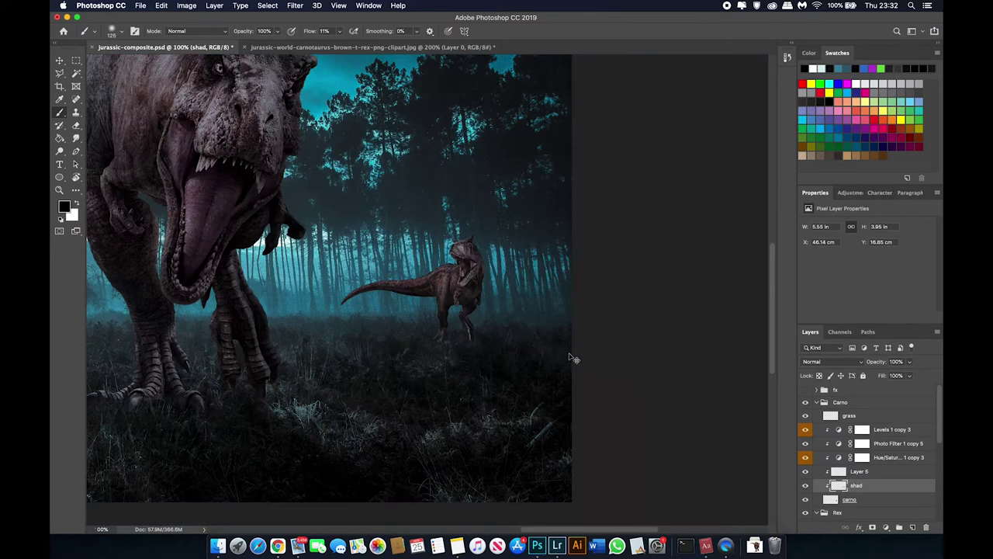
{"action": "key", "text": "v"}
{"action": "left_click", "coordinate": [805, 485]}
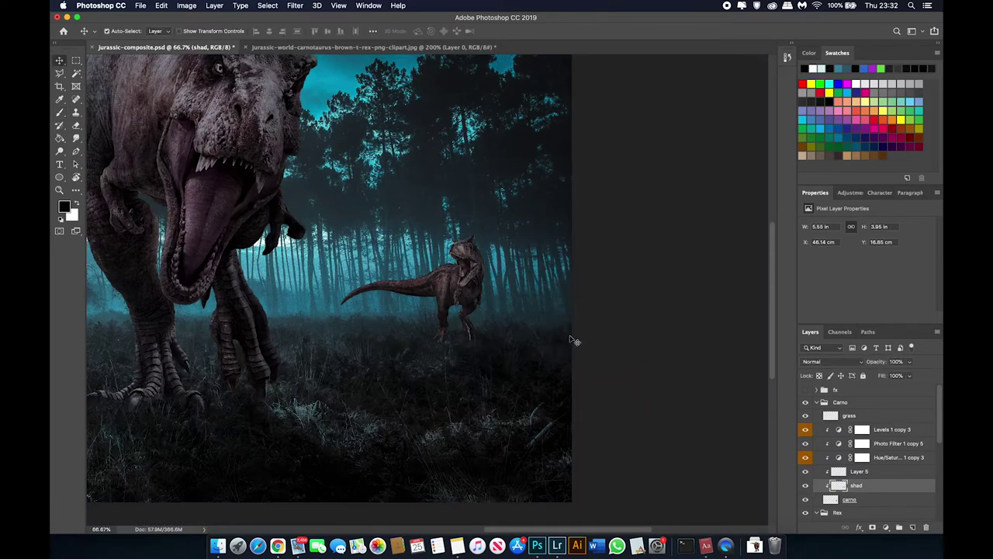
{"action": "key", "text": "super+plus"}
{"action": "key", "text": "super+plus"}
Add a new empty layer above the carnotaurus's adjustment layers
{"action": "left_click", "coordinate": [882, 431]}
{"action": "key", "text": "super+shift+alt+n"}
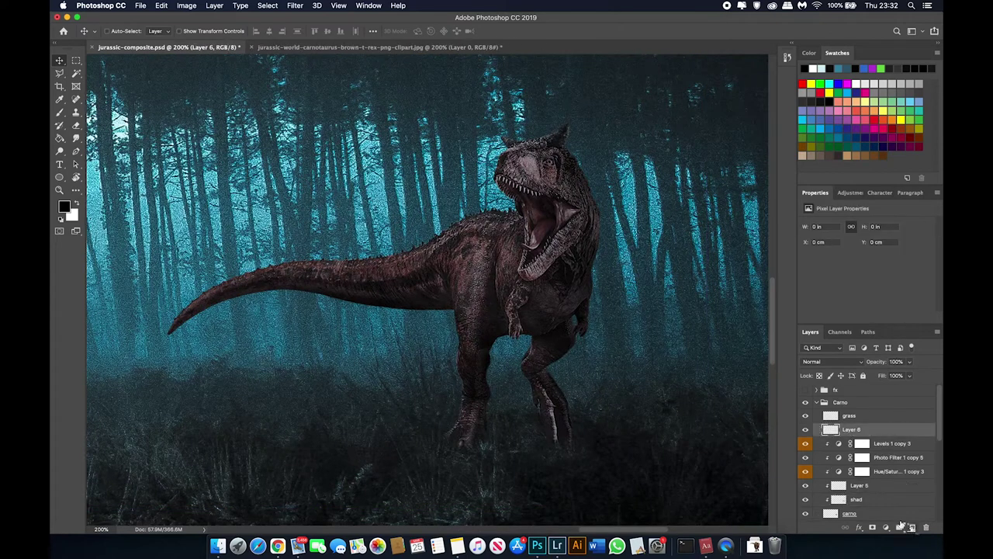
{"action": "key", "text": "b"}
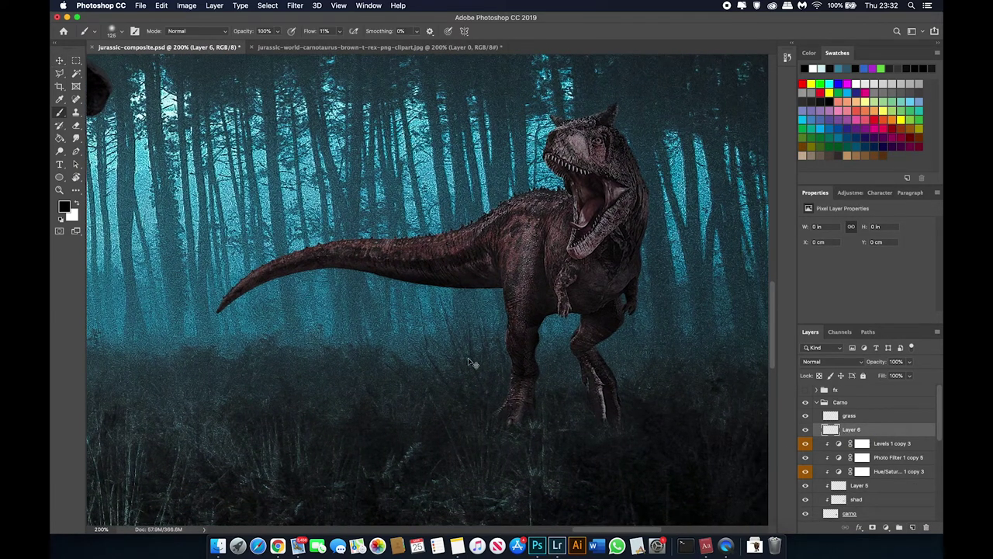
{"action": "key", "text": "super+minus"}
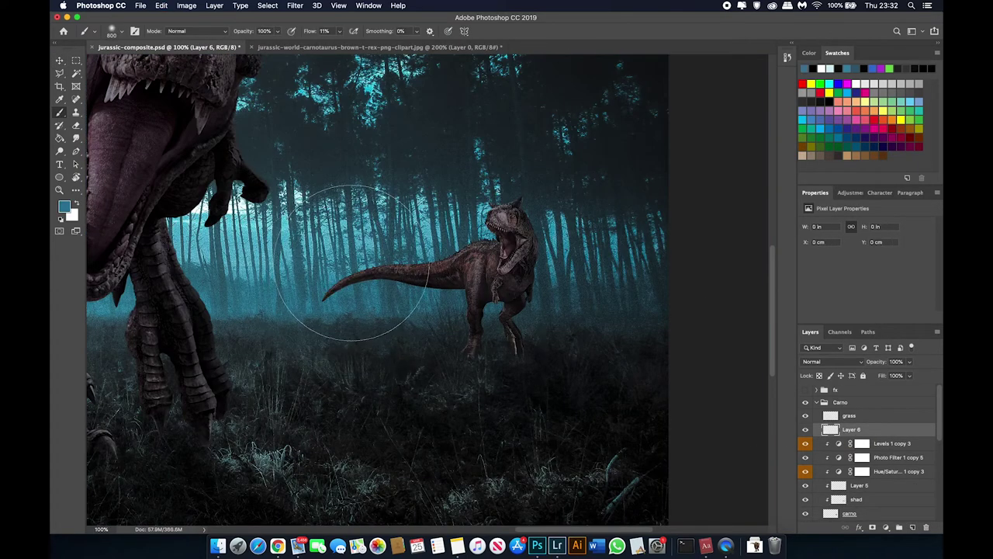
{"action": "right_click", "coordinate": [880, 430]}
{"action": "key", "text": "Escape"}
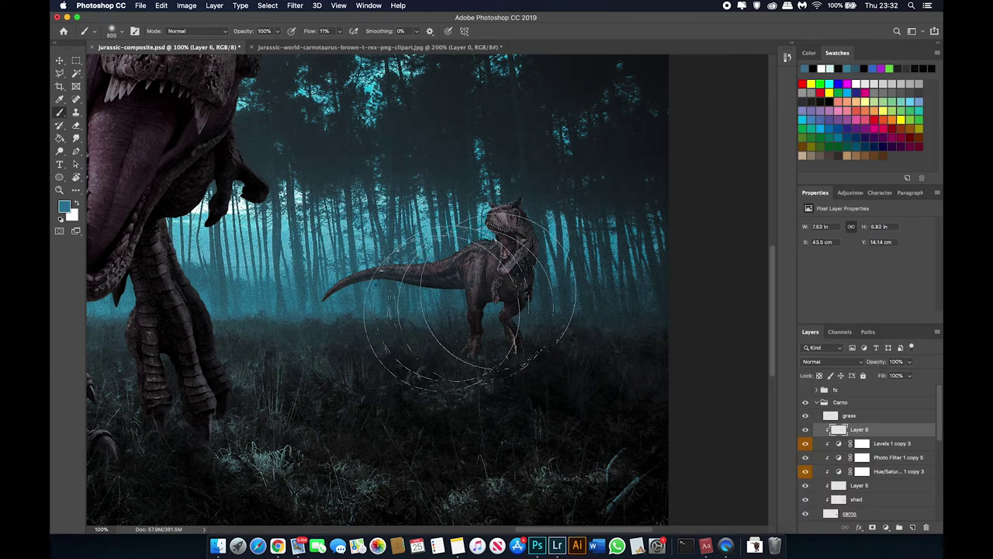
Toggle the carnotaurus's Levels, Photo Filter and Hue/Saturation layers off and back on
{"action": "key", "text": "super+minus"}
{"action": "key", "text": "super+minus"}
{"action": "key", "text": "super+plus"}
{"action": "key", "text": "super+plus"}
{"action": "key", "text": "super+plus"}
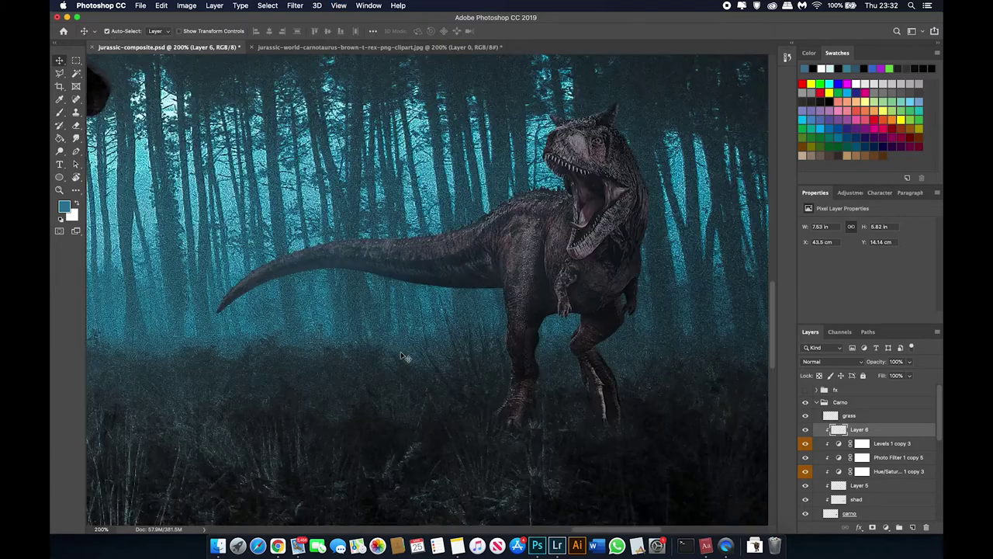
{"action": "left_click_drag", "start_coordinate": [805, 502], "coordinate": [805, 429]}
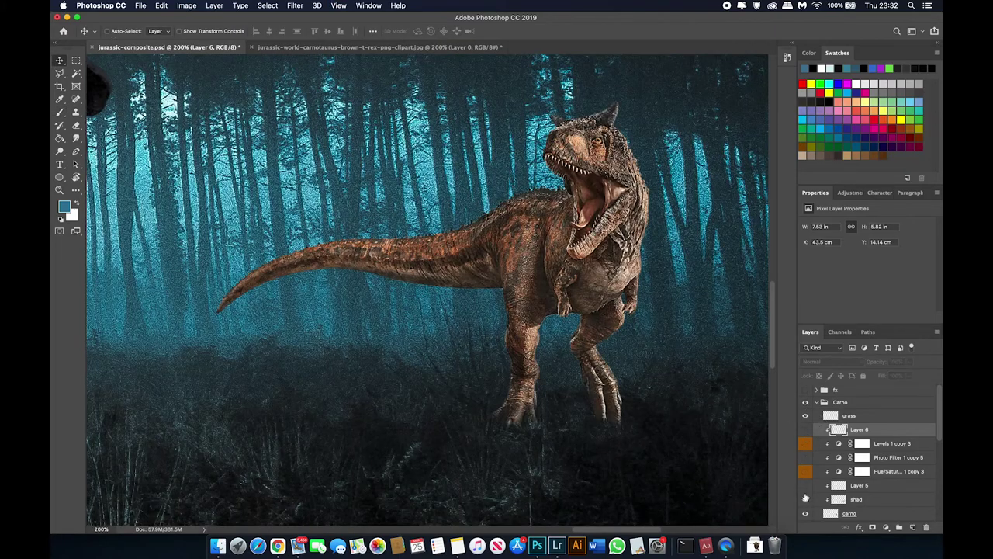
{"action": "key", "text": "super+minus"}
{"action": "key", "text": "super+minus"}
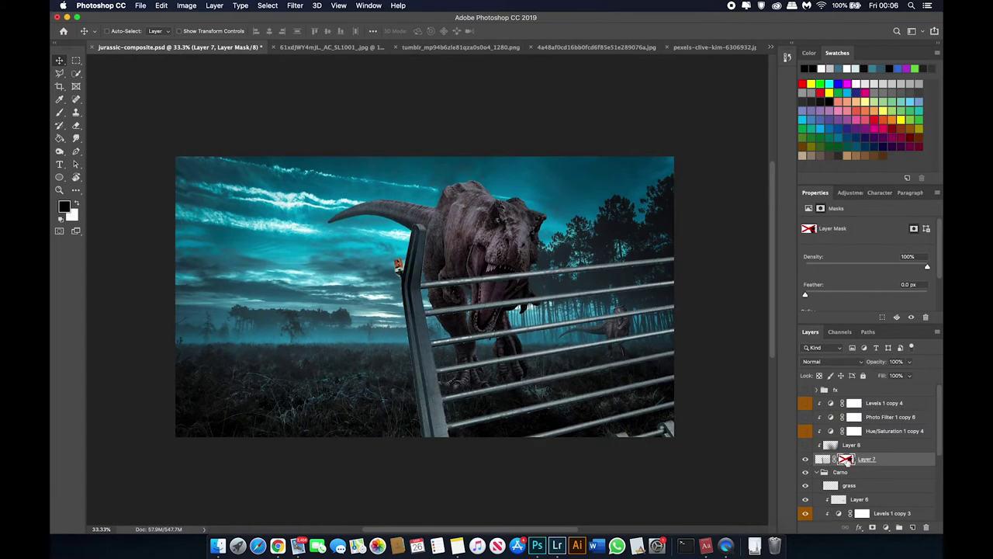
Enable Layer 7's mask and show Layer 8 and the grading above the fence
{"action": "right_click", "coordinate": [846, 459]}
{"action": "left_click", "coordinate": [838, 447]}
{"action": "left_click_drag", "start_coordinate": [805, 445], "coordinate": [806, 405]}
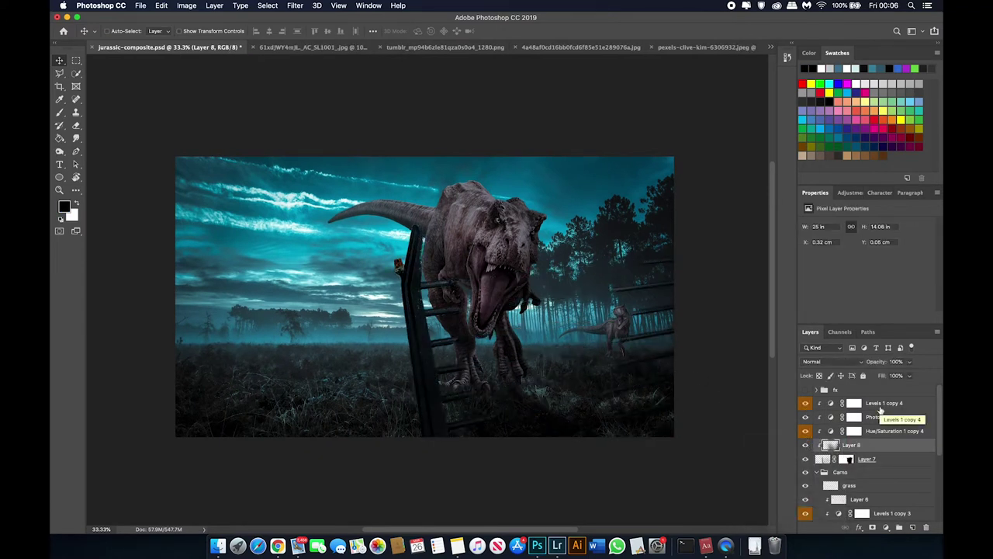
{"action": "scroll", "coordinate": [533, 354], "scroll_direction": "up", "scroll_amount": 5}
Target Layer 7's mask with a brush at 100% flow
{"action": "left_click", "coordinate": [534, 354], "text": "super"}
{"action": "key", "text": "b"}
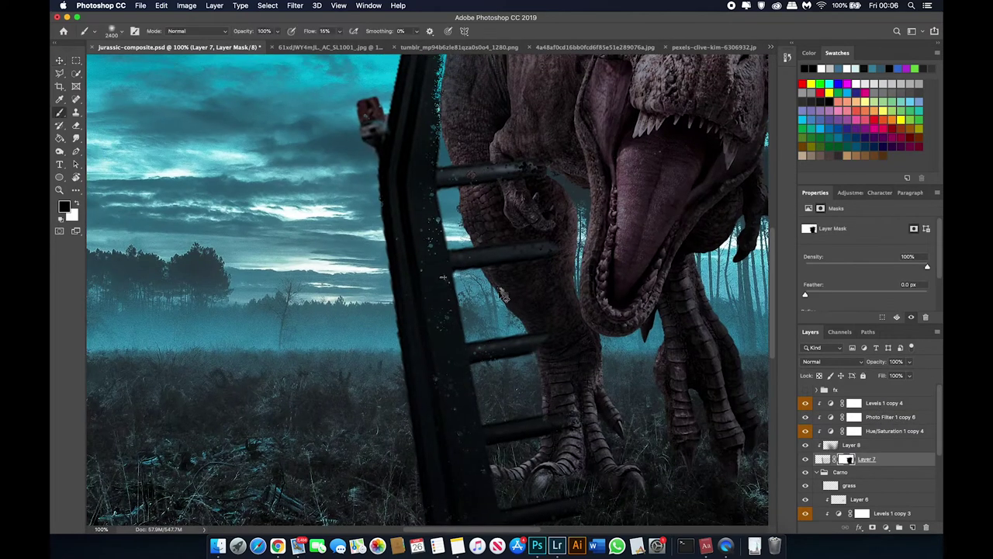
{"action": "right_click", "coordinate": [377, 151]}
{"action": "key", "text": "Escape"}
{"action": "left_click", "coordinate": [309, 33]}
{"action": "type", "text": "100"}
{"action": "key", "text": "Return"}
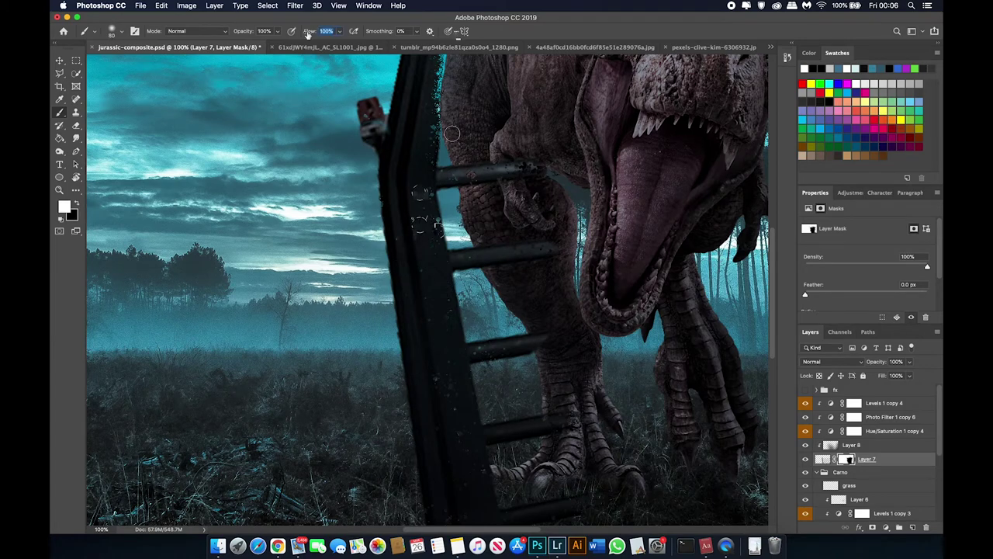
{"action": "scroll", "coordinate": [417, 226], "scroll_direction": "up", "scroll_amount": 1}
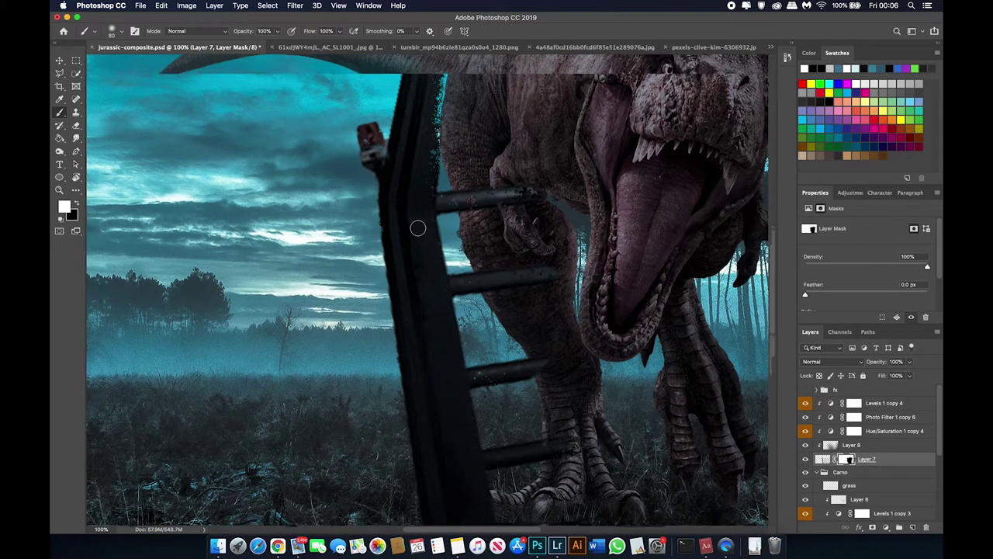
{"action": "scroll", "coordinate": [426, 155], "scroll_direction": "up", "scroll_amount": 3}
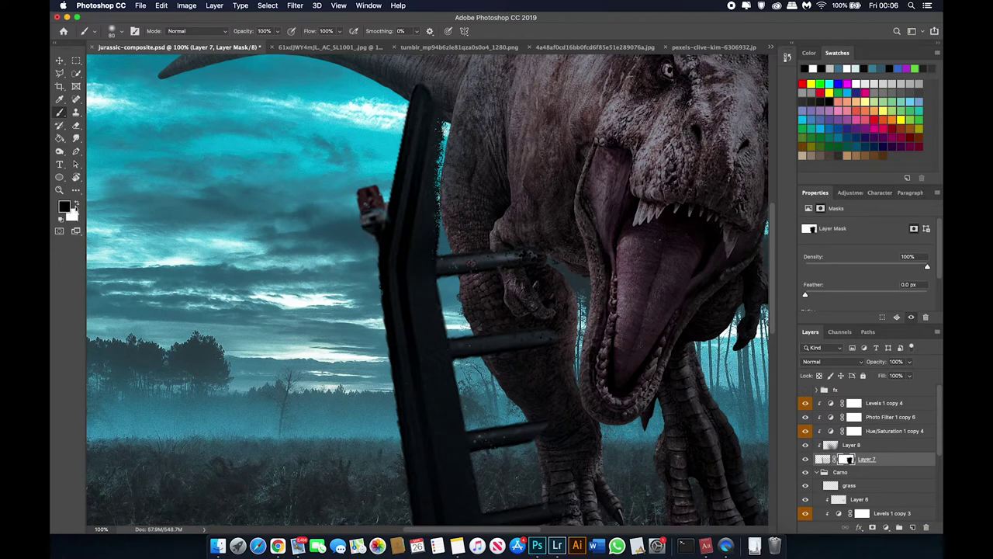
{"action": "scroll", "coordinate": [489, 248], "scroll_direction": "down", "scroll_amount": 1}
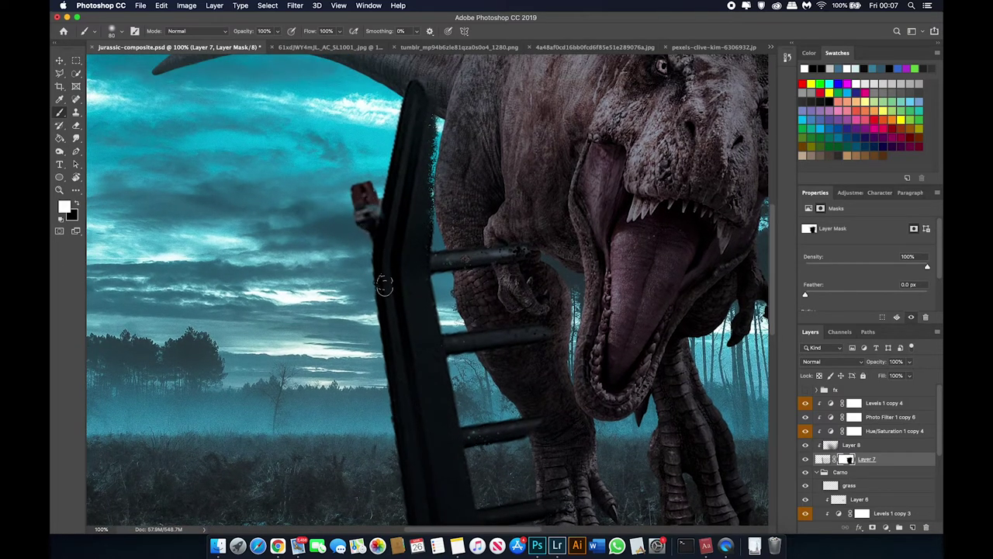
Work on the fence mask around the left post beside the T-rex
{"action": "key", "text": "v"}
{"action": "scroll", "coordinate": [388, 217], "scroll_direction": "up", "scroll_amount": 2}
{"action": "scroll", "coordinate": [391, 187], "scroll_direction": "right", "scroll_amount": 2}
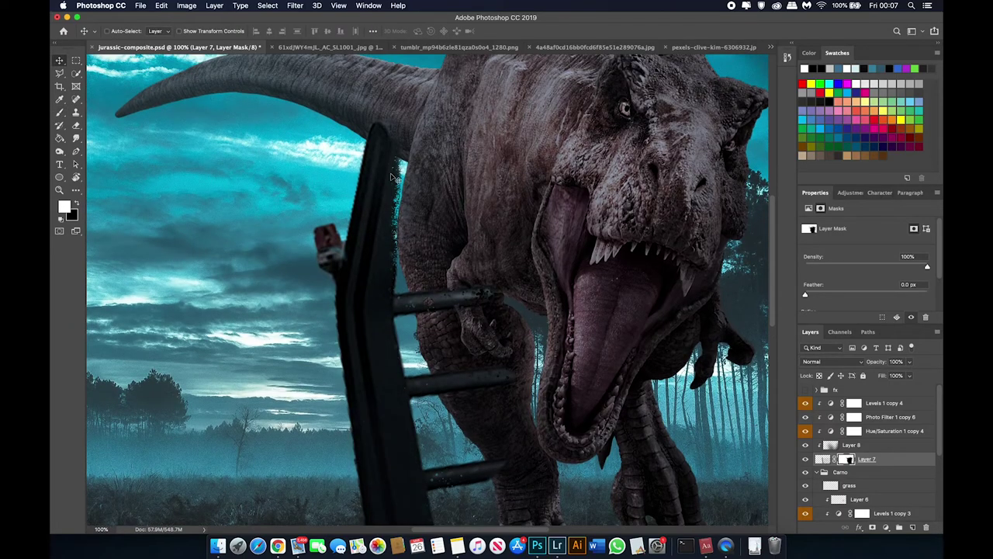
{"action": "left_click", "coordinate": [391, 172]}
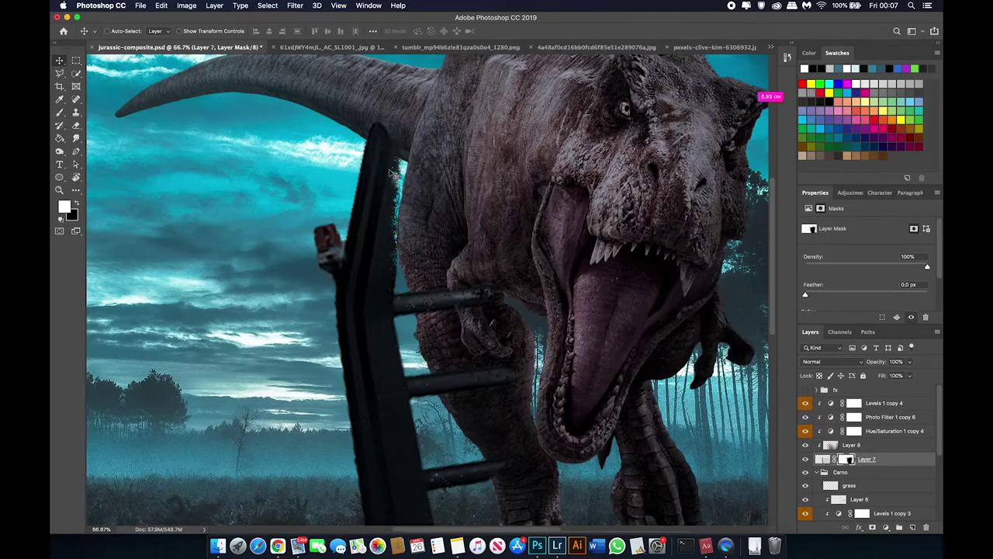
{"action": "key", "text": "b"}
Nudge the fence layer slightly left with two Shift+Left moves
{"action": "key", "text": "v"}
{"action": "scroll", "coordinate": [396, 295], "scroll_direction": "down", "scroll_amount": 2}
{"action": "scroll", "coordinate": [396, 295], "scroll_direction": "down", "scroll_amount": 2}
{"action": "scroll", "coordinate": [543, 373], "scroll_direction": "down", "scroll_amount": 2}
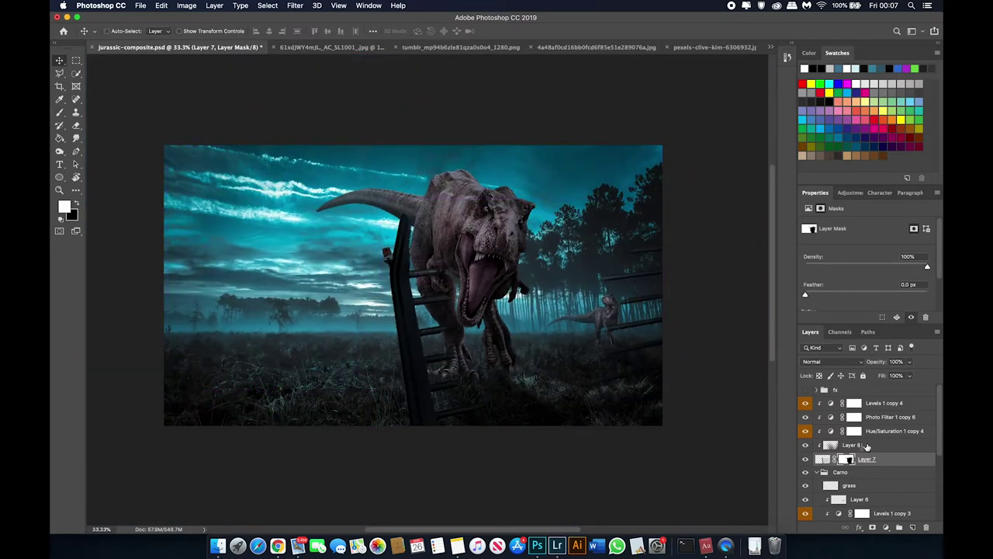
{"action": "key", "text": "shift+Left"}
{"action": "key", "text": "shift+Left"}
{"action": "key", "text": "shift+Left"}
{"action": "key", "text": "shift+Left"}
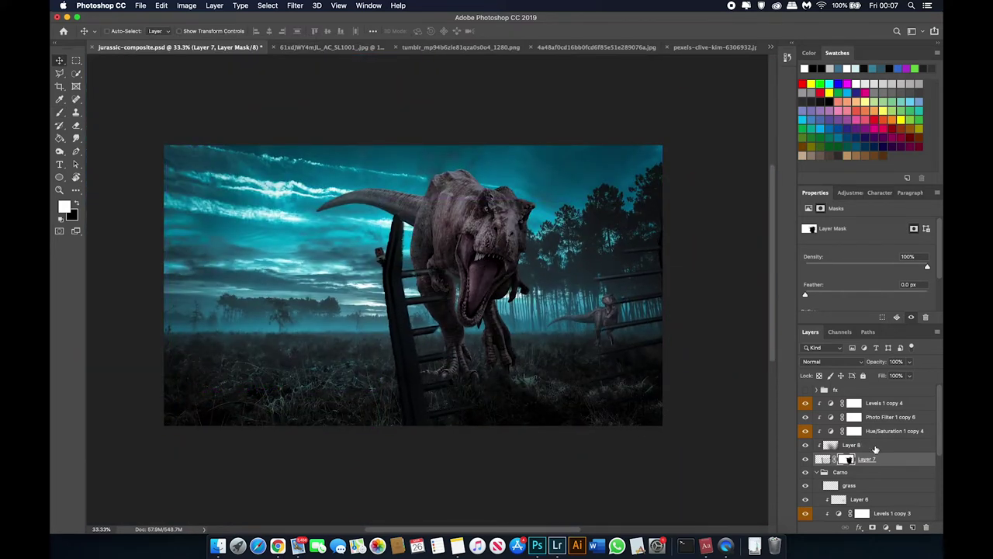
{"action": "key", "text": "shift+Left"}
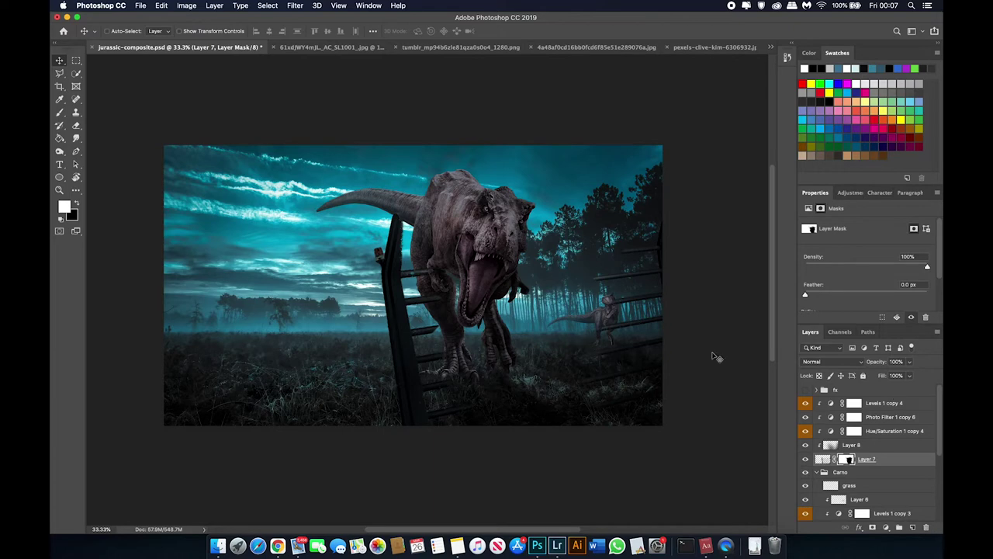
{"action": "scroll", "coordinate": [715, 357], "scroll_direction": "up", "scroll_amount": 3}
{"action": "scroll", "coordinate": [419, 287], "scroll_direction": "right", "scroll_amount": 5}
Set up a black brush for painting on Layer 7's mask
{"action": "key", "text": "e"}
{"action": "scroll", "coordinate": [120, 133], "scroll_direction": "down", "scroll_amount": 2}
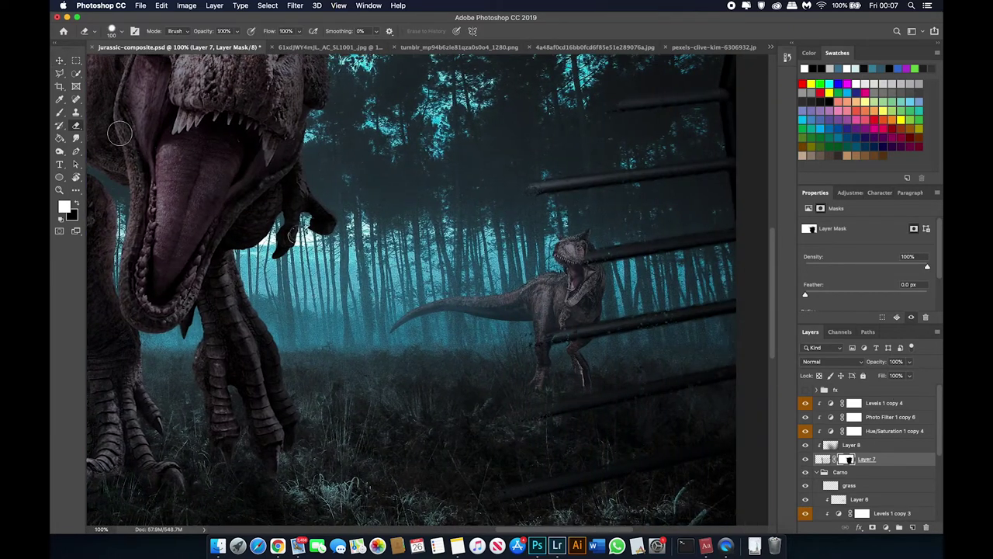
{"action": "right_click", "coordinate": [295, 154]}
{"action": "key", "text": "Escape"}
{"action": "key", "text": "b"}
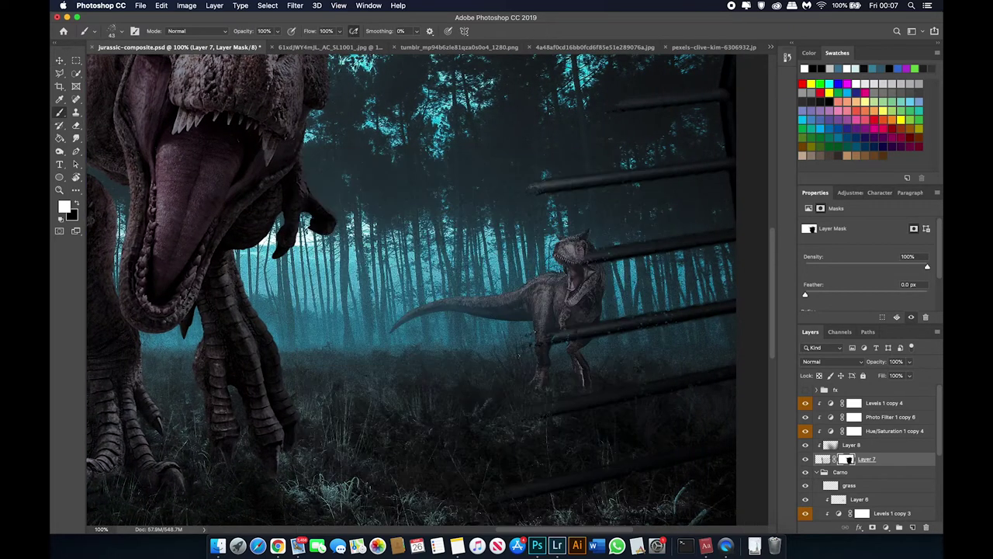
{"action": "key", "text": "x"}
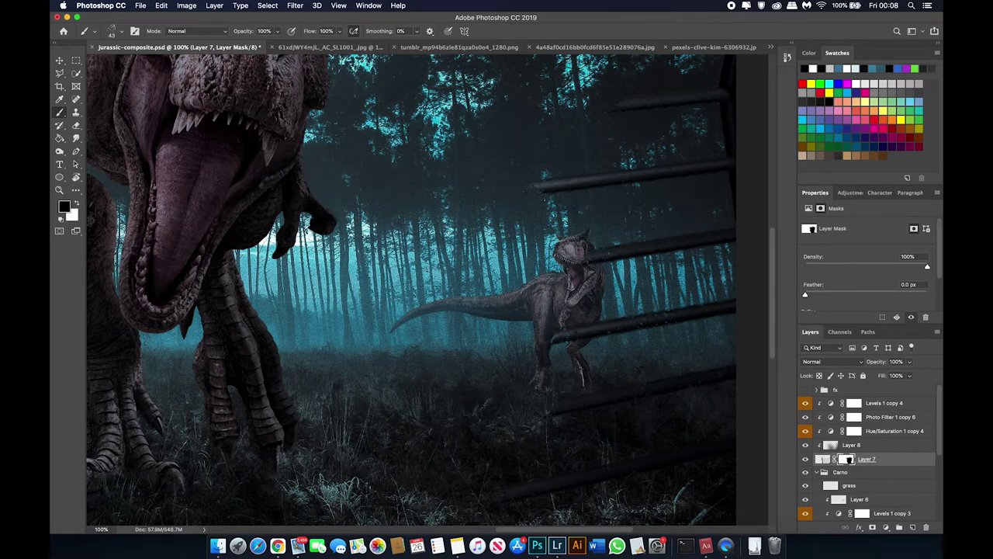
Try hiding the tall fence post's top, then undo to keep it in front of the tail
{"action": "key", "text": "super+minus"}
{"action": "key", "text": "super+minus"}
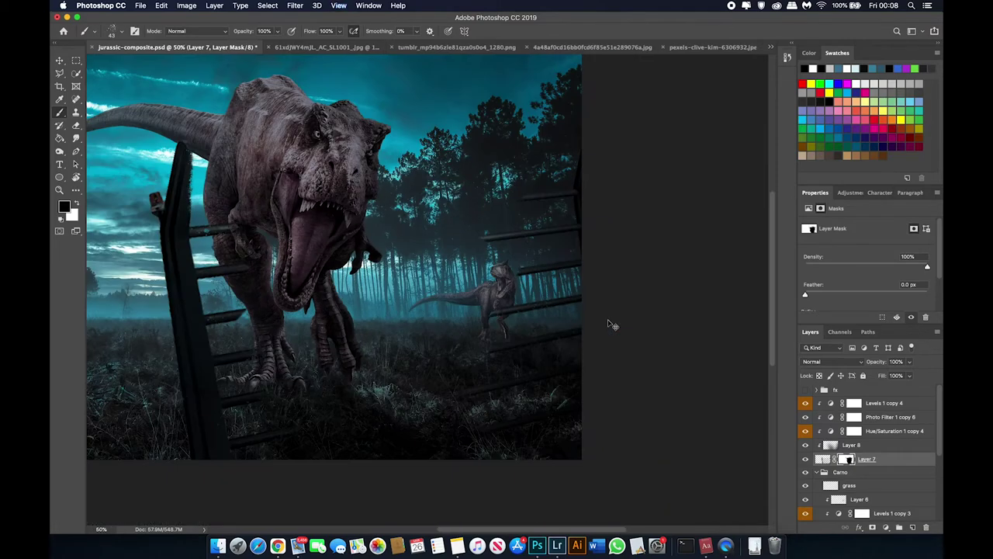
{"action": "scroll", "coordinate": [518, 270], "scroll_direction": "left", "scroll_amount": 3}
{"action": "scroll", "coordinate": [434, 241], "scroll_direction": "left", "scroll_amount": 3}
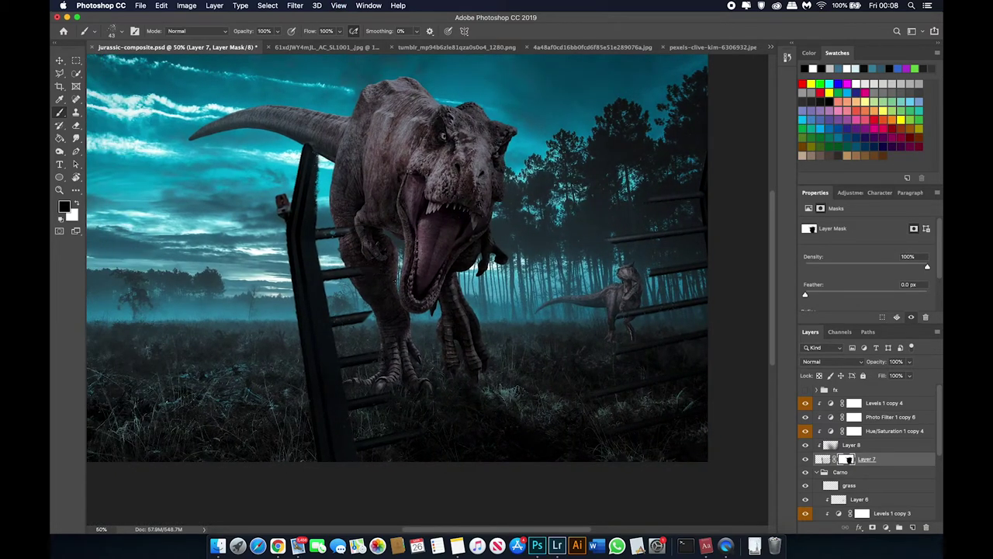
{"action": "key", "text": "super+minus"}
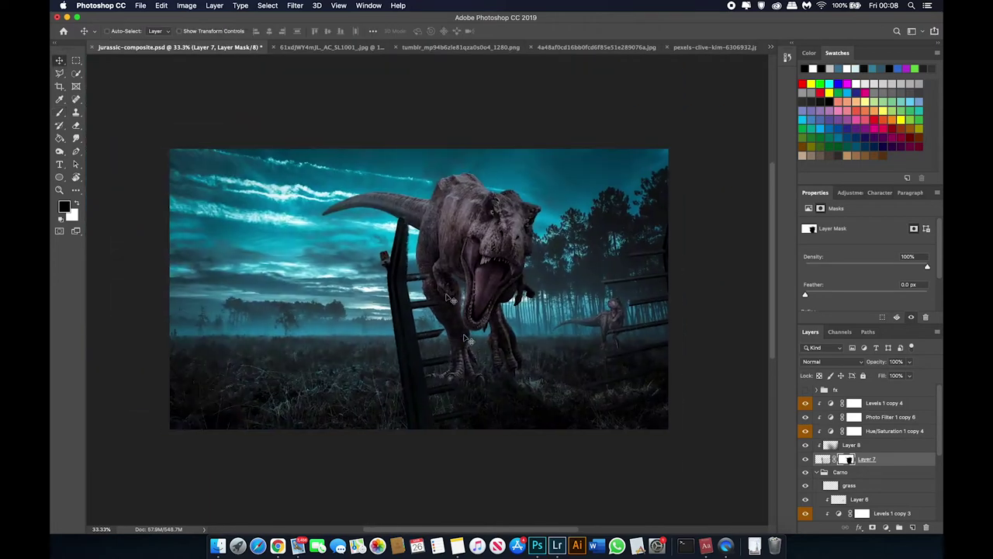
{"action": "key", "text": "super+plus"}
{"action": "key", "text": "super+plus"}
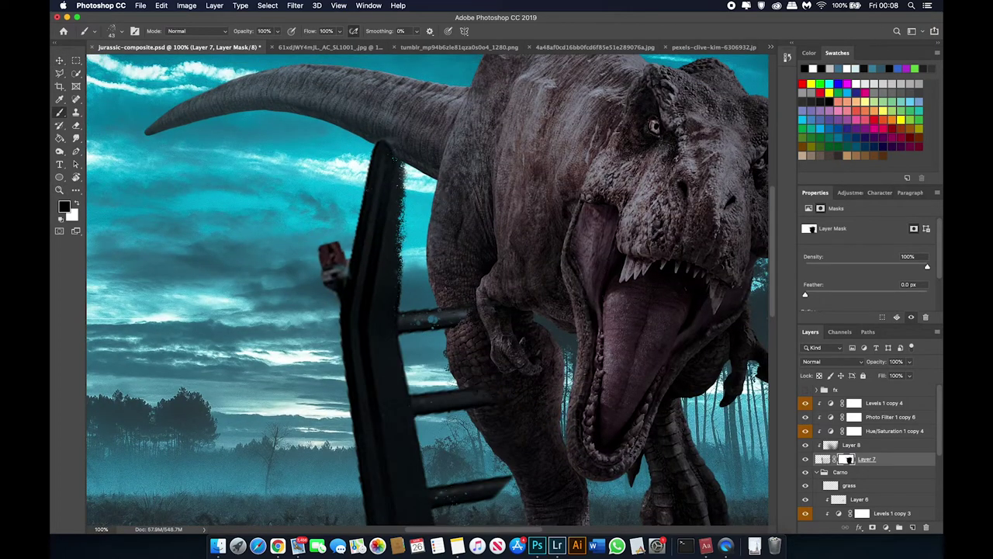
{"action": "mouse_move", "coordinate": [397, 213]}
{"action": "left_mouse_down"}
{"action": "mouse_move", "coordinate": [380, 171]}
{"action": "mouse_move", "coordinate": [386, 128]}
{"action": "left_mouse_up"}
{"action": "key", "text": "super+z"}
{"action": "key", "text": "super+z"}
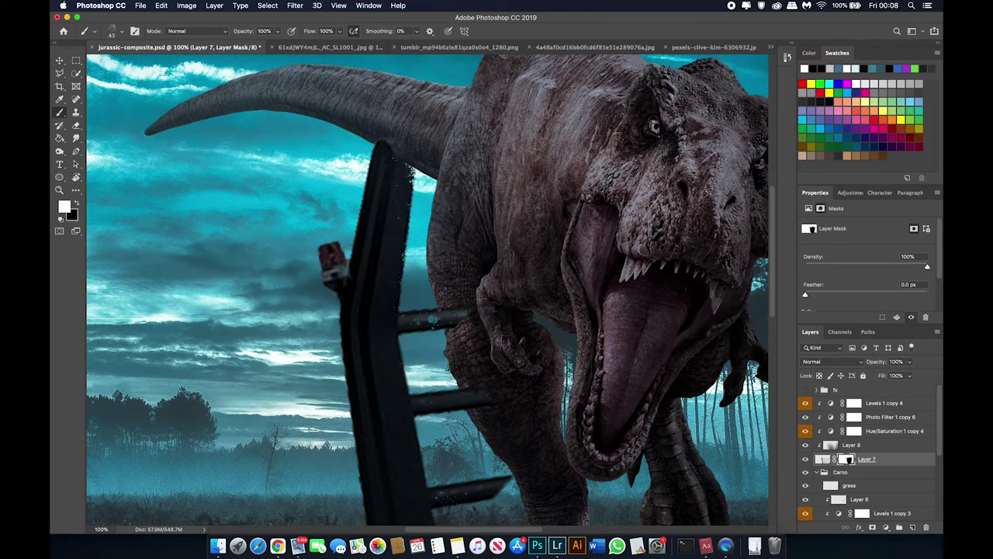
{"action": "key", "text": "super+minus"}
{"action": "key", "text": "super+minus"}
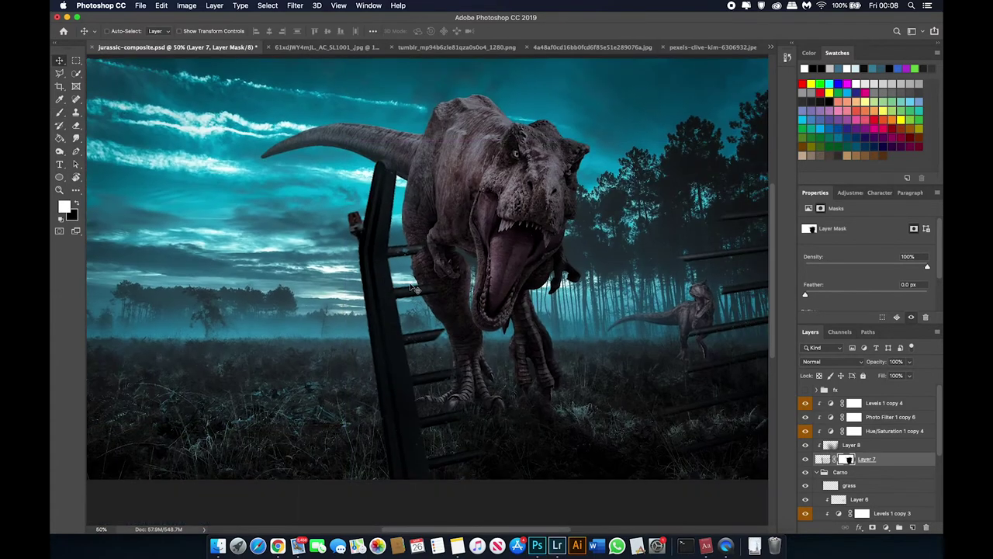
{"action": "left_click_drag", "start_coordinate": [417, 318], "coordinate": [447, 341]}
Add Overlay Layer 9 and paint a white highlight along the fence post's left edge
{"action": "left_click", "coordinate": [912, 527]}
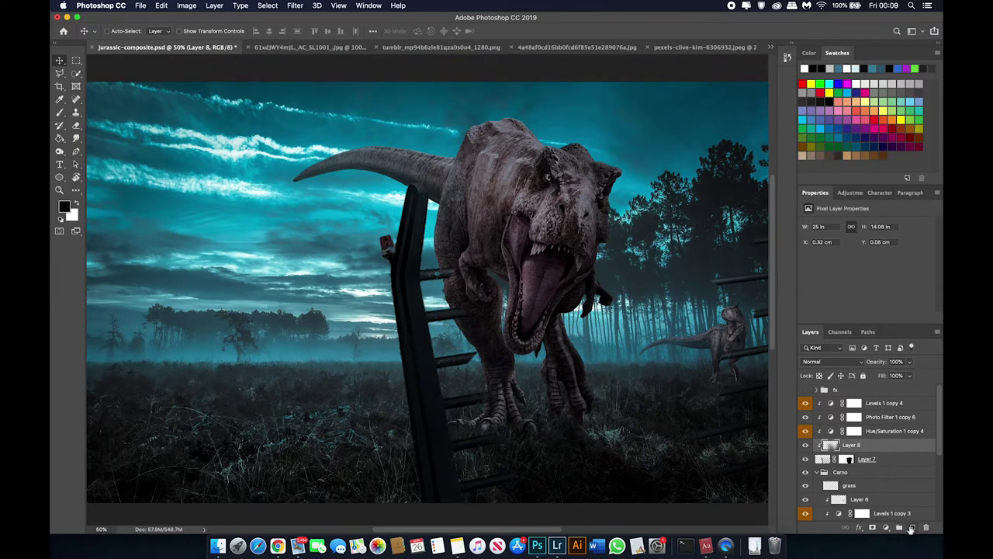
{"action": "key", "text": "b"}
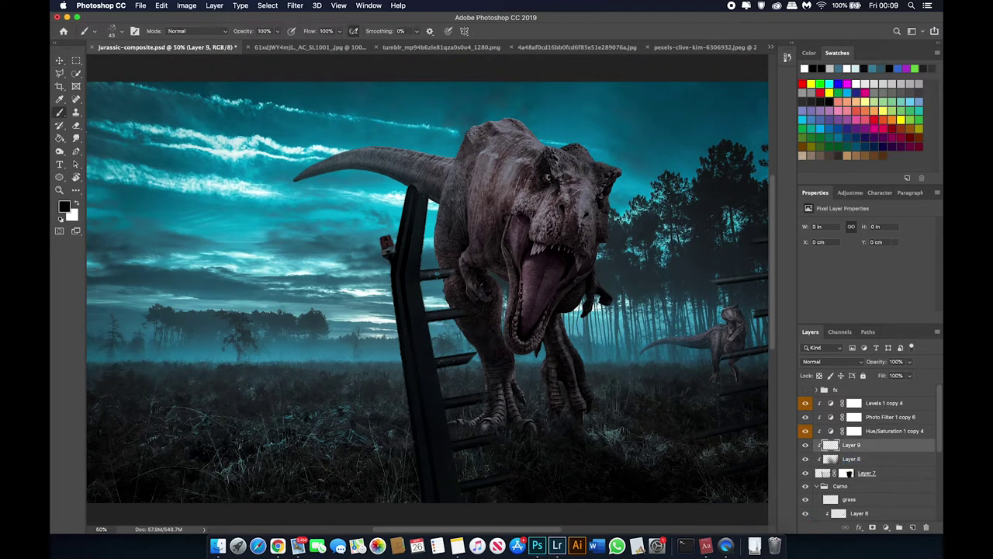
{"action": "left_click", "coordinate": [832, 360]}
{"action": "left_click", "coordinate": [832, 481]}
{"action": "right_click", "coordinate": [412, 180]}
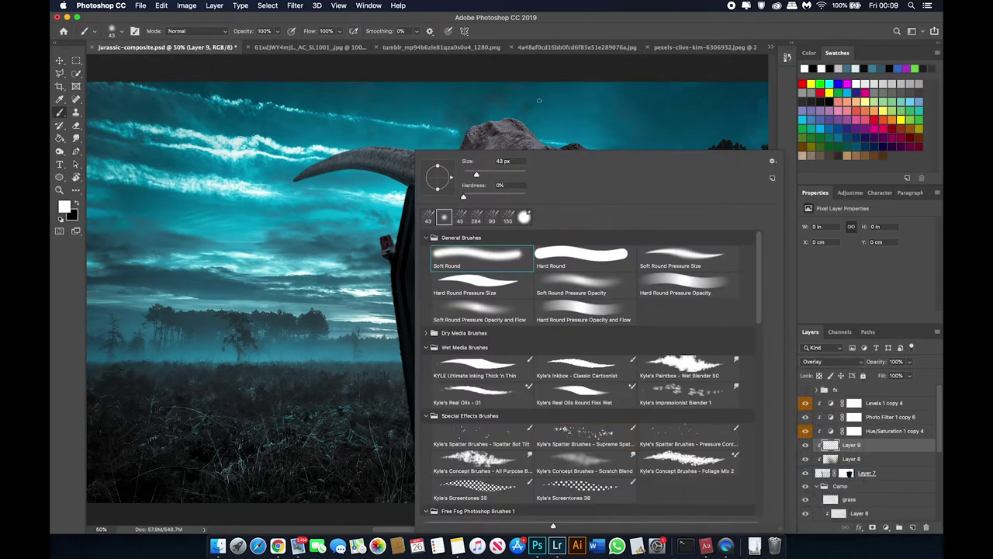
{"action": "key", "text": "Escape"}
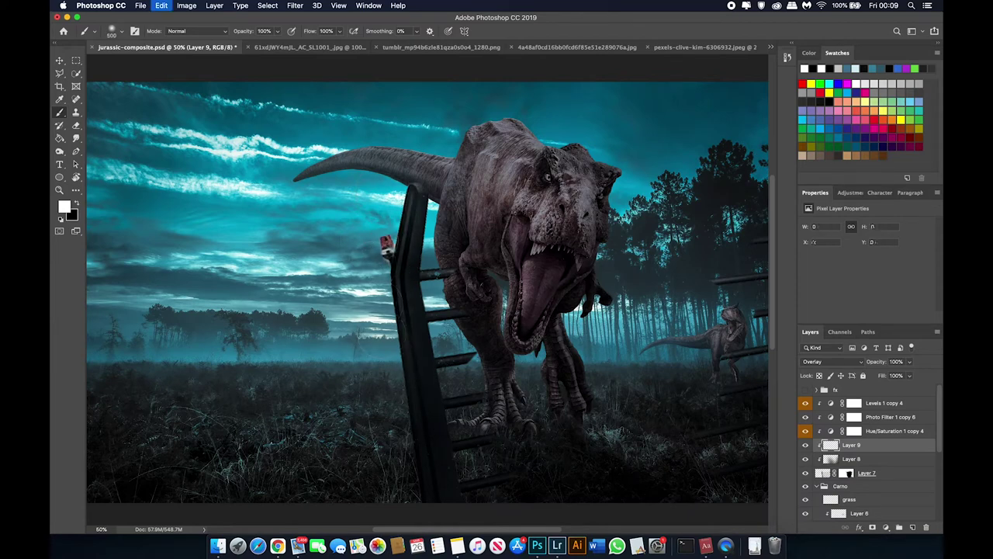
{"action": "key", "text": "bracketleft"}
{"action": "key", "text": "bracketleft"}
{"action": "key", "text": "bracketleft"}
{"action": "left_click_drag", "start_coordinate": [411, 190], "coordinate": [392, 276]}
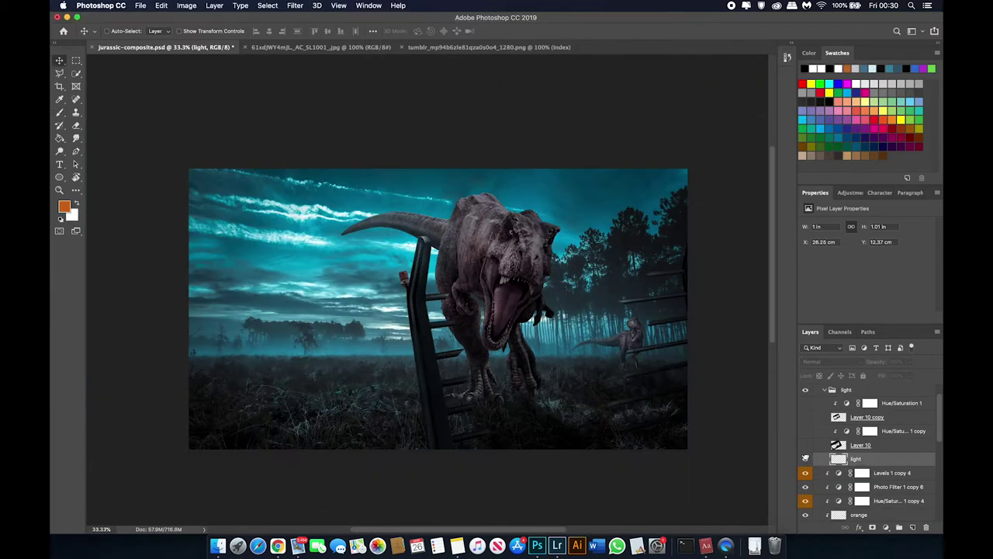
Turn on the red light layer, inspect its glow, and move to the warning sign image
{"action": "left_click", "coordinate": [805, 459]}
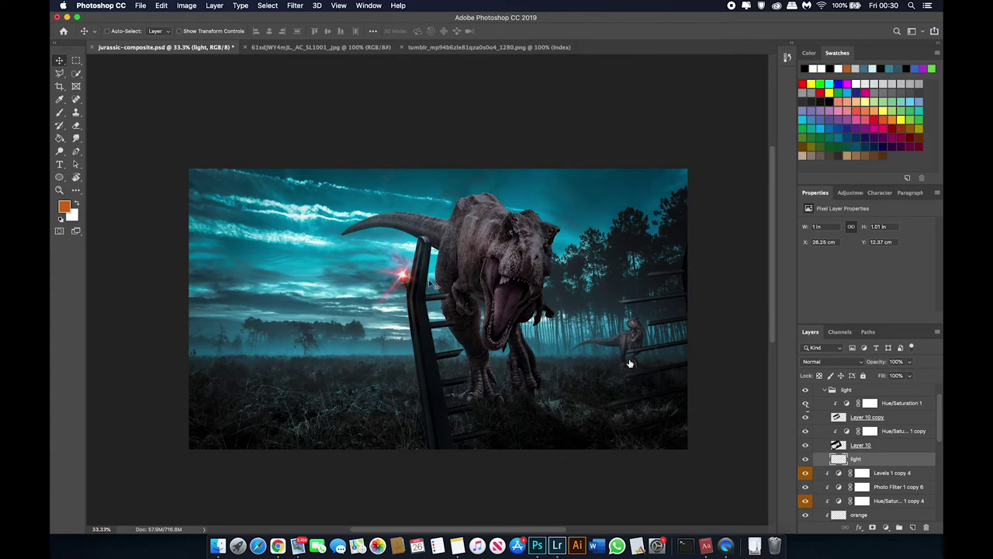
{"action": "key", "text": "super+1"}
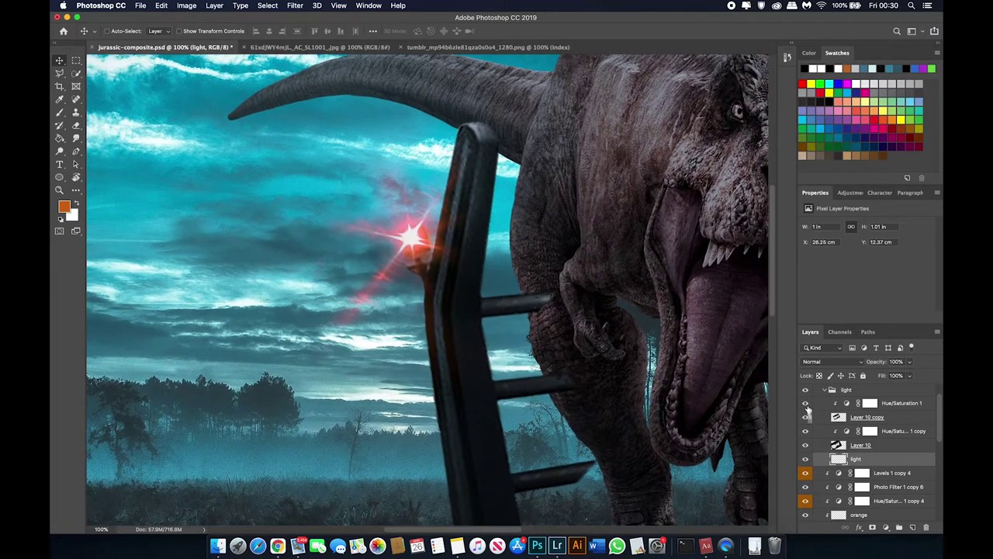
{"action": "key", "text": "super+minus"}
{"action": "key", "text": "super+minus"}
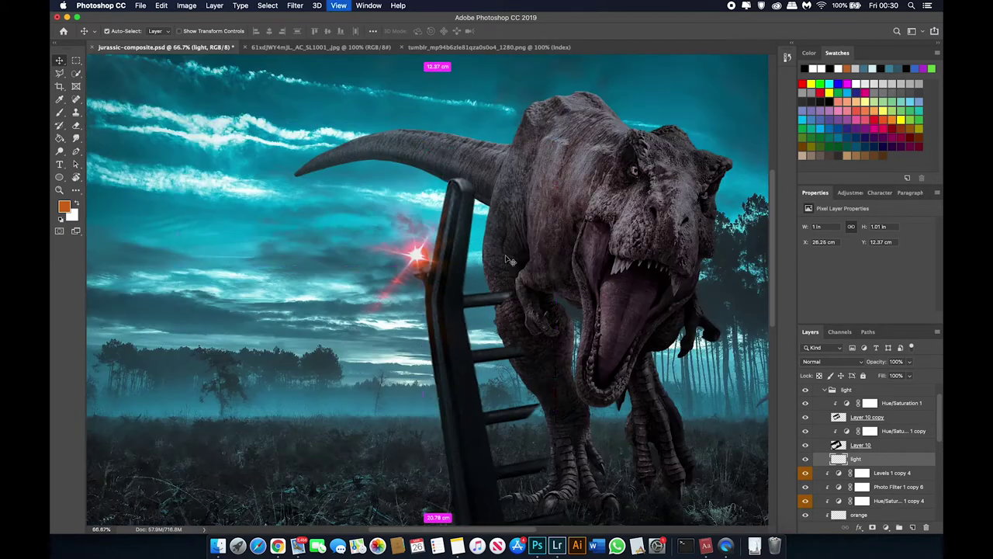
{"action": "key", "text": "super+minus"}
{"action": "left_click", "coordinate": [480, 48]}
Mask the sign by Magic Wand-selecting its white margin and inverting the selection
{"action": "left_click", "coordinate": [365, 48]}
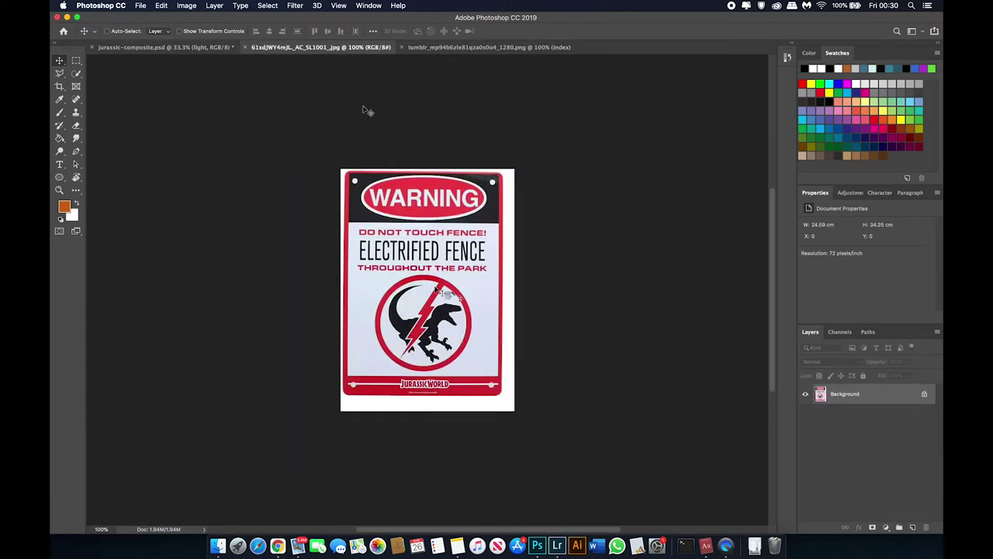
{"action": "left_click_drag", "start_coordinate": [76, 73], "coordinate": [108, 81]}
{"action": "left_click", "coordinate": [514, 295]}
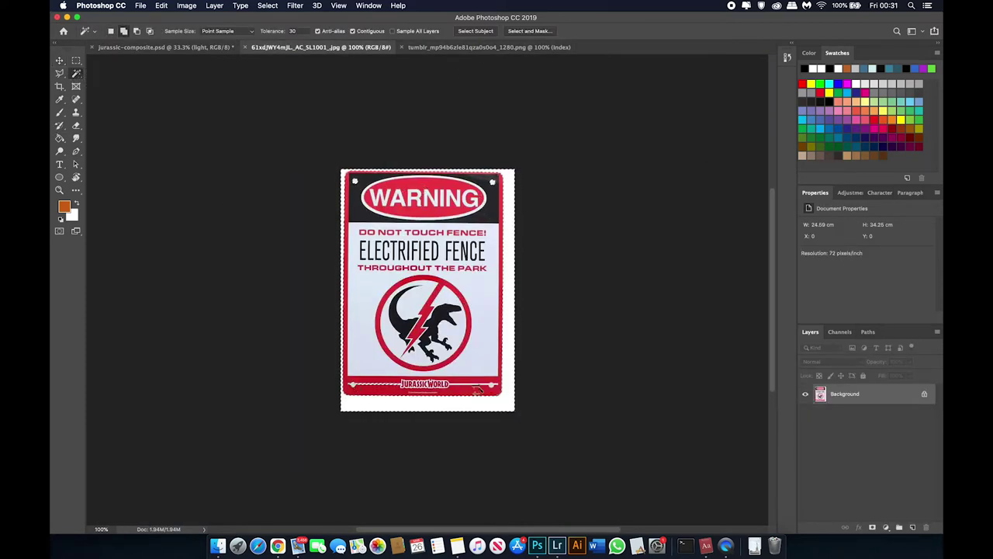
{"action": "key", "text": "v"}
{"action": "left_click", "coordinate": [267, 5]}
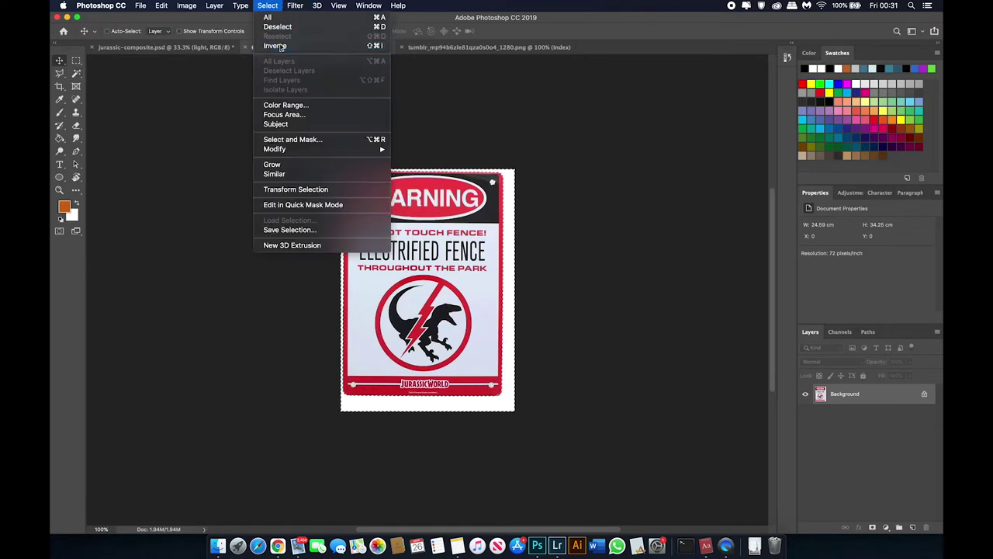
{"action": "left_click", "coordinate": [288, 47]}
{"action": "left_click", "coordinate": [875, 528]}
Soften the sign's mask edge with higher Feather and Contrast in Select and Mask
{"action": "left_click", "coordinate": [881, 266]}
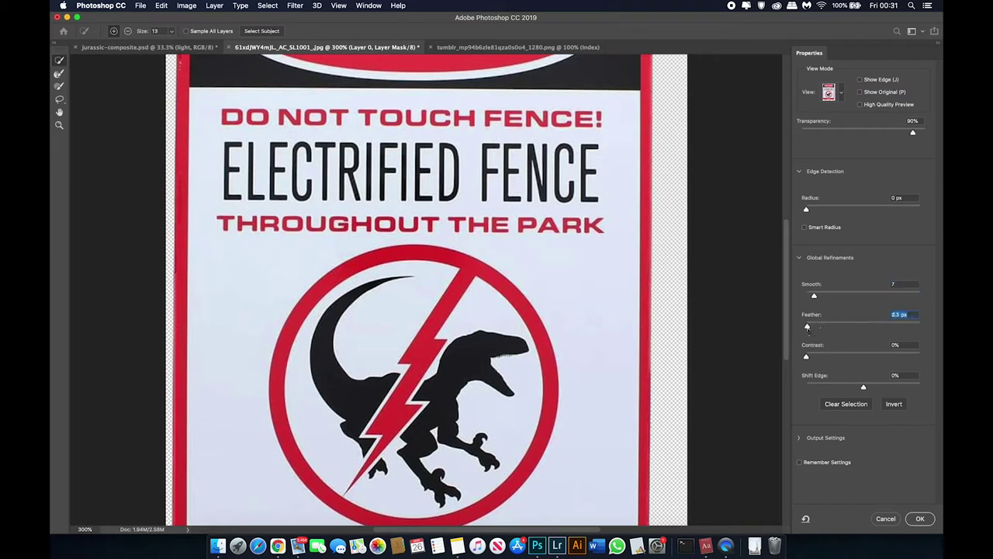
{"action": "left_click_drag", "start_coordinate": [806, 356], "coordinate": [860, 356]}
{"action": "left_click_drag", "start_coordinate": [806, 326], "coordinate": [821, 326]}
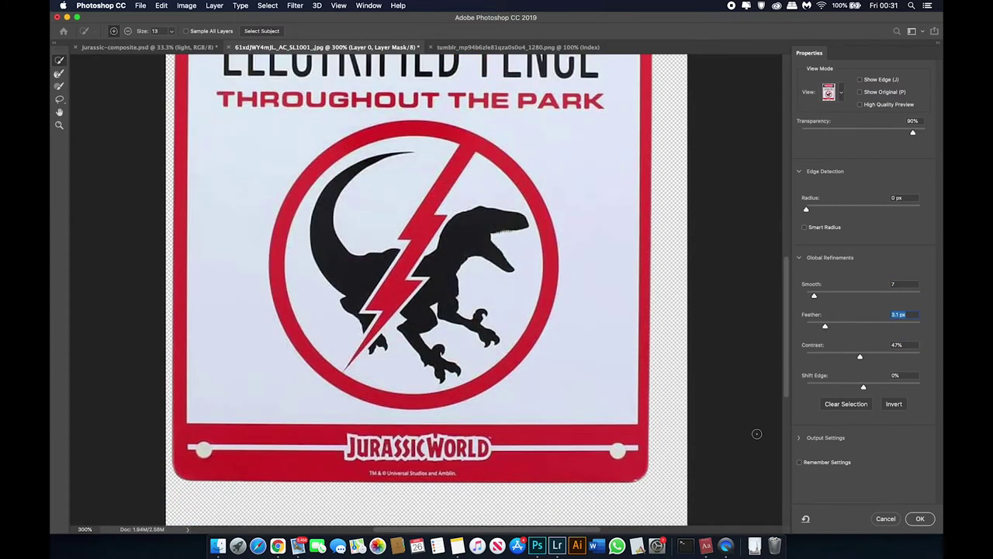
{"action": "left_click", "coordinate": [920, 518]}
{"action": "right_click", "coordinate": [840, 393]}
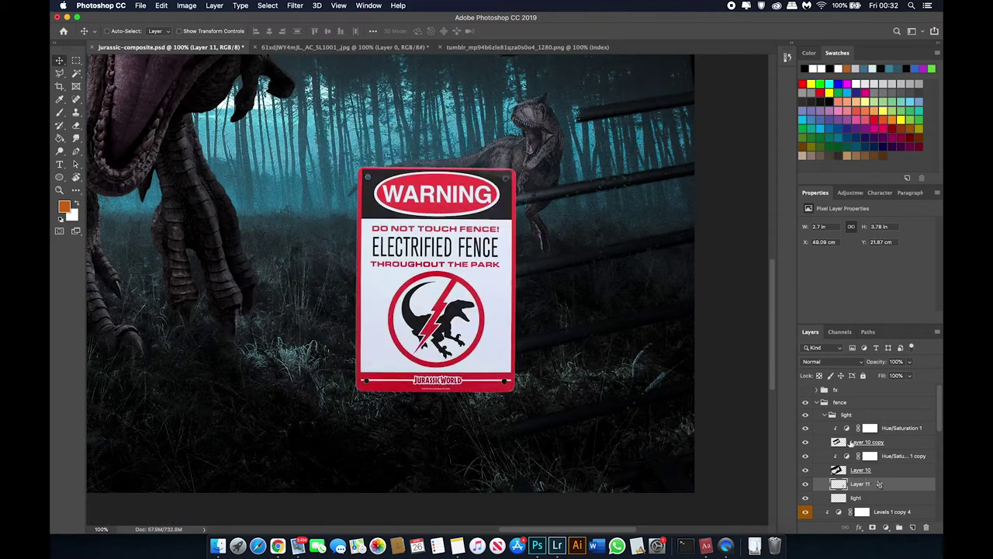
Move the sign layer above the fence group and group it as 'sign'
{"action": "mouse_move", "coordinate": [881, 485]}
{"action": "left_mouse_down"}
{"action": "mouse_move", "coordinate": [886, 405]}
{"action": "mouse_move", "coordinate": [838, 402]}
{"action": "left_mouse_up"}
{"action": "left_click", "coordinate": [898, 528]}
{"action": "type", "text": "sign"}
{"action": "key", "text": "Return"}
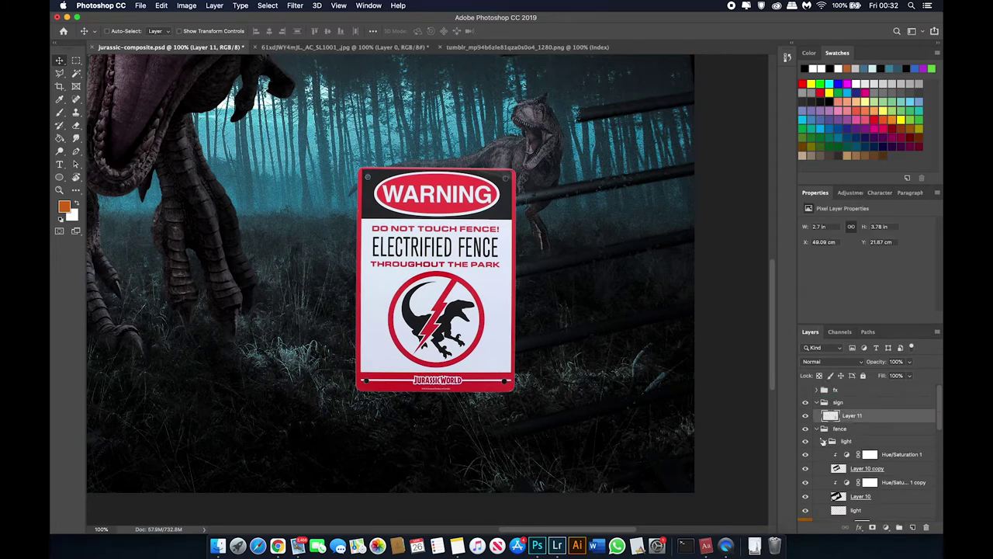
Duplicate the fence's Levels, Photo Filter and Hue/Saturation layers and clip them to the sign
{"action": "left_click", "coordinate": [919, 482]}
{"action": "left_click", "coordinate": [892, 454], "text": "shift"}
{"action": "key", "text": "super+j"}
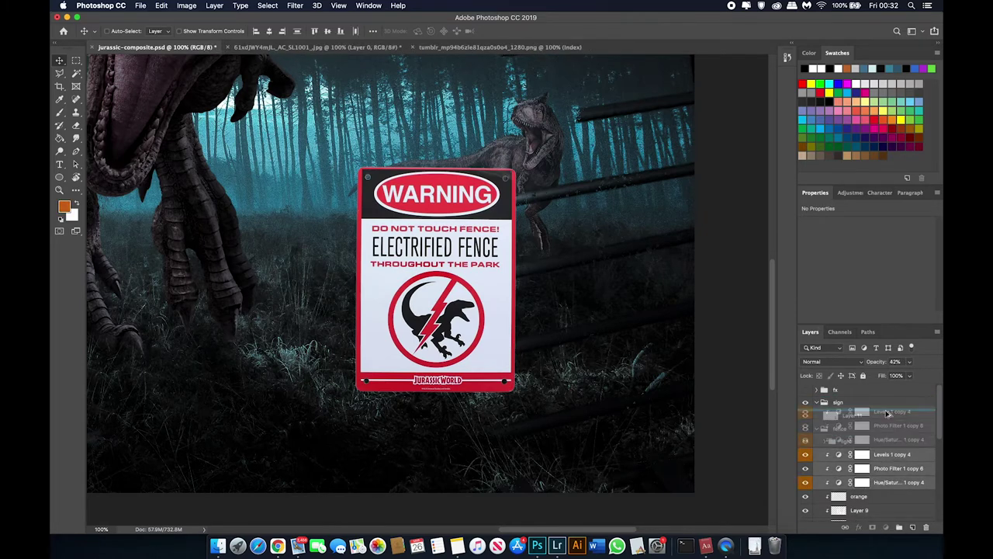
{"action": "right_click", "coordinate": [885, 429]}
{"action": "key", "text": "Escape"}
{"action": "key", "text": "super+minus"}
{"action": "key", "text": "super+minus"}
{"action": "key", "text": "super+minus"}
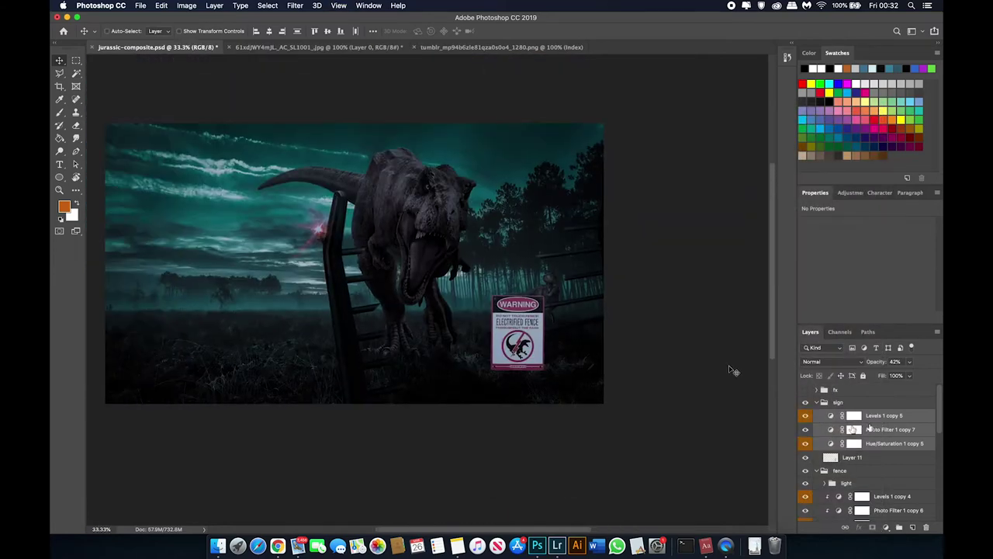
{"action": "right_click", "coordinate": [737, 358]}
{"action": "left_click", "coordinate": [787, 288]}
Shift the warning sign right and down beside the fence
{"action": "key", "text": "super+plus"}
{"action": "scroll", "coordinate": [660, 349], "scroll_direction": "right", "scroll_amount": 5}
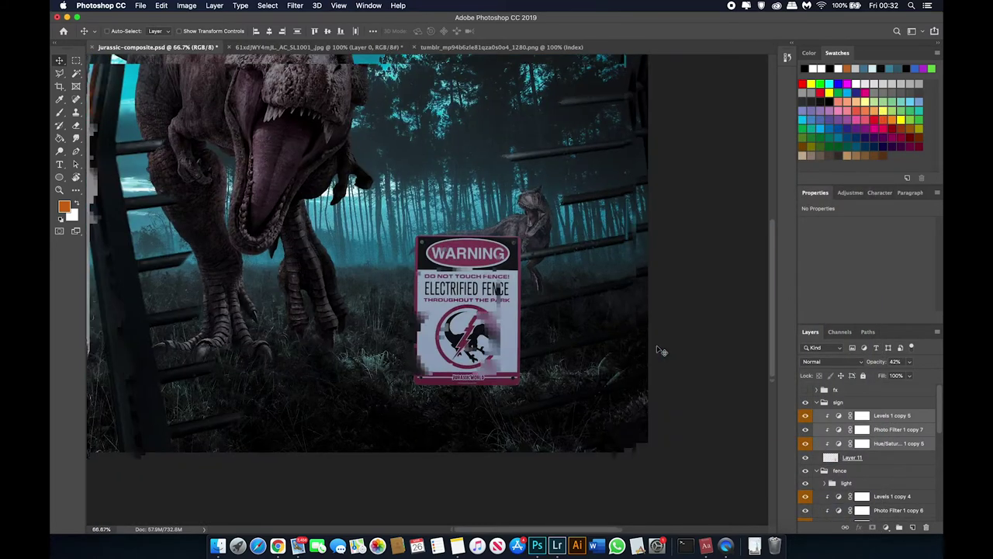
{"action": "scroll", "coordinate": [553, 351], "scroll_direction": "right", "scroll_amount": 2}
{"action": "left_click_drag", "start_coordinate": [459, 312], "coordinate": [500, 314]}
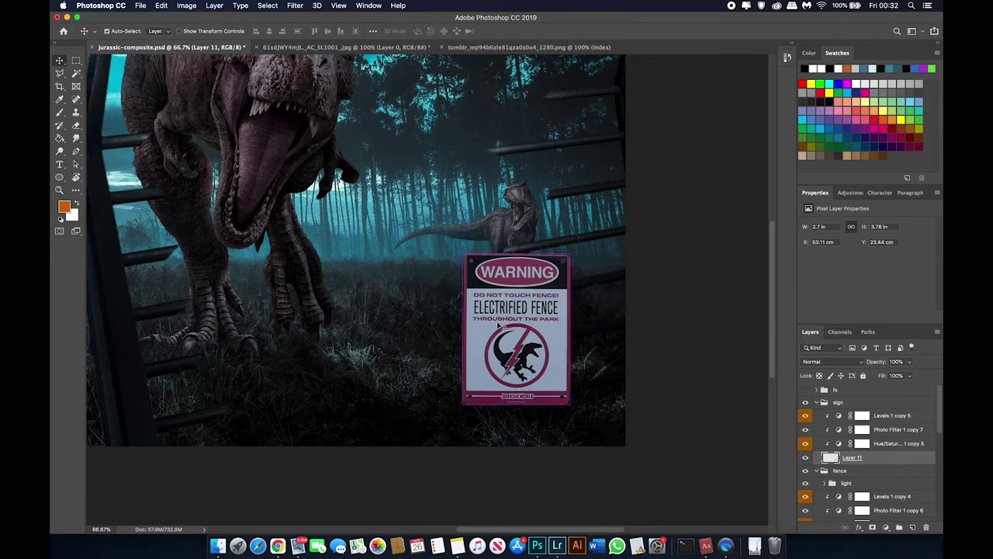
Try a first skew on the warning sign, tilting it about 4 degrees, then back it out
{"action": "key", "text": "super+t"}
{"action": "right_click", "coordinate": [537, 334]}
{"action": "left_click", "coordinate": [578, 385]}
{"action": "left_click_drag", "start_coordinate": [573, 407], "coordinate": [572, 396]}
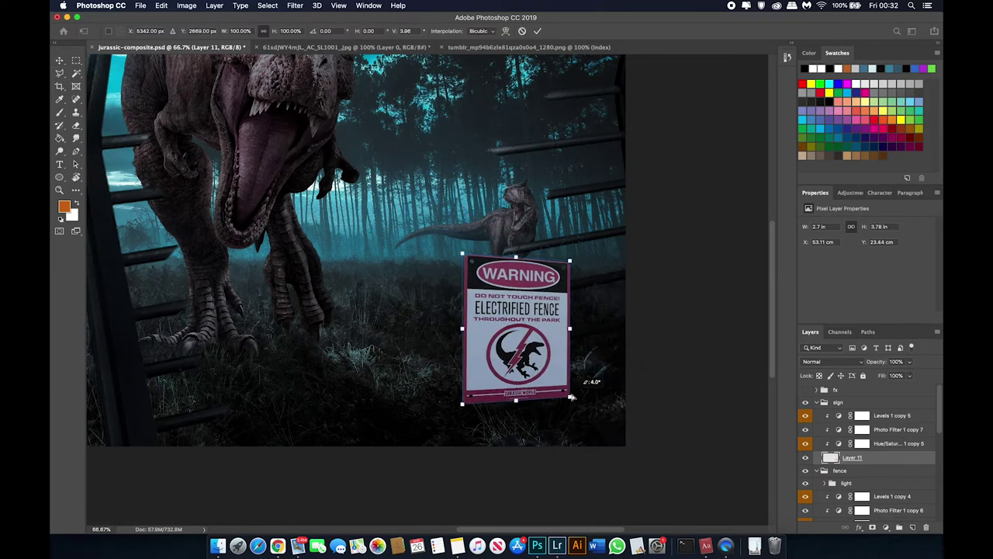
{"action": "mouse_move", "coordinate": [569, 328]}
{"action": "left_mouse_down"}
{"action": "mouse_move", "coordinate": [568, 301]}
{"action": "mouse_move", "coordinate": [569, 328]}
{"action": "left_mouse_up"}
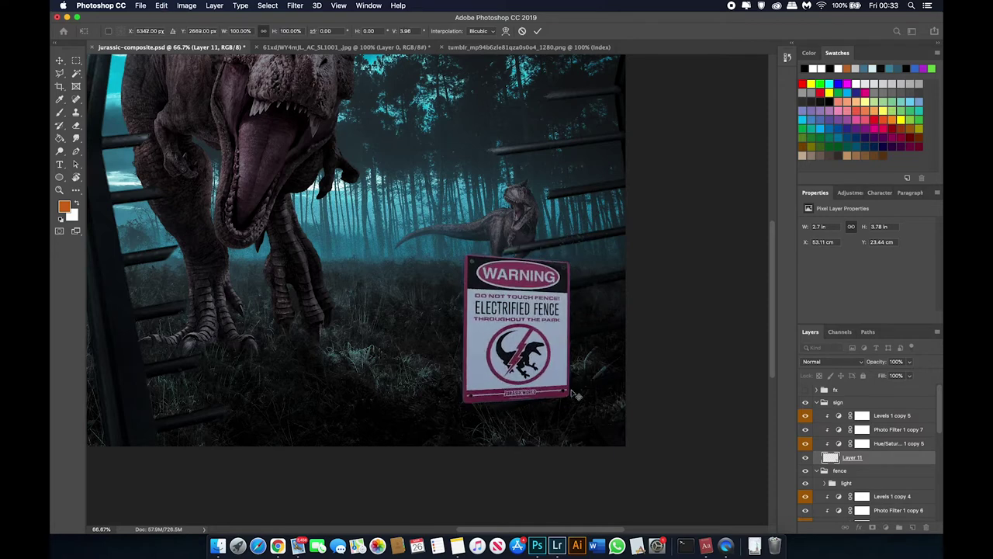
{"action": "key", "text": "Return"}
Shrink and rotate the warning sign, adjust its size slightly, and commit
{"action": "key", "text": "super+minus"}
{"action": "key", "text": "super+t"}
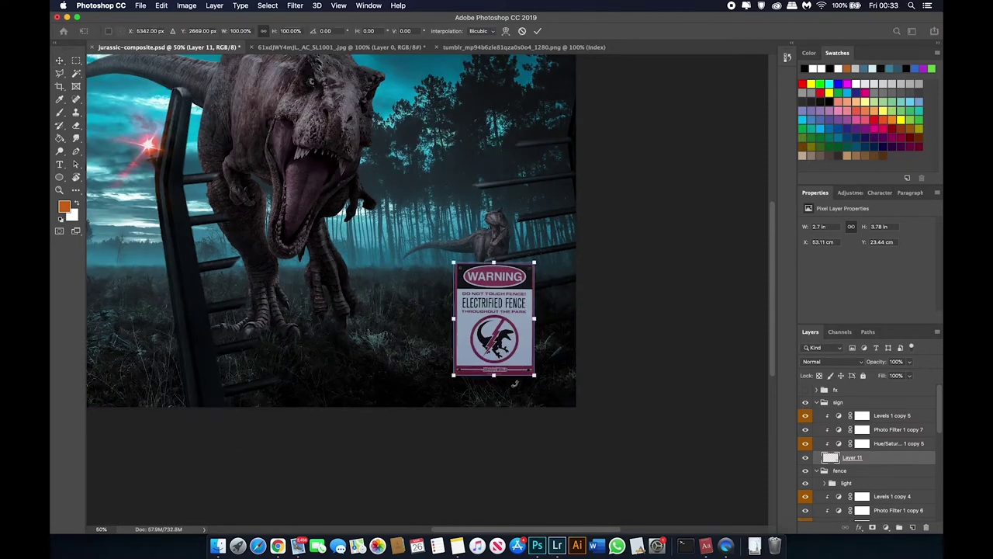
{"action": "mouse_move", "coordinate": [531, 370]}
{"action": "left_mouse_down"}
{"action": "mouse_move", "coordinate": [519, 354]}
{"action": "mouse_move", "coordinate": [557, 319]}
{"action": "left_mouse_up"}
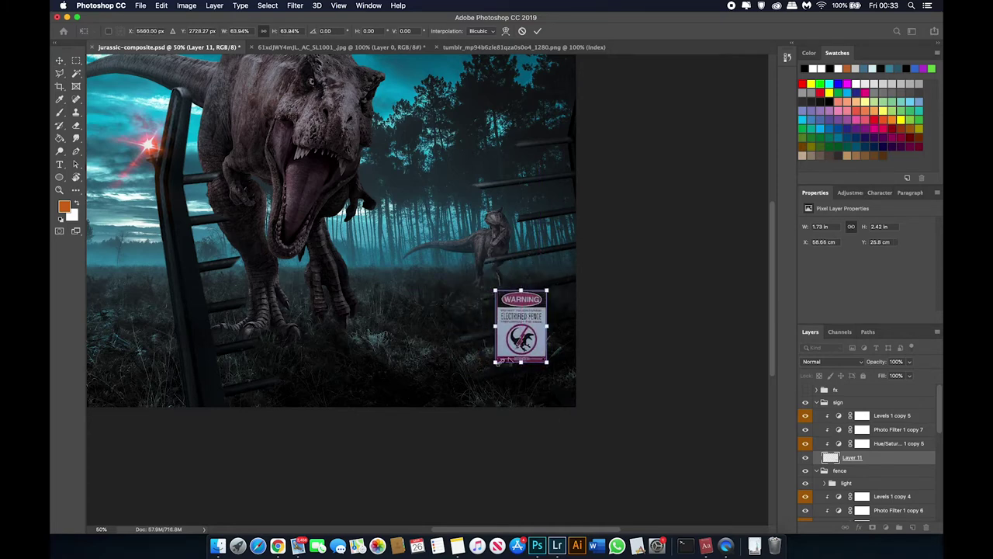
{"action": "key", "text": "super+equal"}
{"action": "key", "text": "super+equal"}
{"action": "left_click_drag", "start_coordinate": [479, 354], "coordinate": [459, 380]}
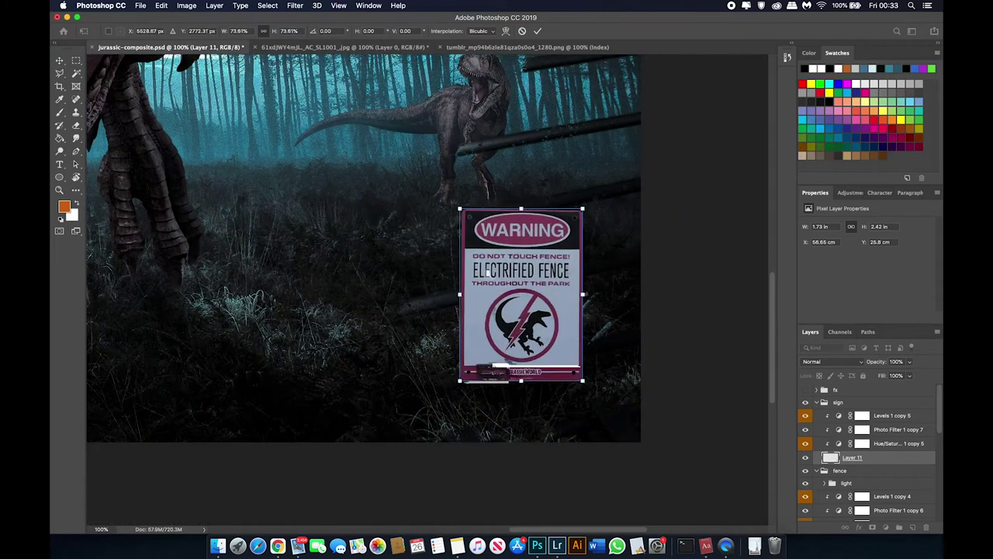
{"action": "left_click_drag", "start_coordinate": [518, 265], "coordinate": [526, 267]}
{"action": "key", "text": "Return"}
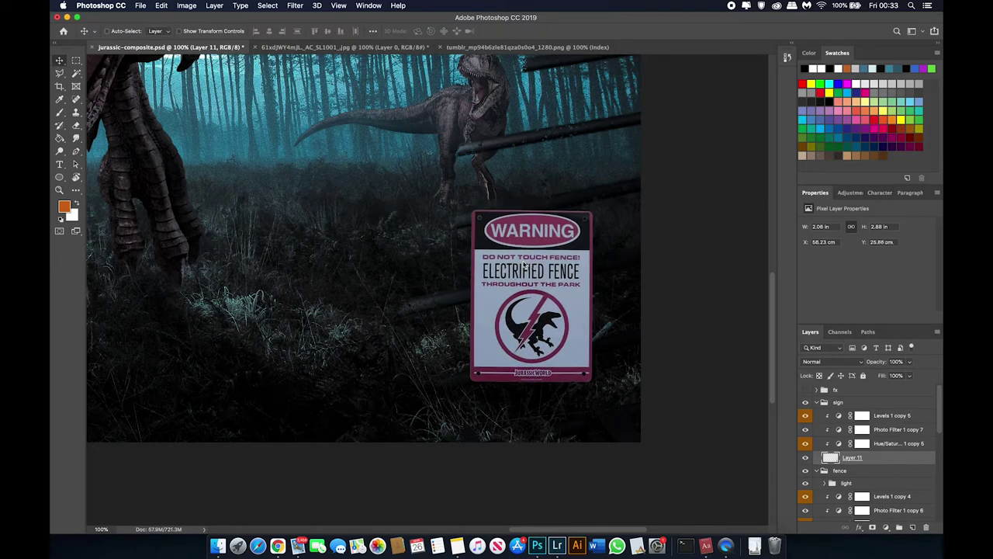
Try a perspective distortion on the sign, then return it to an upright rectangle
{"action": "key", "text": "super+t"}
{"action": "right_click", "coordinate": [528, 272]}
{"action": "left_click", "coordinate": [566, 333]}
{"action": "mouse_move", "coordinate": [591, 380]}
{"action": "left_mouse_down"}
{"action": "mouse_move", "coordinate": [596, 349]}
{"action": "mouse_move", "coordinate": [594, 382]}
{"action": "mouse_move", "coordinate": [618, 339]}
{"action": "left_mouse_up"}
{"action": "right_click", "coordinate": [572, 230]}
{"action": "left_click", "coordinate": [587, 266]}
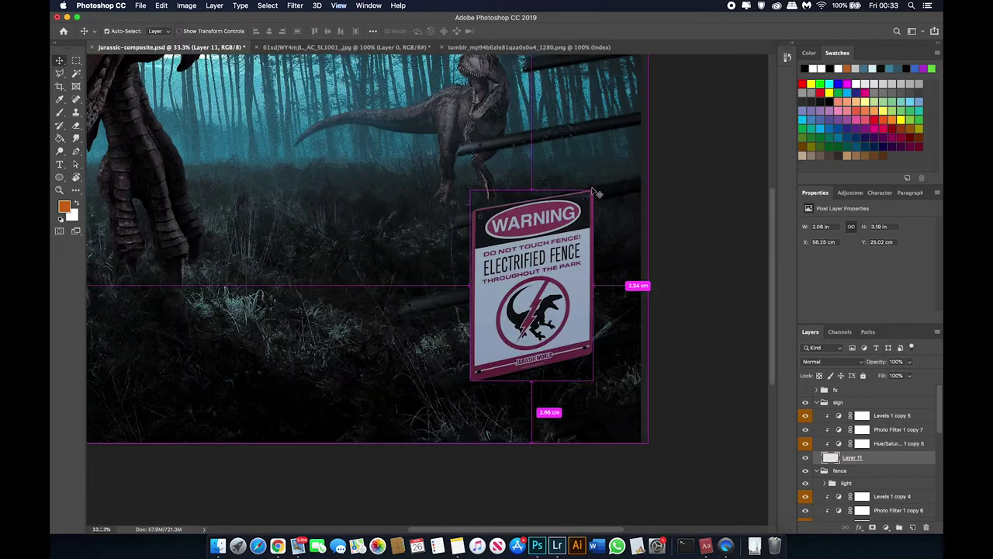
Skew the sign so its bottom edge slants right, and commit the skew
{"action": "right_click", "coordinate": [571, 234]}
{"action": "left_click", "coordinate": [597, 281]}
{"action": "left_click_drag", "start_coordinate": [531, 381], "coordinate": [551, 382]}
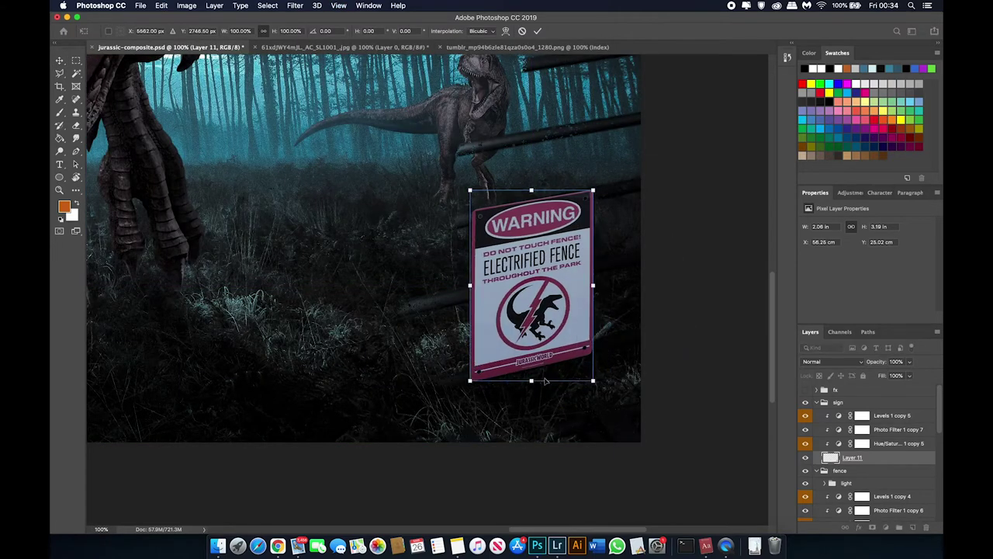
{"action": "left_click_drag", "start_coordinate": [593, 190], "coordinate": [593, 199]}
{"action": "left_click_drag", "start_coordinate": [605, 381], "coordinate": [610, 380]}
{"action": "key", "text": "Return"}
Reduce the sign's rotation and shift it right onto the rail, then zoom in on it
{"action": "key", "text": "super+minus"}
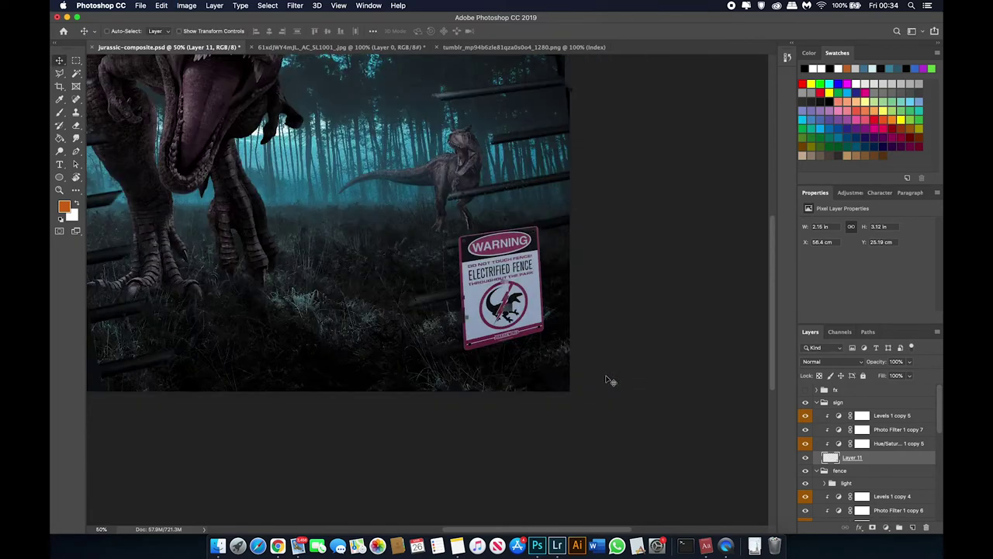
{"action": "key", "text": "super+t"}
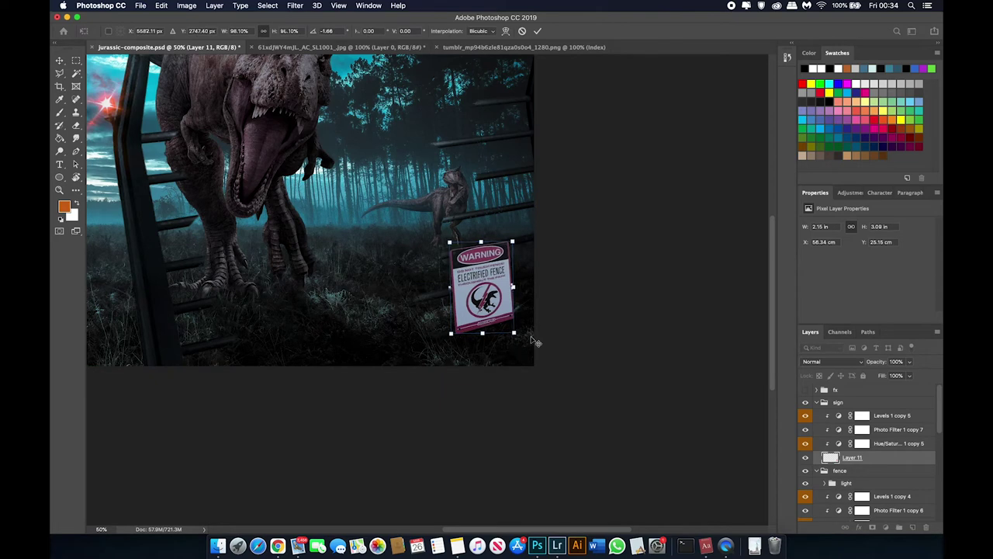
{"action": "key", "text": "super+plus"}
{"action": "key", "text": "super+plus"}
{"action": "key", "text": "super+plus"}
{"action": "left_click_drag", "start_coordinate": [531, 335], "coordinate": [718, 225]}
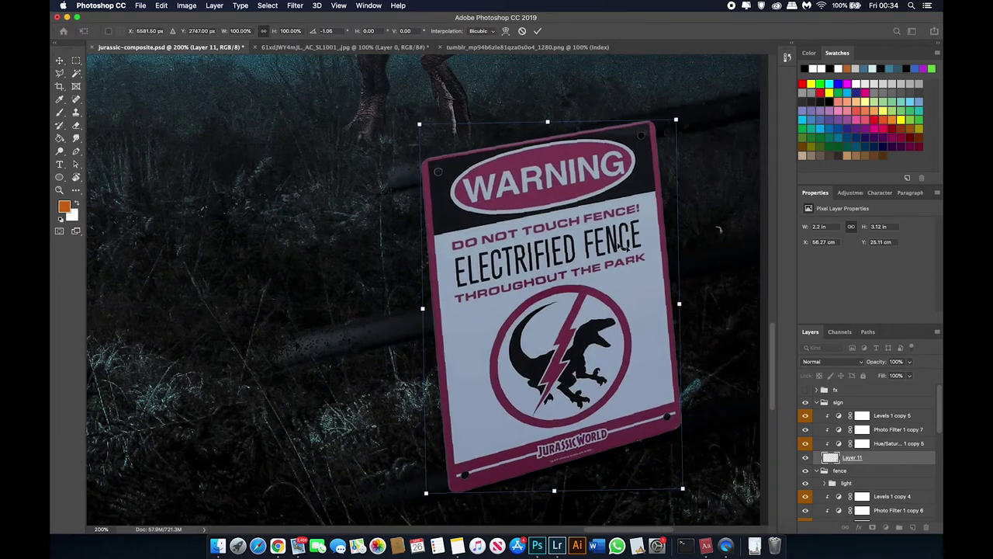
{"action": "left_click_drag", "start_coordinate": [434, 311], "coordinate": [452, 307]}
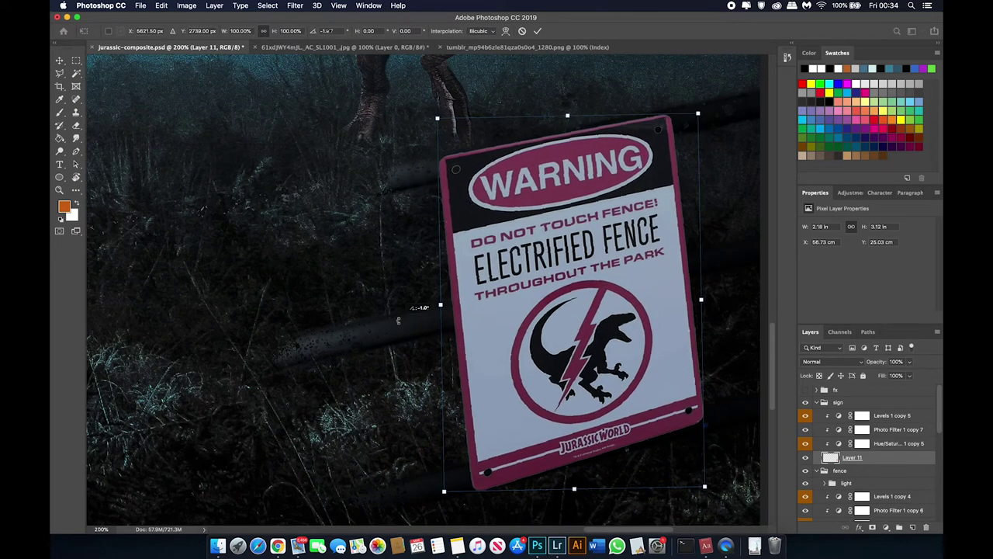
{"action": "key", "text": "Return"}
{"action": "key", "text": "super+minus"}
{"action": "key", "text": "super+minus"}
{"action": "key", "text": "super+minus"}
{"action": "key", "text": "super+minus"}
{"action": "key", "text": "super+plus"}
{"action": "key", "text": "super+plus"}
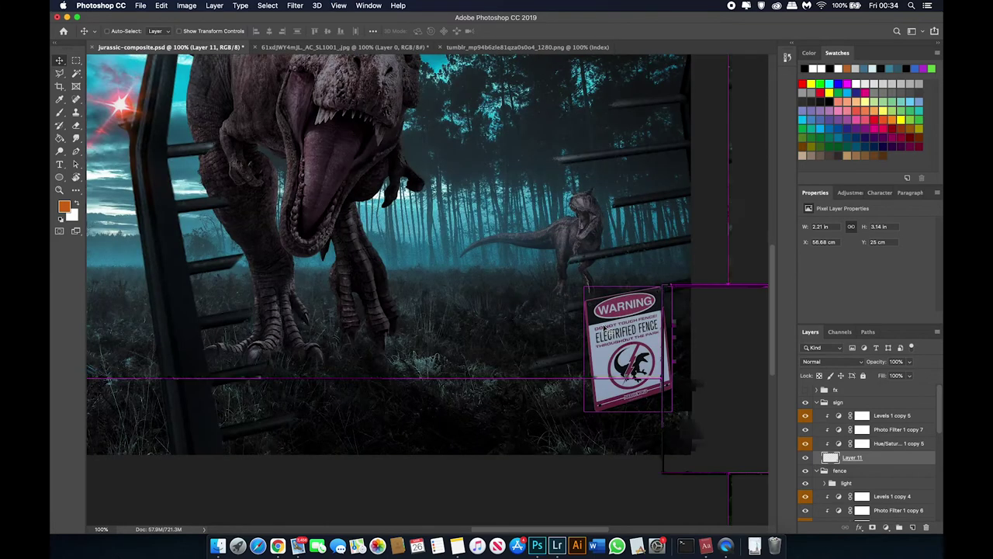
{"action": "key", "text": "super+plus"}
Clip the sign to a new layer beneath it and set up a large, low-flow black brush
{"action": "left_click", "coordinate": [910, 527]}
{"action": "key", "text": "super+alt+g"}
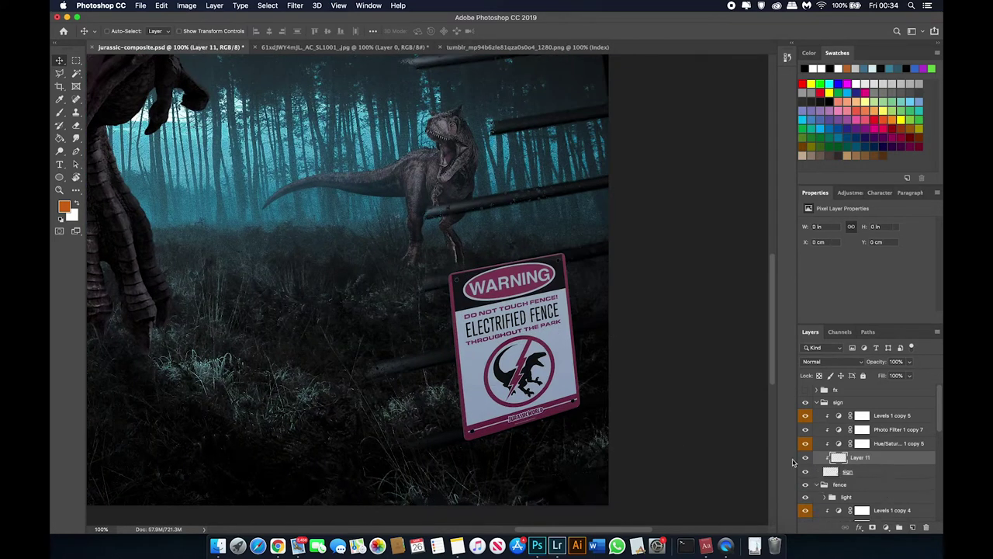
{"action": "key", "text": "b"}
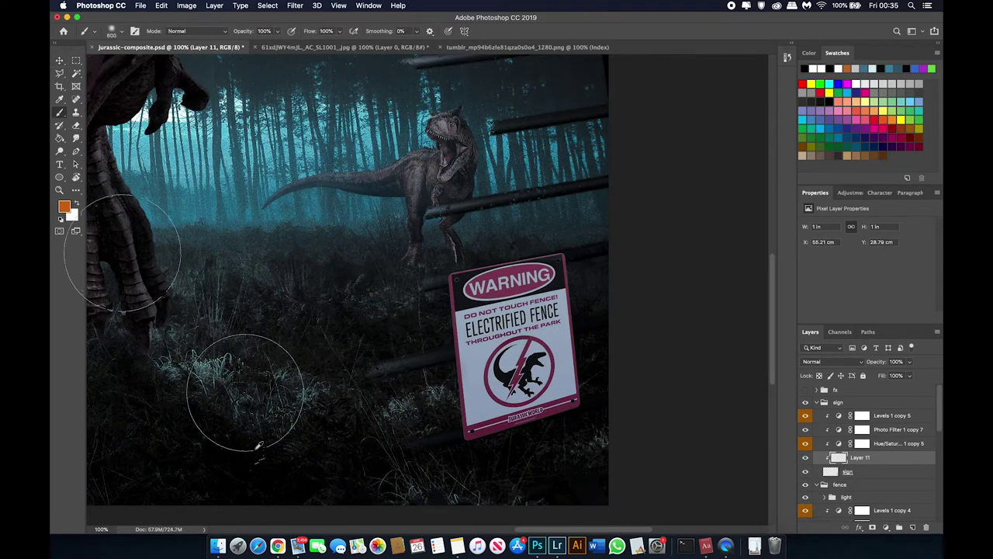
{"action": "key", "text": "d"}
{"action": "key", "text": "super+minus"}
{"action": "key", "text": "shift+1"}
{"action": "key", "text": "shift+2"}
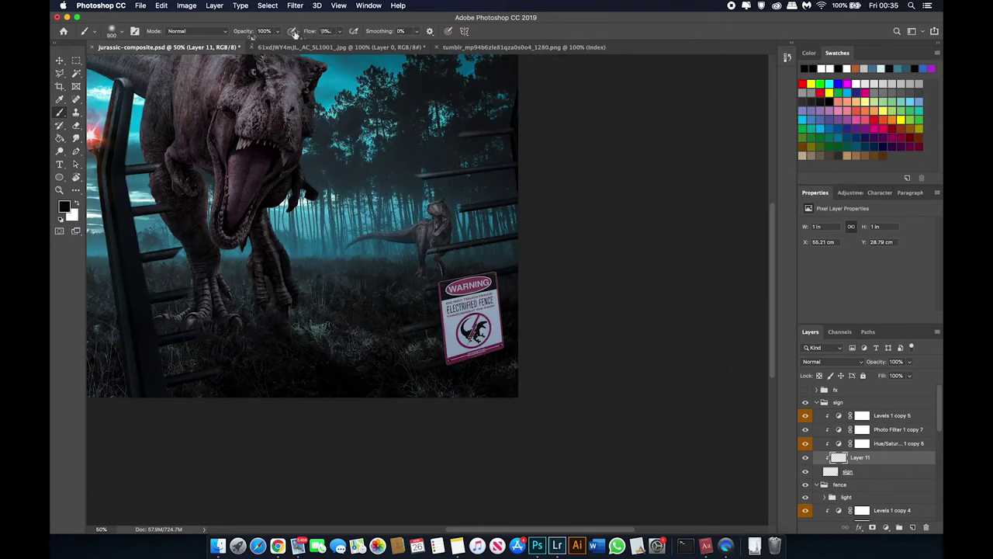
{"action": "key", "text": "bracketright"}
{"action": "key", "text": "bracketright"}
{"action": "key", "text": "bracketright"}
Darken the grass around and above the warning sign with soft black paint
{"action": "mouse_move", "coordinate": [504, 365]}
{"action": "left_mouse_down"}
{"action": "mouse_move", "coordinate": [477, 365]}
{"action": "mouse_move", "coordinate": [515, 373]}
{"action": "mouse_move", "coordinate": [484, 355]}
{"action": "mouse_move", "coordinate": [468, 322]}
{"action": "left_mouse_up"}
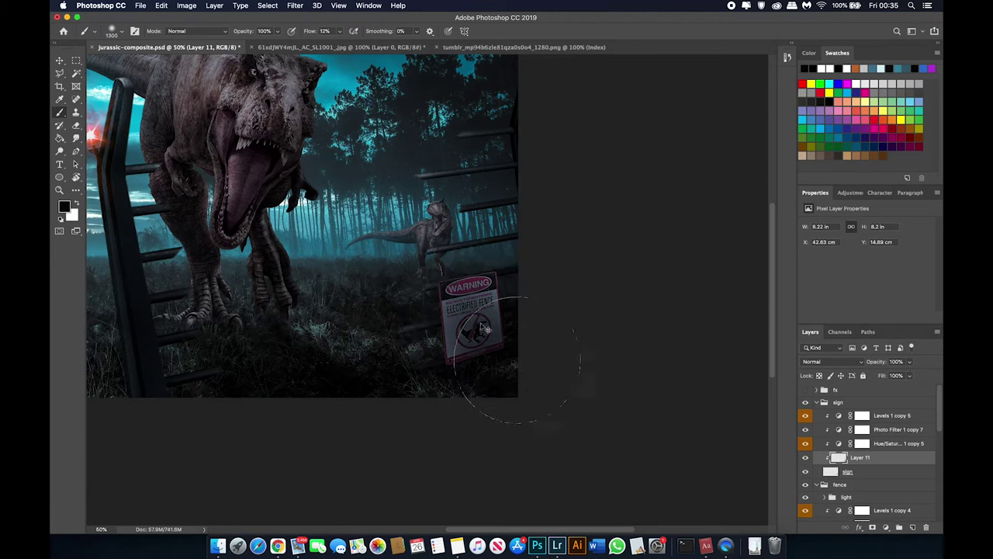
{"action": "key", "text": "bracketright"}
{"action": "left_click_drag", "start_coordinate": [497, 380], "coordinate": [525, 241]}
{"action": "key", "text": "v"}
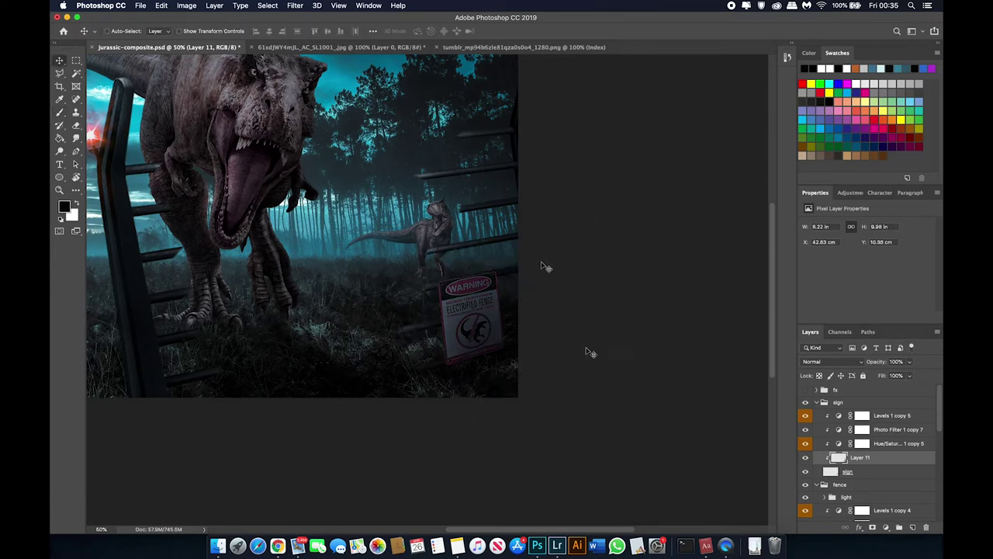
{"action": "scroll", "coordinate": [587, 380], "scroll_direction": "down", "scroll_amount": 1}
{"action": "scroll", "coordinate": [588, 380], "scroll_direction": "up", "scroll_amount": 4}
{"action": "scroll", "coordinate": [587, 380], "scroll_direction": "down", "scroll_amount": 3}
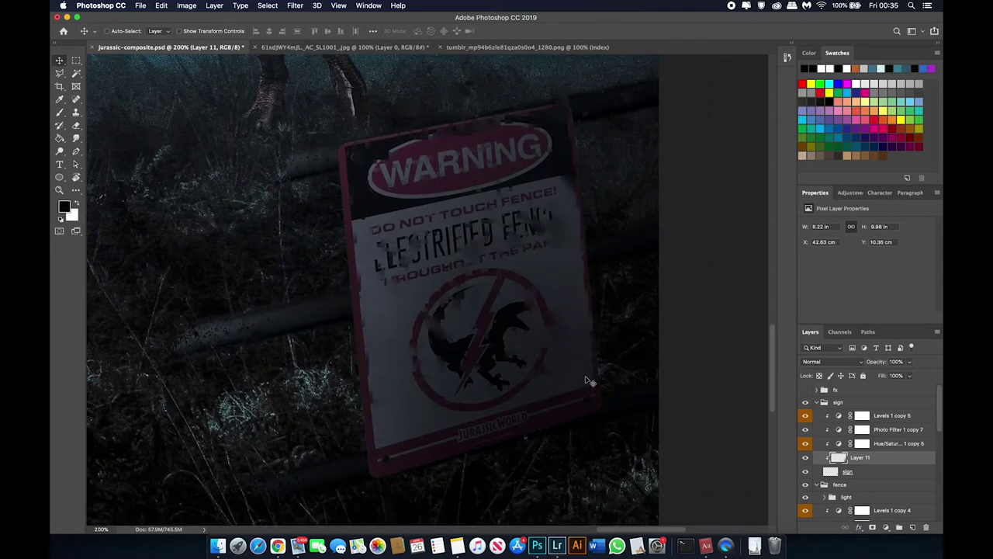
{"action": "scroll", "coordinate": [587, 380], "scroll_direction": "down", "scroll_amount": 3}
Reduce the brush to 200 and review the composition
{"action": "key", "text": "b"}
{"action": "key", "text": "bracketleft"}
{"action": "key", "text": "bracketleft"}
{"action": "key", "text": "bracketleft"}
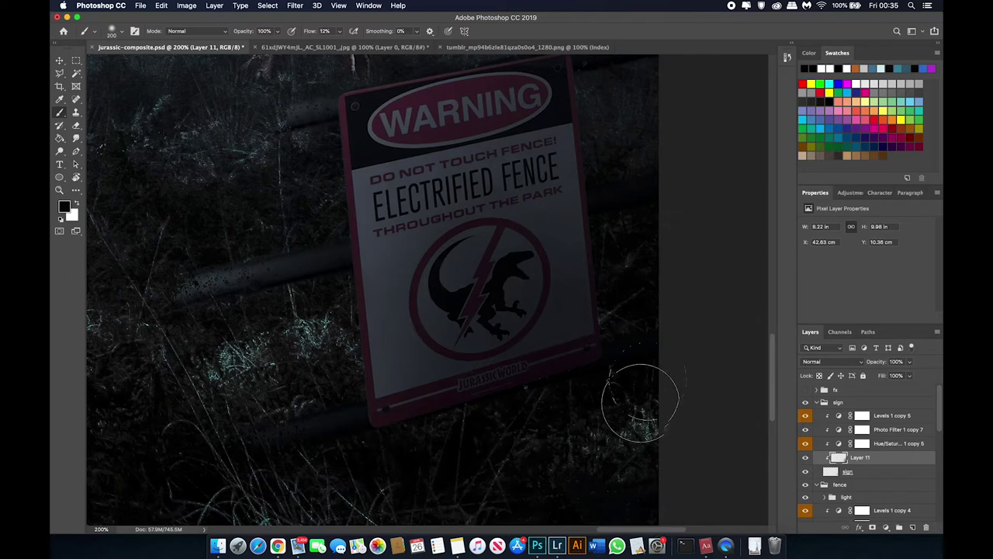
{"action": "scroll", "coordinate": [647, 333], "scroll_direction": "down", "scroll_amount": 3}
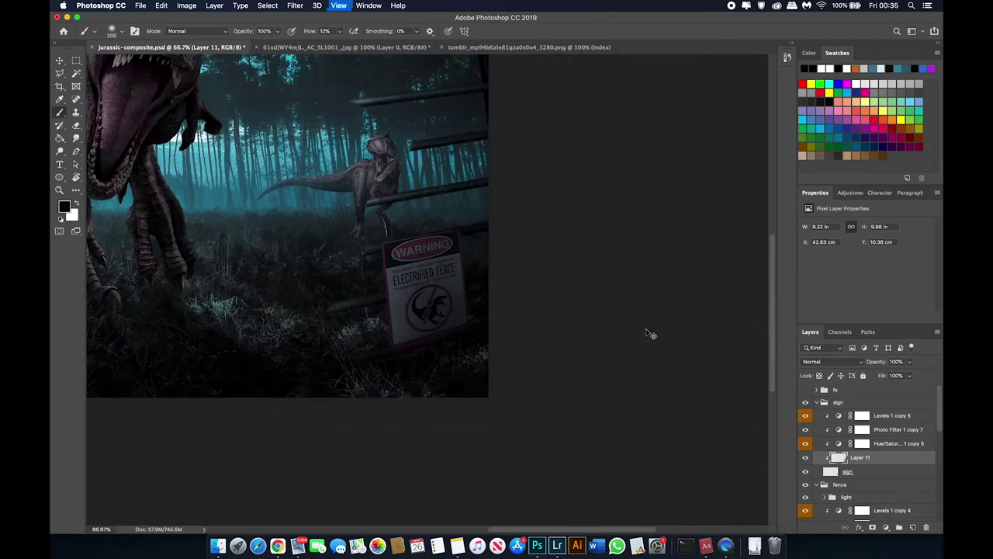
{"action": "scroll", "coordinate": [643, 328], "scroll_direction": "up", "scroll_amount": 3}
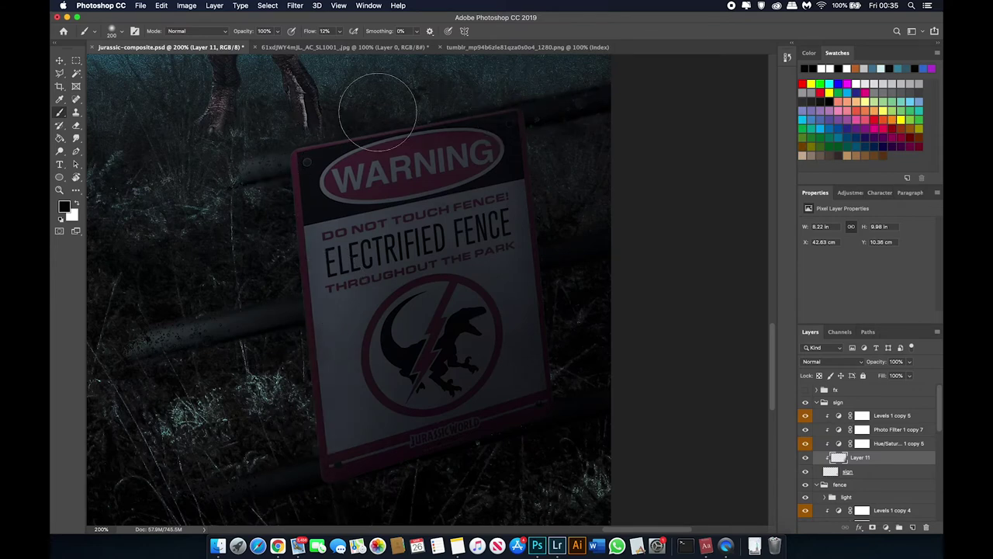
{"action": "scroll", "coordinate": [554, 159], "scroll_direction": "down", "scroll_amount": 5}
{"action": "scroll", "coordinate": [465, 277], "scroll_direction": "up", "scroll_amount": 1}
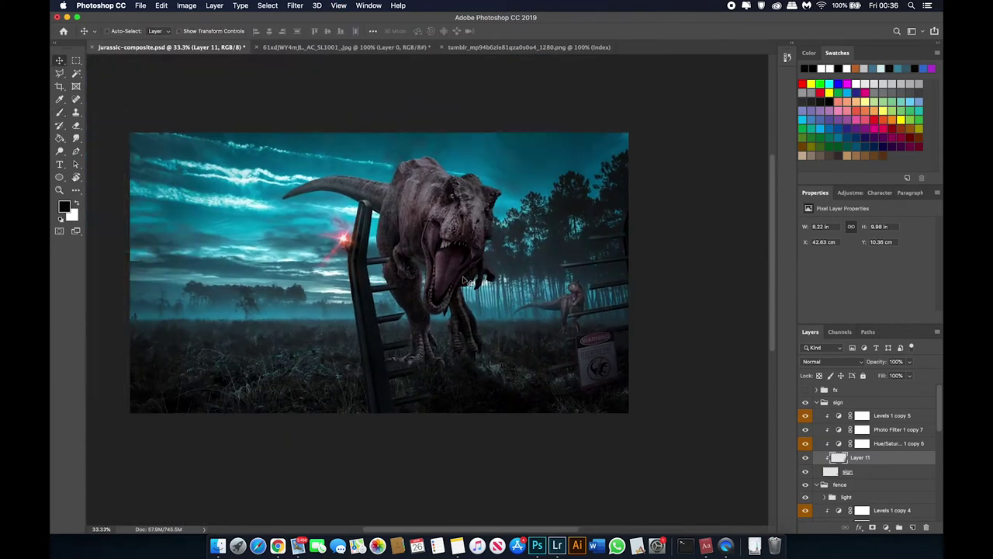
{"action": "scroll", "coordinate": [481, 295], "scroll_direction": "up", "scroll_amount": 1}
{"action": "key", "text": "v"}
{"action": "scroll", "coordinate": [520, 331], "scroll_direction": "up", "scroll_amount": 1}
Add an Overlay-mode layer above Layer 11 and brush a white highlight over the sign
{"action": "key", "text": "ctrl+shift+alt+n"}
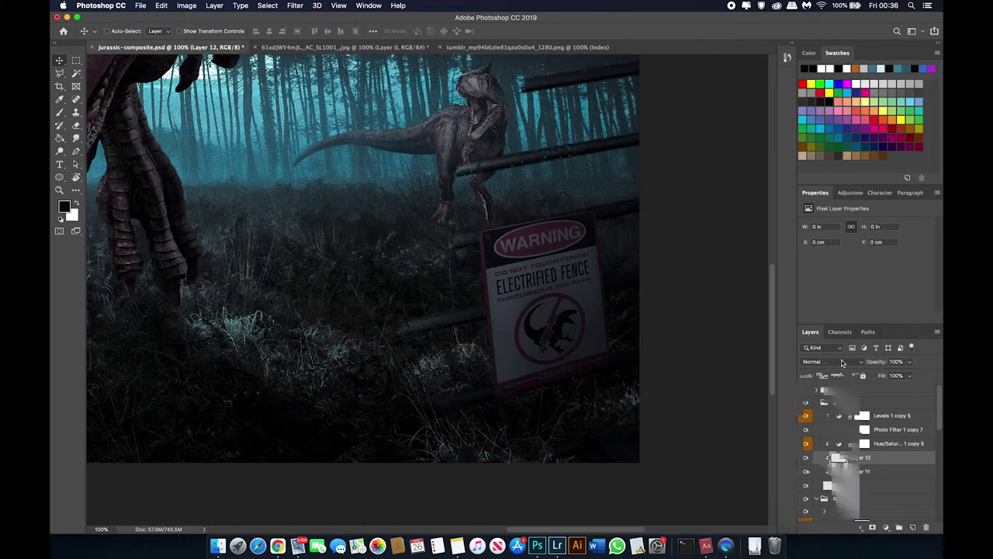
{"action": "key", "text": "shift+alt+o"}
{"action": "key", "text": "b"}
{"action": "key", "text": "x"}
{"action": "left_click_drag", "start_coordinate": [504, 277], "coordinate": [454, 222]}
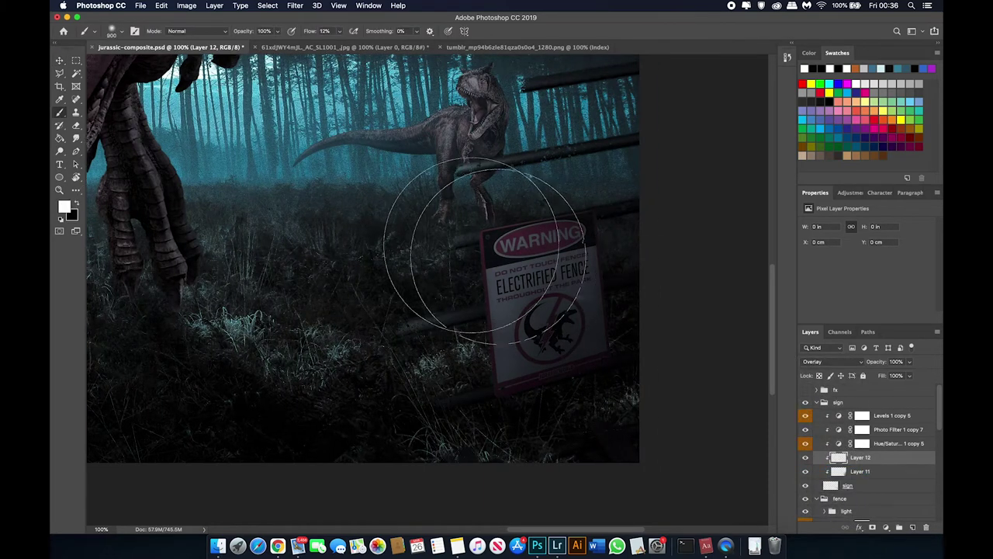
{"action": "scroll", "coordinate": [421, 233], "scroll_direction": "down", "scroll_amount": 3}
{"action": "key", "text": "v"}
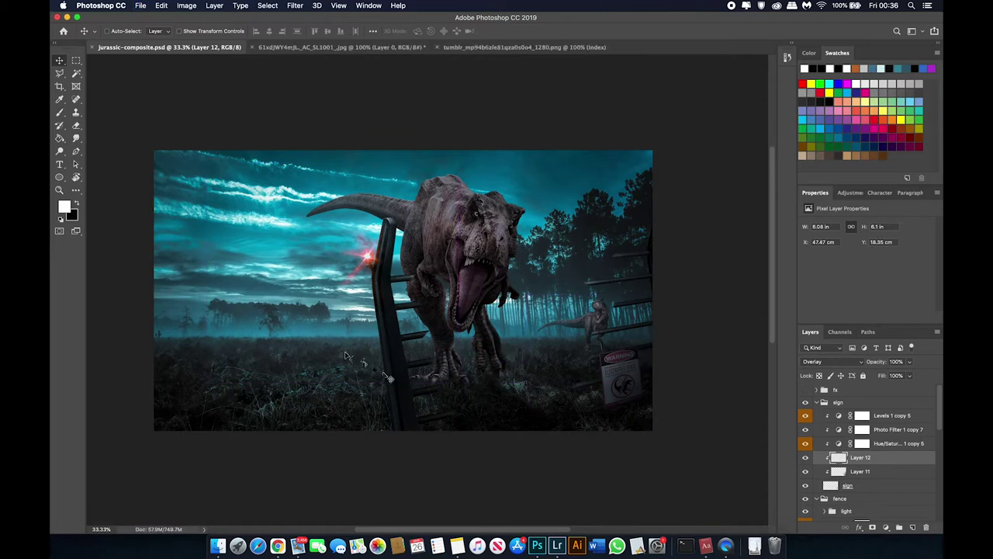
Expand the fence group, select Layer 7, and pick the Eraser
{"action": "left_click_drag", "start_coordinate": [389, 377], "coordinate": [429, 367]}
{"action": "left_click", "coordinate": [825, 499]}
{"action": "scroll", "coordinate": [861, 465], "scroll_direction": "down", "scroll_amount": 2}
{"action": "left_click", "coordinate": [862, 514]}
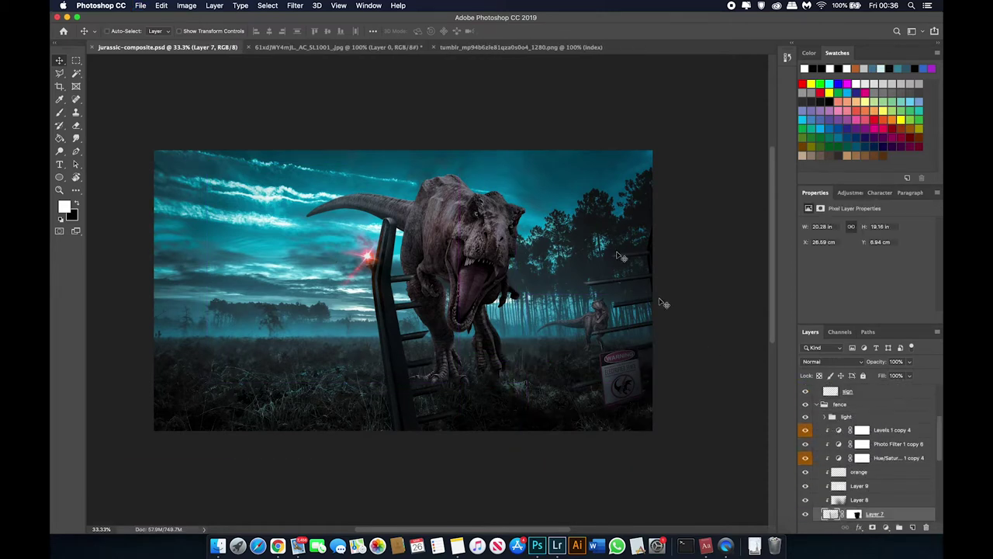
{"action": "key", "text": "e"}
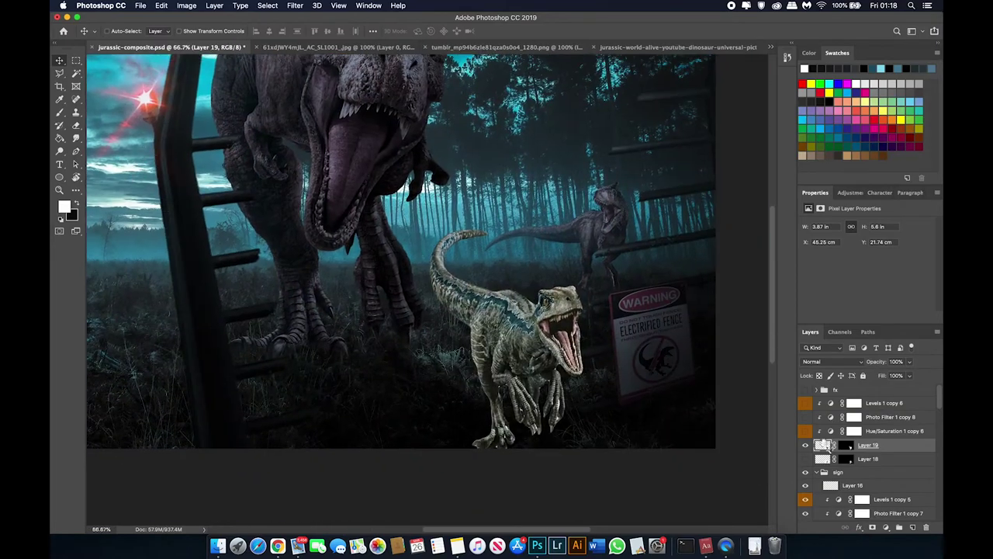
Turn on the raptor's colour grading layers and pan around its claws
{"action": "left_click_drag", "start_coordinate": [804, 430], "coordinate": [805, 402]}
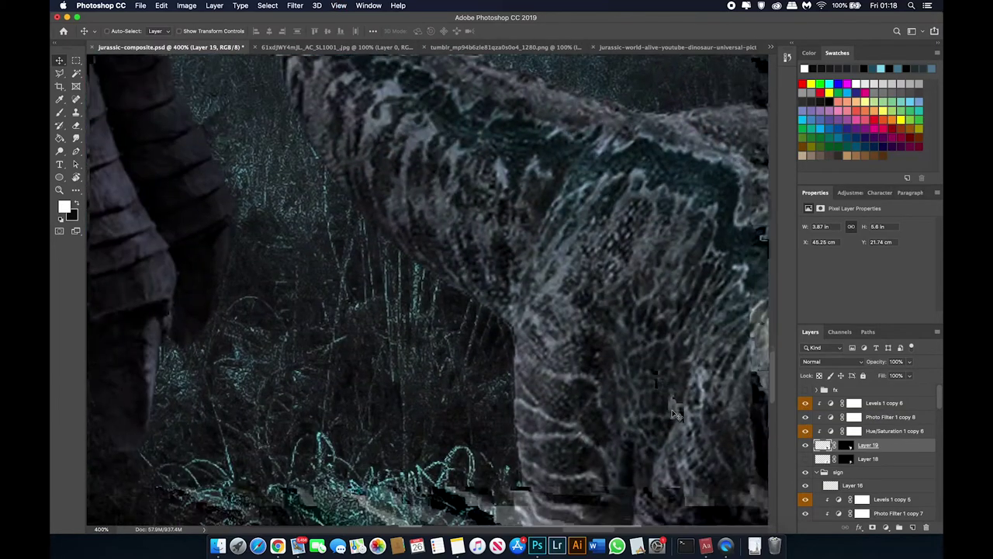
{"action": "scroll", "coordinate": [481, 166], "scroll_direction": "up", "scroll_amount": 3}
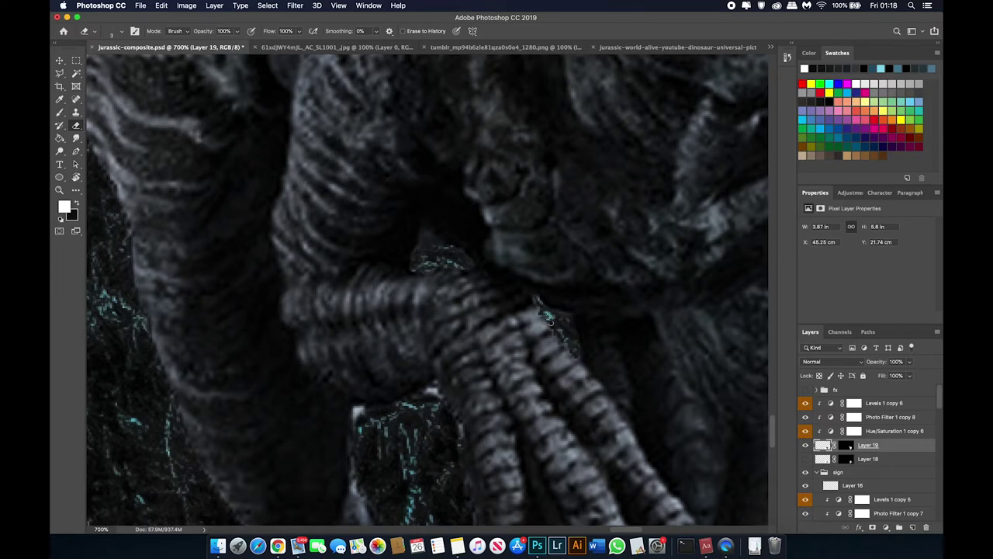
{"action": "scroll", "coordinate": [539, 301], "scroll_direction": "down", "scroll_amount": 3}
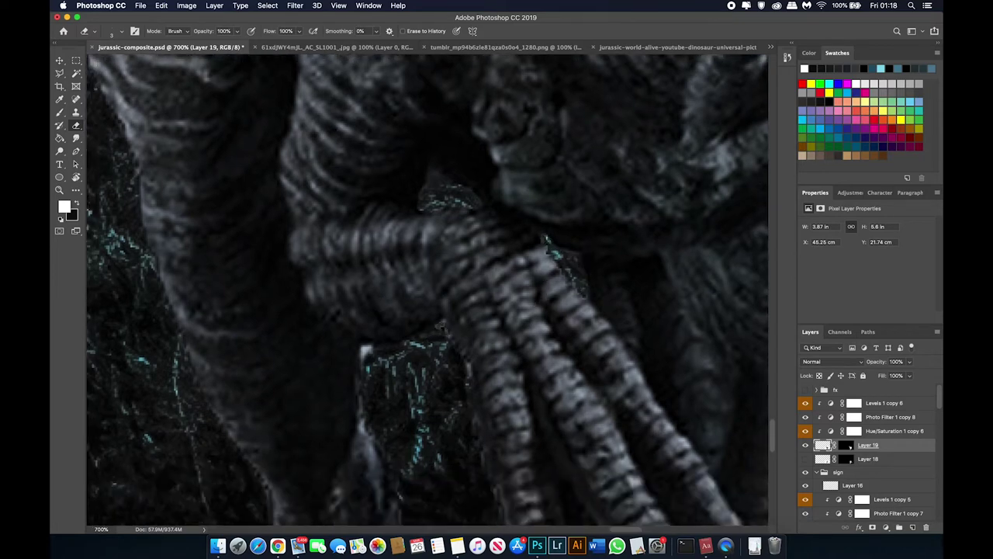
{"action": "scroll", "coordinate": [440, 326], "scroll_direction": "left", "scroll_amount": 3}
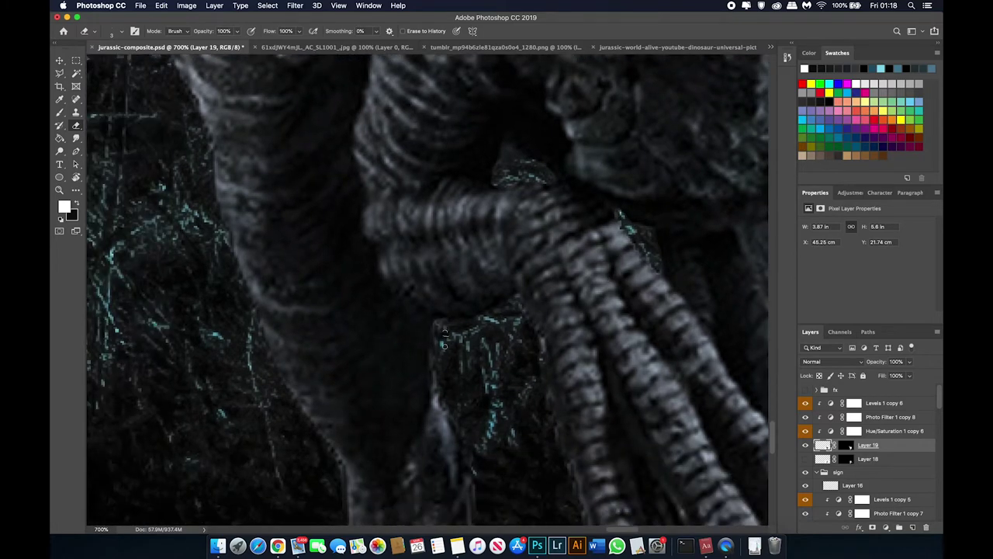
{"action": "scroll", "coordinate": [444, 357], "scroll_direction": "down", "scroll_amount": 5}
{"action": "scroll", "coordinate": [464, 294], "scroll_direction": "down", "scroll_amount": 4}
{"action": "scroll", "coordinate": [505, 318], "scroll_direction": "right", "scroll_amount": 5}
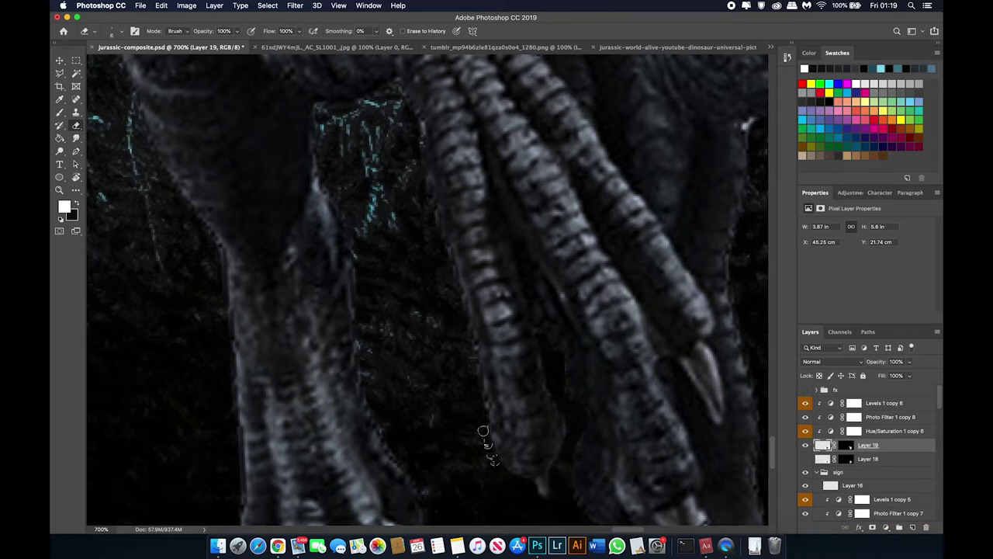
{"action": "scroll", "coordinate": [482, 431], "scroll_direction": "down", "scroll_amount": 5}
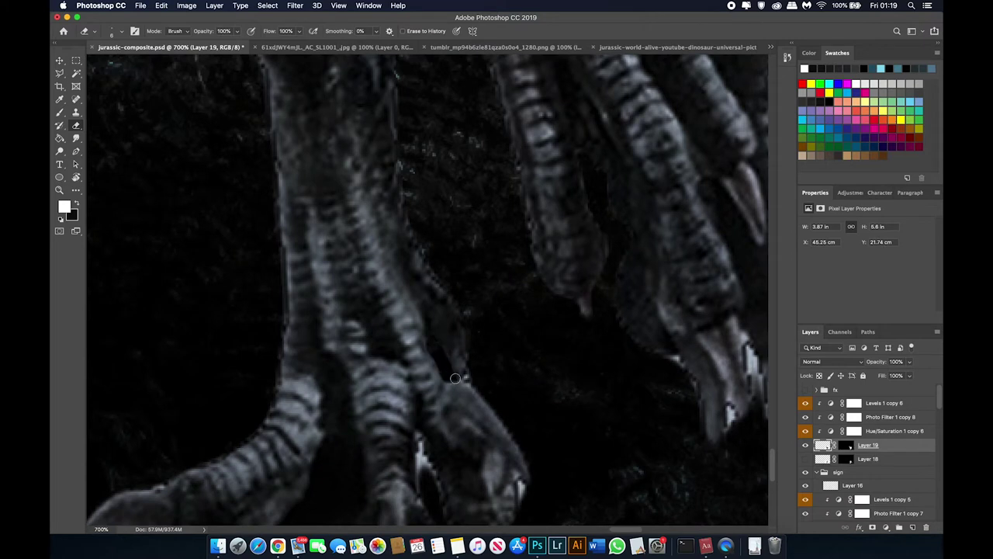
{"action": "scroll", "coordinate": [455, 378], "scroll_direction": "down", "scroll_amount": 1}
{"action": "scroll", "coordinate": [521, 458], "scroll_direction": "down", "scroll_amount": 3}
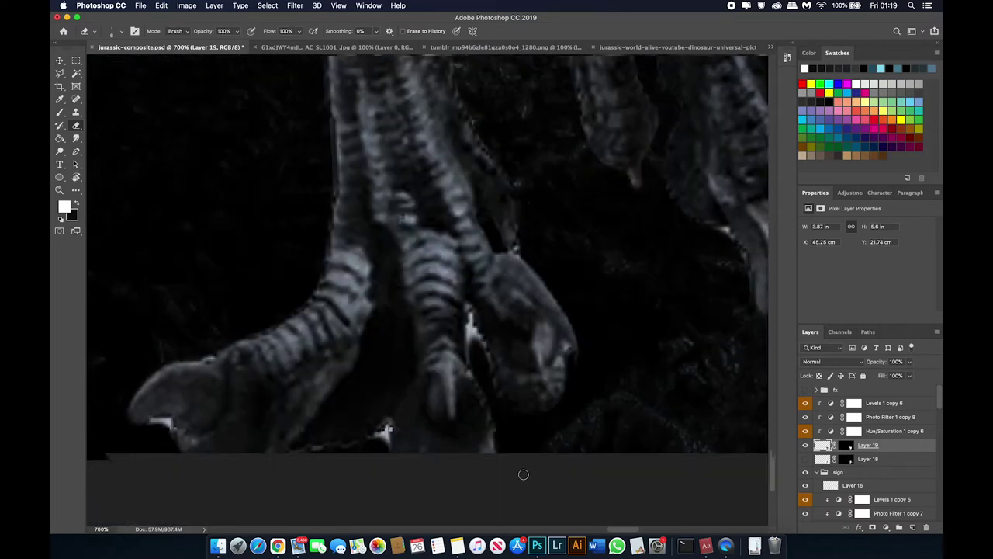
{"action": "scroll", "coordinate": [548, 365], "scroll_direction": "down", "scroll_amount": 1}
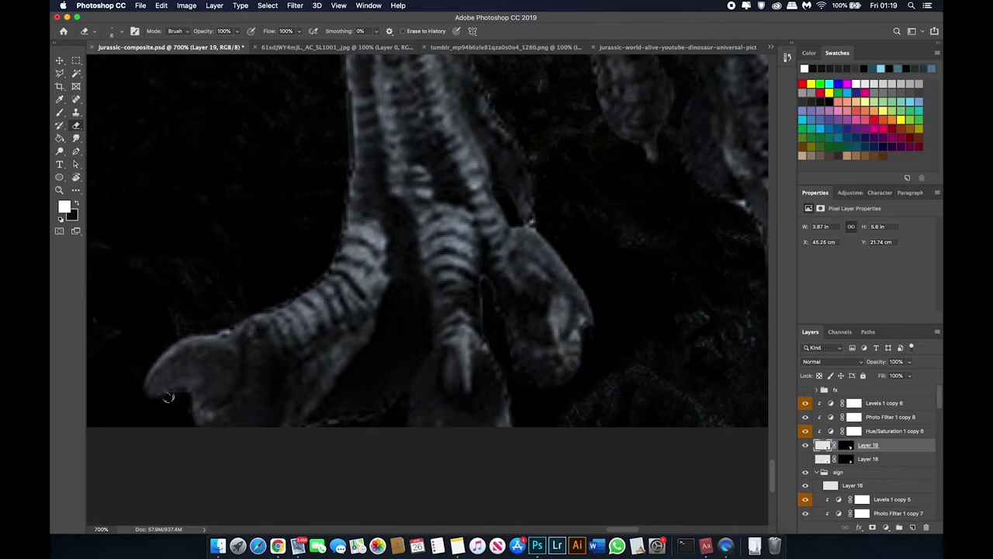
{"action": "scroll", "coordinate": [169, 397], "scroll_direction": "up", "scroll_amount": 10}
{"action": "scroll", "coordinate": [471, 250], "scroll_direction": "up", "scroll_amount": 5}
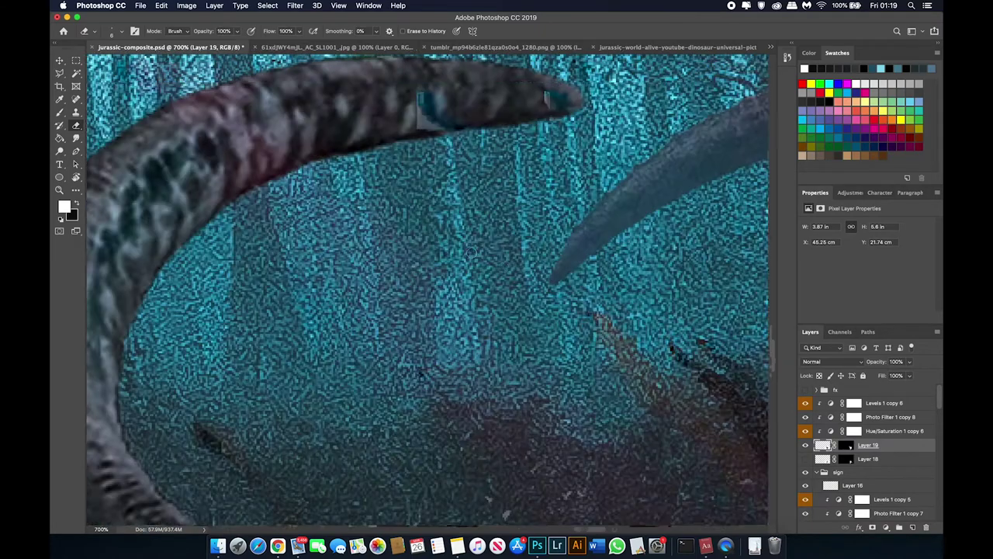
{"action": "scroll", "coordinate": [471, 250], "scroll_direction": "up", "scroll_amount": 5}
Erase the stray white patch around the claws on Layer 19, then fit the view
{"action": "scroll", "coordinate": [468, 256], "scroll_direction": "right", "scroll_amount": 1}
{"action": "scroll", "coordinate": [470, 254], "scroll_direction": "right", "scroll_amount": 10}
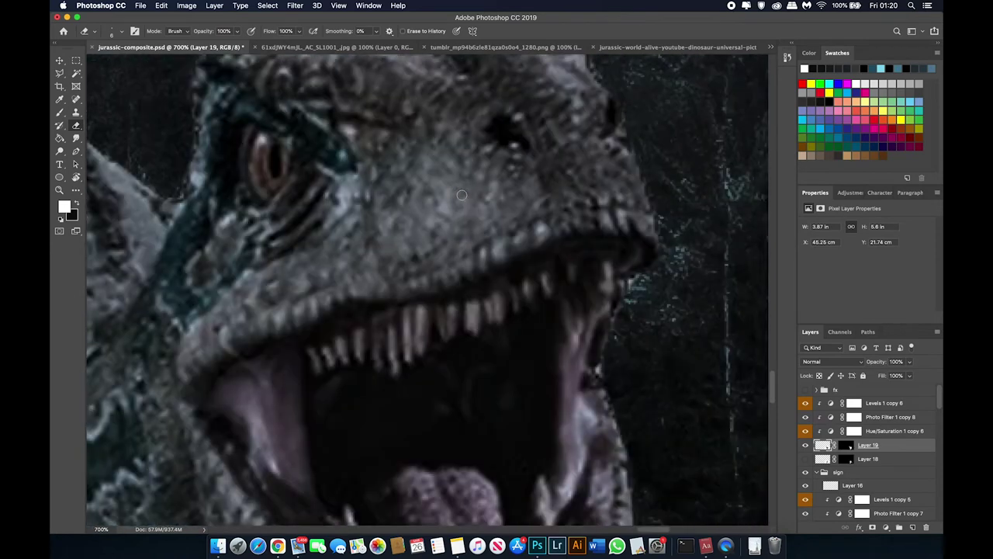
{"action": "scroll", "coordinate": [481, 255], "scroll_direction": "down", "scroll_amount": 10}
{"action": "scroll", "coordinate": [497, 255], "scroll_direction": "down", "scroll_amount": 5}
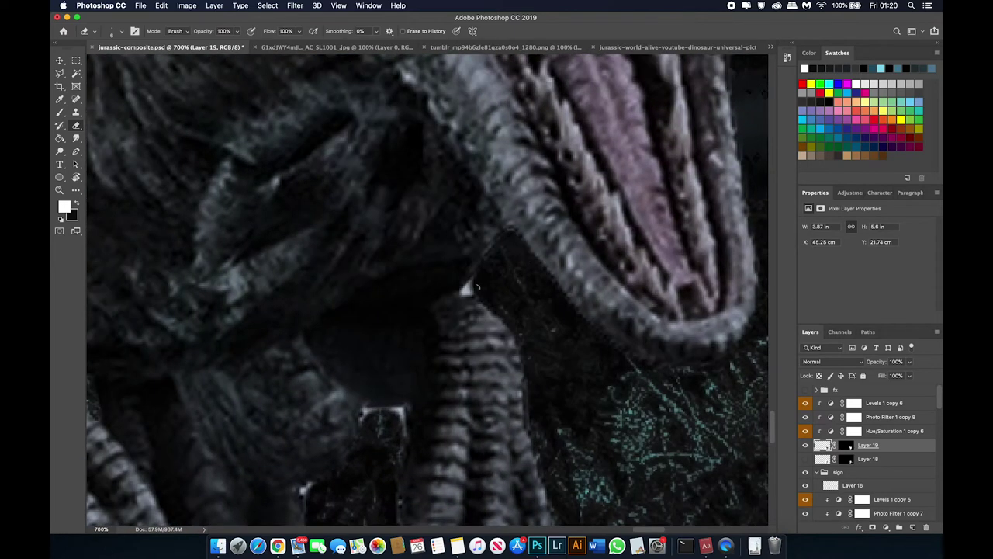
{"action": "scroll", "coordinate": [471, 284], "scroll_direction": "down", "scroll_amount": 5}
{"action": "scroll", "coordinate": [465, 303], "scroll_direction": "left", "scroll_amount": 5}
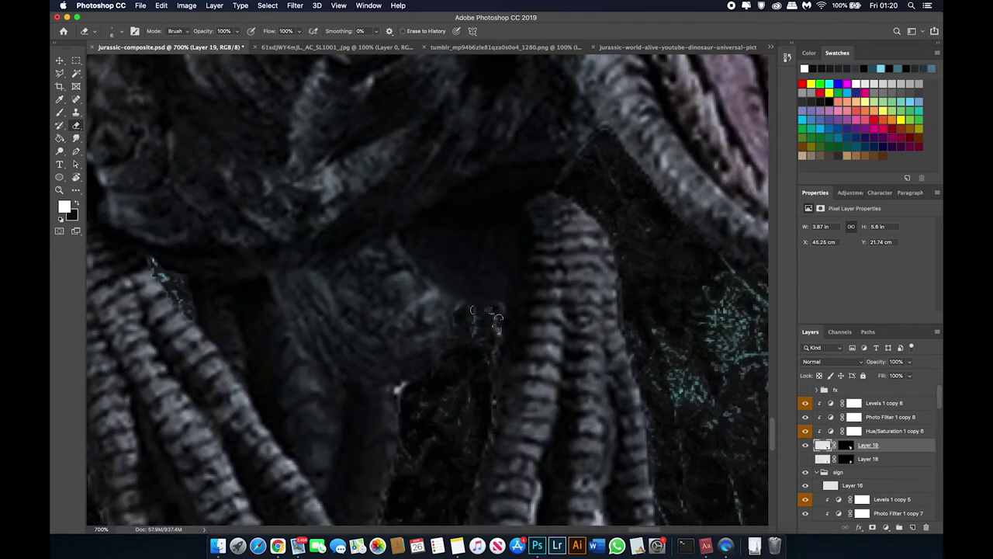
{"action": "scroll", "coordinate": [455, 316], "scroll_direction": "down", "scroll_amount": 5}
{"action": "scroll", "coordinate": [447, 295], "scroll_direction": "left", "scroll_amount": 2}
{"action": "scroll", "coordinate": [579, 384], "scroll_direction": "down", "scroll_amount": 4}
{"action": "scroll", "coordinate": [580, 384], "scroll_direction": "right", "scroll_amount": 3}
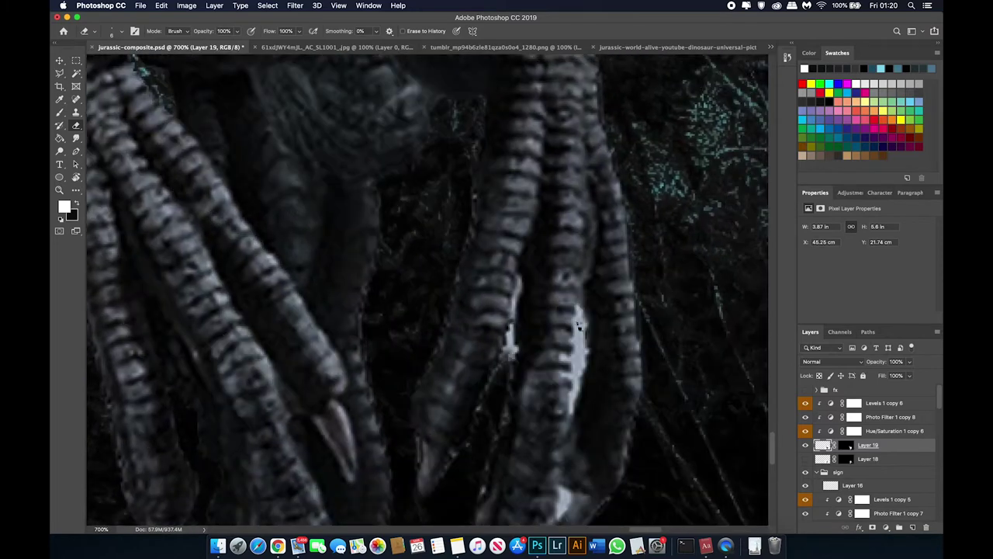
{"action": "left_click_drag", "start_coordinate": [578, 310], "coordinate": [575, 392]}
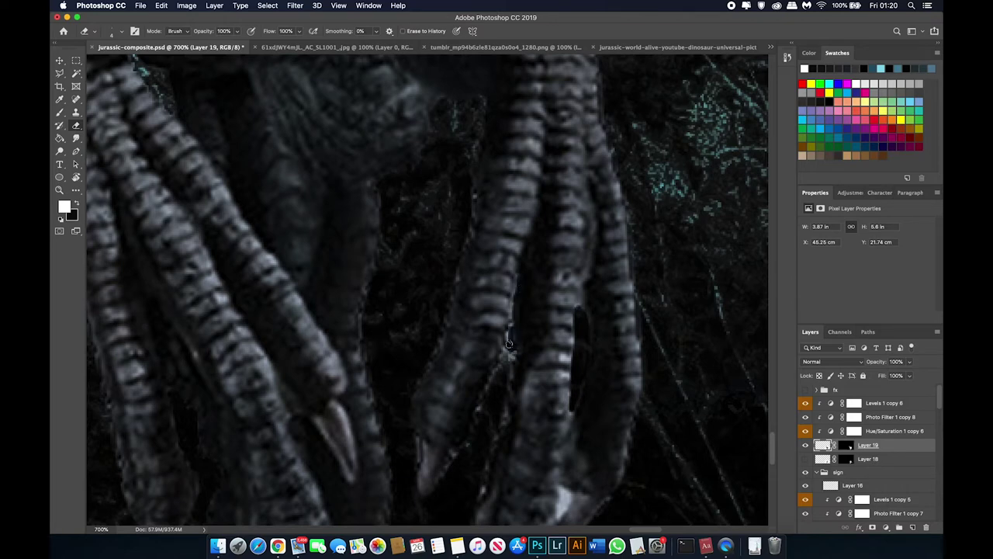
{"action": "scroll", "coordinate": [509, 356], "scroll_direction": "down", "scroll_amount": 8}
{"action": "scroll", "coordinate": [509, 355], "scroll_direction": "right", "scroll_amount": 3}
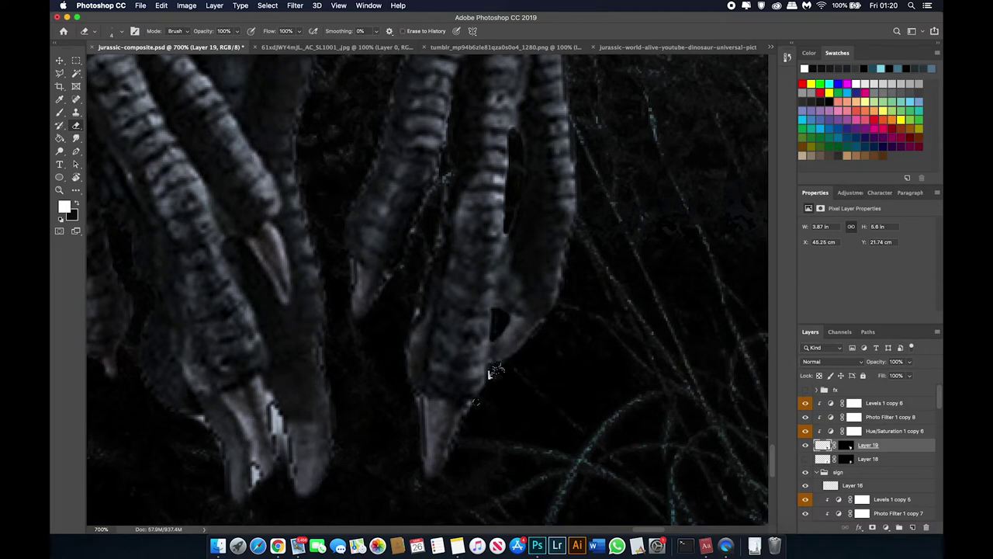
{"action": "scroll", "coordinate": [420, 425], "scroll_direction": "down", "scroll_amount": 3}
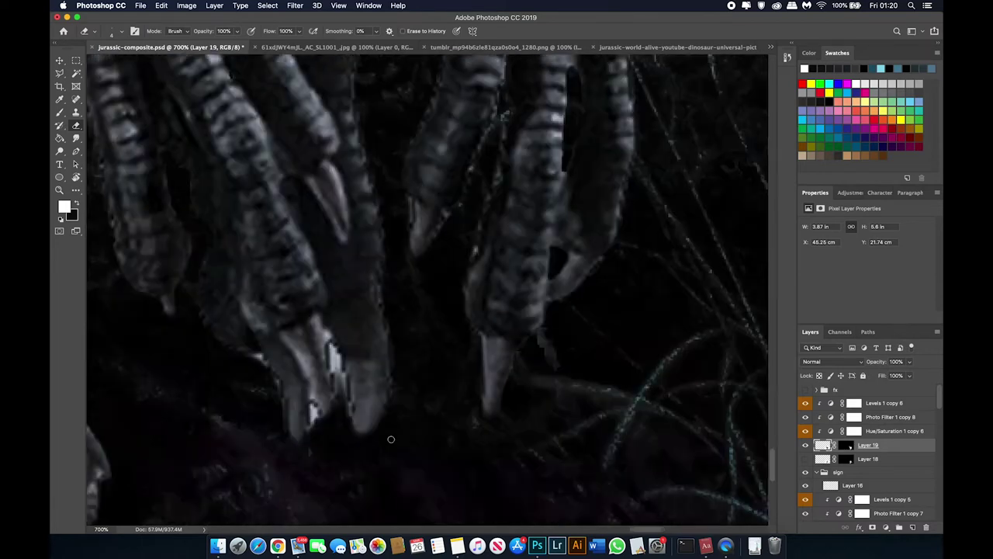
{"action": "scroll", "coordinate": [388, 419], "scroll_direction": "left", "scroll_amount": 4}
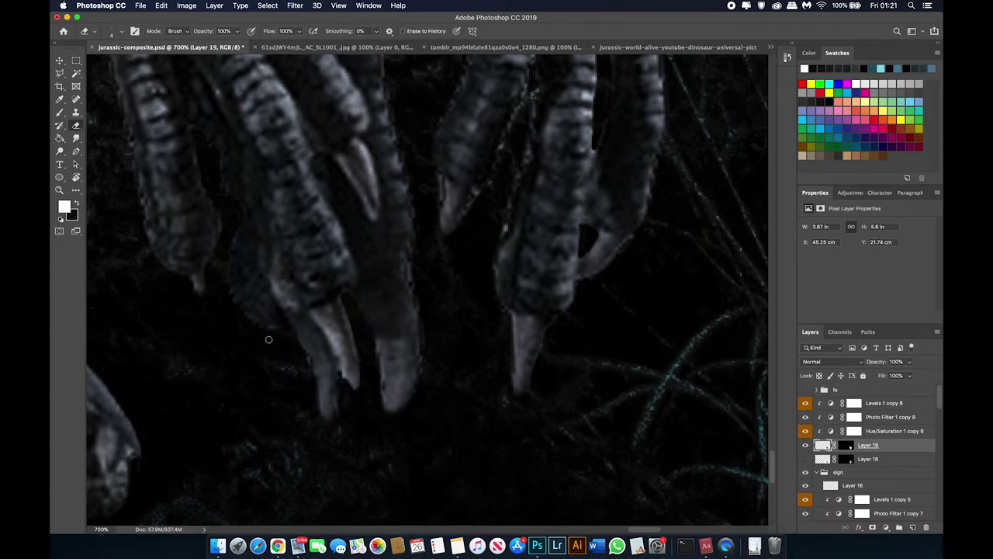
{"action": "key", "text": "super+0"}
On a new Layer 20, paint black over the lower foreground with a 1100 brush
{"action": "key", "text": "v"}
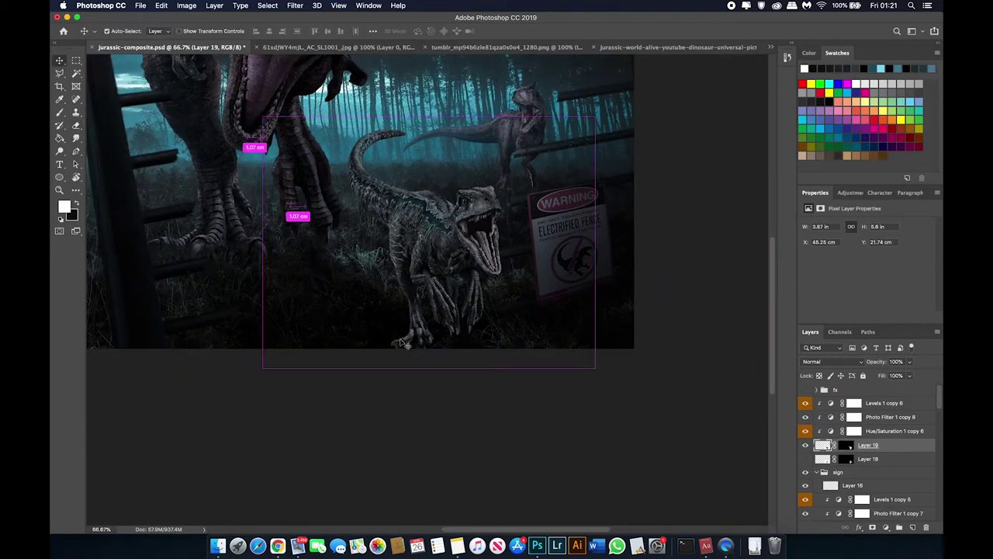
{"action": "left_click", "coordinate": [913, 528]}
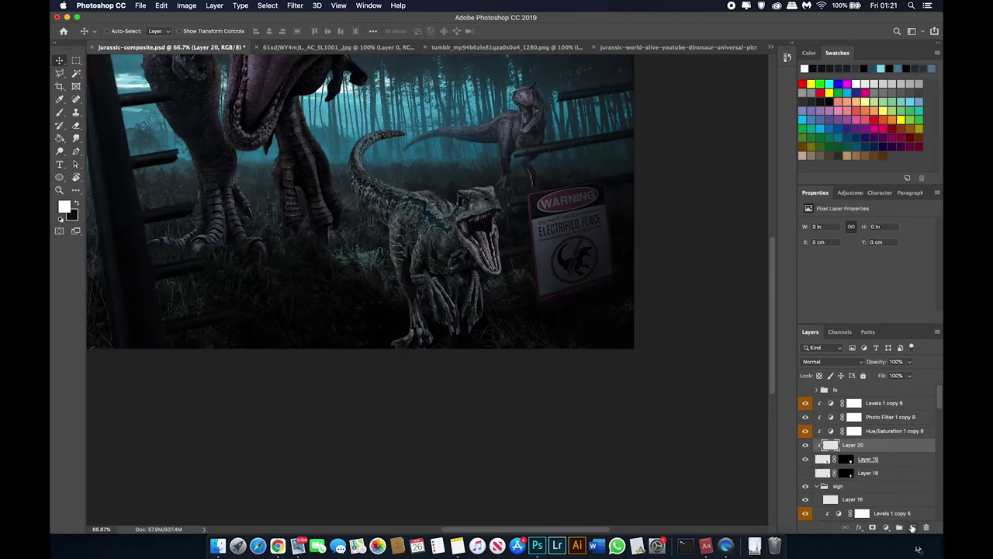
{"action": "key", "text": "b"}
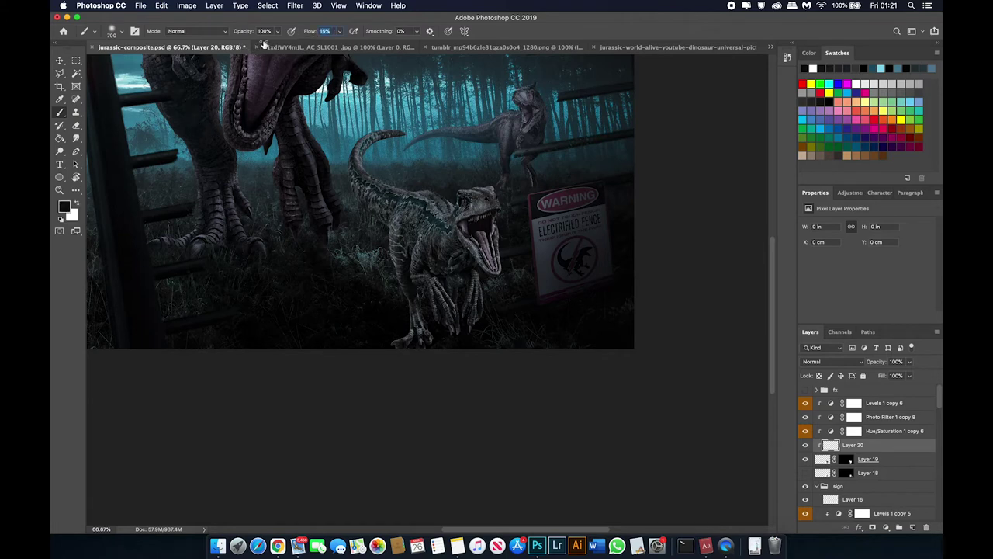
{"action": "key", "text": "bracketright"}
{"action": "key", "text": "bracketright"}
{"action": "key", "text": "bracketright"}
{"action": "left_click_drag", "start_coordinate": [377, 333], "coordinate": [543, 236]}
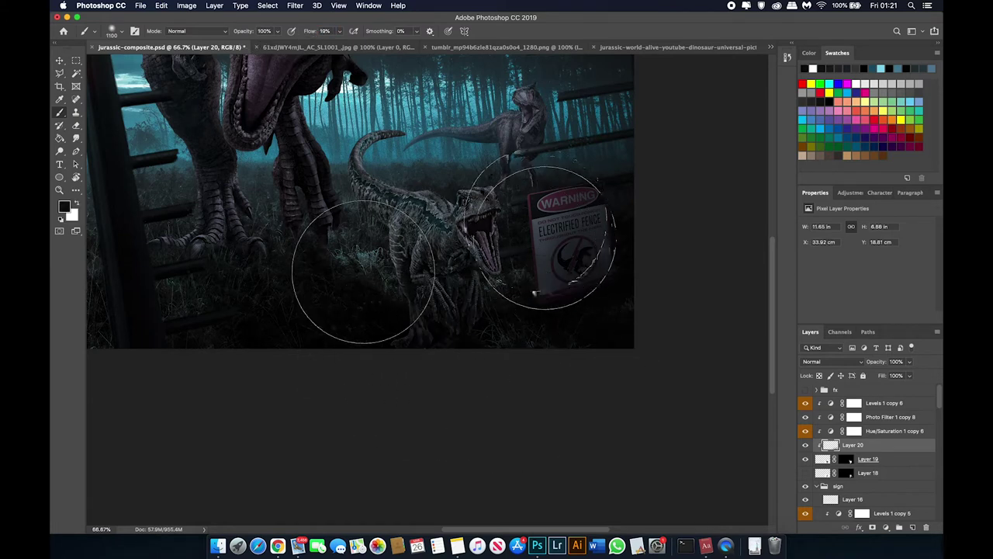
Add Layer 21 in Overlay mode with a white 250 brush at 7% flow
{"action": "left_click", "coordinate": [913, 527]}
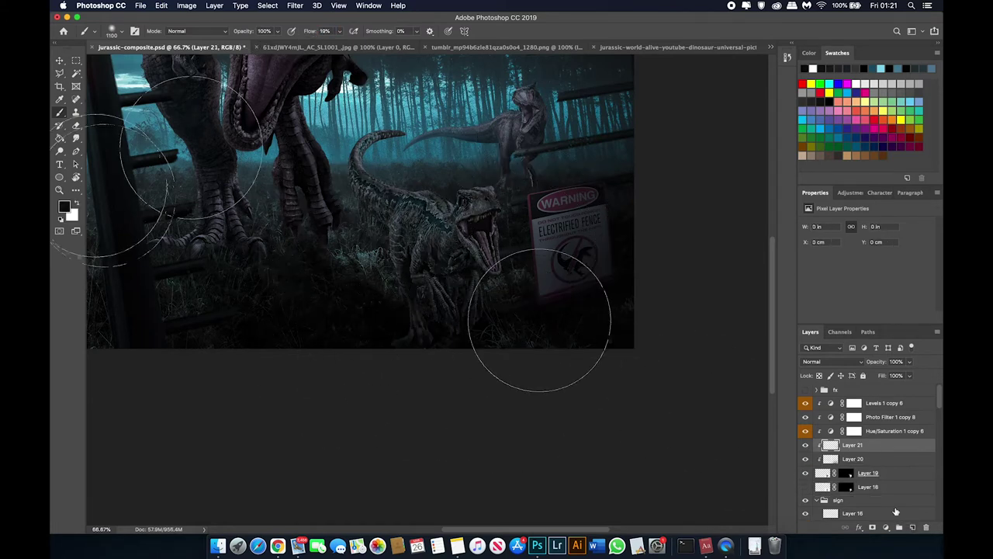
{"action": "key", "text": "x"}
{"action": "key", "text": "bracketleft"}
{"action": "key", "text": "bracketleft"}
{"action": "key", "text": "bracketleft"}
{"action": "left_click", "coordinate": [833, 362]}
{"action": "left_click", "coordinate": [823, 466]}
{"action": "key", "text": "super+1"}
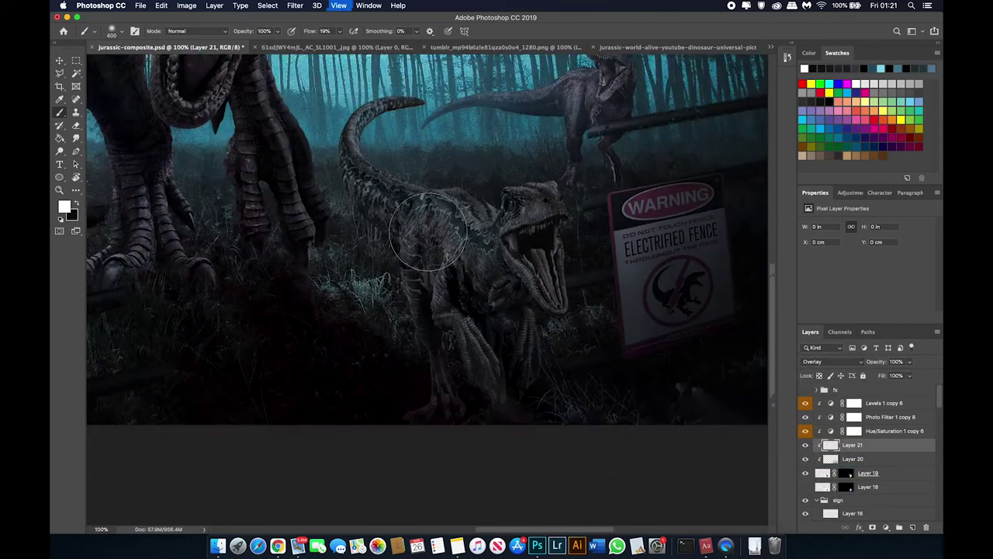
{"action": "key", "text": "bracketleft"}
{"action": "key", "text": "bracketleft"}
{"action": "key", "text": "shift+0"}
{"action": "key", "text": "shift+7"}
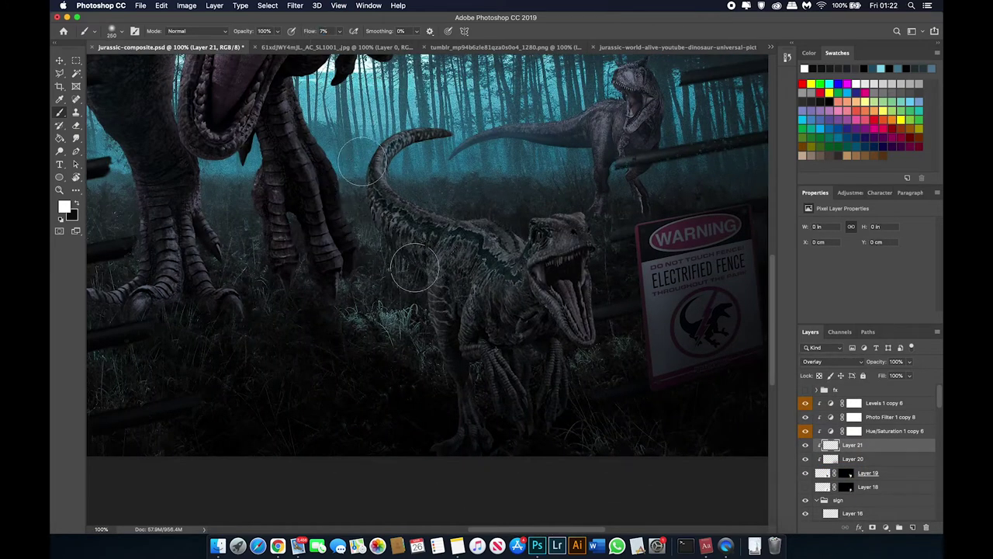
Brush white overlay over the raptor's tail, body, chest, neck, back and head
{"action": "mouse_move", "coordinate": [364, 155]}
{"action": "left_mouse_down"}
{"action": "mouse_move", "coordinate": [435, 240]}
{"action": "mouse_move", "coordinate": [554, 241]}
{"action": "left_mouse_up"}
{"action": "mouse_move", "coordinate": [442, 287]}
{"action": "left_mouse_down"}
{"action": "mouse_move", "coordinate": [474, 301]}
{"action": "mouse_move", "coordinate": [461, 406]}
{"action": "left_mouse_up"}
{"action": "mouse_move", "coordinate": [443, 354]}
{"action": "left_mouse_down"}
{"action": "mouse_move", "coordinate": [485, 256]}
{"action": "mouse_move", "coordinate": [439, 350]}
{"action": "mouse_move", "coordinate": [414, 280]}
{"action": "mouse_move", "coordinate": [412, 129]}
{"action": "left_mouse_up"}
{"action": "left_click_drag", "start_coordinate": [492, 232], "coordinate": [404, 208]}
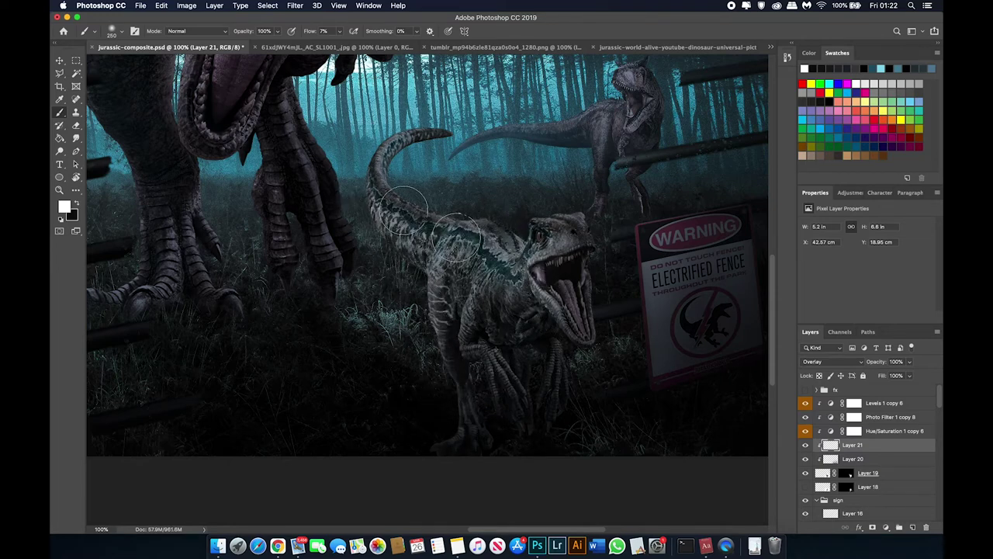
{"action": "left_click_drag", "start_coordinate": [457, 237], "coordinate": [385, 156]}
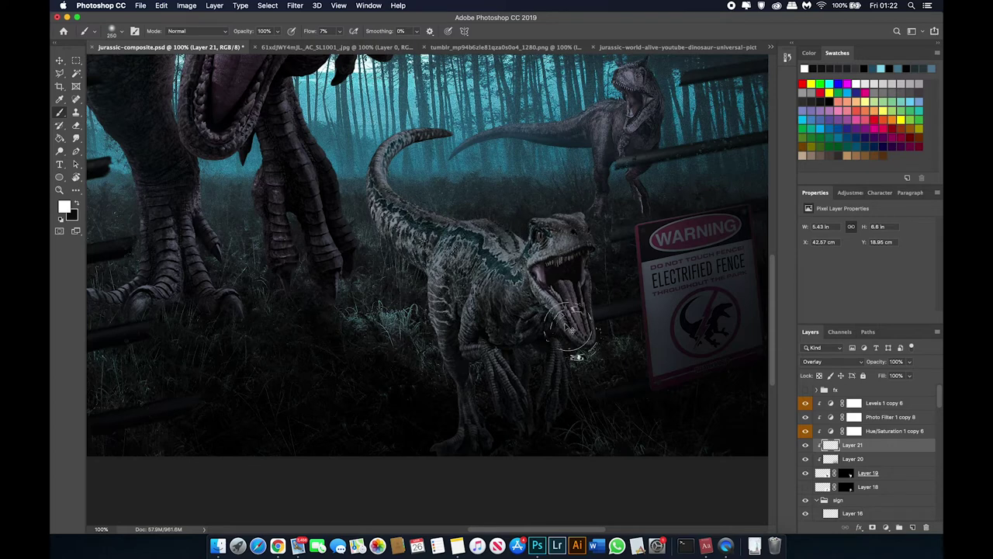
{"action": "scroll", "coordinate": [522, 400], "scroll_direction": "down", "scroll_amount": 2}
On a new grass layer, clone grass from the photo layer along the bottom edge with a 200 brush
{"action": "scroll", "coordinate": [522, 400], "scroll_direction": "right", "scroll_amount": 2}
{"action": "key", "text": "v"}
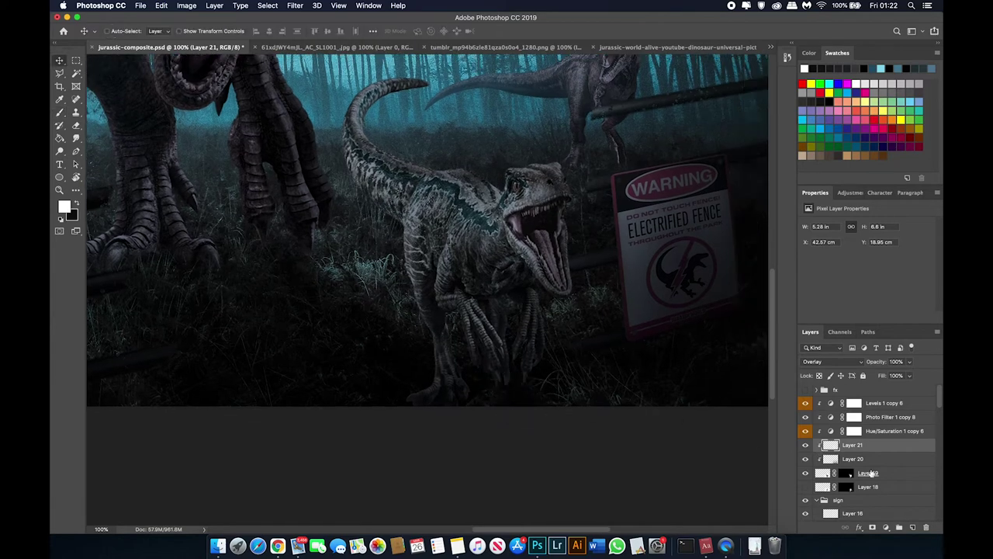
{"action": "left_click", "coordinate": [884, 403]}
{"action": "left_click", "coordinate": [914, 527]}
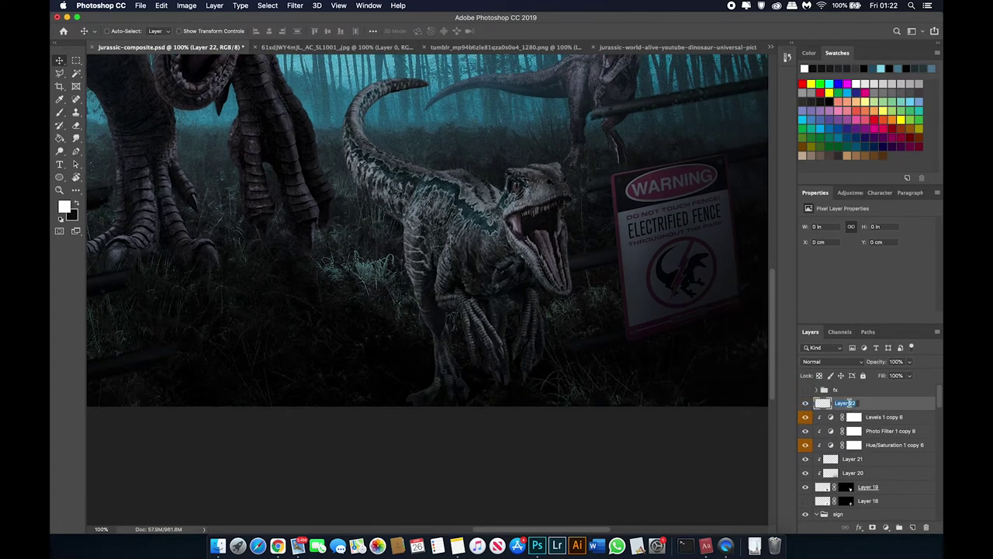
{"action": "left_click", "coordinate": [76, 116]}
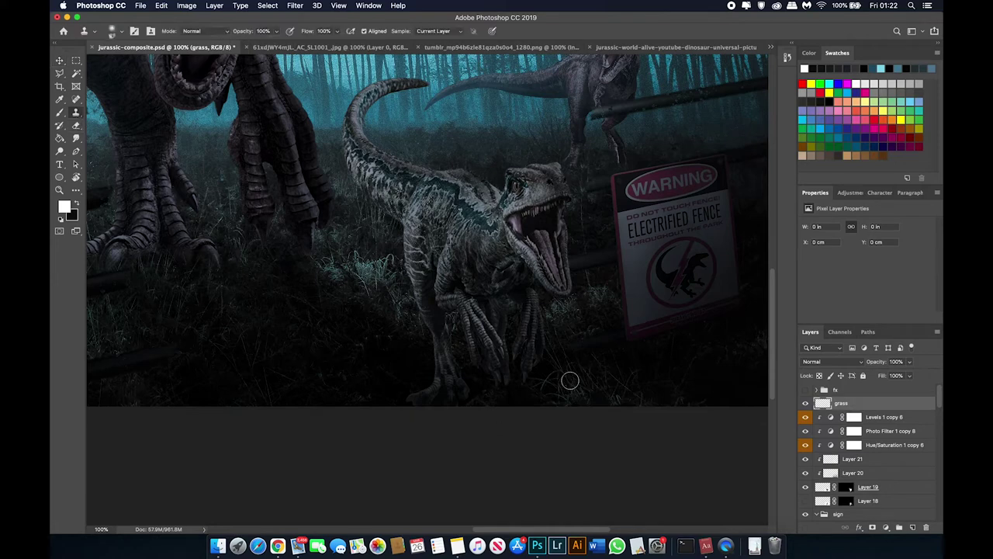
{"action": "scroll", "coordinate": [861, 465], "scroll_direction": "down", "scroll_amount": 10}
{"action": "left_click", "coordinate": [861, 500]}
{"action": "key", "text": "alt+period"}
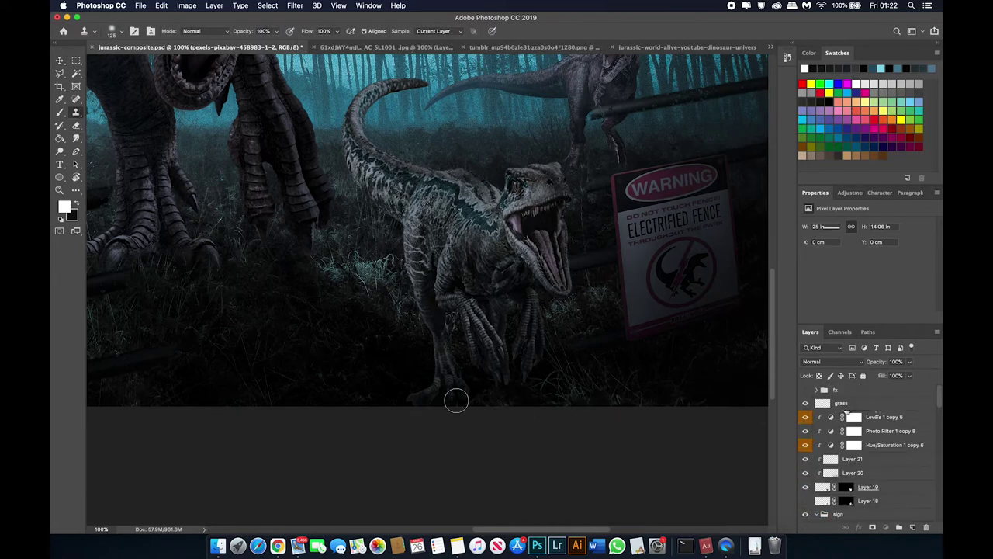
{"action": "key", "text": "bracketright"}
{"action": "key", "text": "bracketright"}
{"action": "key", "text": "bracketright"}
{"action": "mouse_move", "coordinate": [458, 399]}
{"action": "left_mouse_down"}
{"action": "mouse_move", "coordinate": [503, 412]}
{"action": "mouse_move", "coordinate": [416, 376]}
{"action": "left_mouse_up"}
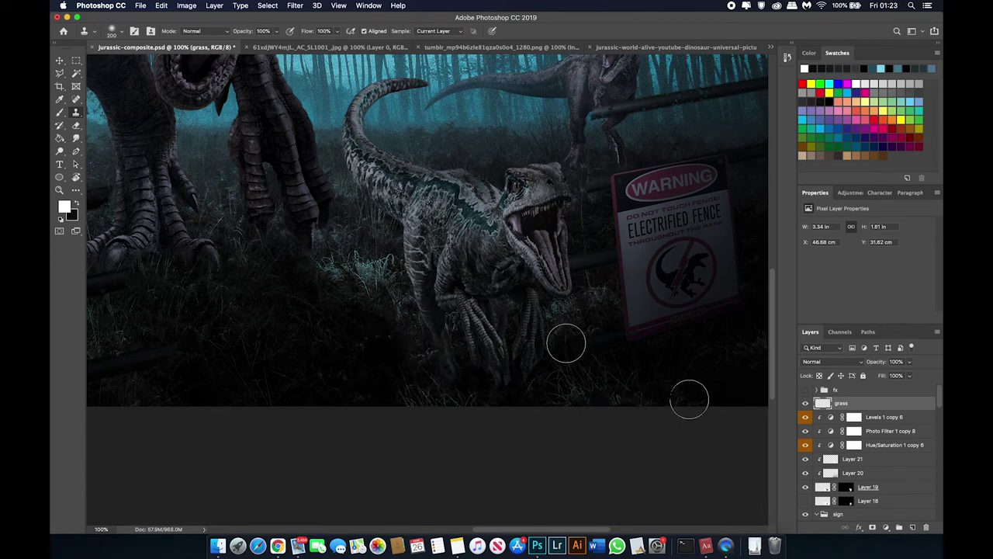
Select Layer 20 with a black brush and zoom out to 50%
{"action": "left_click", "coordinate": [889, 472]}
{"action": "key", "text": "b"}
{"action": "key", "text": "x"}
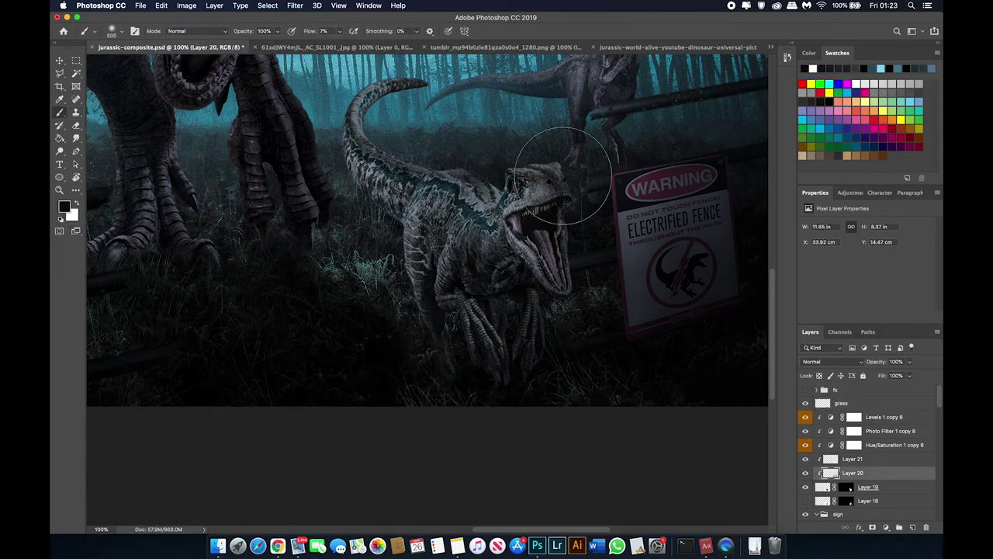
{"action": "key", "text": "super+minus"}
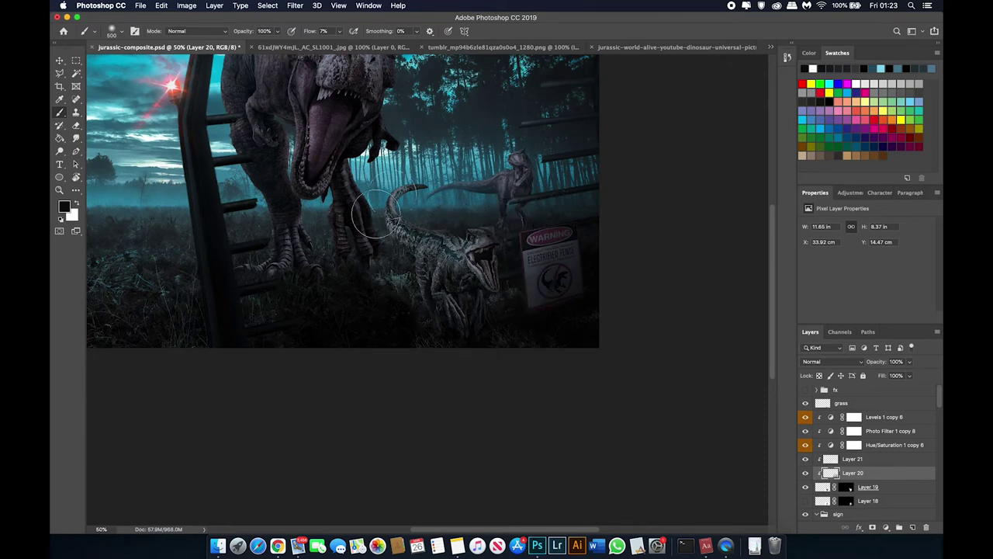
Raise the Photo Filter 1 copy 8 density to 60%
{"action": "left_click", "coordinate": [893, 431]}
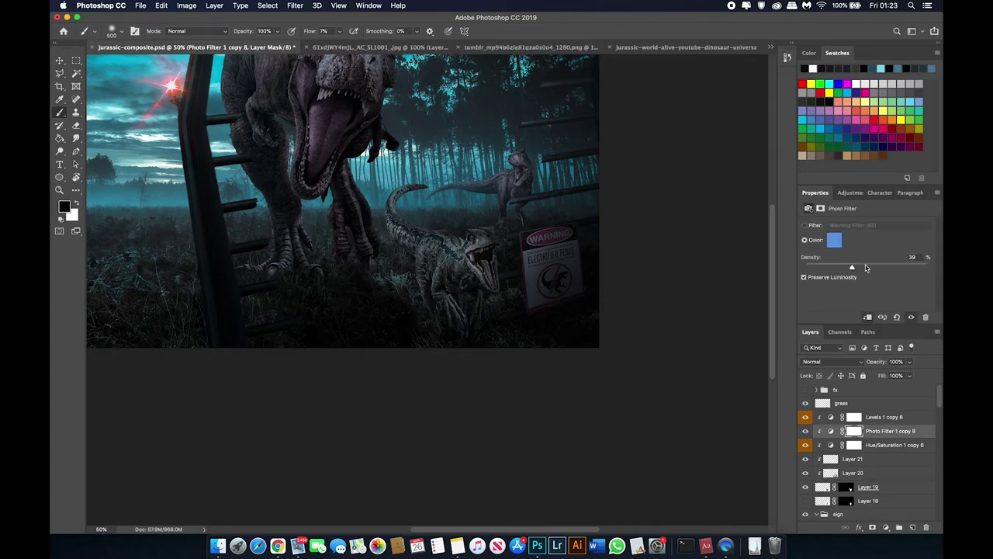
{"action": "scroll", "coordinate": [656, 282], "scroll_direction": "up", "scroll_amount": 2}
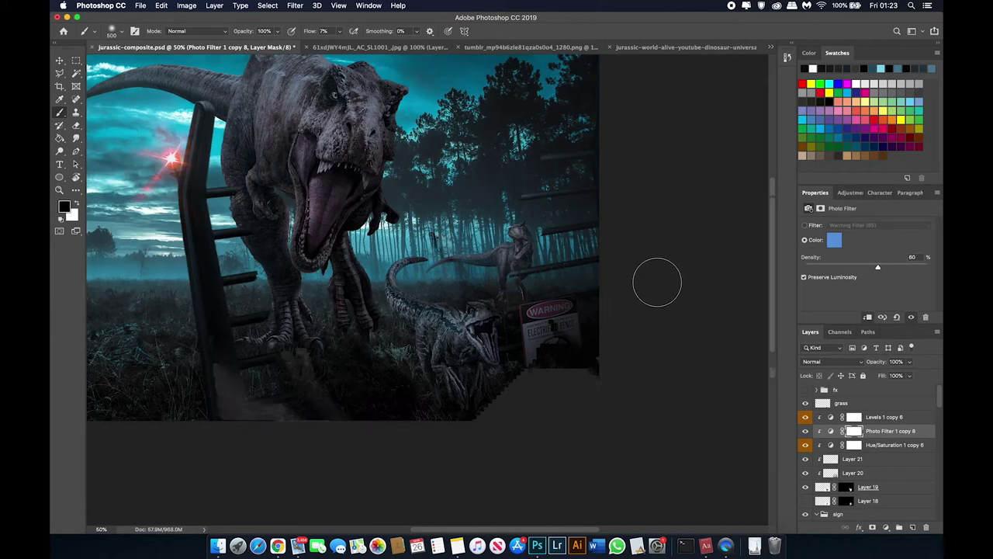
{"action": "scroll", "coordinate": [478, 326], "scroll_direction": "down", "scroll_amount": 1}
{"action": "key", "text": "ctrl+shift+alt+e"}
Paint a faint teal haze over the raptor's tail with a large brush, undoing trial strokes
{"action": "key", "text": "v"}
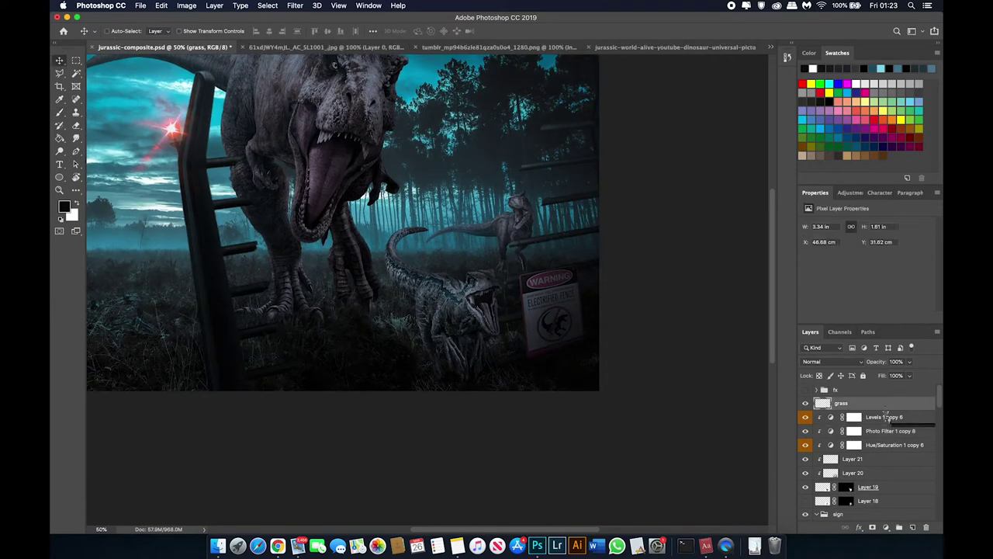
{"action": "right_click", "coordinate": [858, 450]}
{"action": "key", "text": "Escape"}
{"action": "key", "text": "b"}
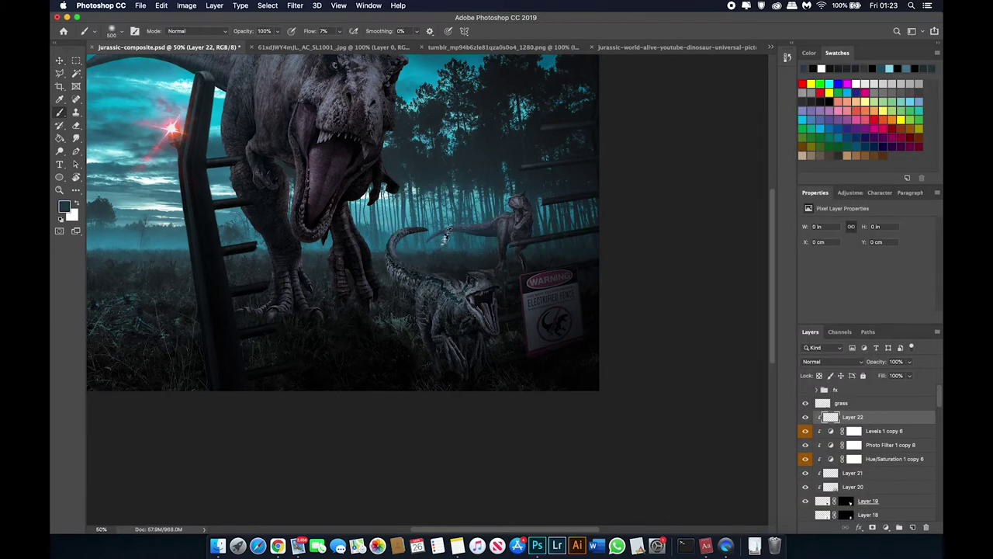
{"action": "key", "text": "bracketright"}
{"action": "key", "text": "bracketright"}
{"action": "key", "text": "bracketright"}
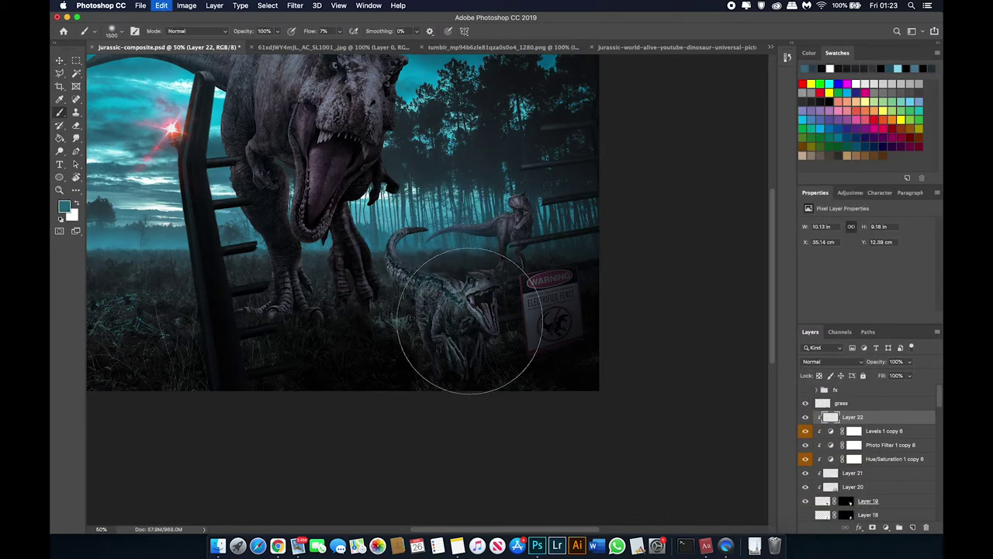
{"action": "left_click_drag", "start_coordinate": [466, 244], "coordinate": [453, 324]}
{"action": "key", "text": "bracketleft"}
{"action": "key", "text": "bracketleft"}
{"action": "key", "text": "bracketleft"}
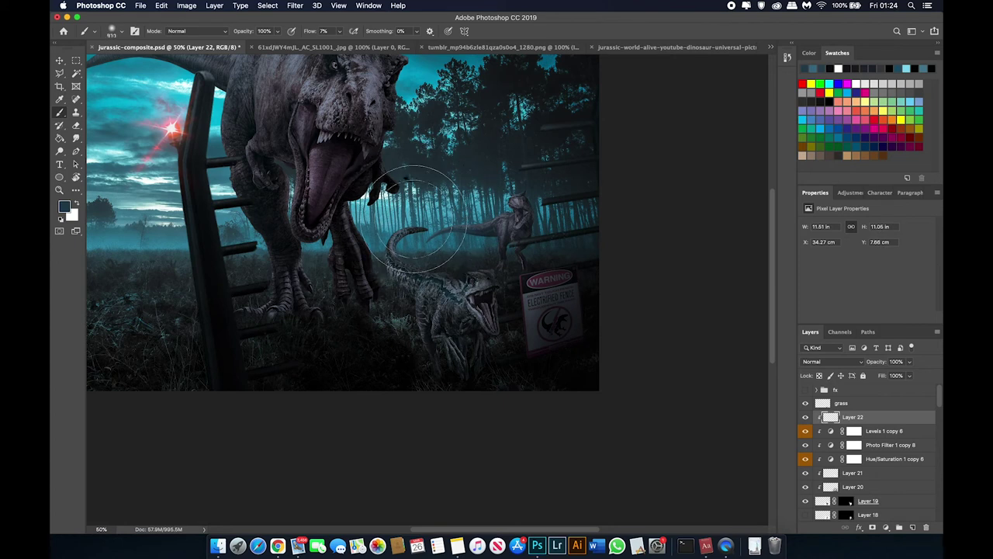
{"action": "key", "text": "super+z"}
{"action": "left_click_drag", "start_coordinate": [423, 236], "coordinate": [406, 241]}
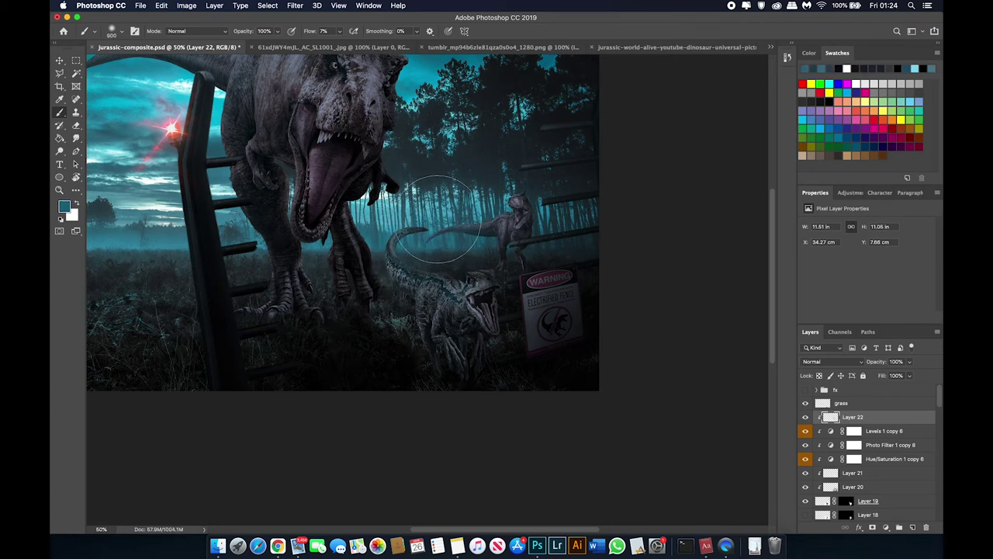
{"action": "left_click_drag", "start_coordinate": [461, 237], "coordinate": [527, 196]}
{"action": "key", "text": "super+z"}
Darken around the raptor with a 1400-px black brush, then add a new layer
{"action": "key", "text": "d"}
{"action": "key", "text": "bracketright"}
{"action": "key", "text": "bracketright"}
{"action": "key", "text": "bracketright"}
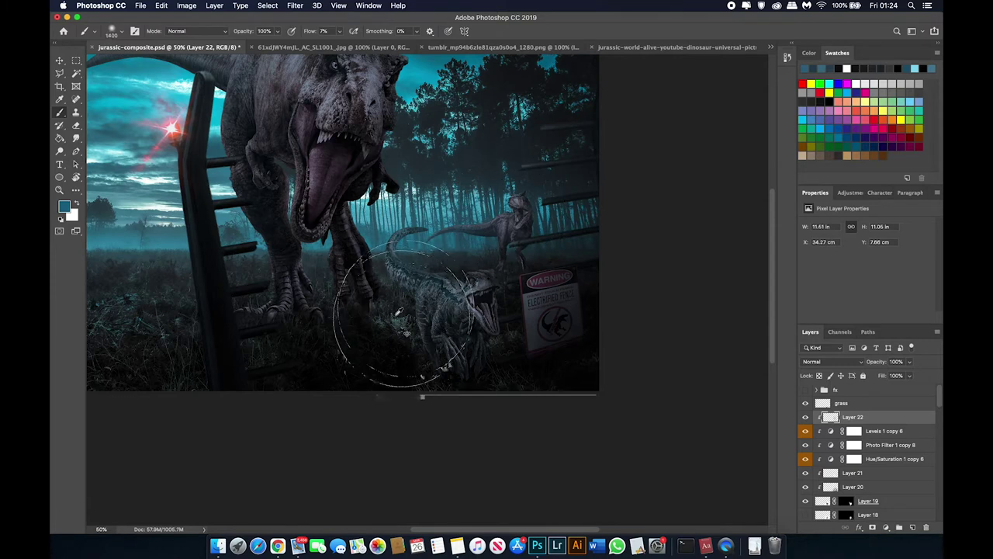
{"action": "key", "text": "super+z"}
{"action": "mouse_move", "coordinate": [398, 303]}
{"action": "left_mouse_down"}
{"action": "mouse_move", "coordinate": [403, 328]}
{"action": "mouse_move", "coordinate": [446, 318]}
{"action": "left_mouse_up"}
{"action": "key", "text": "x"}
{"action": "key", "text": "bracketright"}
{"action": "key", "text": "bracketright"}
{"action": "key", "text": "bracketright"}
{"action": "left_click", "coordinate": [912, 527]}
{"action": "left_click", "coordinate": [466, 233], "text": "alt"}
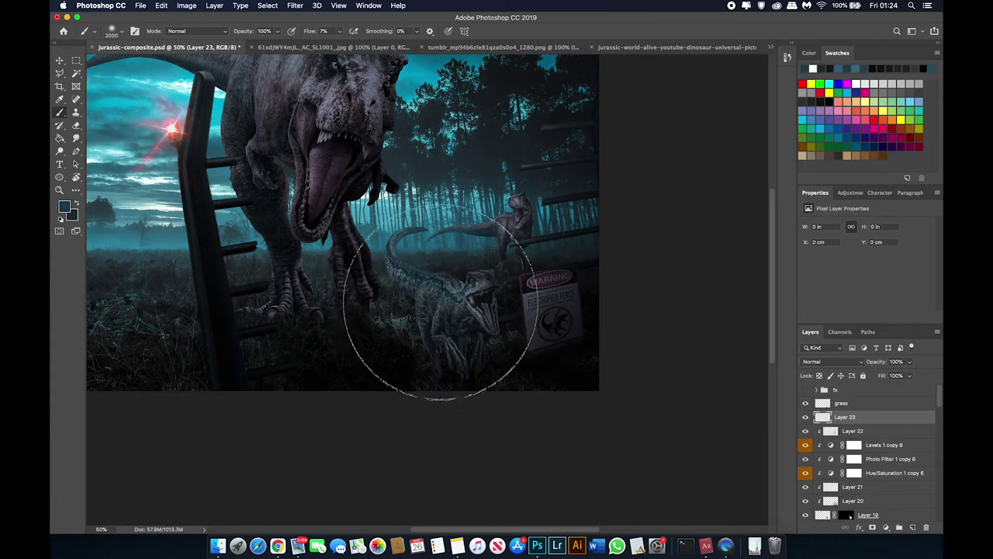
{"action": "left_click", "coordinate": [432, 321], "text": "alt"}
{"action": "key", "text": "bracketleft"}
{"action": "scroll", "coordinate": [443, 332], "scroll_direction": "up", "scroll_amount": 1}
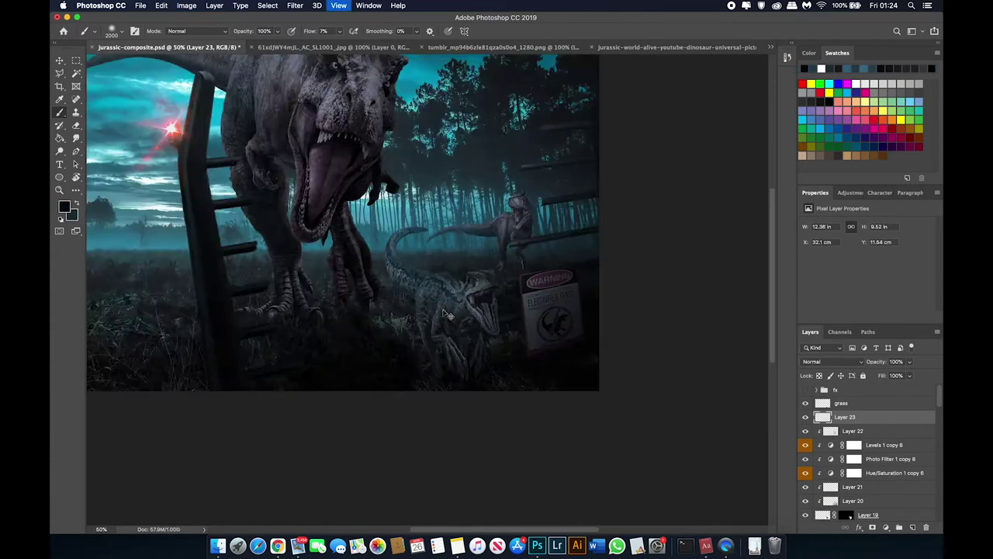
{"action": "key", "text": "bracketleft"}
{"action": "key", "text": "bracketleft"}
{"action": "key", "text": "bracketleft"}
Check the Levels and Hue/Saturation 1 copy 6 adjustments, then set Layer 20 to 100% opacity
{"action": "left_click", "coordinate": [854, 445]}
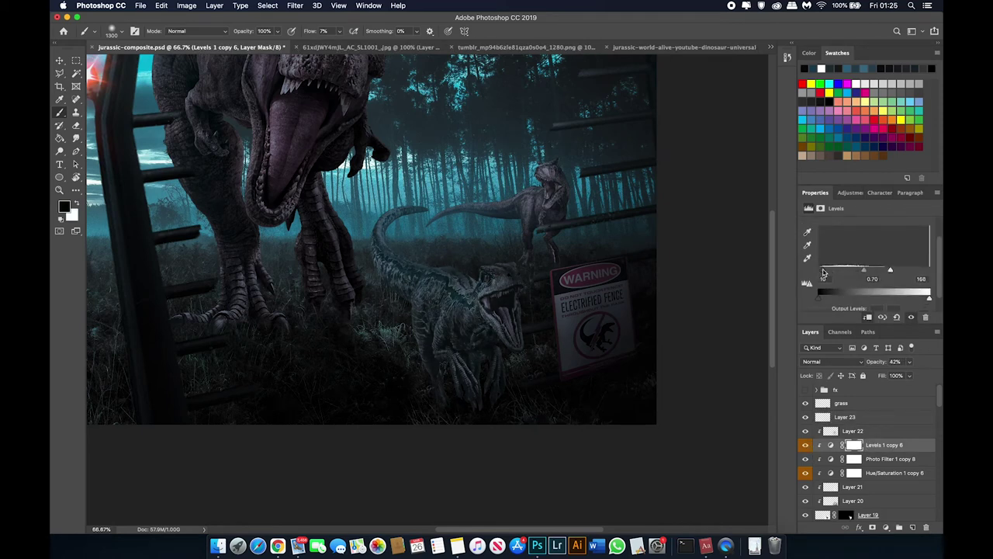
{"action": "key", "text": "alt+bracketleft"}
{"action": "key", "text": "alt+bracketleft"}
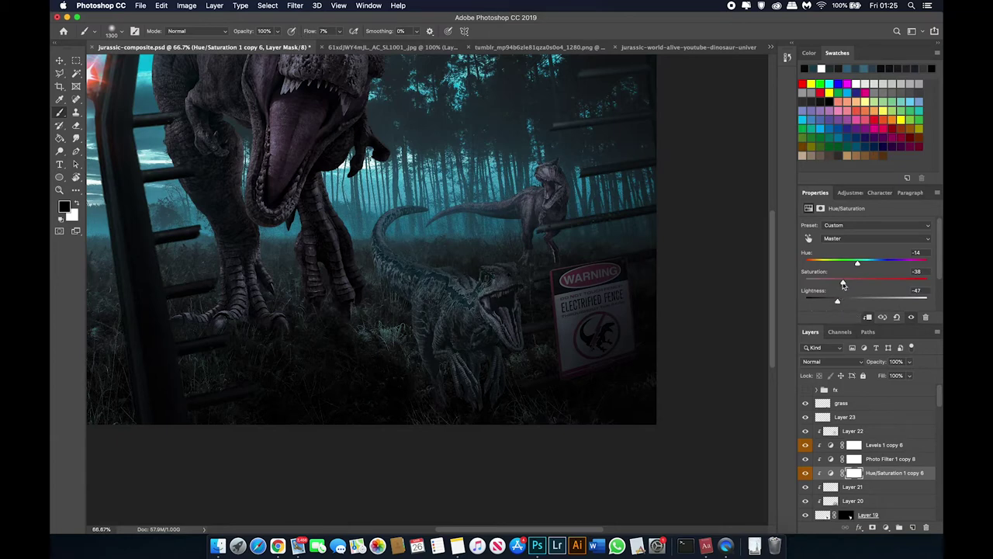
{"action": "left_click", "coordinate": [854, 501]}
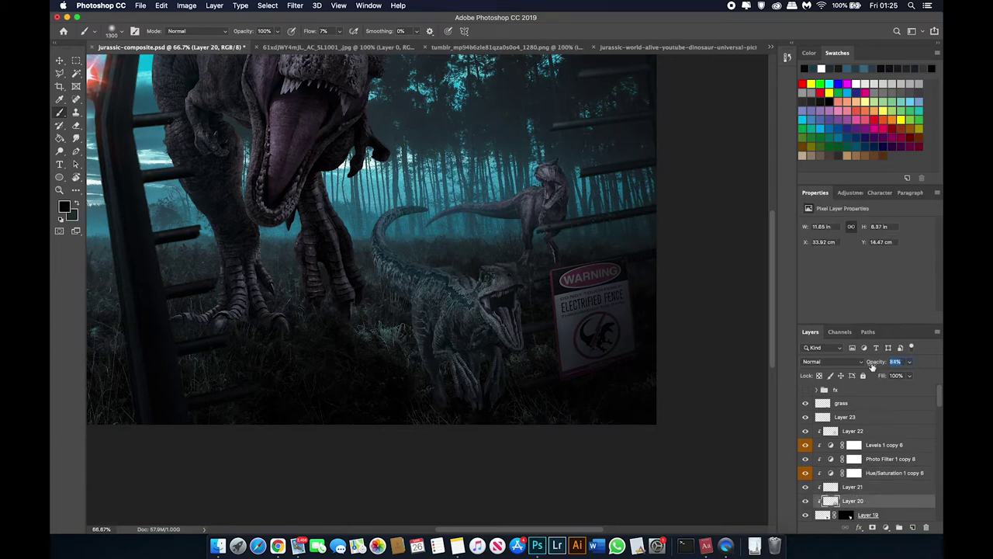
{"action": "type", "text": "100"}
{"action": "key", "text": "super+minus"}
{"action": "key", "text": "super+minus"}
{"action": "key", "text": "v"}
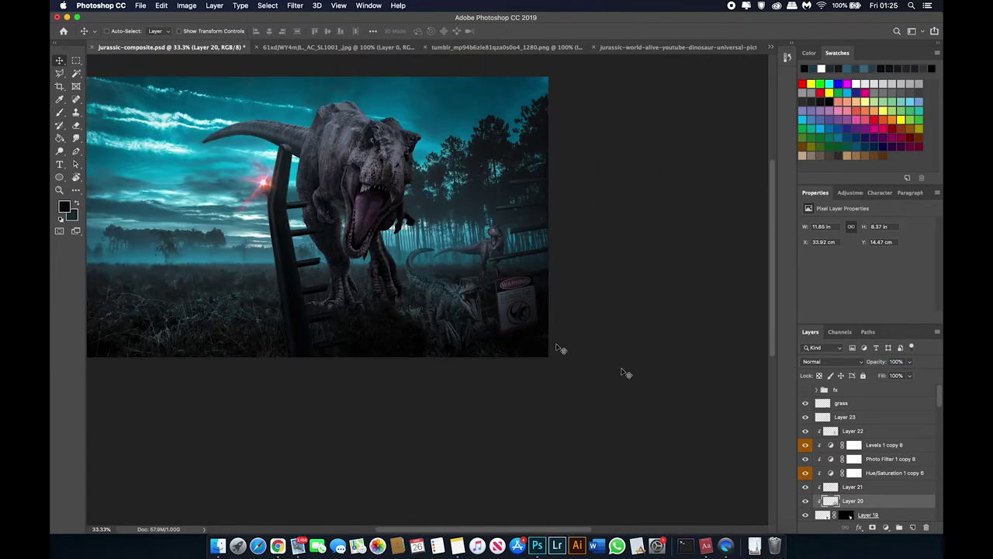
{"action": "key", "text": "alt+bracketleft"}
Lighten the raptor's body and head with Dodge strokes on Layer 19
{"action": "key", "text": "o"}
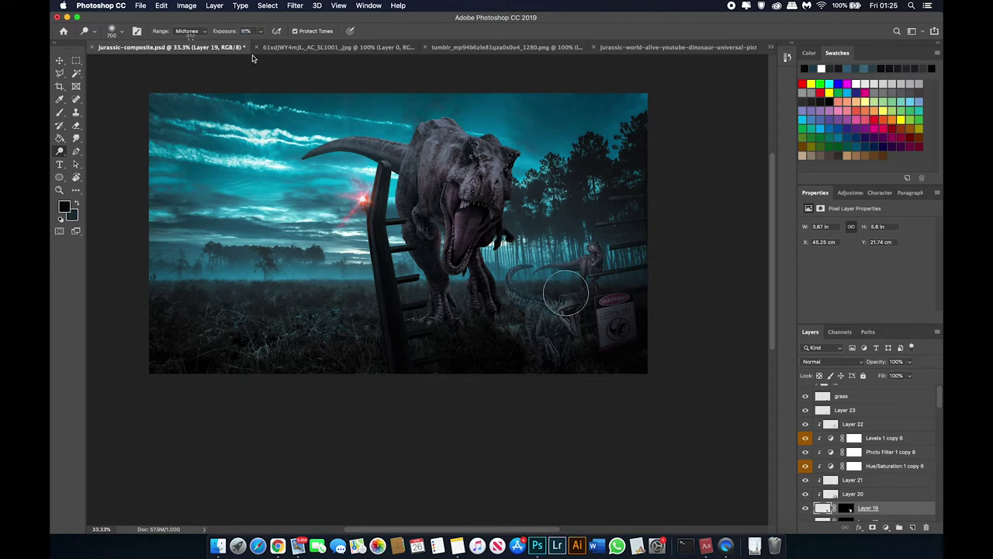
{"action": "left_click_drag", "start_coordinate": [566, 293], "coordinate": [501, 266]}
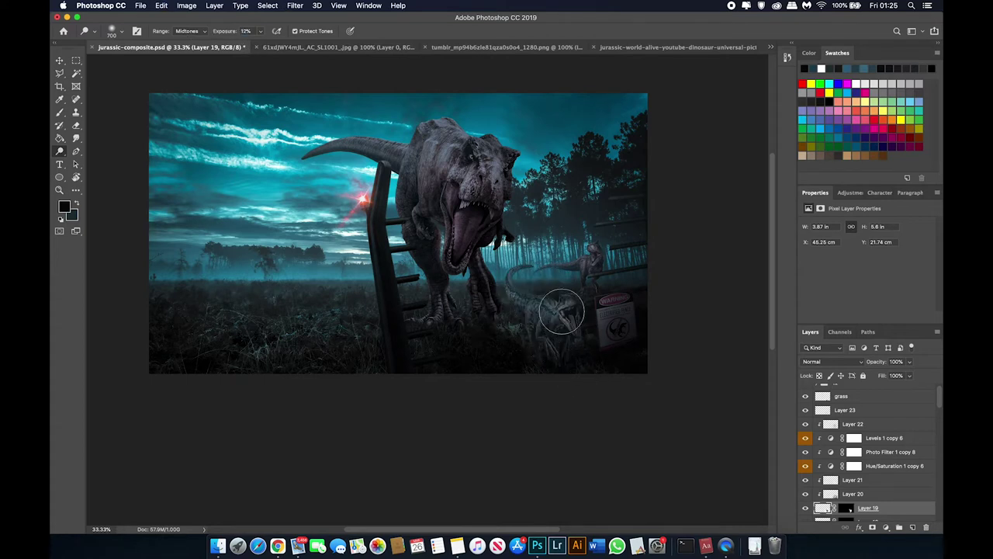
{"action": "left_click_drag", "start_coordinate": [562, 312], "coordinate": [577, 316]}
{"action": "right_click", "coordinate": [59, 150]}
{"action": "left_click", "coordinate": [94, 159]}
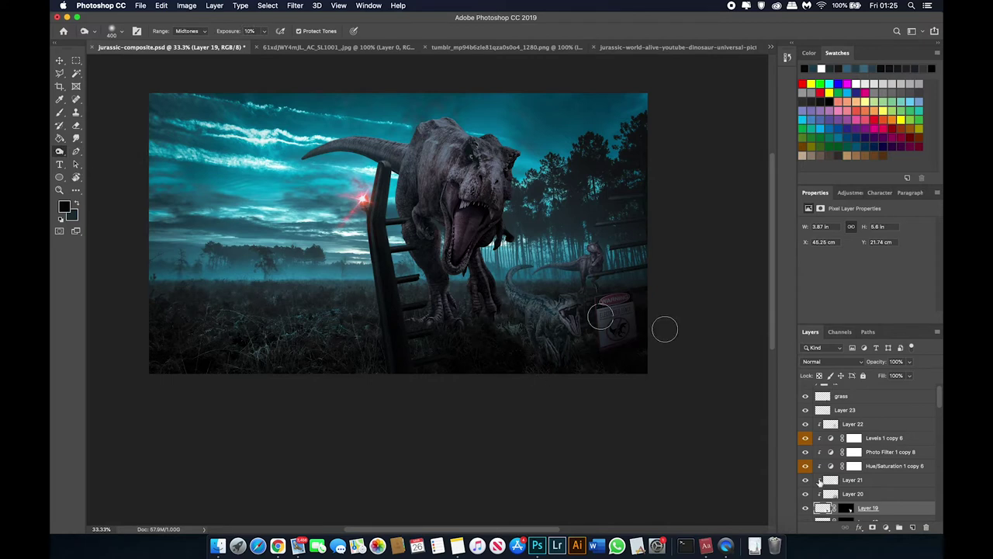
Lower Layer 22's opacity to 29%
{"action": "left_click", "coordinate": [852, 424]}
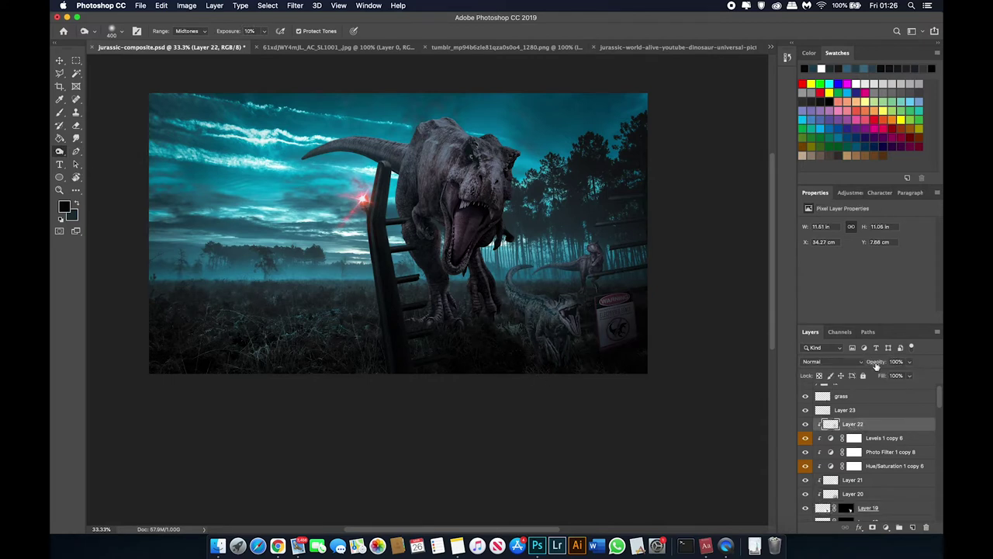
{"action": "type", "text": "29"}
{"action": "key", "text": "Return"}
{"action": "key", "text": "v"}
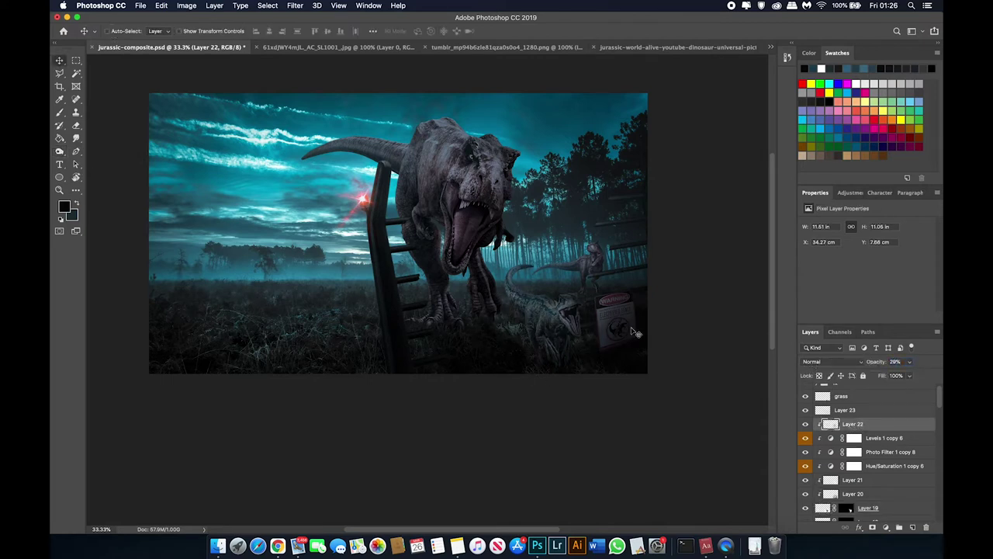
Softly erase Layer 20 around the raptor with a 350-px eraser at 9% opacity
{"action": "left_click", "coordinate": [807, 495]}
{"action": "key", "text": "e"}
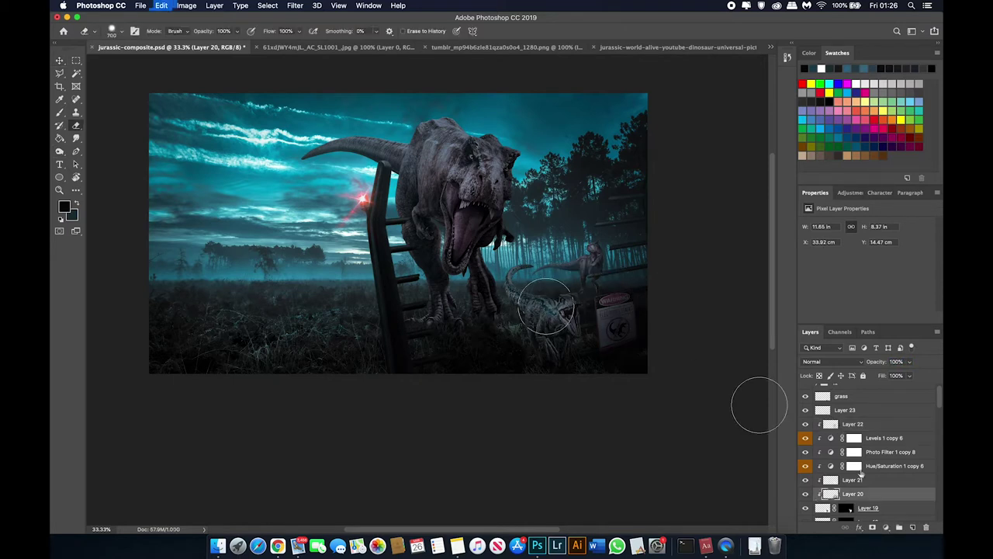
{"action": "key", "text": "alt+]"}
{"action": "key", "text": "alt+["}
{"action": "key", "text": "]"}
{"action": "key", "text": "]"}
{"action": "key", "text": "]"}
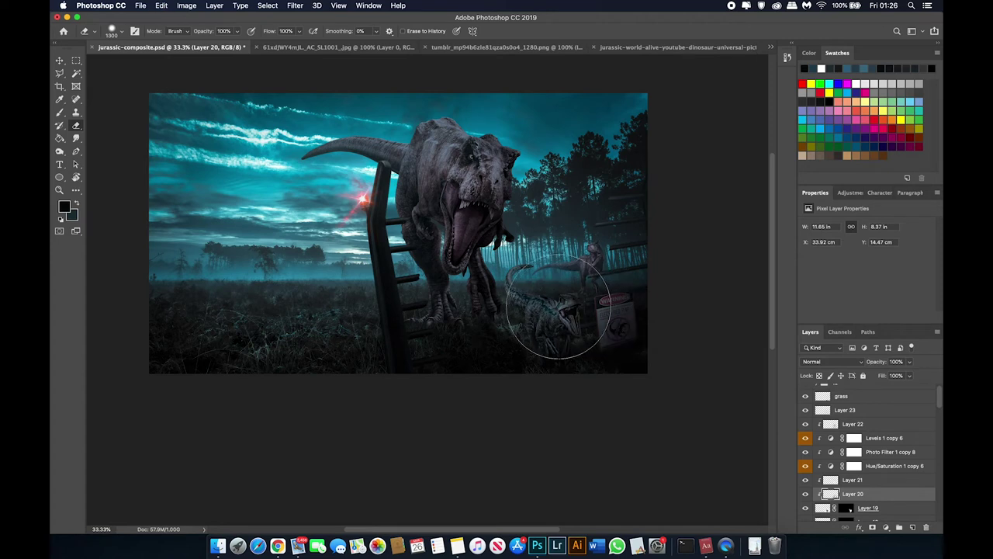
{"action": "key", "text": "["}
{"action": "key", "text": "["}
{"action": "key", "text": "["}
{"action": "key", "text": "0"}
{"action": "key", "text": "9"}
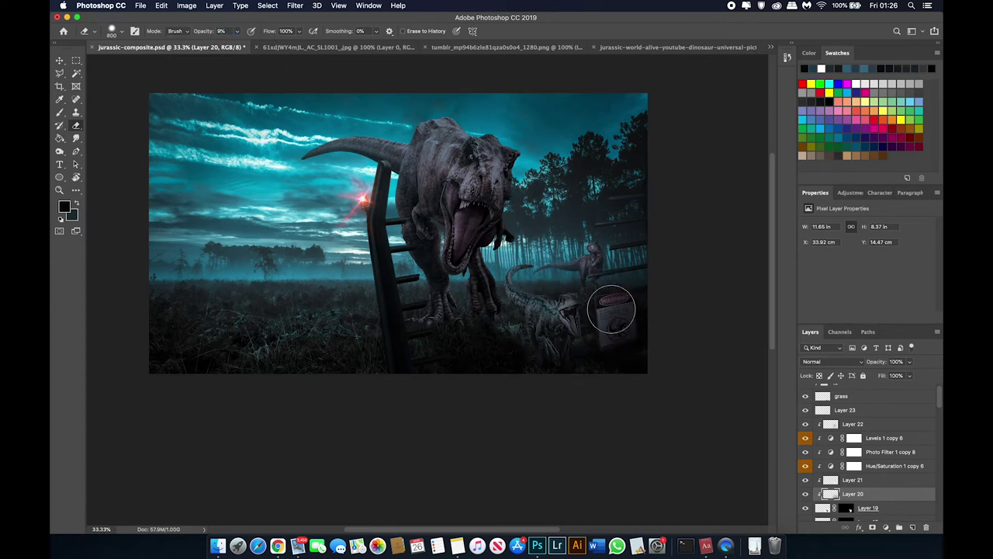
{"action": "key", "text": "b"}
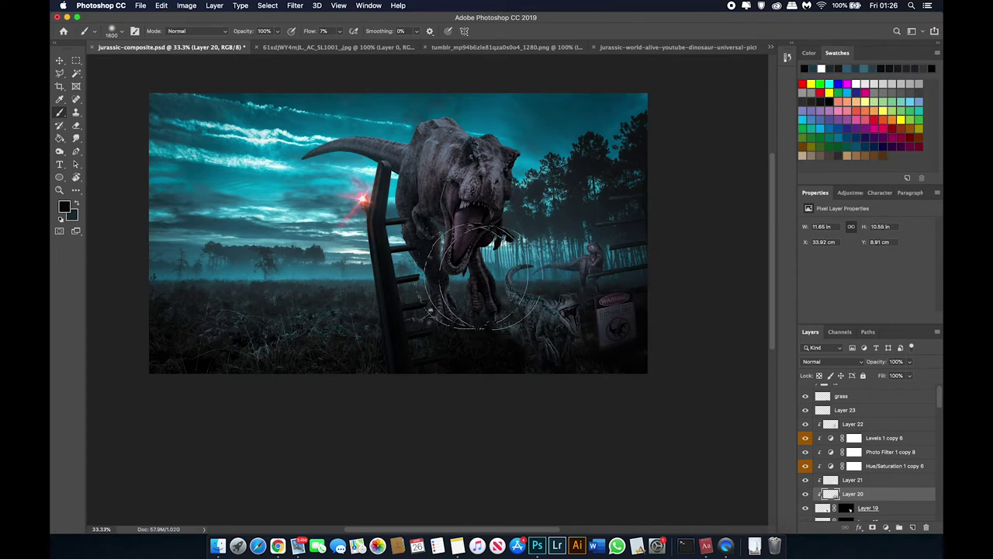
{"action": "key", "text": "v"}
{"action": "scroll", "coordinate": [644, 326], "scroll_direction": "right", "scroll_amount": 2}
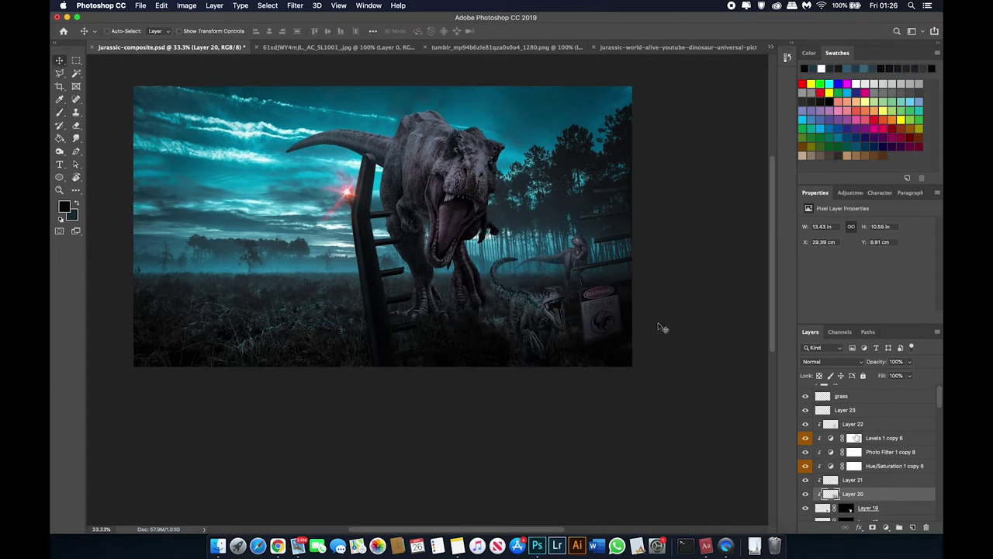
{"action": "left_click", "coordinate": [854, 424]}
Add a Brightness/Contrast adjustment clipped to Layer 22, and compare with Layer 20 hidden
{"action": "left_click", "coordinate": [886, 526]}
{"action": "left_click", "coordinate": [893, 368]}
{"action": "right_click", "coordinate": [873, 424]}
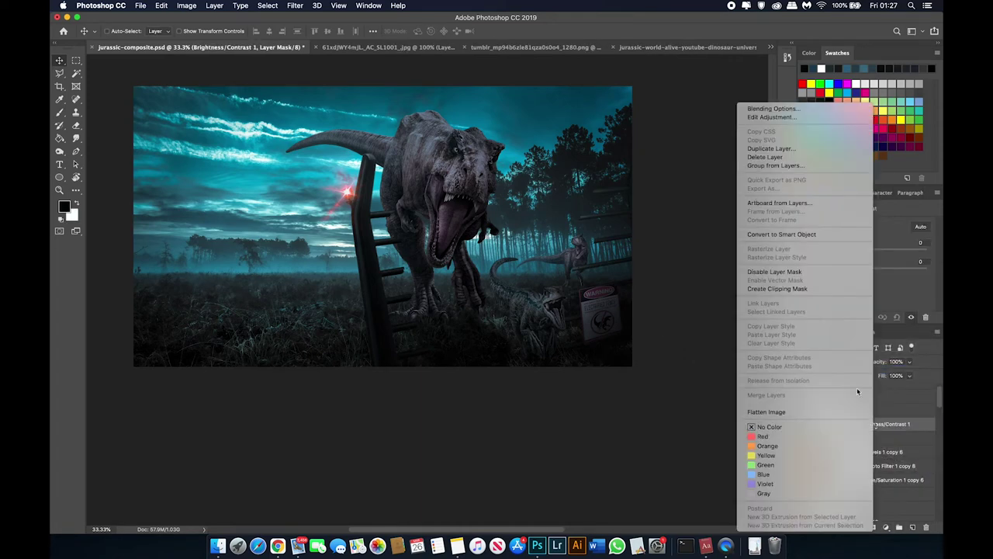
{"action": "left_click", "coordinate": [812, 289]}
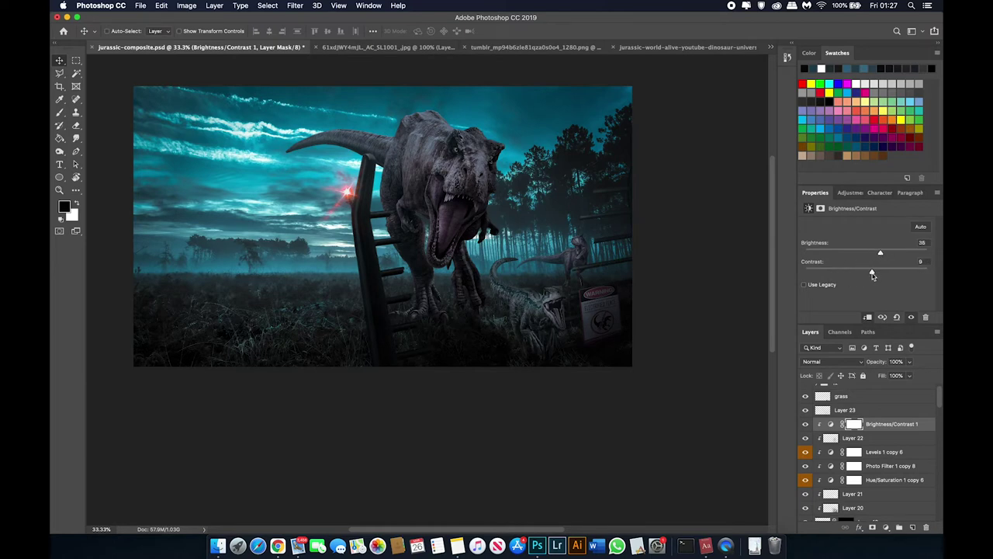
{"action": "key", "text": "super+plus"}
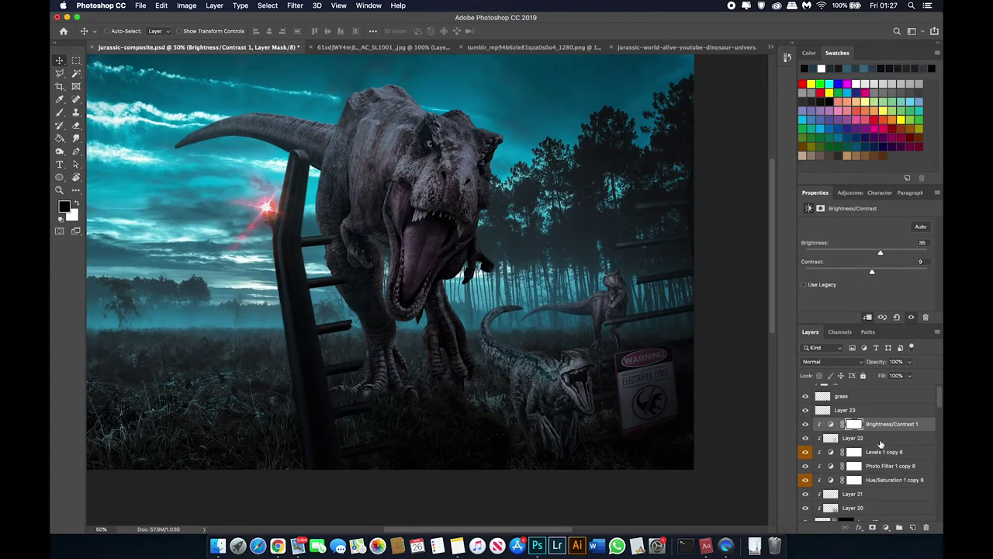
{"action": "scroll", "coordinate": [880, 444], "scroll_direction": "down", "scroll_amount": 2}
{"action": "left_click", "coordinate": [805, 486]}
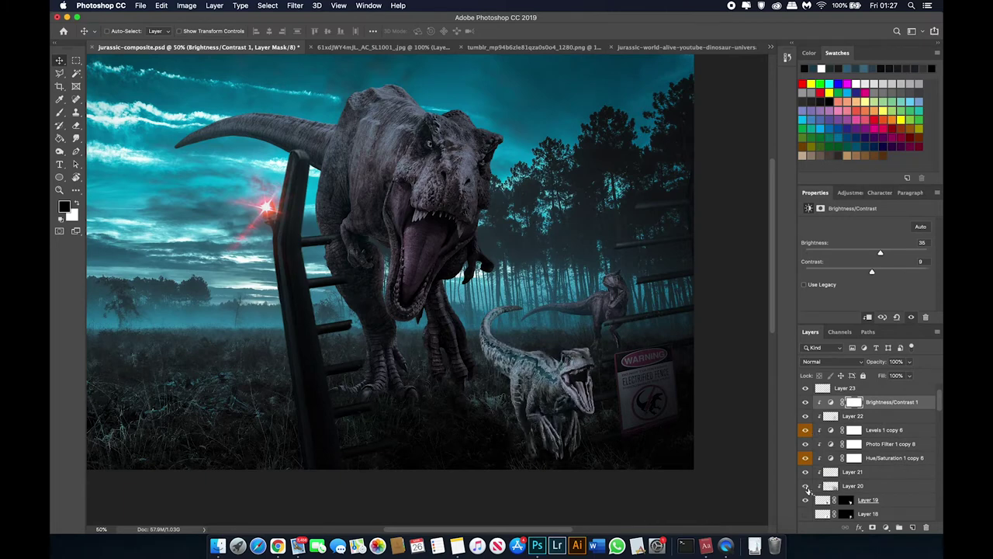
{"action": "left_click", "coordinate": [853, 486]}
Shade the raptor on Overlay Layer 21 with a 500-px brush and save the composite
{"action": "key", "text": "b"}
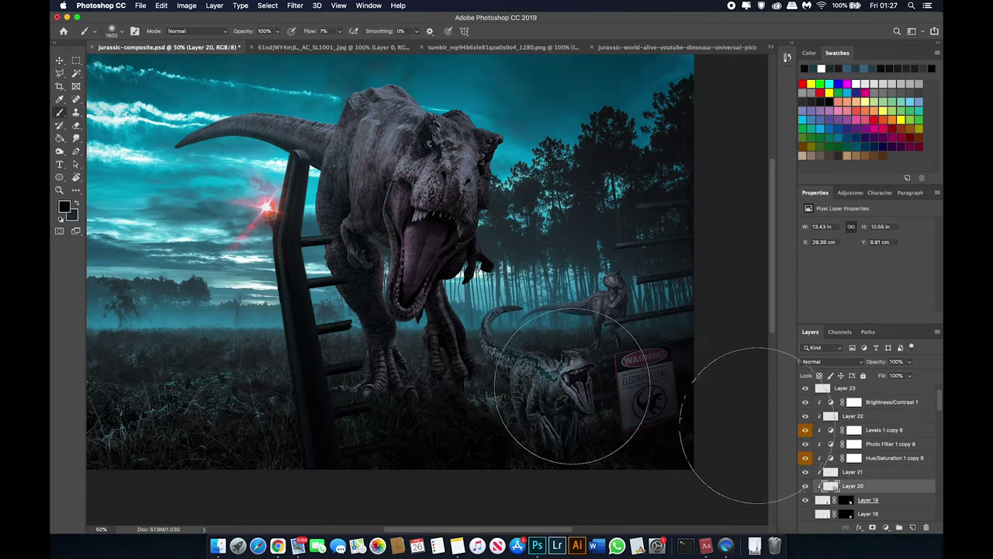
{"action": "left_click", "coordinate": [866, 473]}
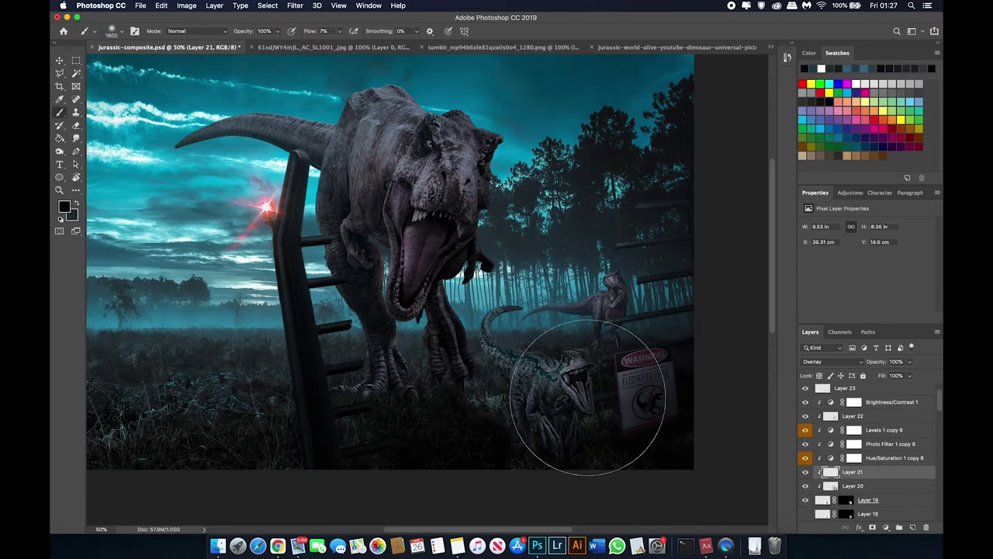
{"action": "scroll", "coordinate": [858, 450], "scroll_direction": "down", "scroll_amount": 2}
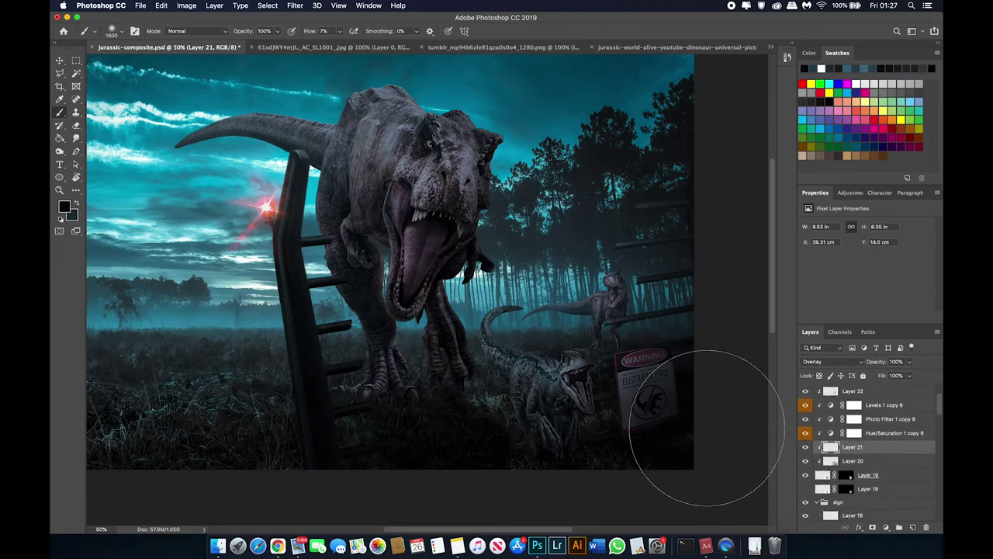
{"action": "key", "text": "["}
{"action": "key", "text": "["}
{"action": "key", "text": "["}
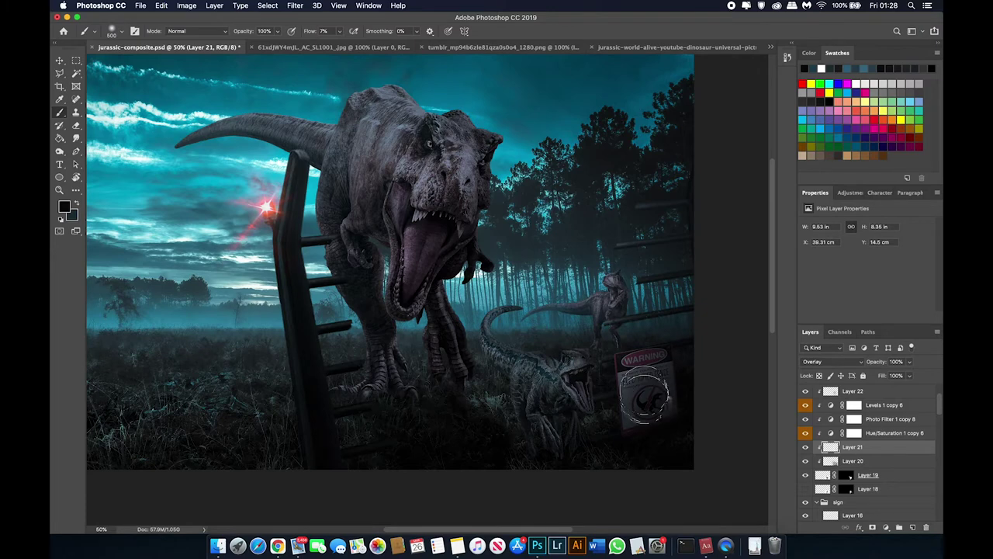
{"action": "key", "text": "ctrl+minus"}
{"action": "key", "text": "ctrl+minus"}
{"action": "key", "text": "ctrl+s"}
{"action": "key", "text": "ctrl+plus"}
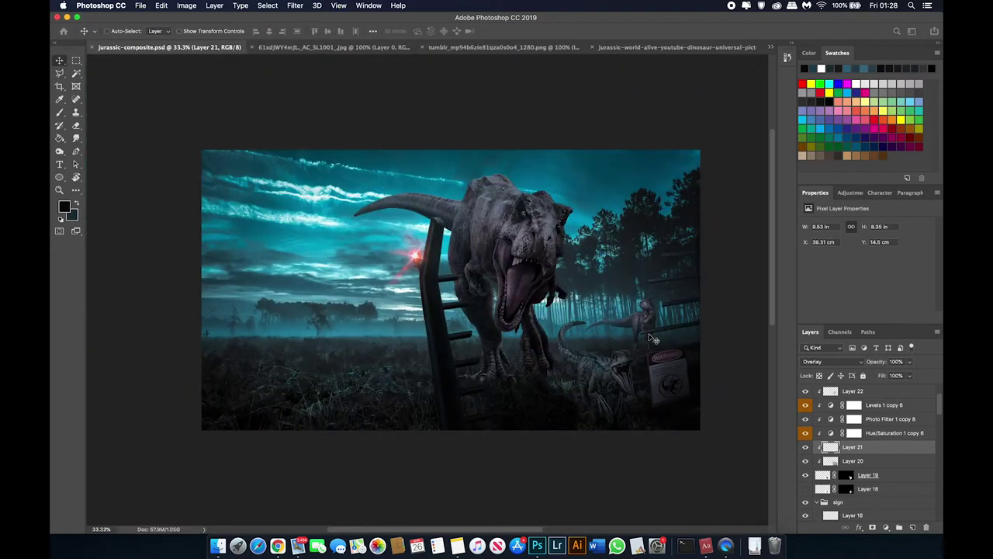
{"action": "key", "text": "ctrl+plus"}
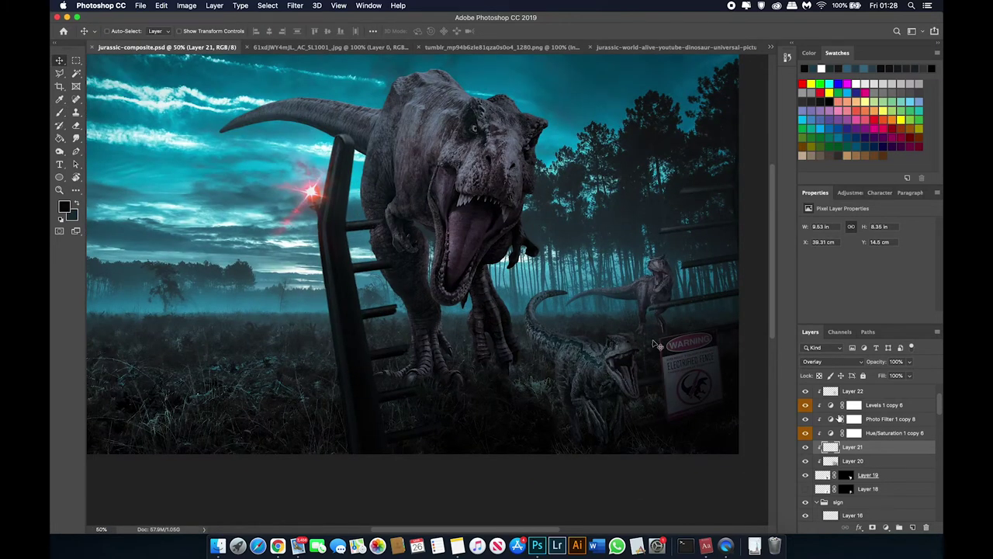
{"action": "scroll", "coordinate": [839, 418], "scroll_direction": "up", "scroll_amount": 1}
Add an Exposure adjustment above Layer 19 with exposure raised to +0.35
{"action": "left_click", "coordinate": [882, 394]}
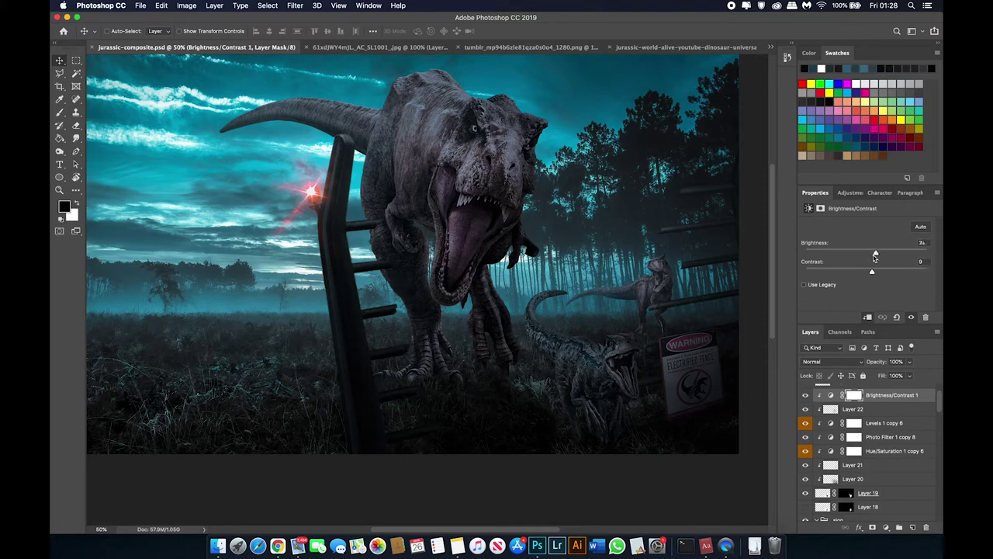
{"action": "scroll", "coordinate": [830, 435], "scroll_direction": "down", "scroll_amount": 2}
{"action": "left_click", "coordinate": [829, 441]}
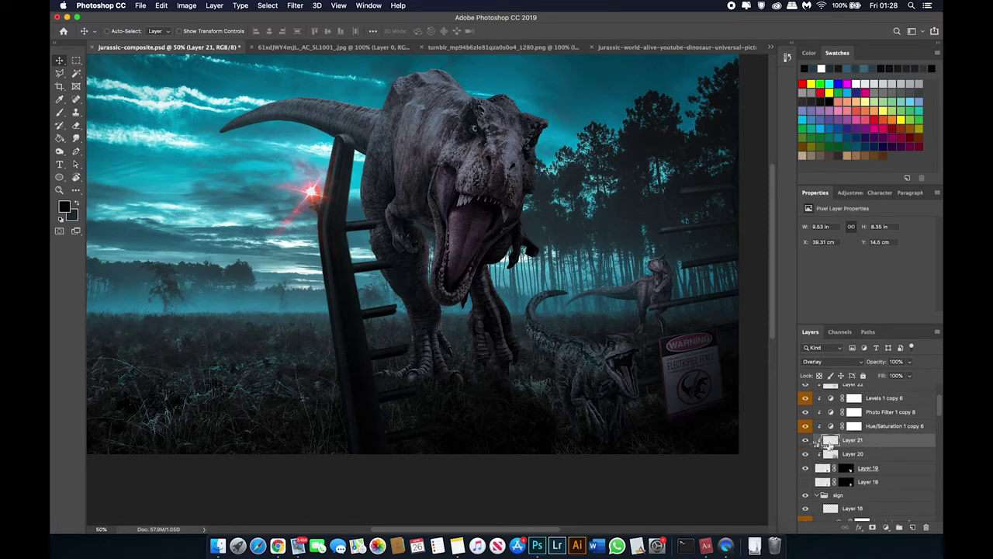
{"action": "left_click", "coordinate": [889, 471]}
{"action": "left_click", "coordinate": [885, 526]}
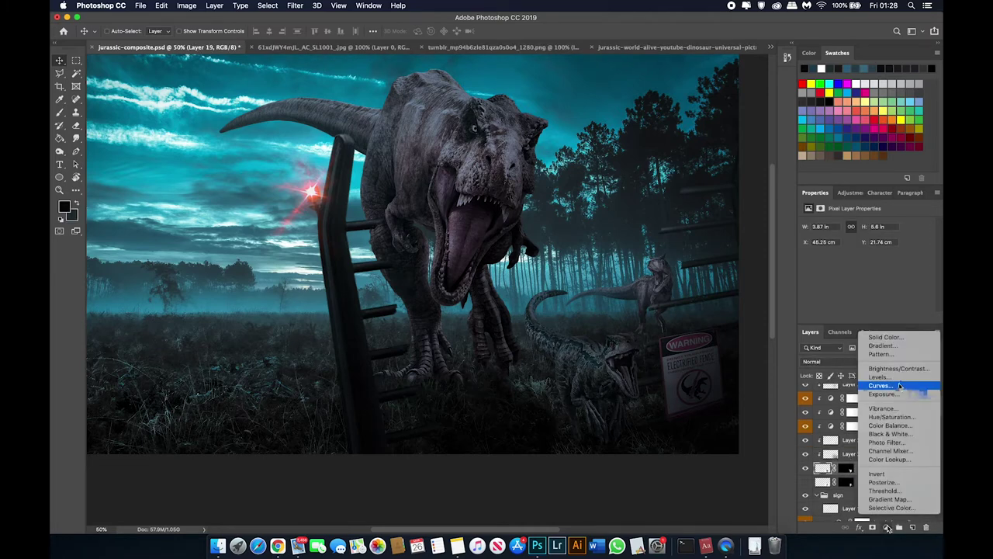
{"action": "left_click", "coordinate": [883, 393]}
{"action": "left_click_drag", "start_coordinate": [867, 250], "coordinate": [870, 252]}
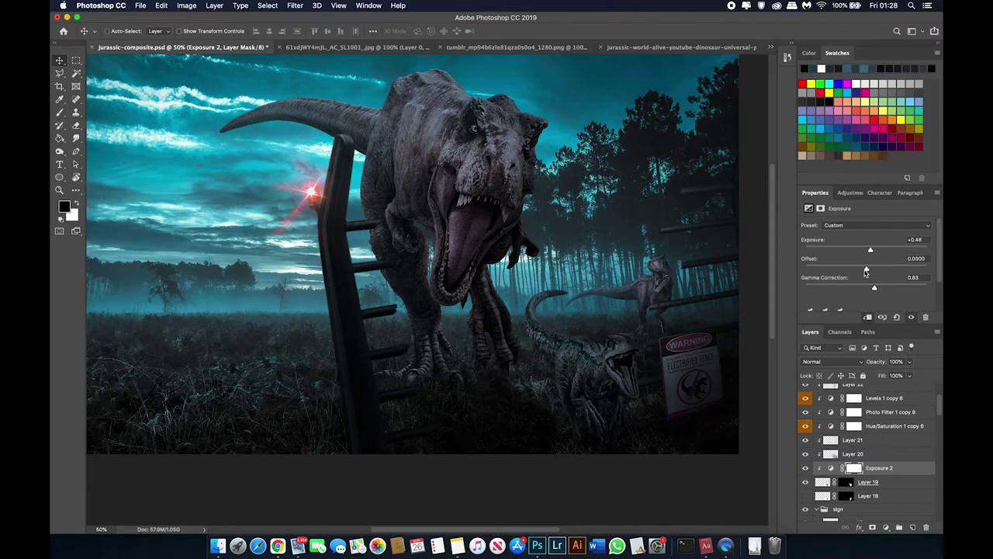
Zoom to 100% on the pterosaurs and create empty Layer 29 clipped to them
{"action": "key", "text": "super+minus"}
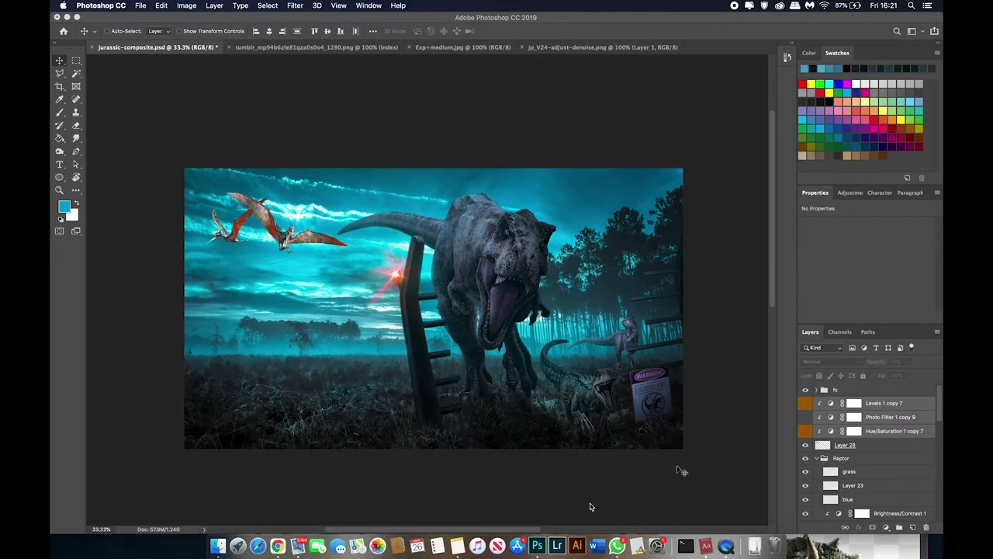
{"action": "key", "text": "super+1"}
{"action": "left_click", "coordinate": [806, 419]}
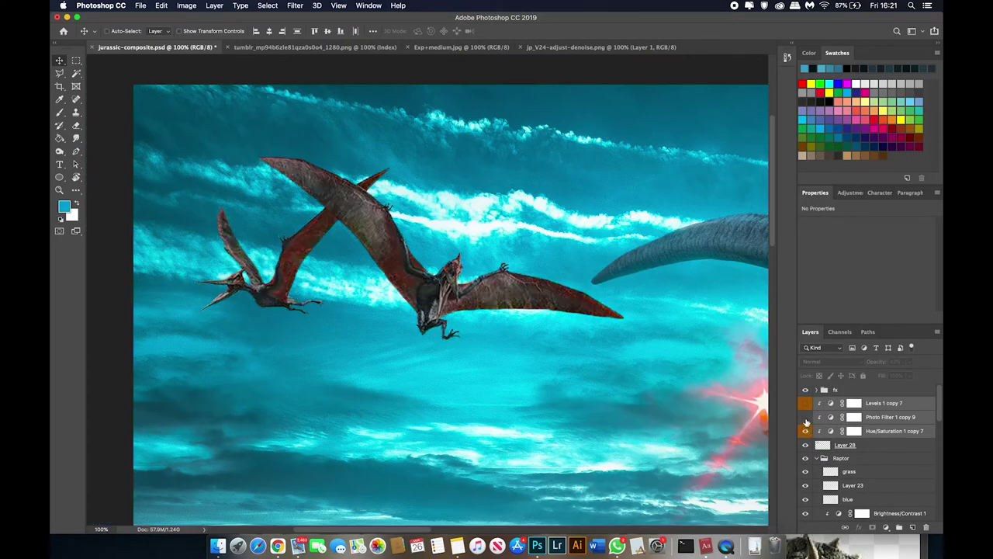
{"action": "key", "text": "super+shift+alt+n"}
{"action": "key", "text": "b"}
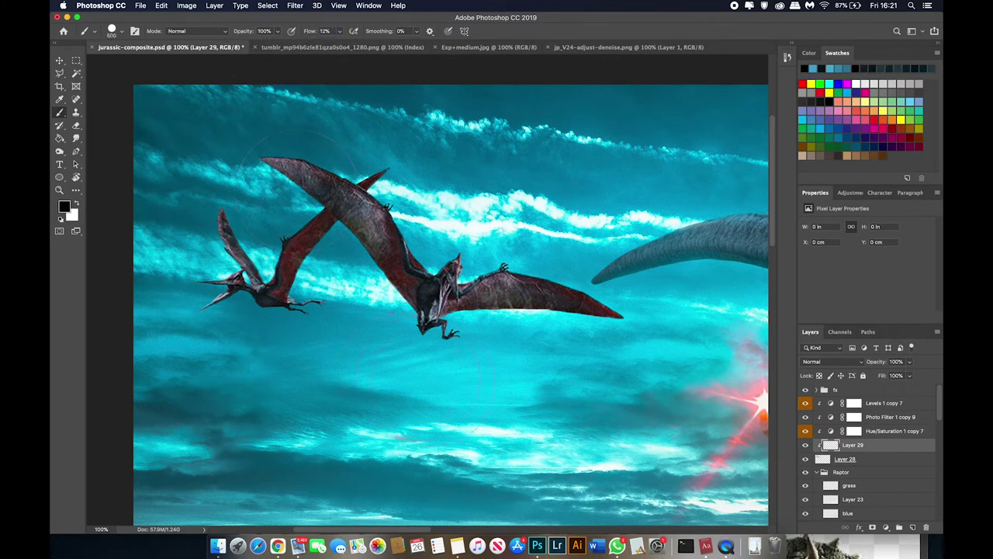
Paint low-flow black shading over the pterosaur wings and bodies on Layer 29
{"action": "left_click_drag", "start_coordinate": [431, 318], "coordinate": [558, 315]}
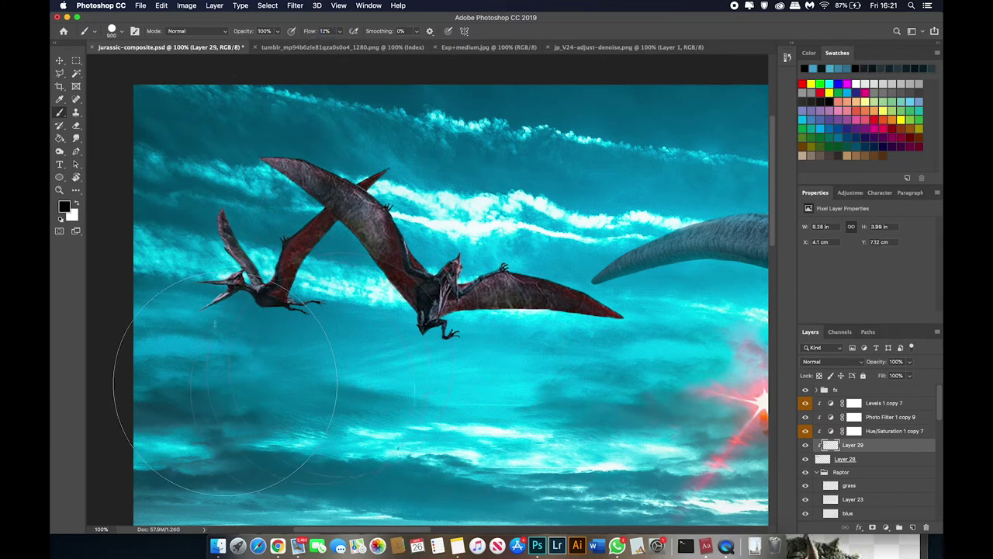
{"action": "mouse_move", "coordinate": [225, 384]}
{"action": "left_mouse_down"}
{"action": "mouse_move", "coordinate": [342, 311]}
{"action": "mouse_move", "coordinate": [380, 201]}
{"action": "mouse_move", "coordinate": [310, 303]}
{"action": "left_mouse_up"}
{"action": "left_click_drag", "start_coordinate": [364, 202], "coordinate": [574, 307]}
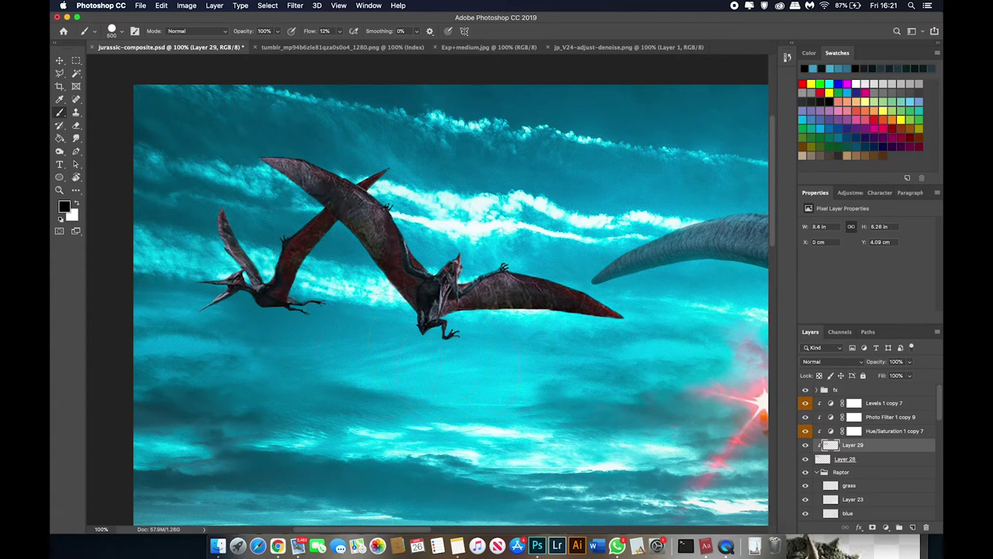
{"action": "key", "text": "super+z"}
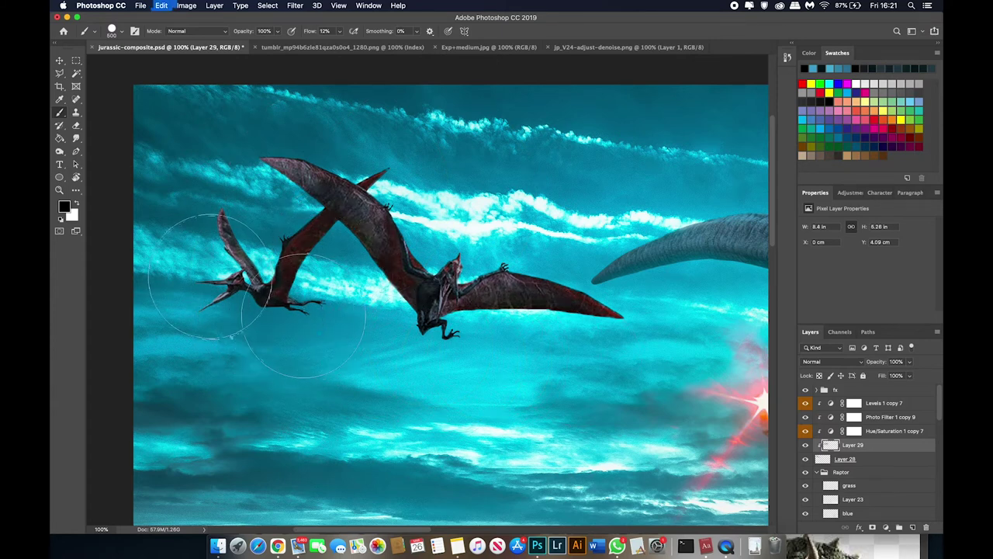
Add clipped Overlay Layer 30 and paint white highlights around the pterosaurs
{"action": "left_click", "coordinate": [80, 204]}
{"action": "left_click", "coordinate": [913, 527]}
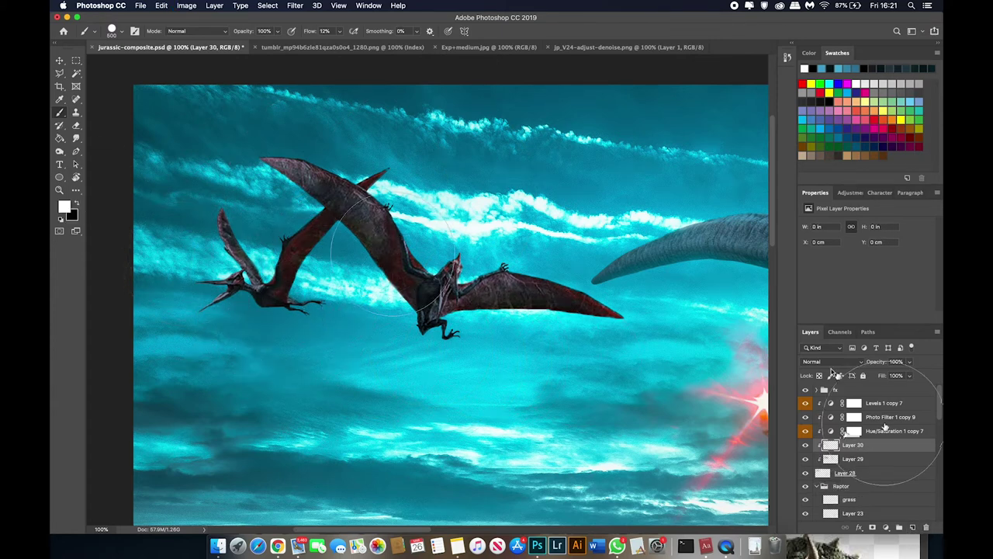
{"action": "left_click", "coordinate": [833, 361]}
{"action": "left_click", "coordinate": [823, 465]}
{"action": "mouse_move", "coordinate": [508, 200]}
{"action": "left_mouse_down"}
{"action": "mouse_move", "coordinate": [344, 88]}
{"action": "mouse_move", "coordinate": [311, 111]}
{"action": "mouse_move", "coordinate": [504, 223]}
{"action": "left_mouse_up"}
{"action": "left_click_drag", "start_coordinate": [276, 210], "coordinate": [249, 233]}
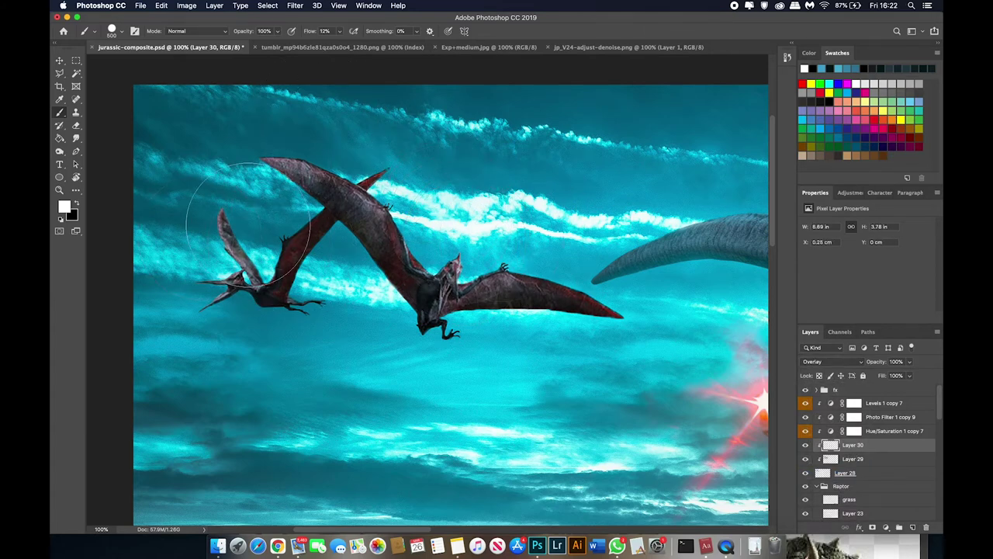
{"action": "key", "text": "super+z"}
{"action": "key", "text": "super+z"}
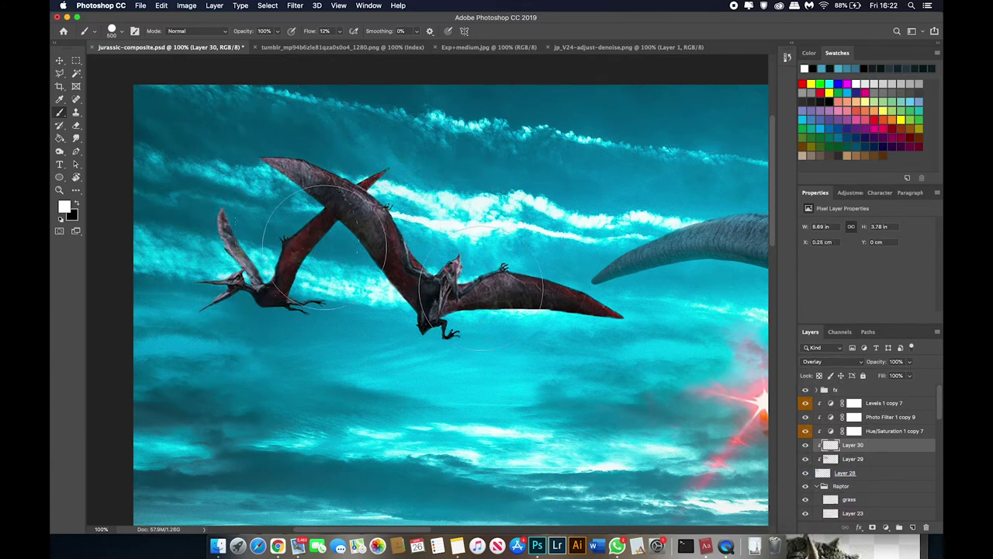
Zoom out to 50% and clip new Layer 31 to the layers below
{"action": "key", "text": "v"}
{"action": "key", "text": "super+minus"}
{"action": "key", "text": "super+minus"}
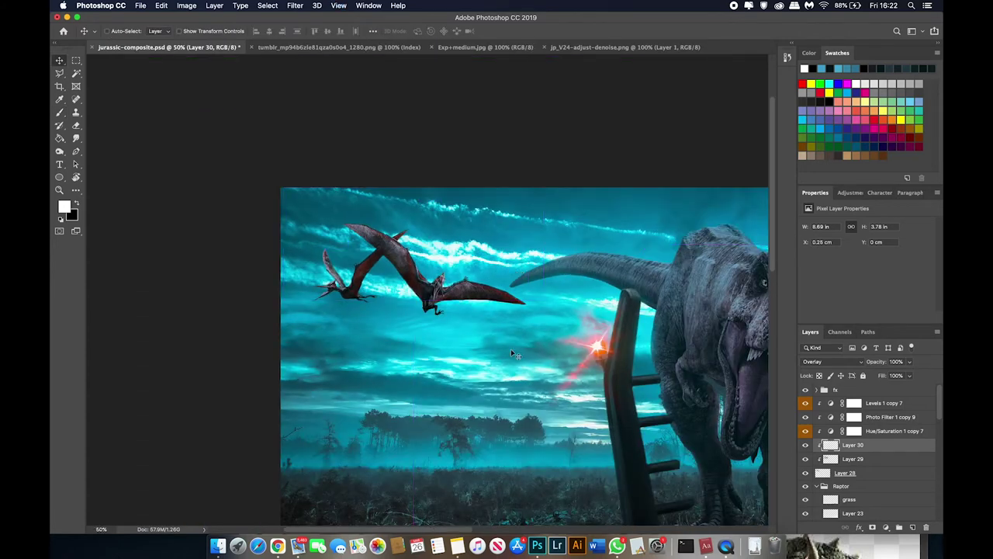
{"action": "left_click", "coordinate": [884, 402]}
{"action": "right_click", "coordinate": [912, 533]}
{"action": "left_click", "coordinate": [823, 288]}
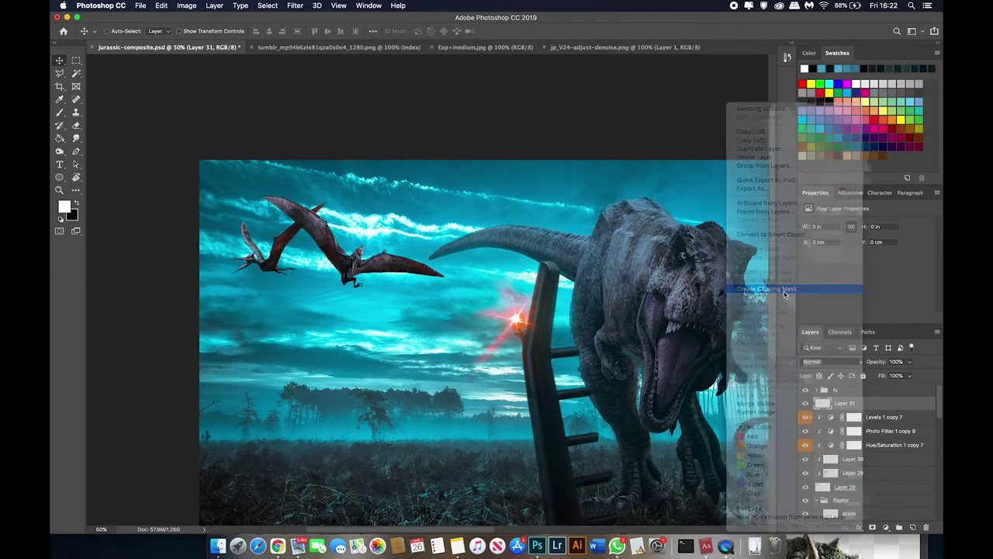
Wash soft teal over the pterosaurs with a large brush, then add Layer 32
{"action": "key", "text": "b"}
{"action": "key", "text": "x"}
{"action": "left_click", "coordinate": [416, 316], "text": "alt"}
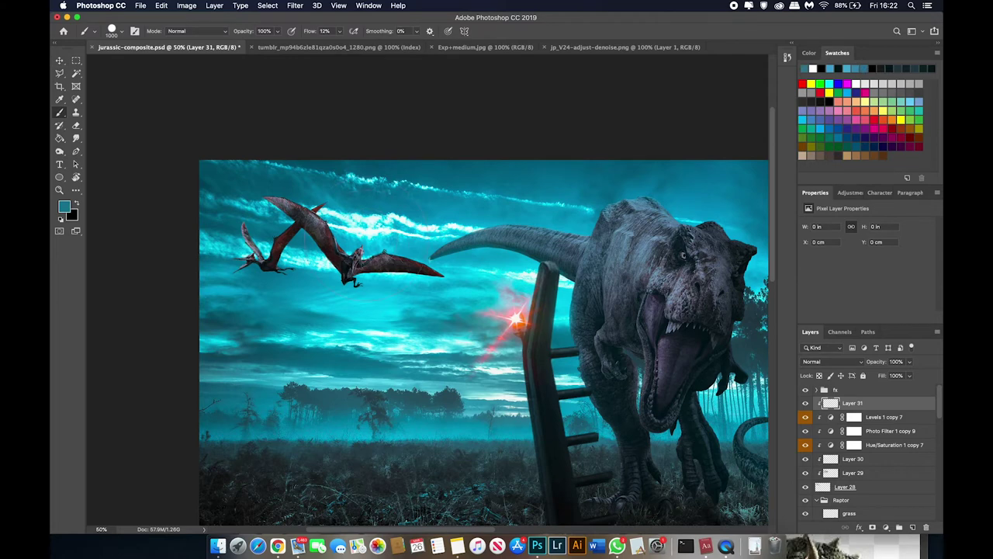
{"action": "key", "text": "bracketright"}
{"action": "key", "text": "bracketright"}
{"action": "left_click_drag", "start_coordinate": [295, 232], "coordinate": [344, 263]}
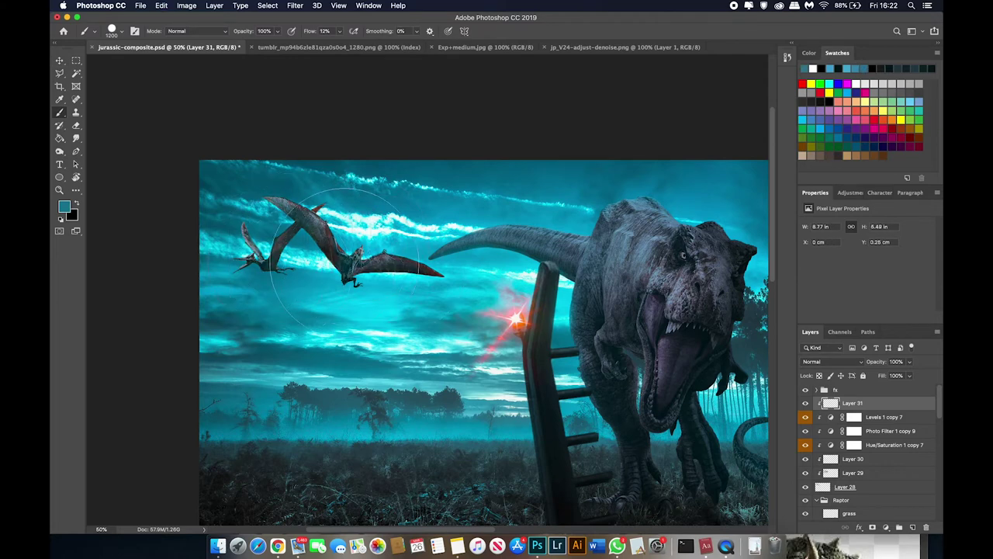
{"action": "key", "text": "bracketright"}
{"action": "key", "text": "bracketright"}
{"action": "key", "text": "bracketright"}
{"action": "left_click_drag", "start_coordinate": [303, 210], "coordinate": [334, 250]}
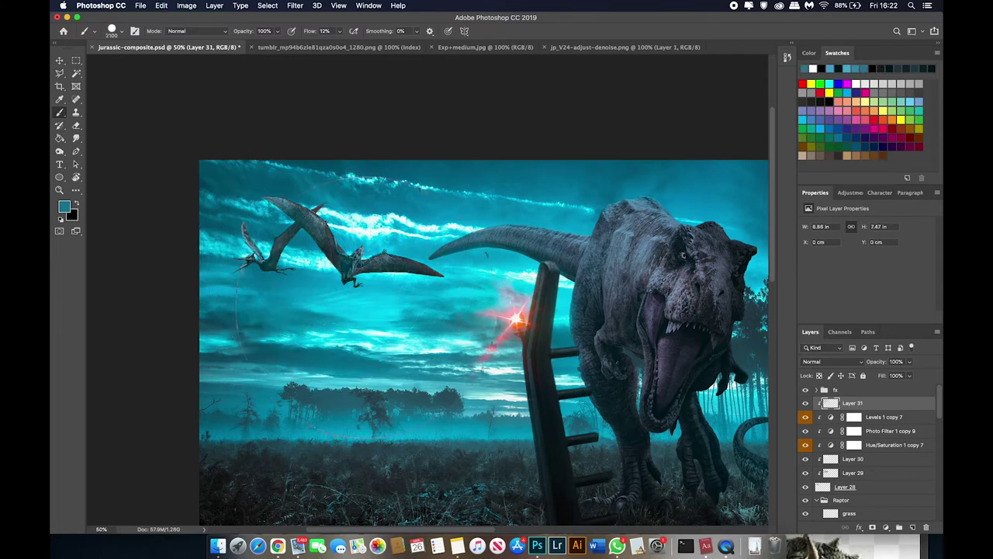
{"action": "left_click", "coordinate": [913, 527]}
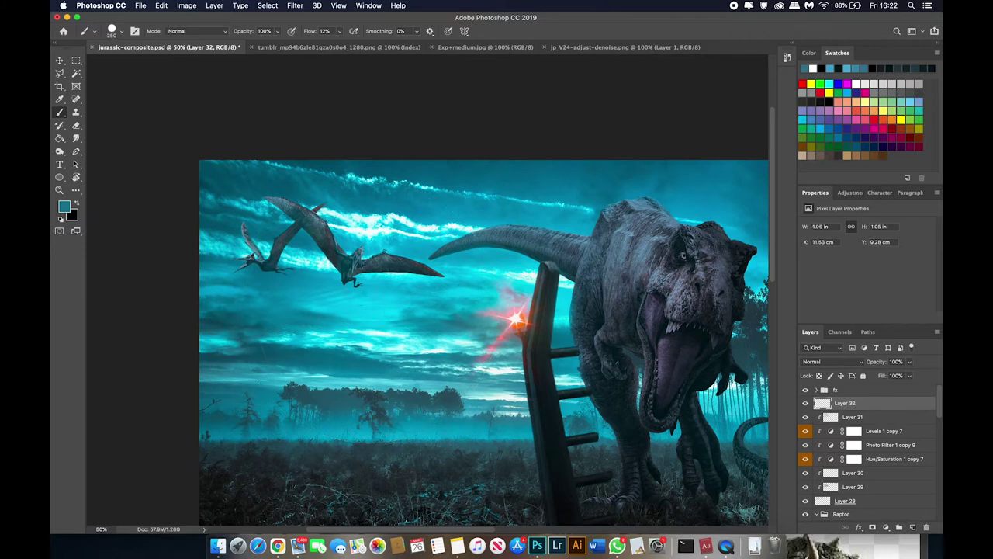
Paint faint teal shading over the pterosaur wing on Layer 32 with a 0%-hardness brush
{"action": "right_click", "coordinate": [364, 298]}
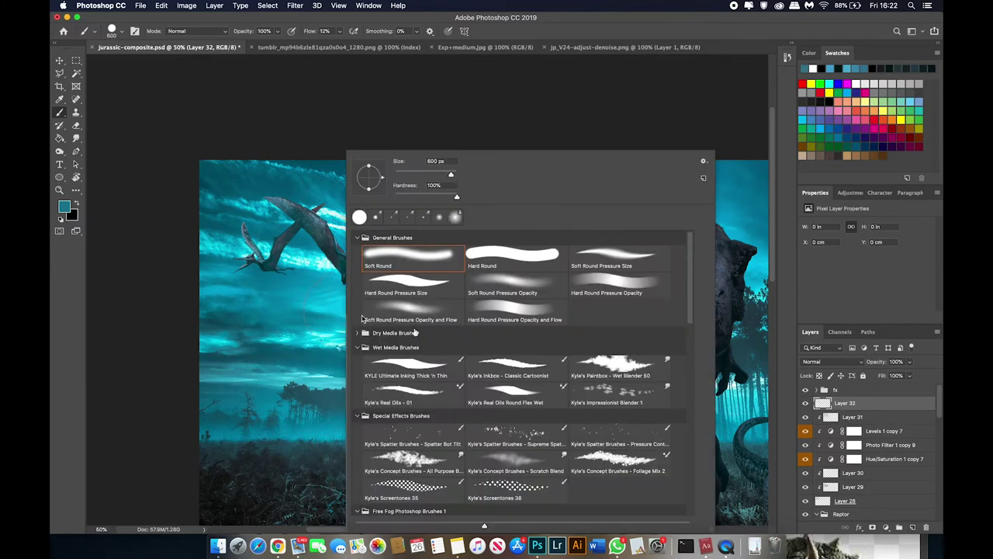
{"action": "key", "text": "Return"}
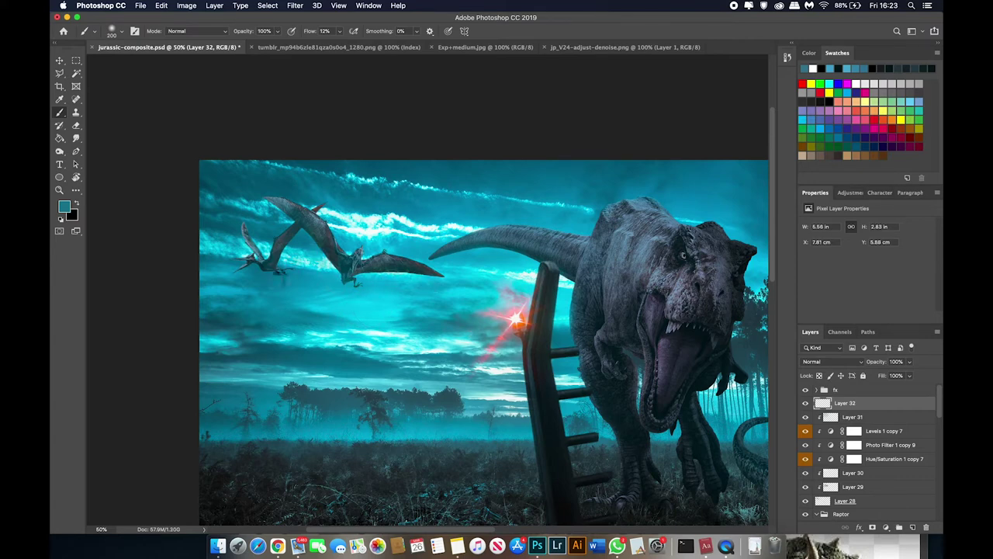
{"action": "left_click_drag", "start_coordinate": [303, 256], "coordinate": [248, 277]}
{"action": "key", "text": "bracketright"}
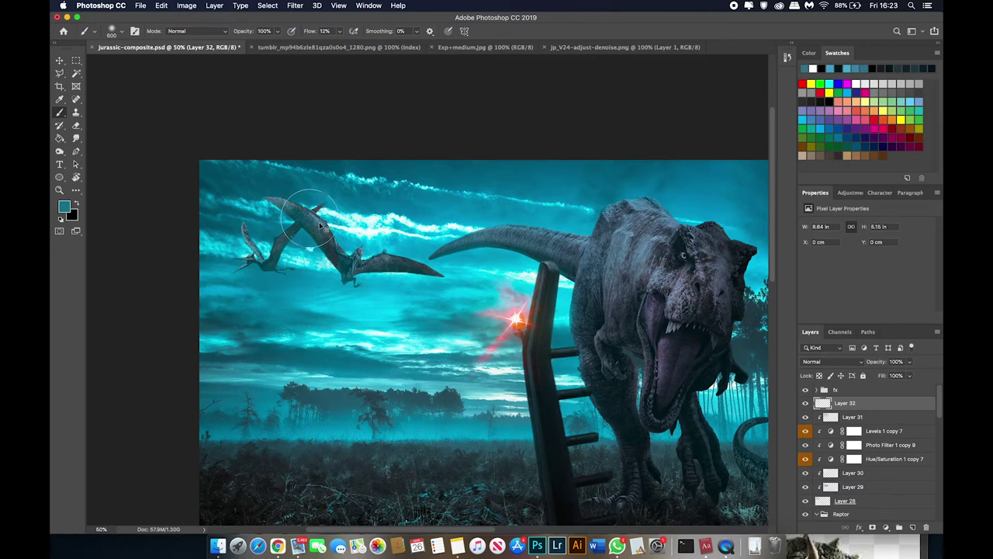
{"action": "left_click_drag", "start_coordinate": [291, 229], "coordinate": [303, 215]}
{"action": "key", "text": "super+minus"}
{"action": "key", "text": "v"}
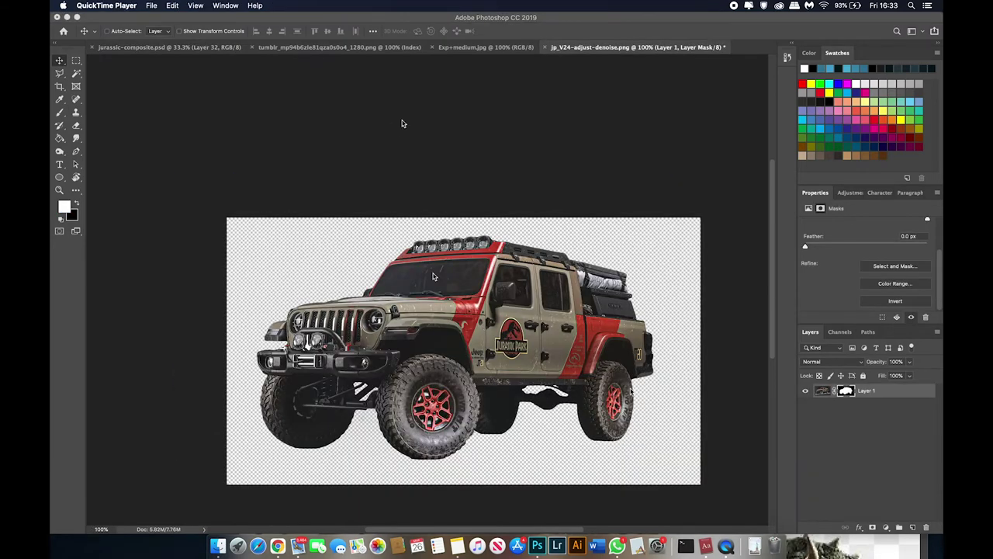
Bring the jeep into the composite as Layer 33, moving, enlarging and tilting it slightly
{"action": "left_click", "coordinate": [474, 282]}
{"action": "mouse_move", "coordinate": [230, 101]}
{"action": "left_mouse_down"}
{"action": "mouse_move", "coordinate": [186, 60]}
{"action": "mouse_move", "coordinate": [158, 95]}
{"action": "mouse_move", "coordinate": [194, 62]}
{"action": "mouse_move", "coordinate": [407, 357]}
{"action": "mouse_move", "coordinate": [275, 392]}
{"action": "left_mouse_up"}
{"action": "key", "text": "ctrl+t"}
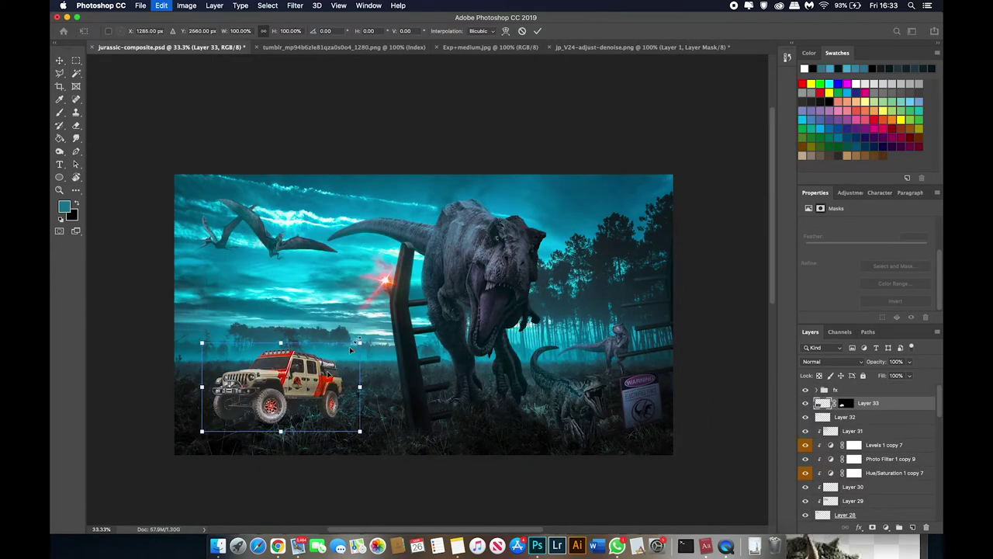
{"action": "left_click_drag", "start_coordinate": [359, 343], "coordinate": [397, 322]}
{"action": "left_click_drag", "start_coordinate": [416, 372], "coordinate": [419, 365]}
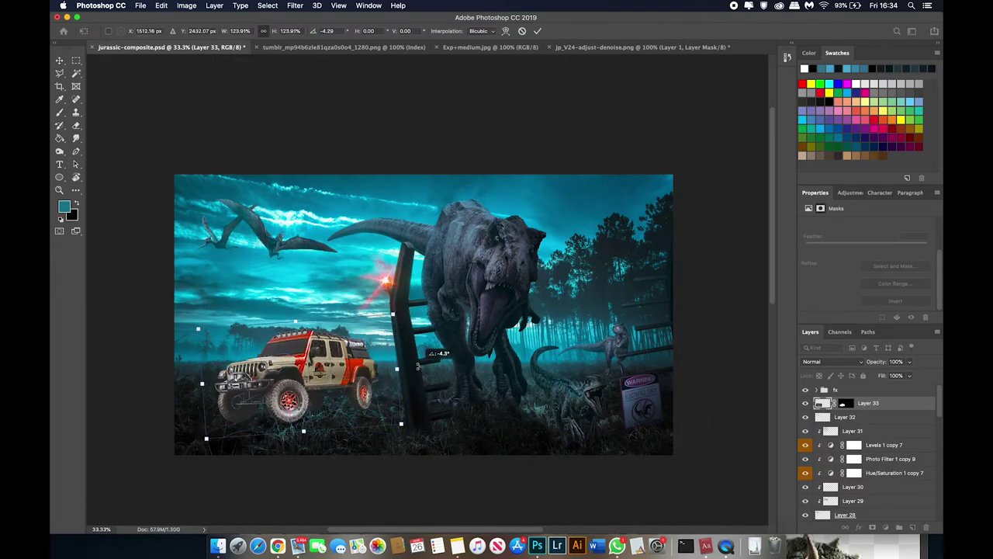
Mirror the jeep, enlarge it into the lower-left grass, commit, and group the pterosaur layers
{"action": "right_click", "coordinate": [318, 381]}
{"action": "left_click", "coordinate": [341, 502]}
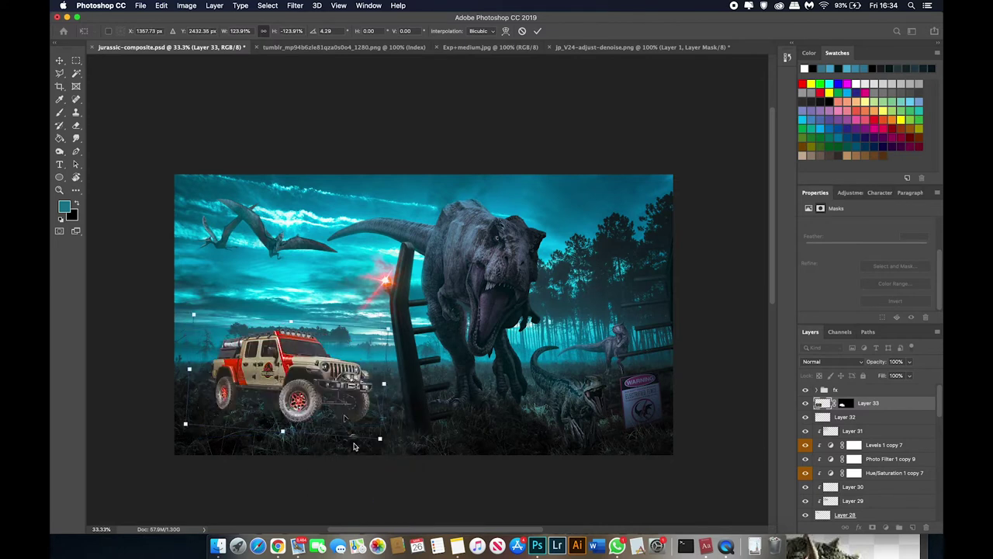
{"action": "right_click", "coordinate": [345, 391]}
{"action": "left_click", "coordinate": [375, 516]}
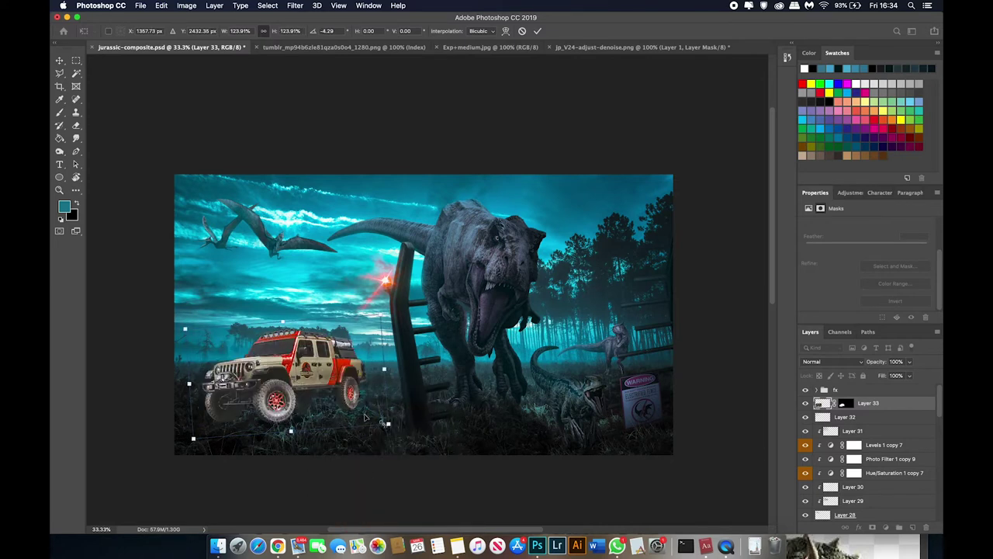
{"action": "left_click_drag", "start_coordinate": [387, 423], "coordinate": [415, 435]}
{"action": "mouse_move", "coordinate": [354, 373]}
{"action": "left_mouse_down"}
{"action": "mouse_move", "coordinate": [314, 372]}
{"action": "mouse_move", "coordinate": [320, 384]}
{"action": "left_mouse_up"}
{"action": "key", "text": "Return"}
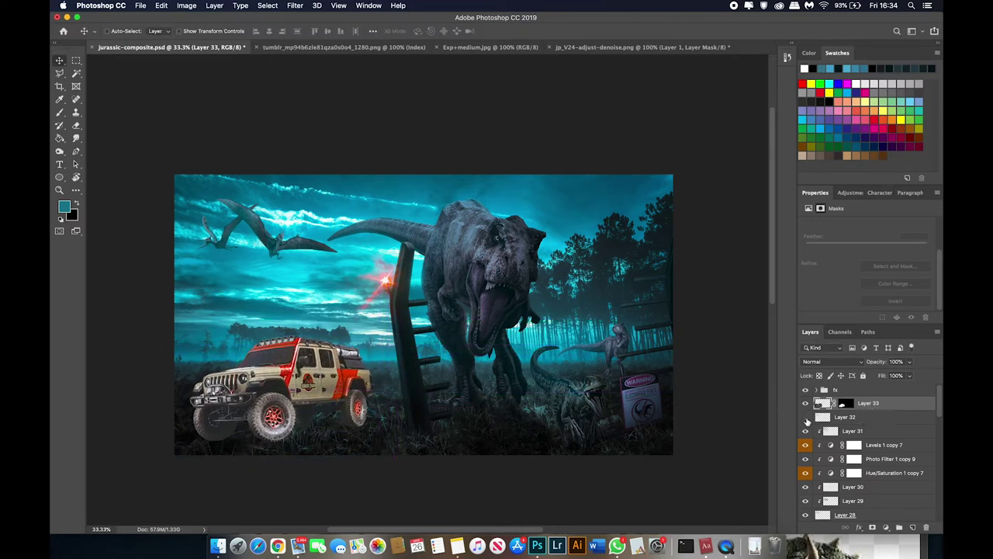
{"action": "key", "text": "super+g"}
Name the group Birds and clip copies of the colour adjustments to jeep Layer 33
{"action": "double_click", "coordinate": [841, 391]}
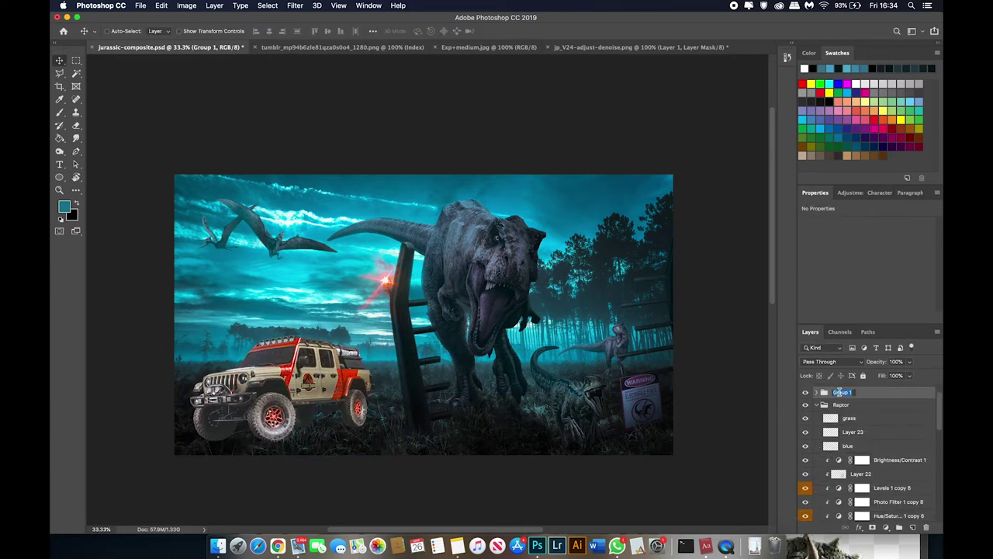
{"action": "key", "text": "Return"}
{"action": "left_click", "coordinate": [811, 404]}
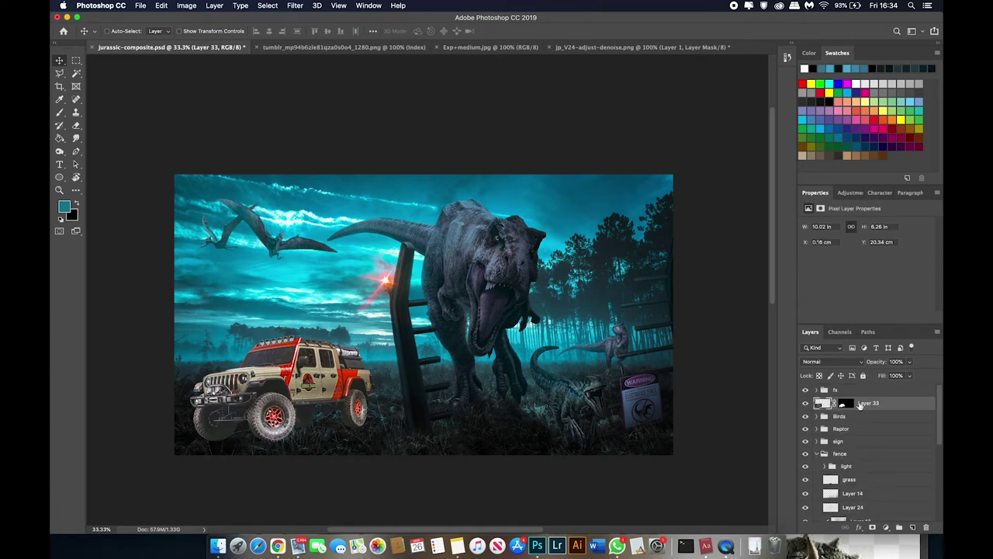
{"action": "left_click", "coordinate": [824, 416]}
{"action": "left_click_drag", "start_coordinate": [885, 473], "coordinate": [893, 399]}
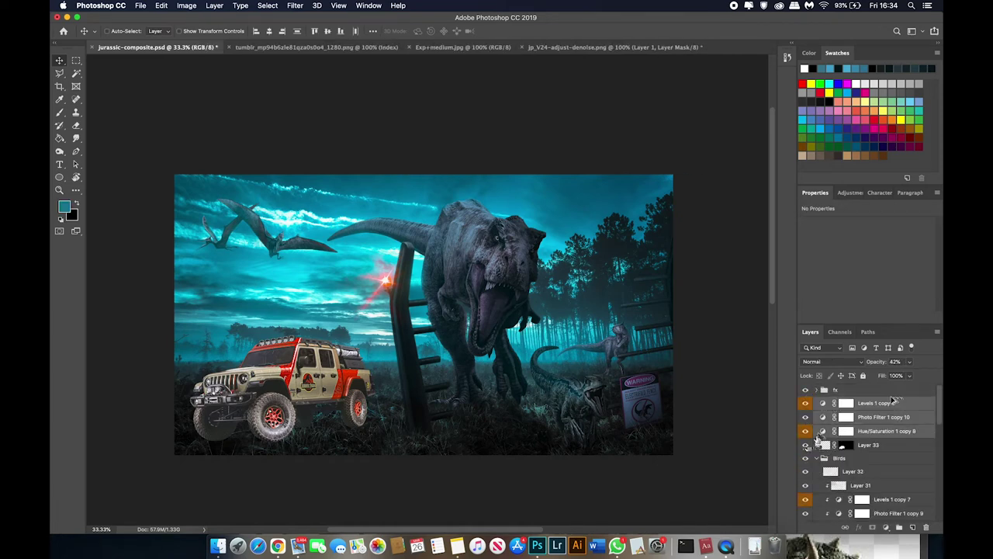
{"action": "right_click", "coordinate": [884, 416]}
{"action": "left_click", "coordinate": [807, 289]}
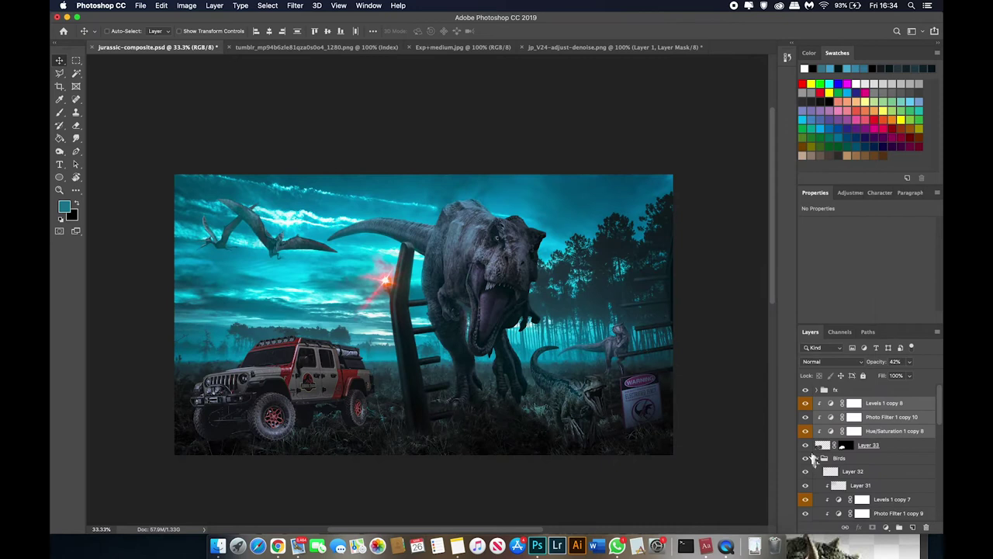
Re-tilt jeep Layer 33 about 2.7° clockwise
{"action": "left_click", "coordinate": [897, 449]}
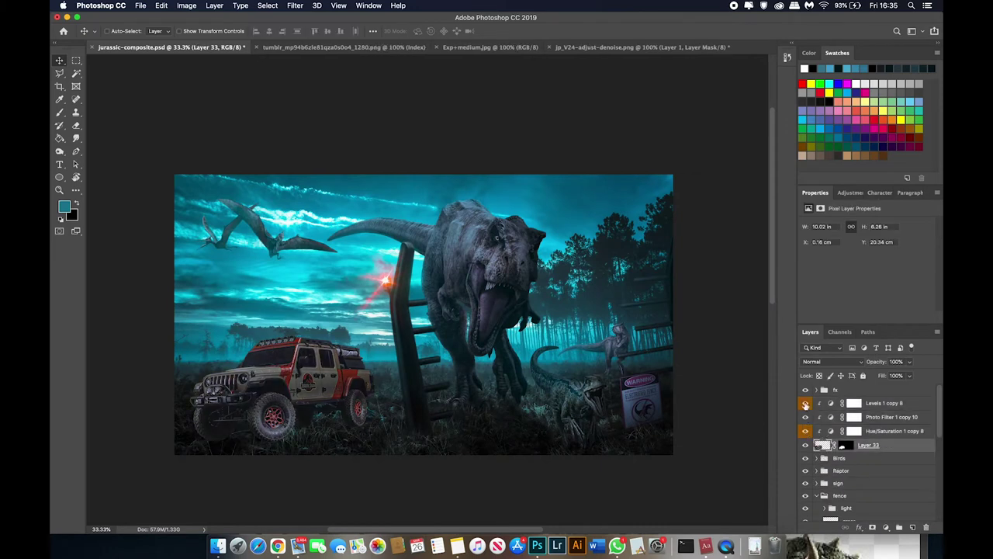
{"action": "key", "text": "super+t"}
{"action": "left_click_drag", "start_coordinate": [445, 382], "coordinate": [445, 390]}
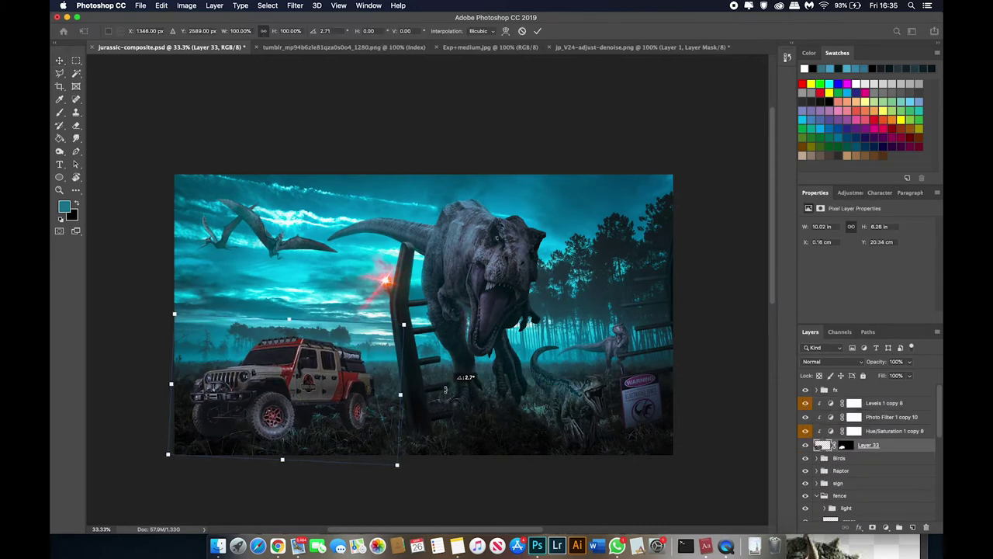
{"action": "key", "text": "Return"}
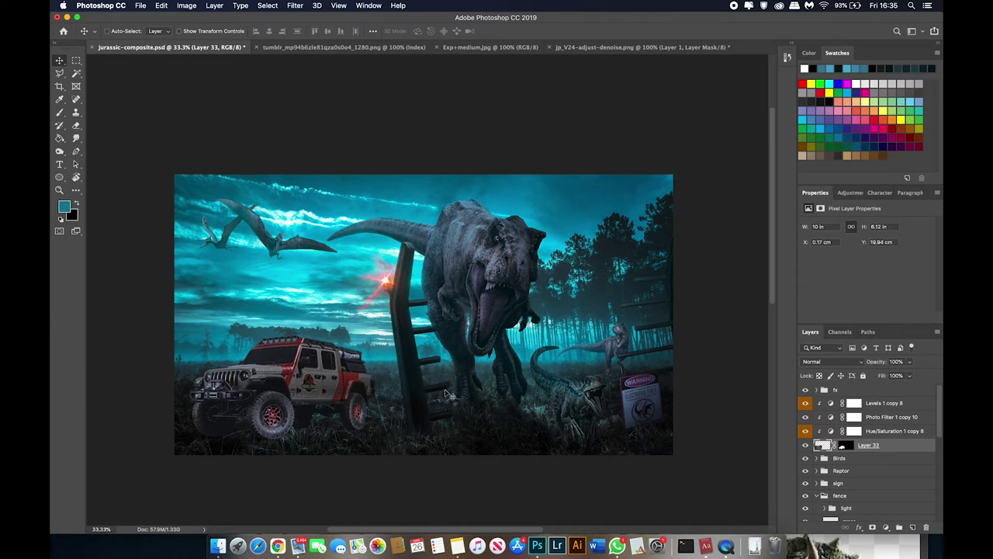
{"action": "scroll", "coordinate": [869, 466], "scroll_direction": "down", "scroll_amount": 5}
On new Layer 34, clone grass with a 600 brush over the jeep's front wheel and ground
{"action": "left_click", "coordinate": [868, 500]}
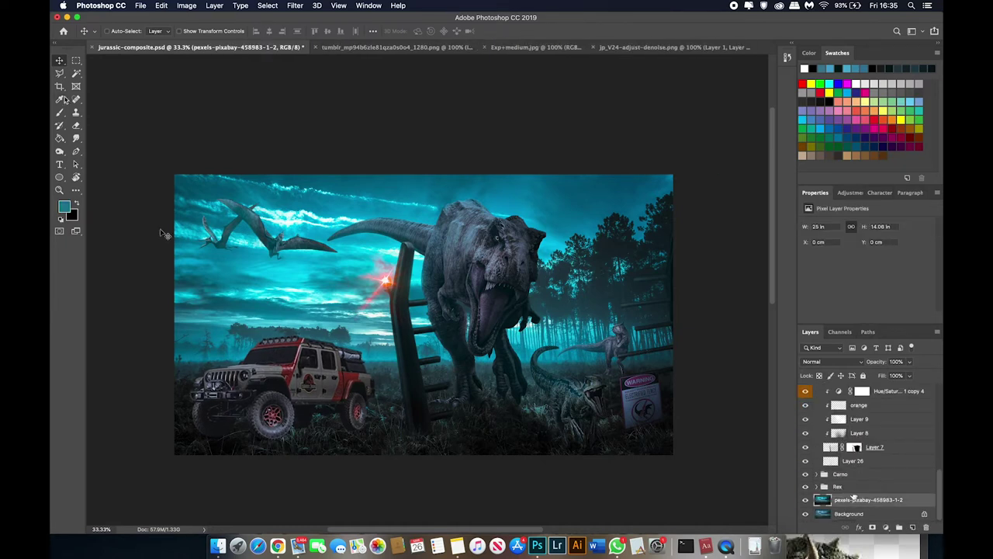
{"action": "key", "text": "s"}
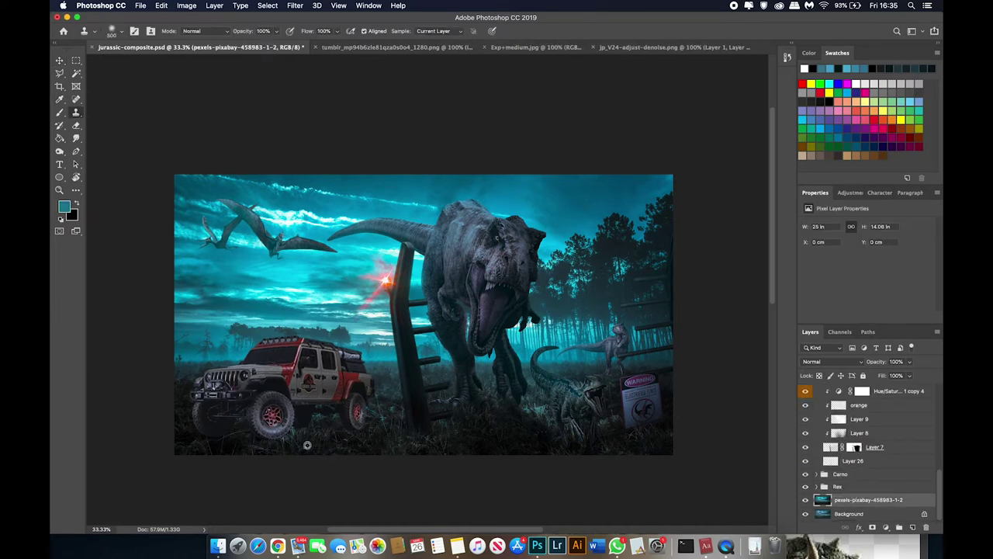
{"action": "key", "text": "super+shift+alt+n"}
{"action": "key", "text": "bracketright"}
{"action": "key", "text": "bracketright"}
{"action": "key", "text": "bracketright"}
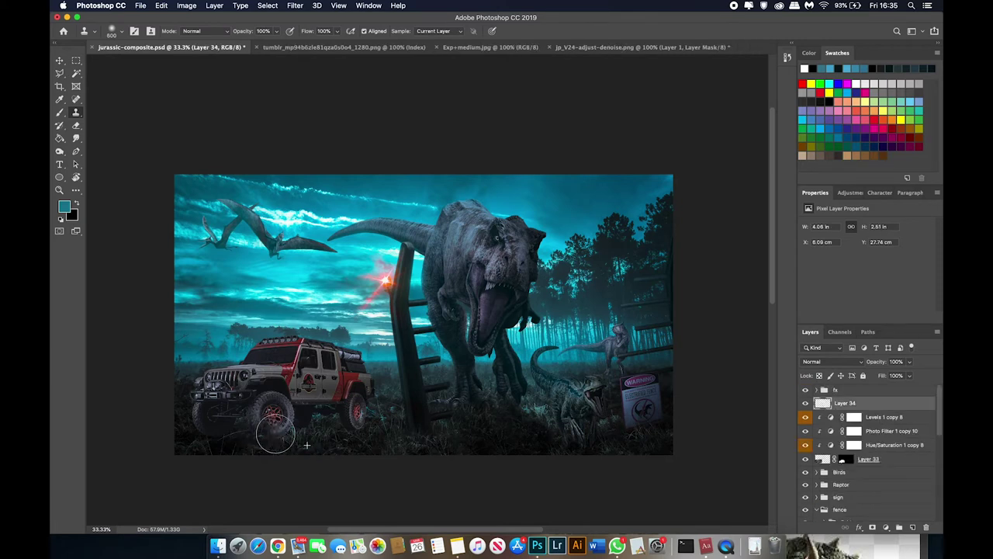
{"action": "mouse_move", "coordinate": [276, 433]}
{"action": "left_mouse_down"}
{"action": "mouse_move", "coordinate": [188, 428]}
{"action": "mouse_move", "coordinate": [345, 421]}
{"action": "mouse_move", "coordinate": [388, 466]}
{"action": "mouse_move", "coordinate": [375, 426]}
{"action": "left_mouse_up"}
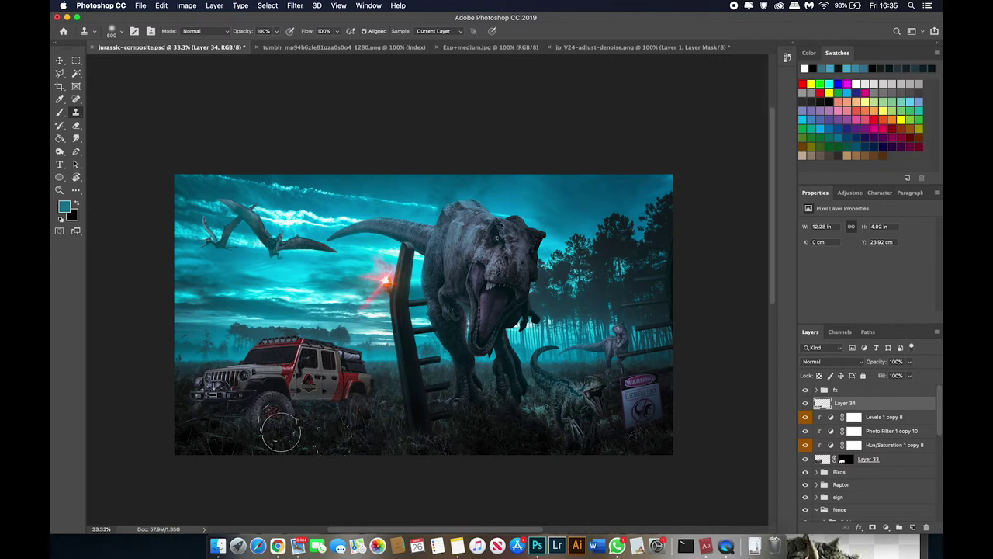
{"action": "mouse_move", "coordinate": [280, 430]}
{"action": "left_mouse_down"}
{"action": "mouse_move", "coordinate": [377, 450]}
{"action": "mouse_move", "coordinate": [246, 417]}
{"action": "mouse_move", "coordinate": [250, 428]}
{"action": "left_mouse_up"}
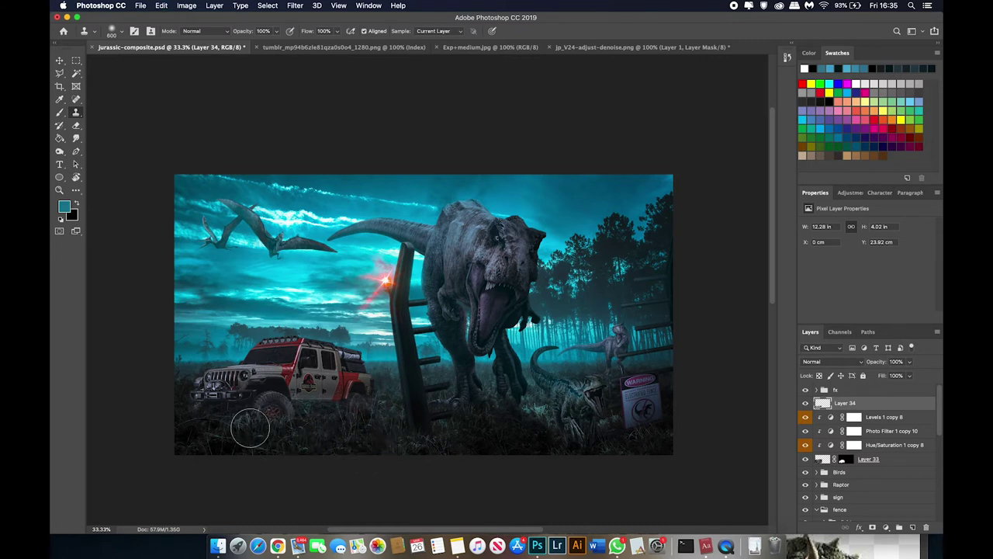
On new Layer 35, paint black at 11% flow with a huge brush around the jeep's base
{"action": "key", "text": "b"}
{"action": "key", "text": "ctrl+shift+alt+n"}
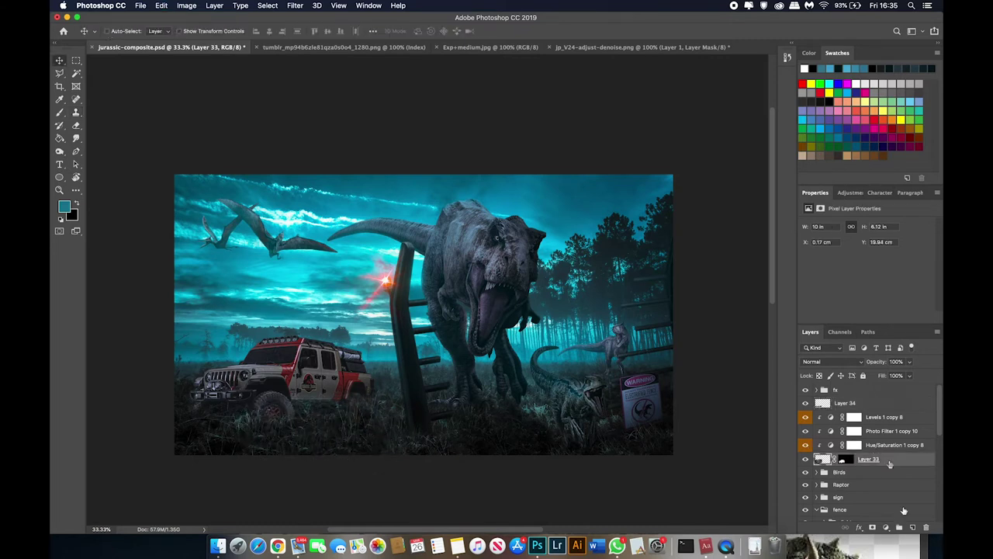
{"action": "key", "text": "bracketright"}
{"action": "key", "text": "bracketright"}
{"action": "key", "text": "bracketright"}
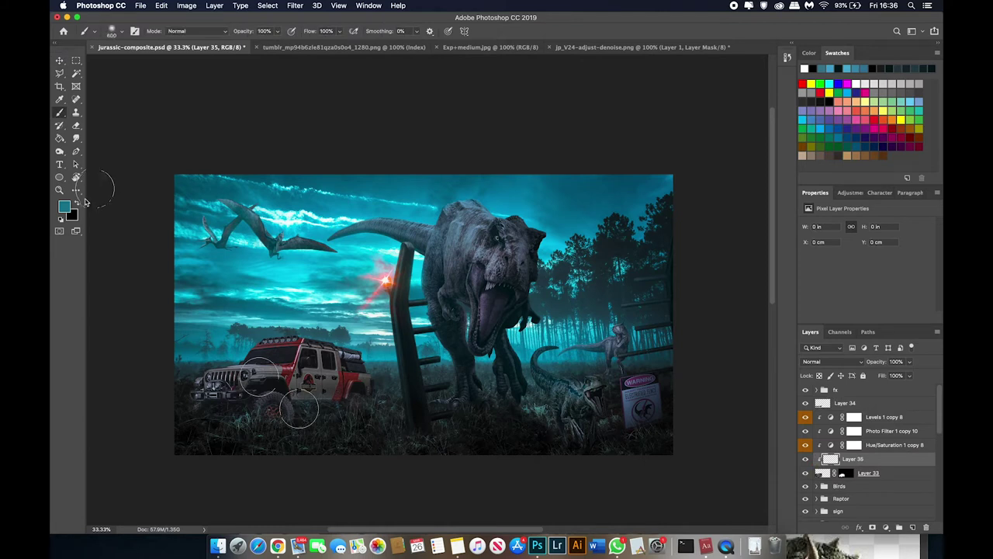
{"action": "key", "text": "x"}
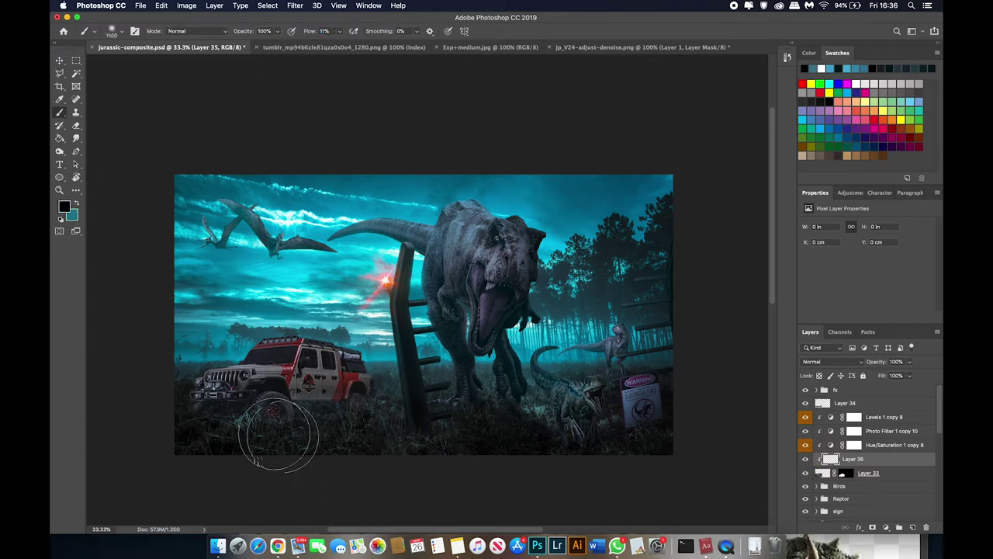
{"action": "key", "text": "bracketright"}
{"action": "key", "text": "bracketright"}
{"action": "key", "text": "bracketright"}
{"action": "left_click_drag", "start_coordinate": [221, 410], "coordinate": [256, 411]}
{"action": "scroll", "coordinate": [256, 411], "scroll_direction": "up", "scroll_amount": 2}
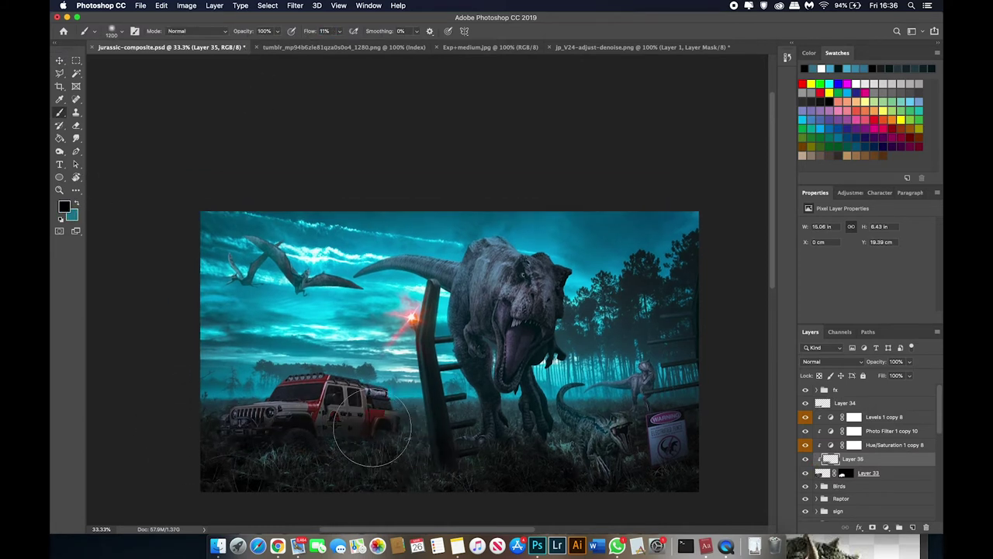
{"action": "key", "text": "bracketright"}
{"action": "key", "text": "bracketright"}
{"action": "key", "text": "bracketright"}
{"action": "left_click_drag", "start_coordinate": [384, 419], "coordinate": [310, 450]}
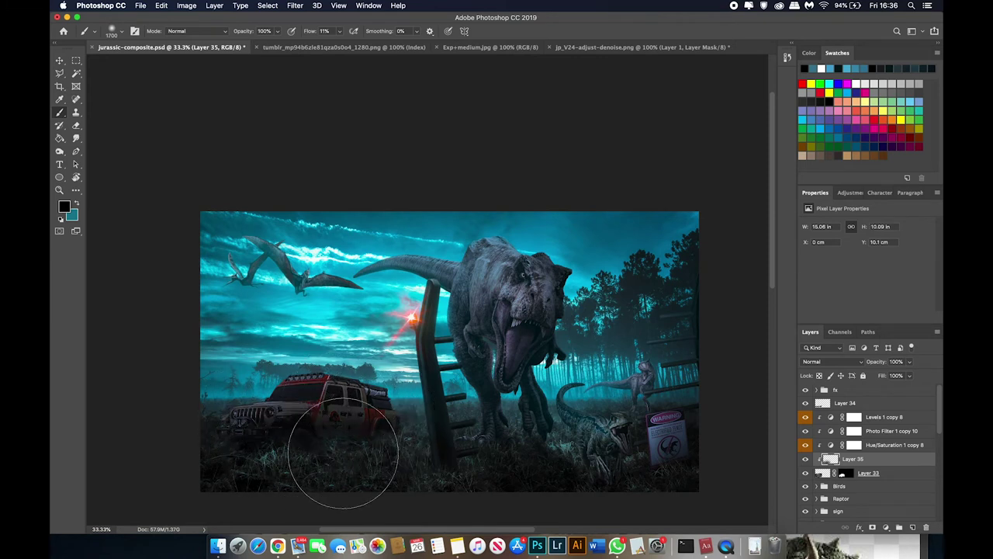
{"action": "scroll", "coordinate": [310, 450], "scroll_direction": "down", "scroll_amount": 2}
Add Overlay Layer 36 and paint white light over the jeep and the left edge
{"action": "key", "text": "d"}
{"action": "left_click", "coordinate": [75, 203]}
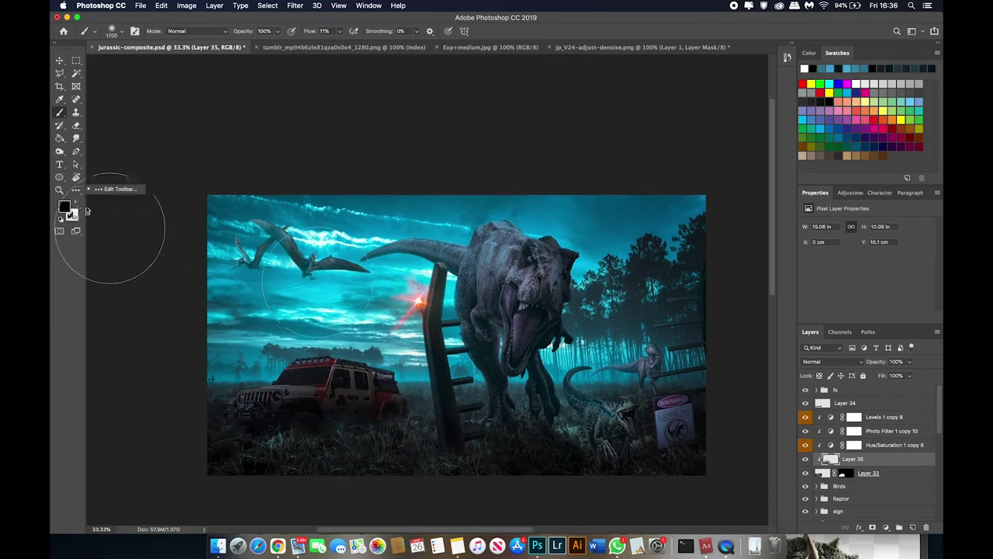
{"action": "left_click", "coordinate": [913, 527]}
{"action": "left_click", "coordinate": [838, 362]}
{"action": "left_click", "coordinate": [814, 469]}
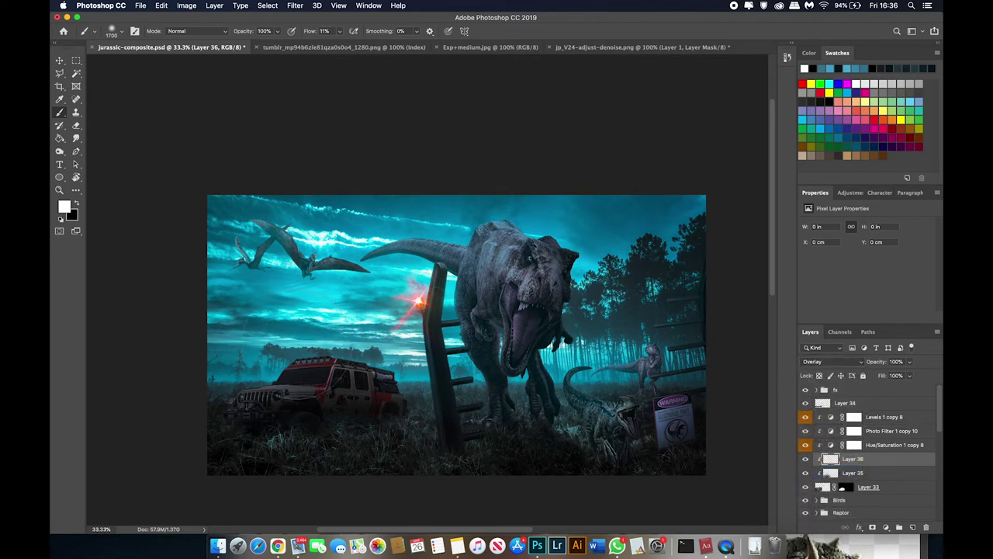
{"action": "left_click_drag", "start_coordinate": [295, 377], "coordinate": [372, 376]}
{"action": "left_click_drag", "start_coordinate": [233, 380], "coordinate": [388, 372]}
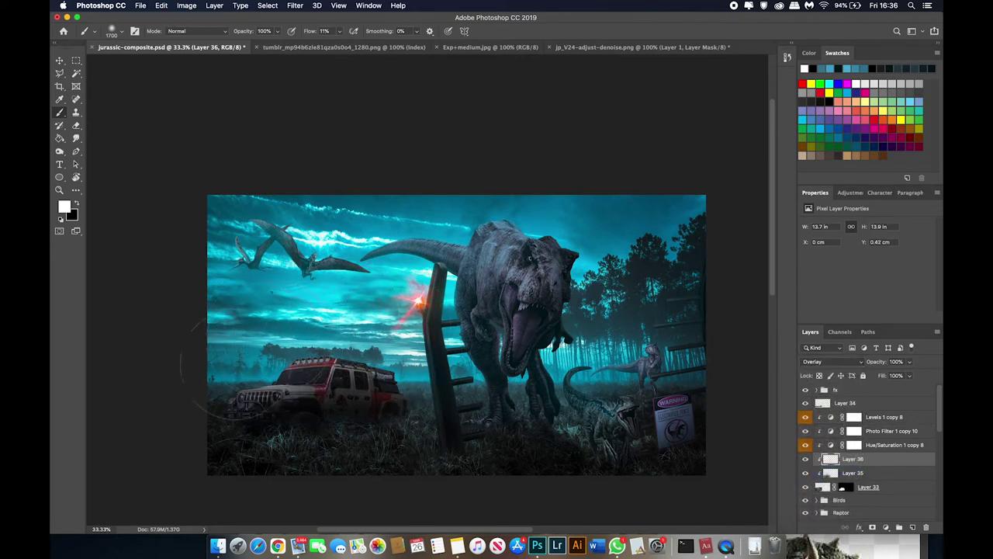
{"action": "left_click_drag", "start_coordinate": [234, 364], "coordinate": [178, 308]}
Select Layer 34 and paint over the speckles by the jeep's lower door with a 125 soft brush
{"action": "key", "text": "e"}
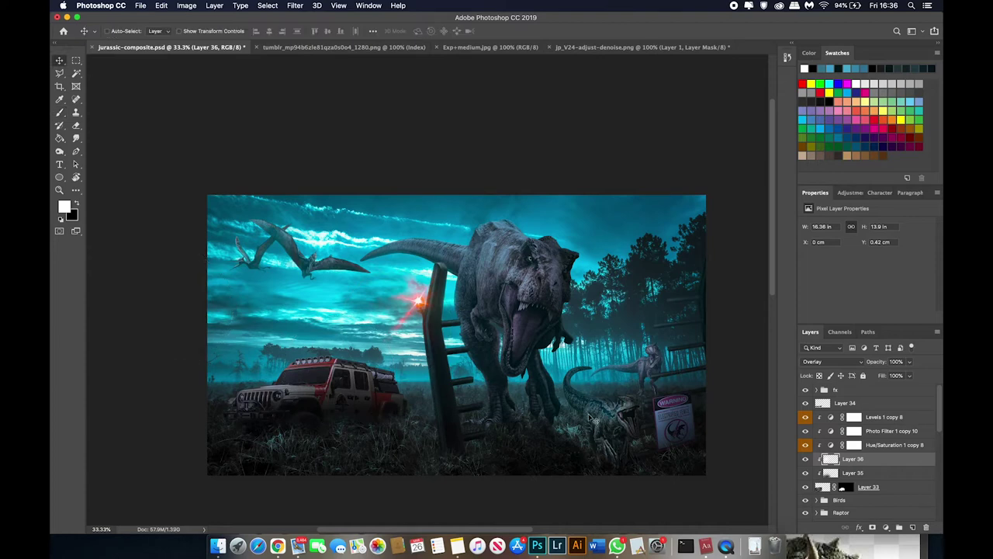
{"action": "left_click", "coordinate": [845, 403]}
{"action": "scroll", "coordinate": [356, 402], "scroll_direction": "up", "scroll_amount": 5}
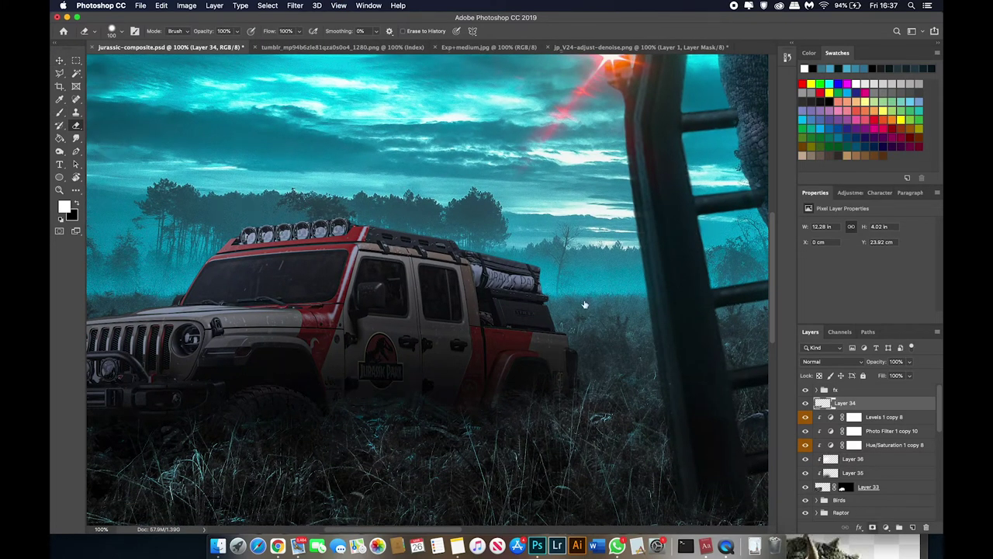
{"action": "key", "text": "b"}
{"action": "right_click", "coordinate": [556, 287]}
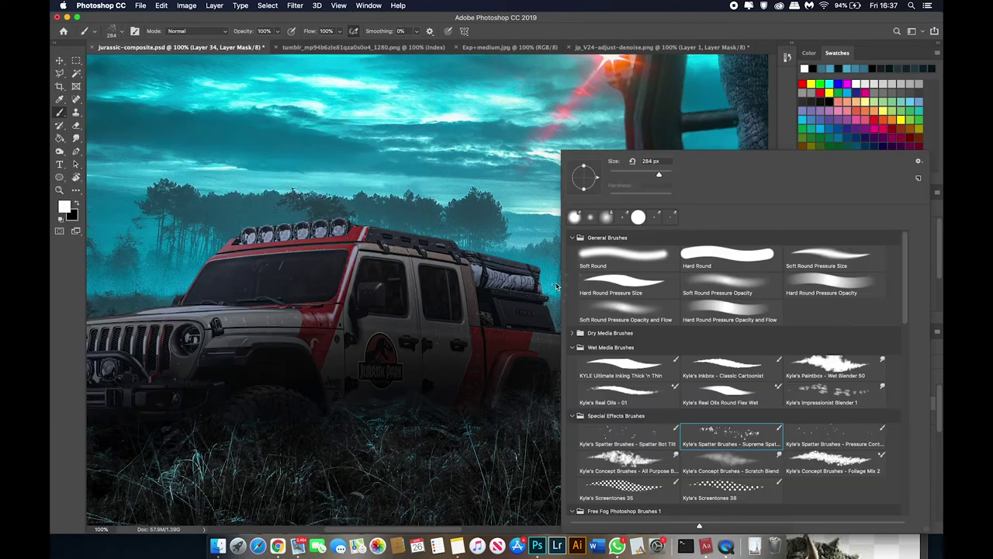
{"action": "key", "text": "Escape"}
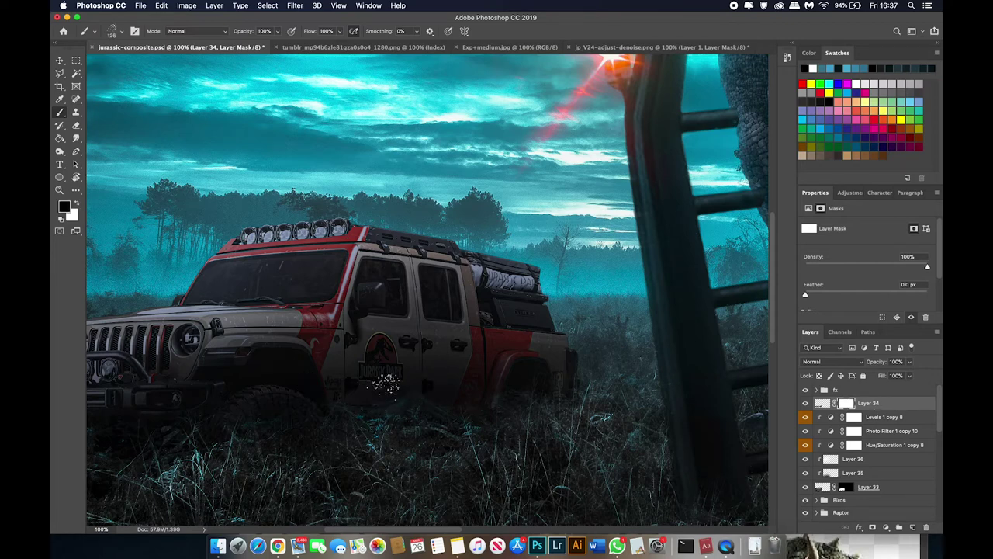
{"action": "key", "text": "bracketright"}
{"action": "key", "text": "bracketright"}
{"action": "key", "text": "bracketright"}
{"action": "left_click_drag", "start_coordinate": [423, 396], "coordinate": [465, 396]}
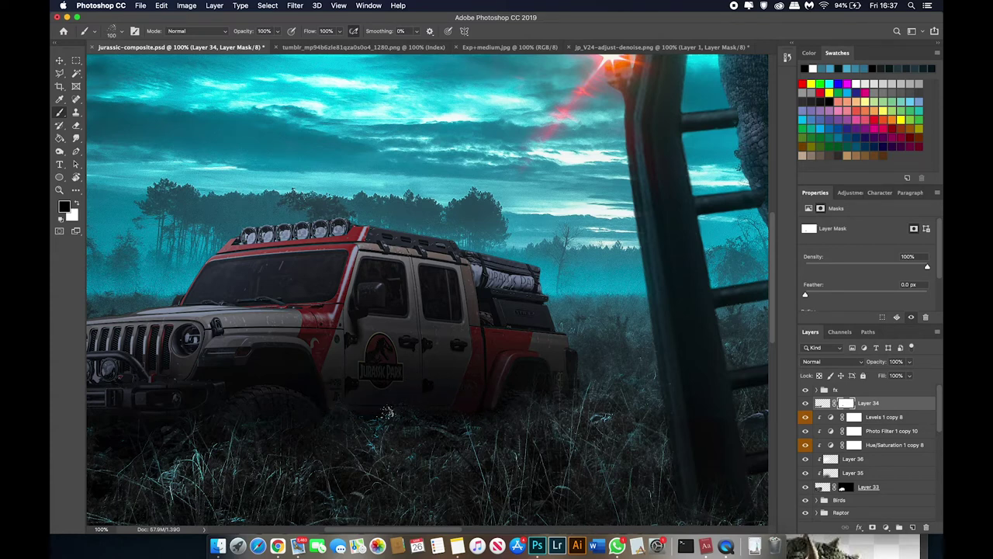
Switch the paint colour to white, adjust the soft brush, and return to 100% on the jeep
{"action": "key", "text": "e"}
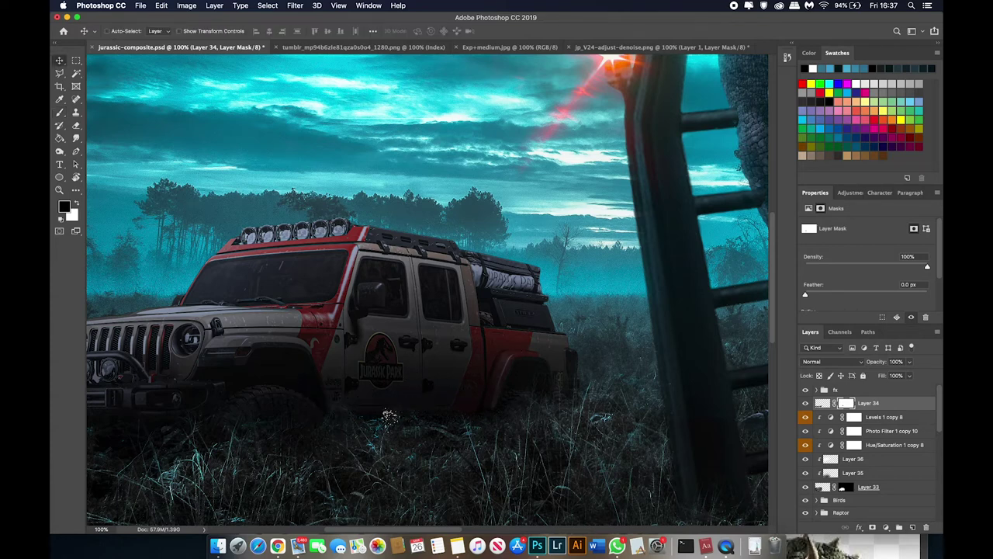
{"action": "scroll", "coordinate": [445, 471], "scroll_direction": "down", "scroll_amount": 3}
{"action": "scroll", "coordinate": [445, 470], "scroll_direction": "up", "scroll_amount": 3}
{"action": "scroll", "coordinate": [445, 470], "scroll_direction": "up", "scroll_amount": 1}
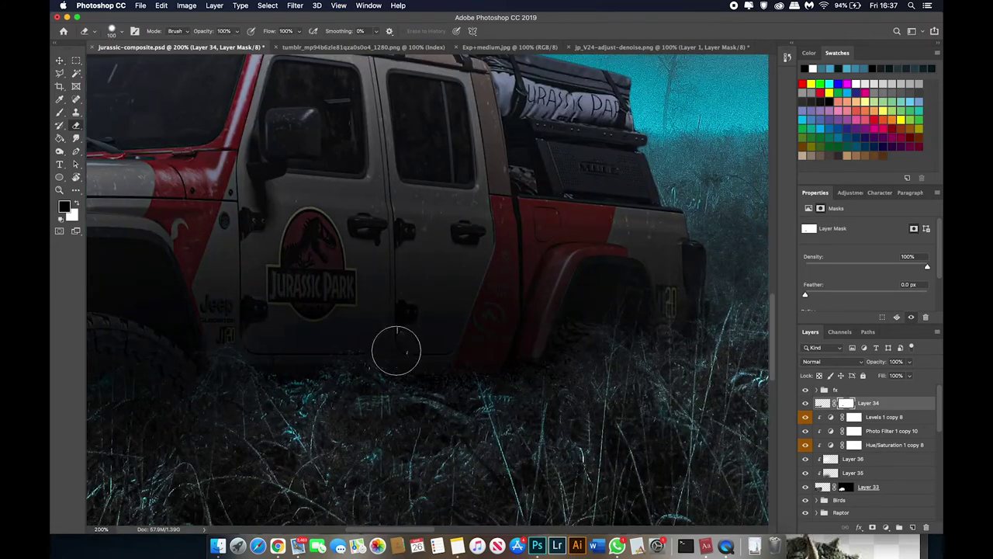
{"action": "key", "text": "x"}
{"action": "right_click", "coordinate": [531, 194]}
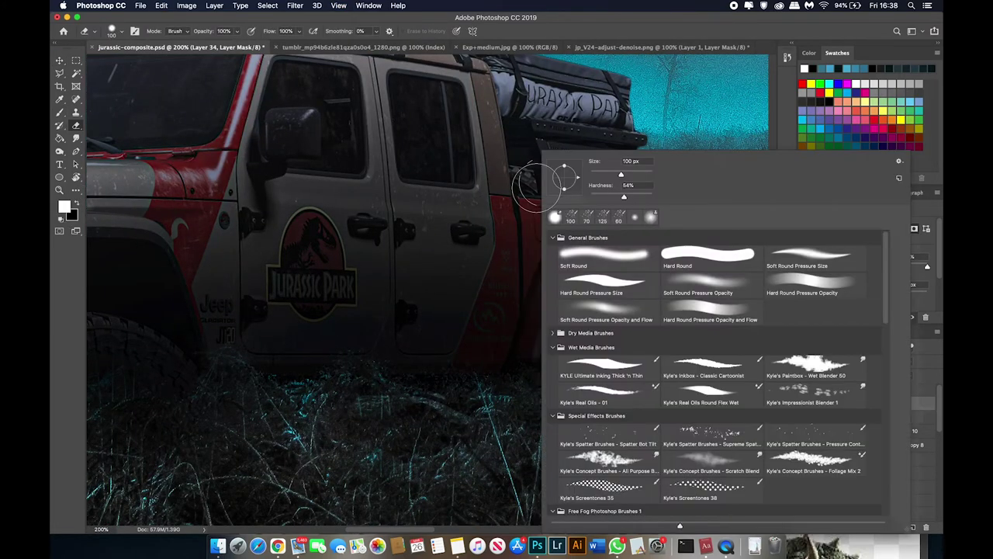
{"action": "key", "text": "bracketright"}
{"action": "key", "text": "Return"}
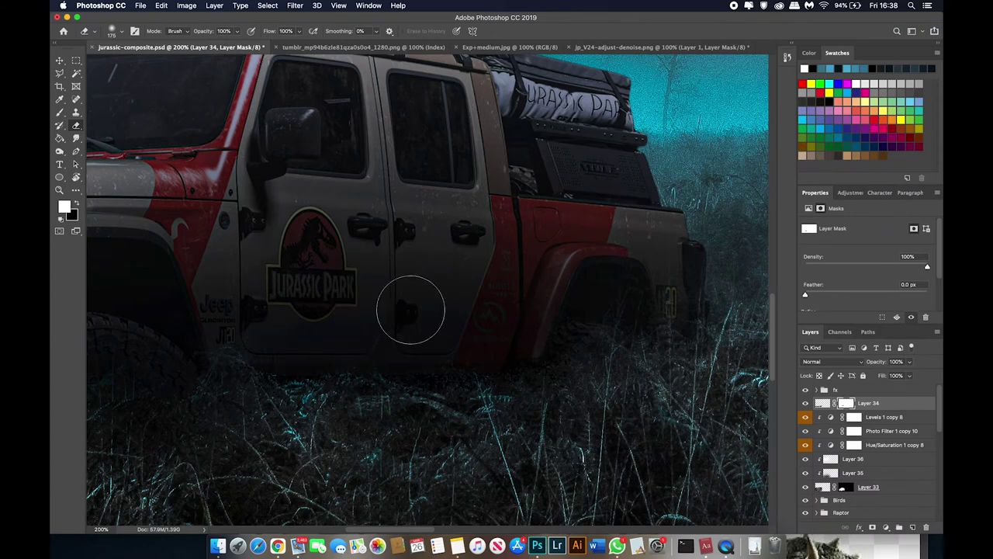
{"action": "key", "text": "v"}
{"action": "key", "text": "super+0"}
{"action": "key", "text": "super+1"}
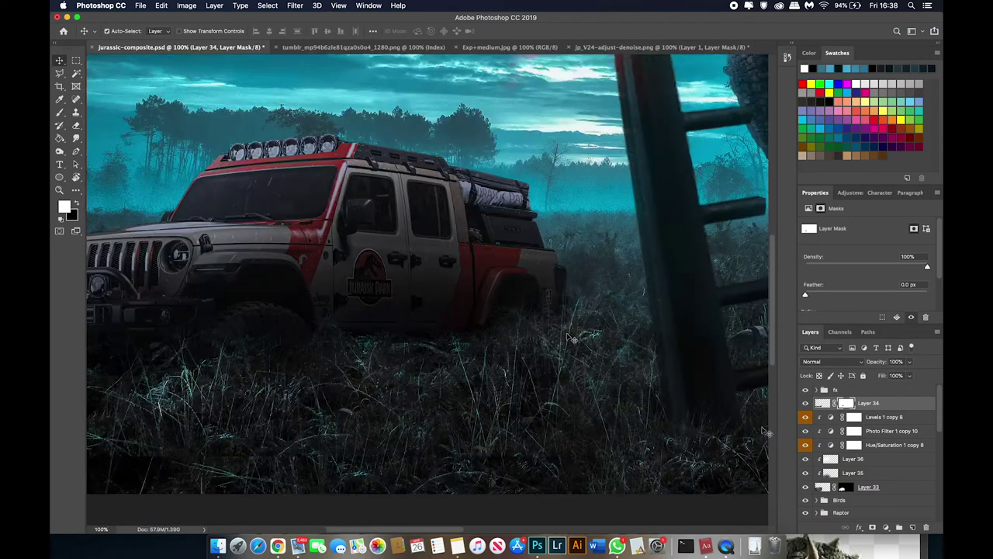
Clone grass on Layer 34's pixels over the ground below the rear door, comparing with its mask
{"action": "left_click", "coordinate": [76, 112]}
{"action": "left_click", "coordinate": [823, 403]}
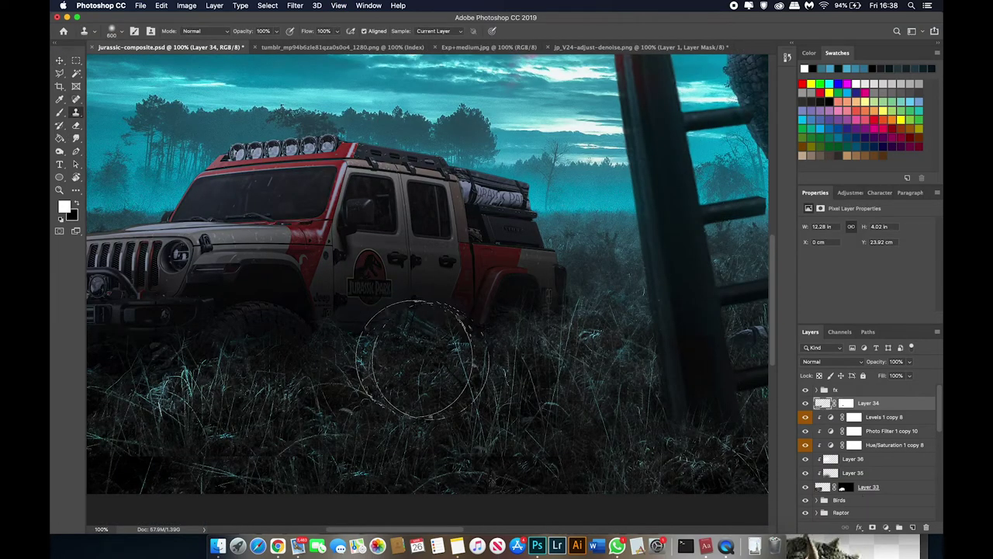
{"action": "key", "text": "bracketleft"}
{"action": "key", "text": "bracketleft"}
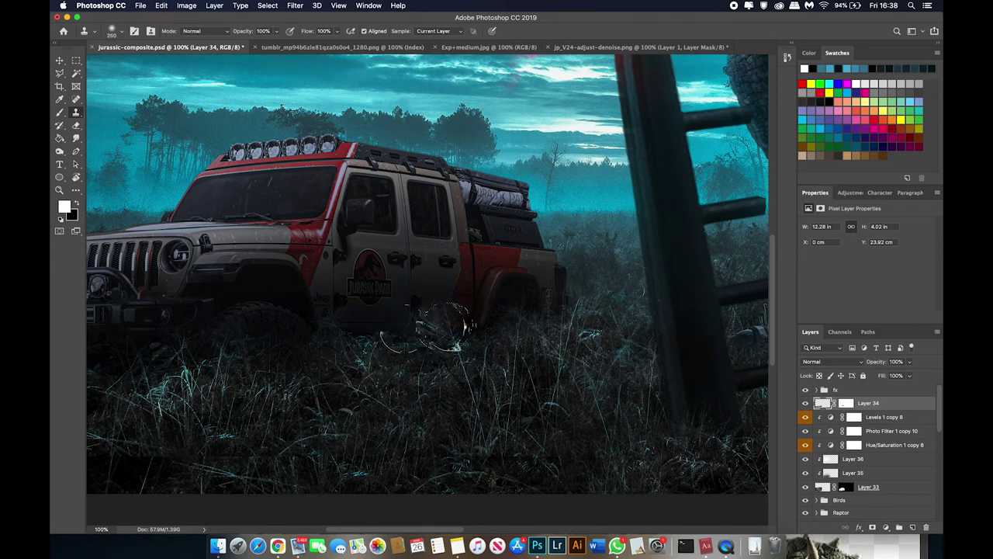
{"action": "mouse_move", "coordinate": [455, 329]}
{"action": "left_mouse_down"}
{"action": "mouse_move", "coordinate": [421, 332]}
{"action": "mouse_move", "coordinate": [497, 318]}
{"action": "left_mouse_up"}
{"action": "left_click", "coordinate": [846, 402], "text": "shift"}
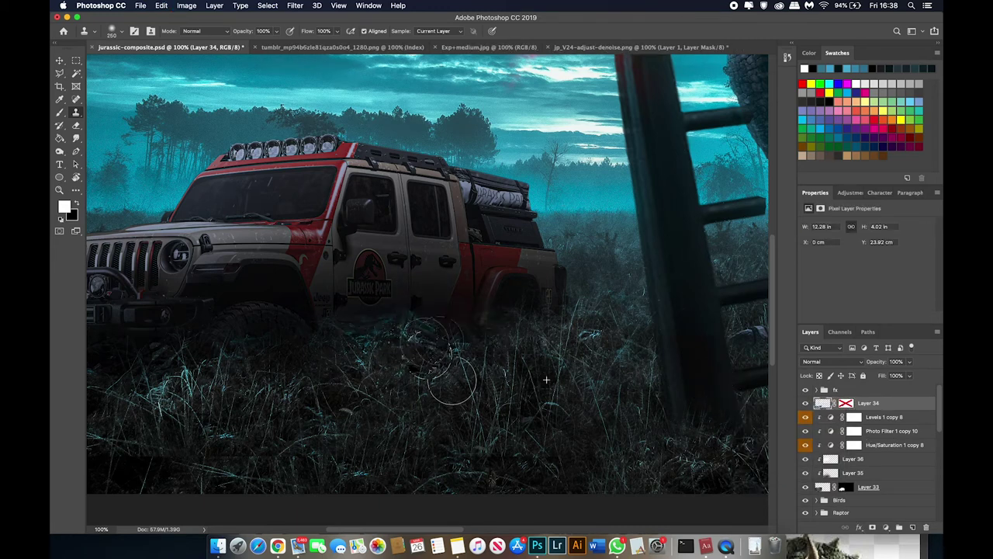
{"action": "key", "text": "v"}
{"action": "left_click", "coordinate": [846, 403], "text": "shift"}
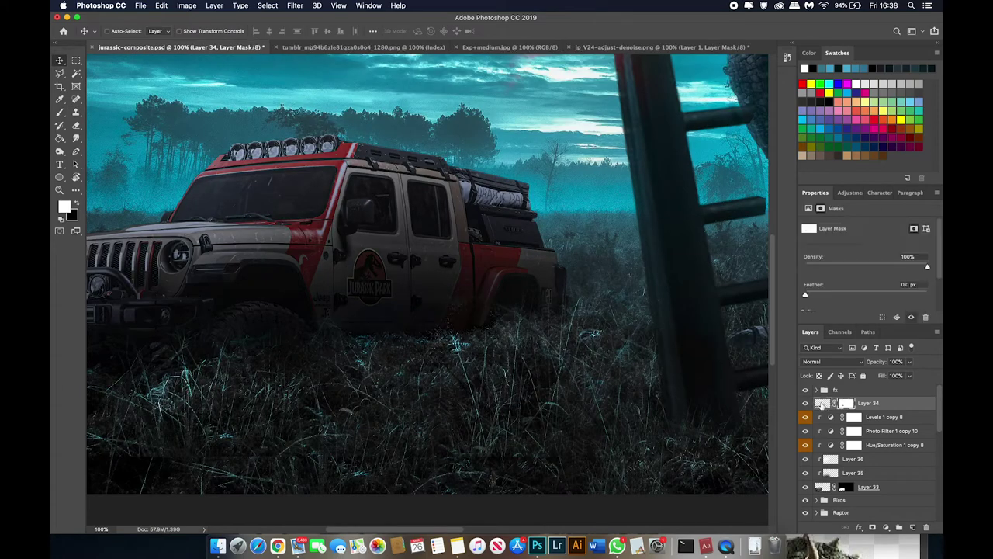
Disable Layer 34's mask and try a dark 500 brush stroke over the truck, then undo it
{"action": "right_click", "coordinate": [845, 403]}
{"action": "left_click", "coordinate": [784, 405]}
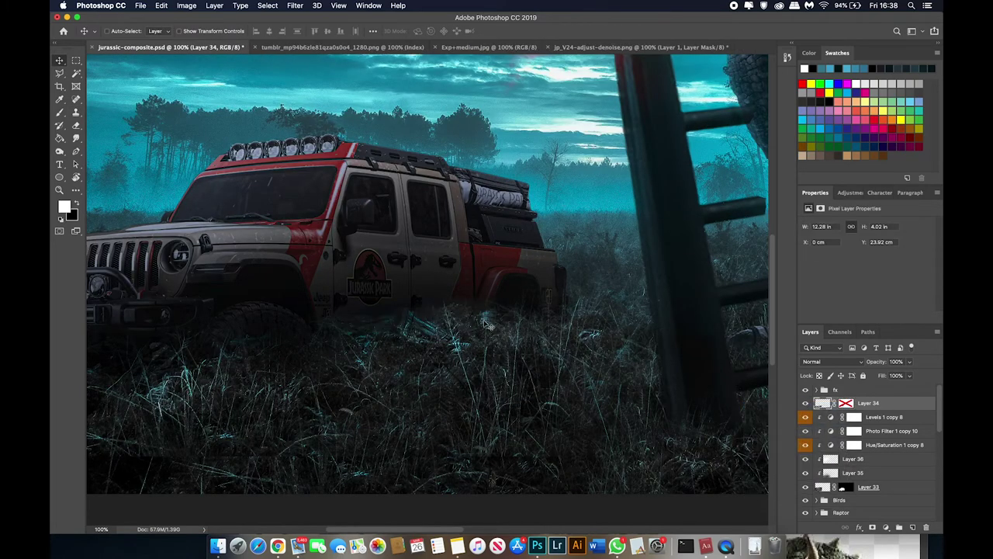
{"action": "key", "text": "b"}
{"action": "key", "text": "x"}
{"action": "right_click", "coordinate": [404, 149]}
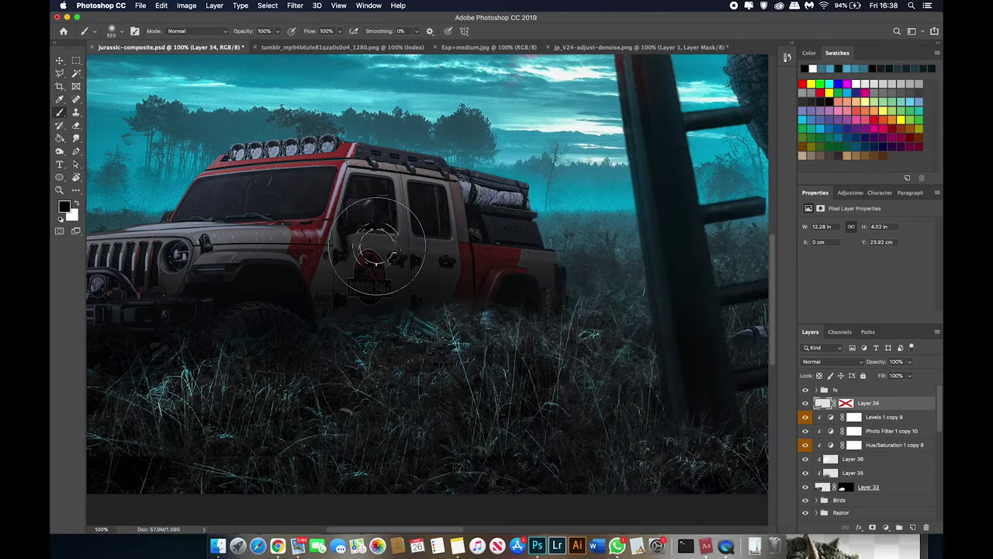
{"action": "left_click_drag", "start_coordinate": [353, 278], "coordinate": [446, 274]}
{"action": "key", "text": "ctrl+z"}
Burn the grass under the jeep at Midtones, 23% exposure, then select Layer 35
{"action": "left_click", "coordinate": [59, 150]}
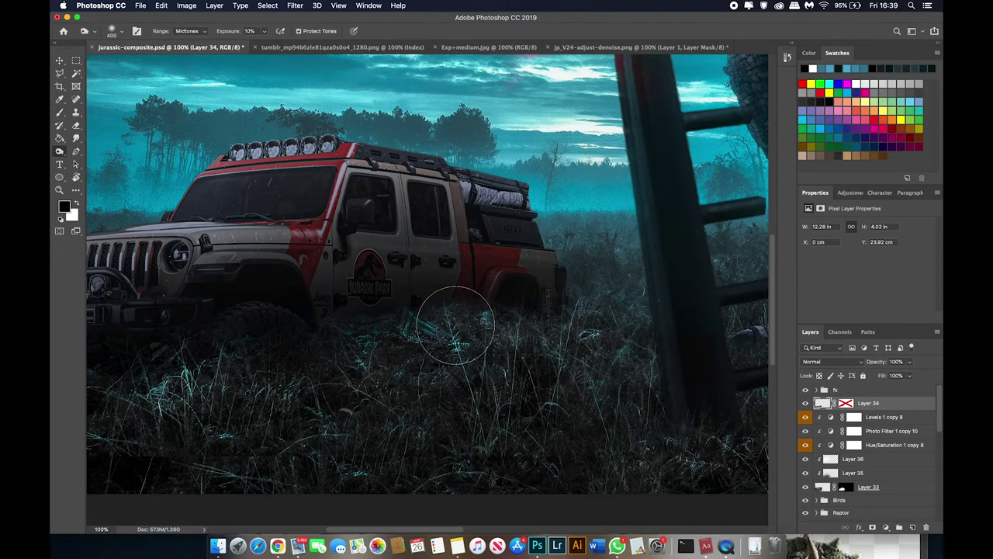
{"action": "key", "text": "2"}
{"action": "key", "text": "3"}
{"action": "key", "text": "super+minus"}
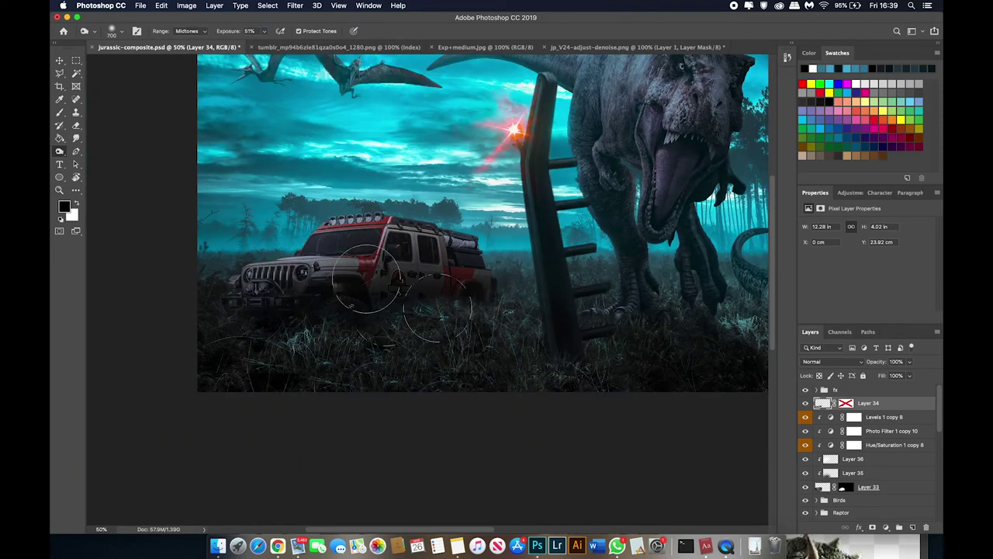
{"action": "left_click_drag", "start_coordinate": [437, 308], "coordinate": [530, 334]}
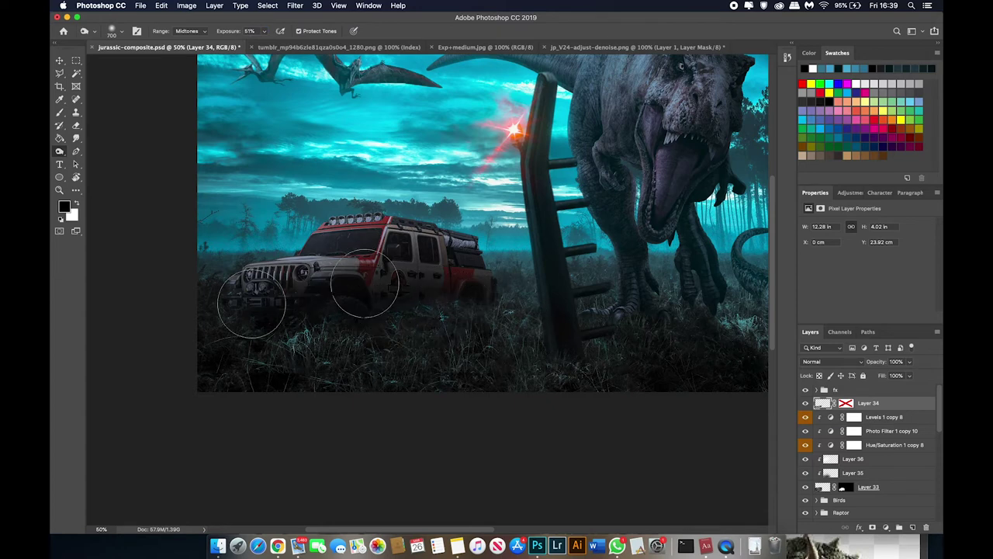
{"action": "left_click", "coordinate": [853, 473]}
{"action": "key", "text": "b"}
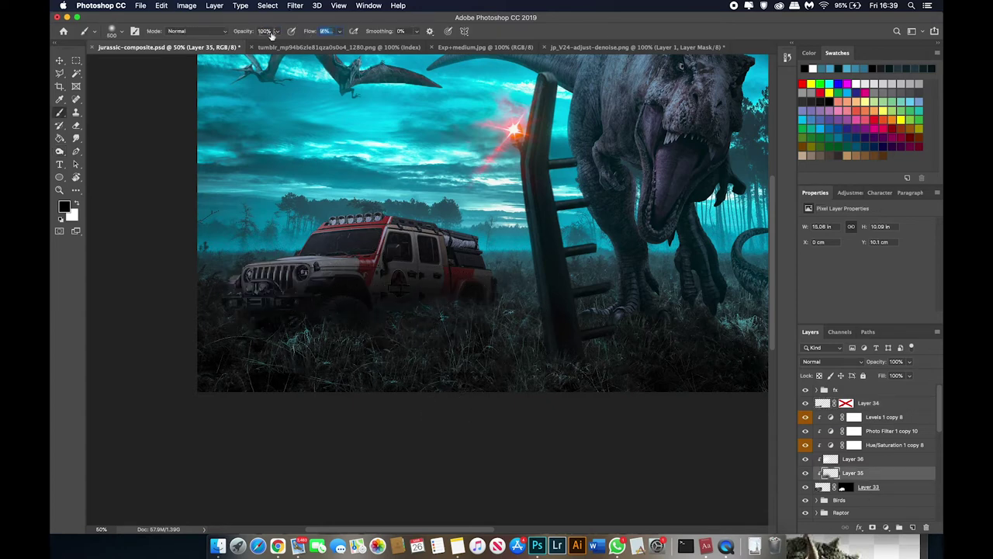
Enlarge the brush to 1700 and create a new empty layer
{"action": "key", "text": "bracketright"}
{"action": "key", "text": "bracketright"}
{"action": "key", "text": "bracketright"}
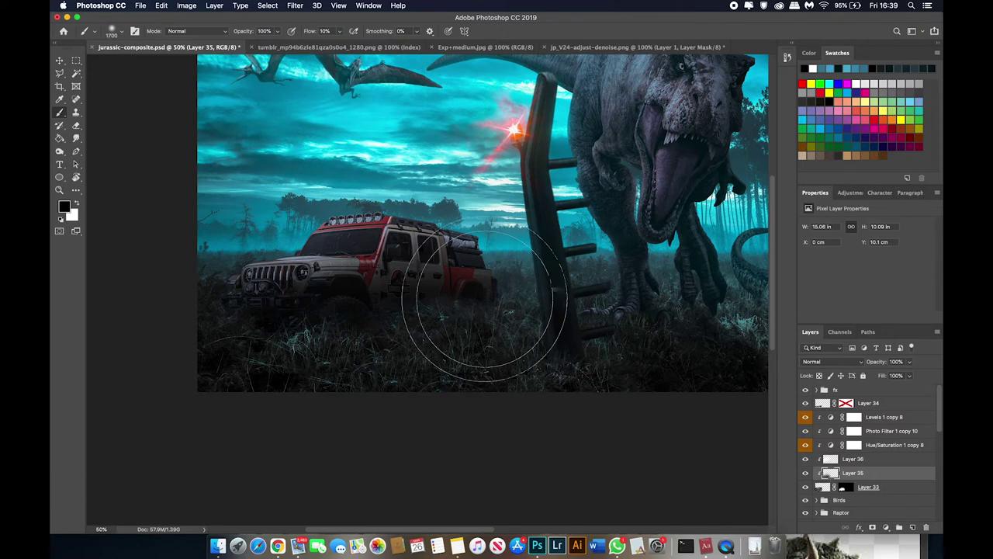
{"action": "key", "text": "bracketright"}
{"action": "key", "text": "bracketright"}
{"action": "key", "text": "bracketright"}
{"action": "key", "text": "v"}
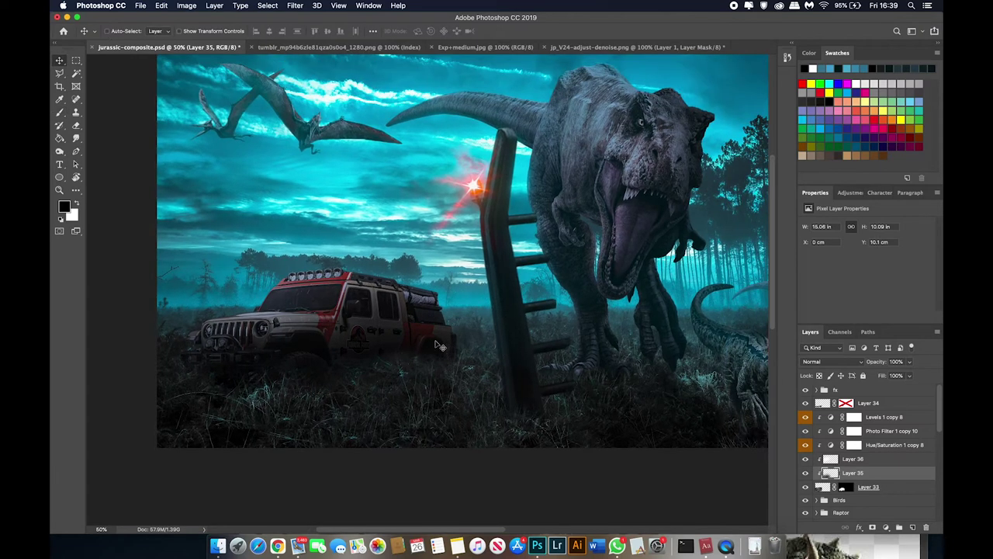
{"action": "key", "text": "b"}
{"action": "scroll", "coordinate": [545, 377], "scroll_direction": "left", "scroll_amount": 2}
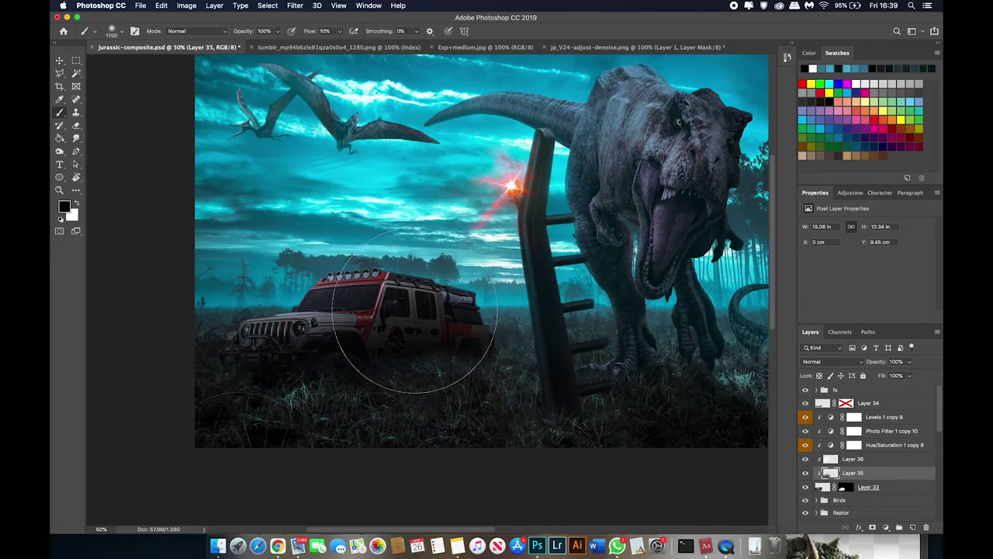
{"action": "key", "text": "ctrl+shift+alt+n"}
Set a teal paint colour with a broad brush and frame the jeep
{"action": "key", "text": "bracketright"}
{"action": "key", "text": "bracketright"}
{"action": "key", "text": "bracketright"}
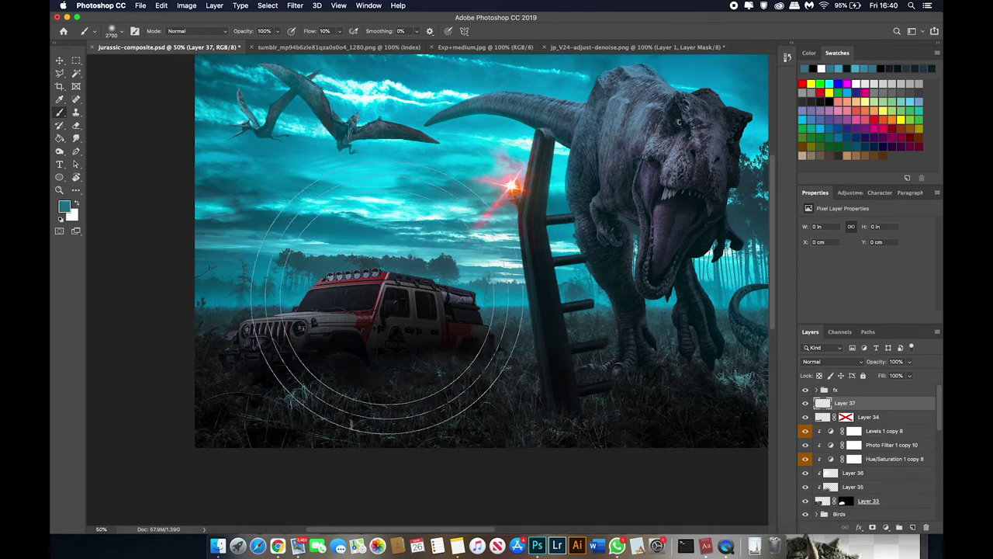
{"action": "key", "text": "bracketright"}
{"action": "key", "text": "bracketright"}
{"action": "key", "text": "bracketright"}
{"action": "key", "text": "bracketright"}
{"action": "key", "text": "bracketright"}
{"action": "key", "text": "bracketright"}
{"action": "key", "text": "ctrl+minus"}
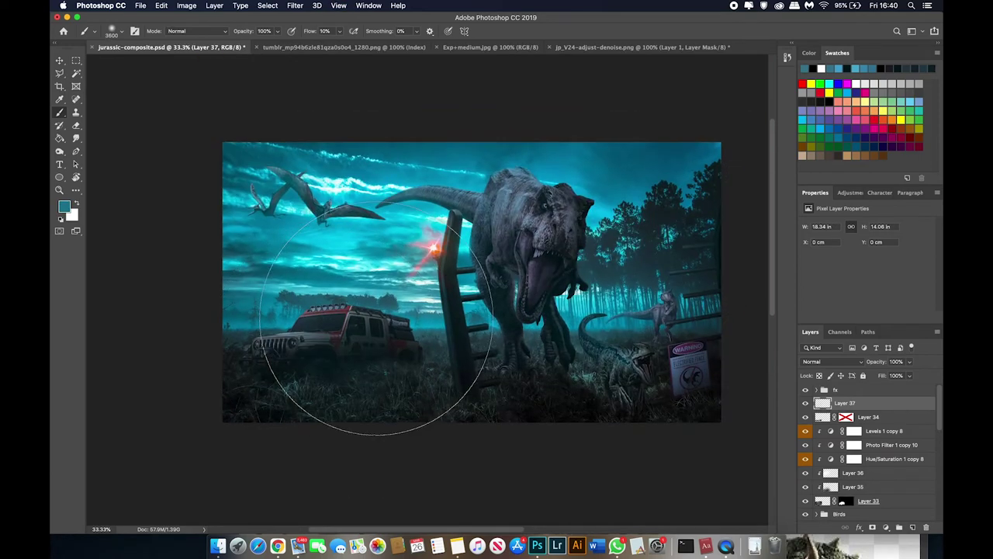
{"action": "key", "text": "v"}
{"action": "key", "text": "ctrl+plus"}
{"action": "key", "text": "ctrl+plus"}
{"action": "key", "text": "ctrl+plus"}
{"action": "scroll", "coordinate": [414, 342], "scroll_direction": "left", "scroll_amount": 2}
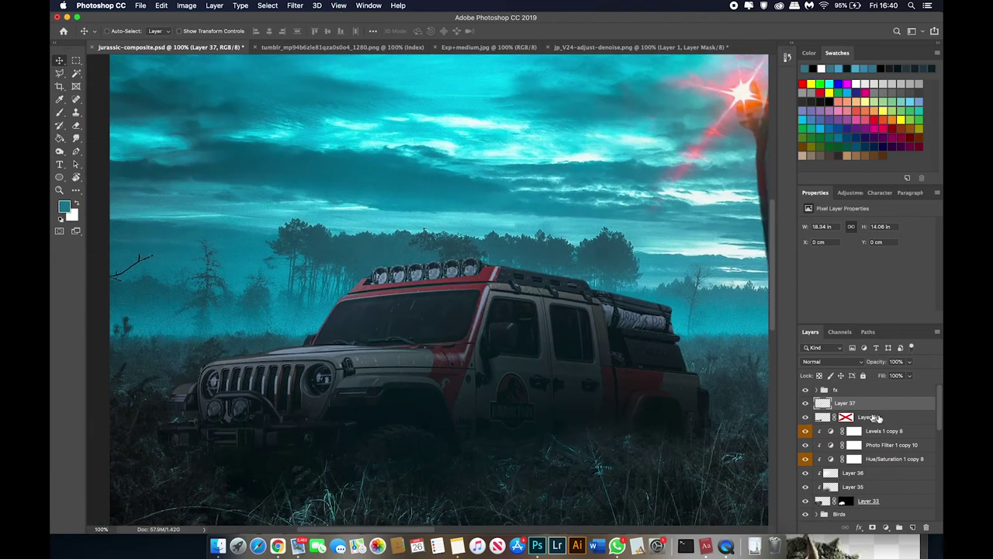
{"action": "type", "text": "overlay"}
Add Layer 37 and clip it to the layer below
{"action": "left_click", "coordinate": [867, 433]}
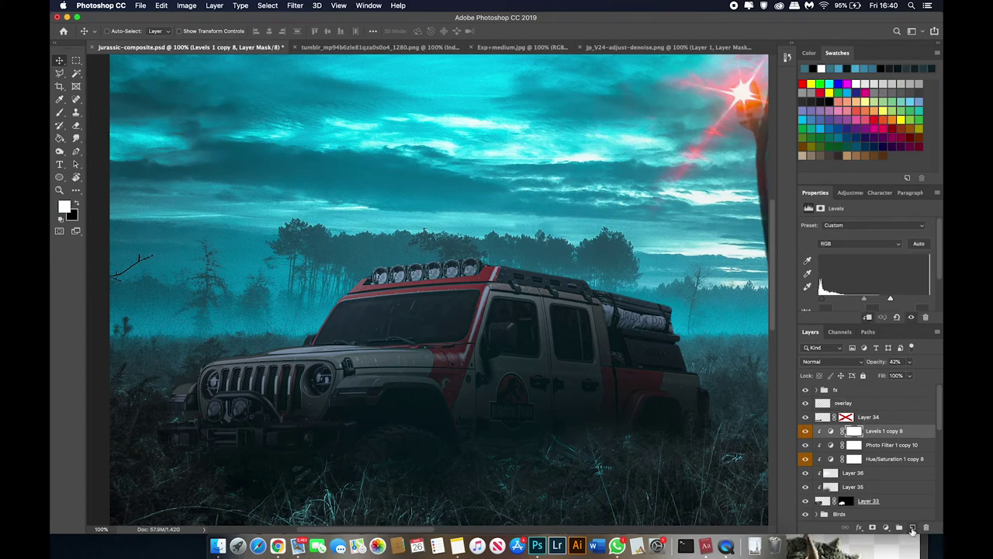
{"action": "left_click", "coordinate": [912, 528]}
{"action": "key", "text": "b"}
{"action": "right_click", "coordinate": [850, 431]}
{"action": "left_click", "coordinate": [807, 293]}
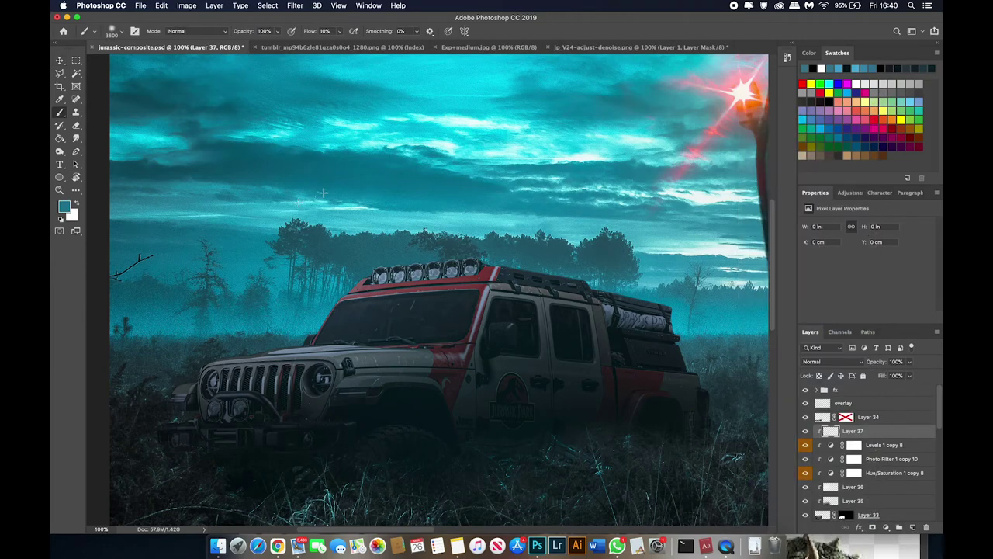
Paint soft teal haze around the jeep and trees with a roughly 819 brush
{"action": "key", "text": "ctrl+minus"}
{"action": "key", "text": "ctrl+minus"}
{"action": "key", "text": "ctrl+minus"}
{"action": "left_click_drag", "start_coordinate": [528, 241], "coordinate": [435, 241]}
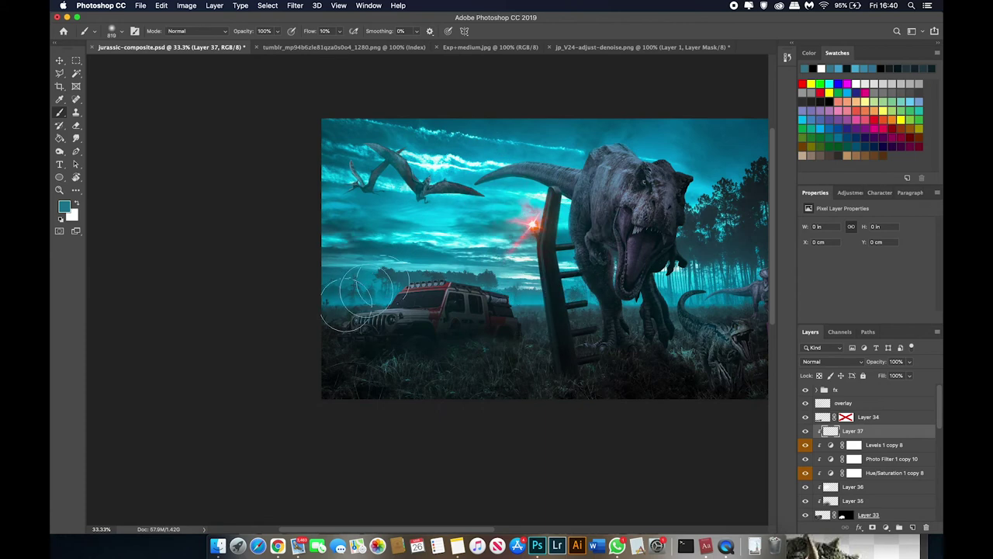
{"action": "key", "text": "ctrl+plus"}
{"action": "key", "text": "ctrl+plus"}
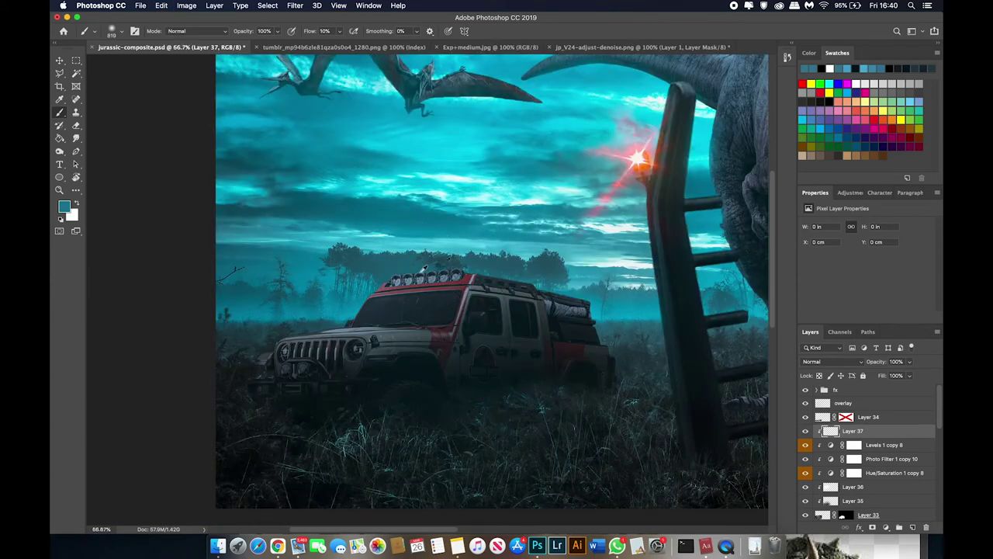
{"action": "left_click_drag", "start_coordinate": [425, 268], "coordinate": [668, 353]}
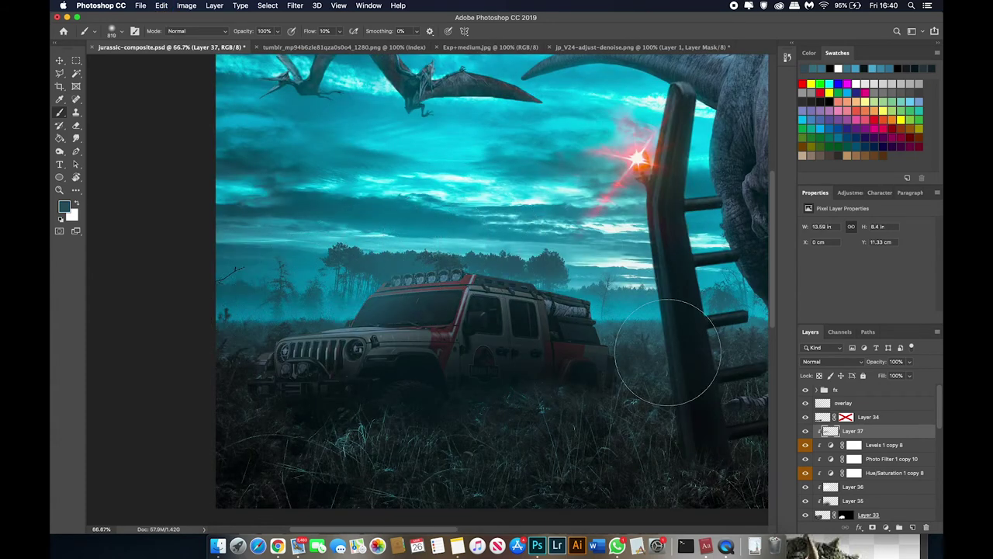
{"action": "key", "text": "ctrl+minus"}
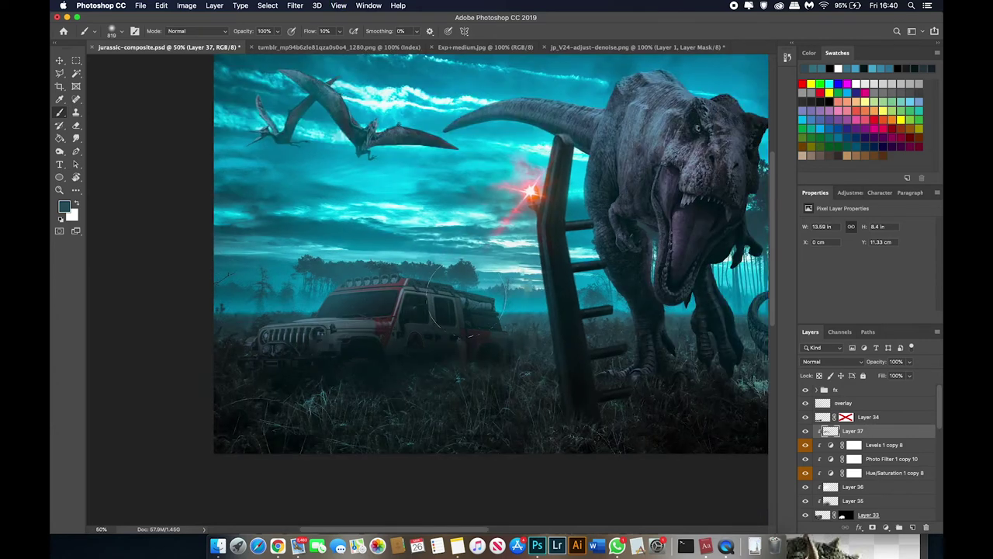
{"action": "key", "text": "ctrl+minus"}
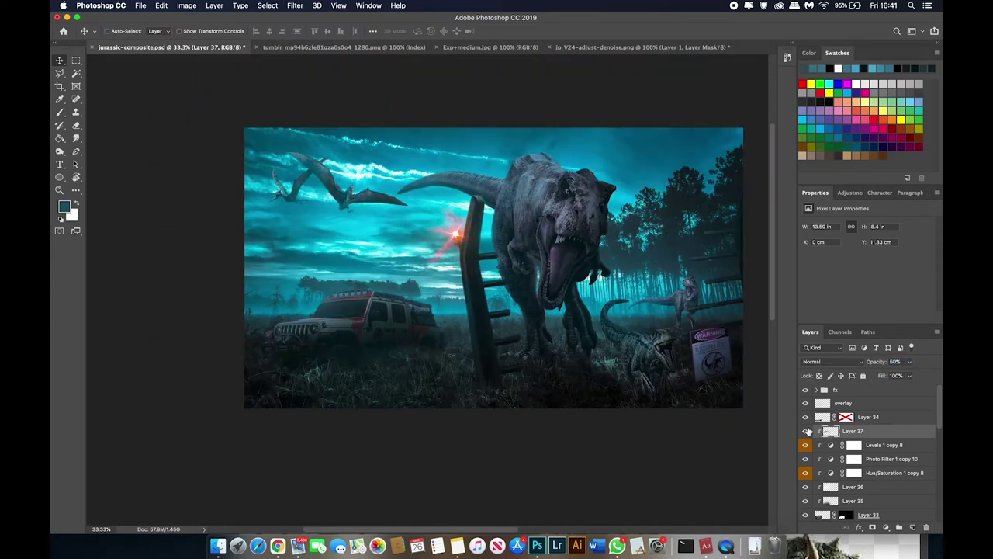
{"action": "key", "text": "b"}
{"action": "left_click_drag", "start_coordinate": [287, 320], "coordinate": [401, 345]}
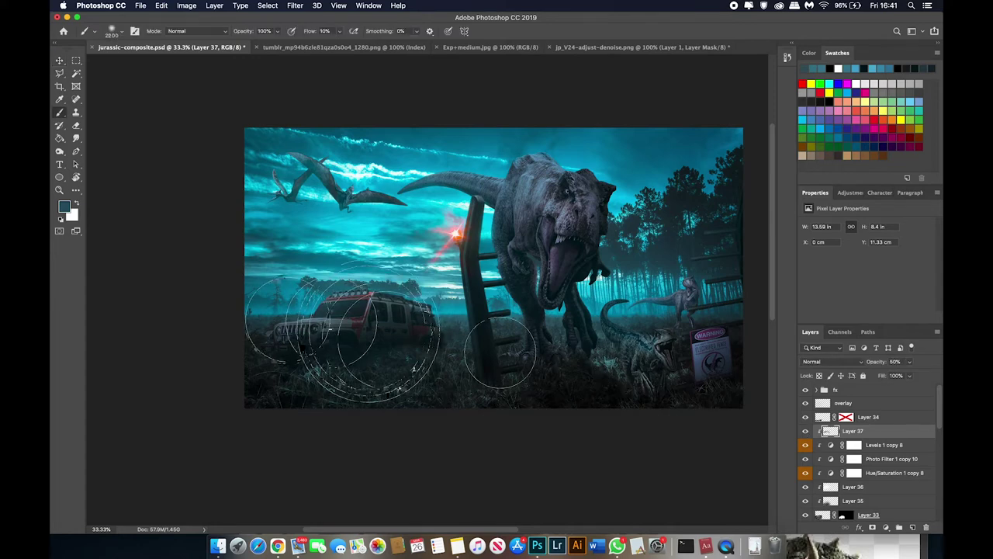
Duplicate Layer 33
{"action": "key", "text": "v"}
{"action": "left_click", "coordinate": [892, 515]}
{"action": "key", "text": "ctrl+j"}
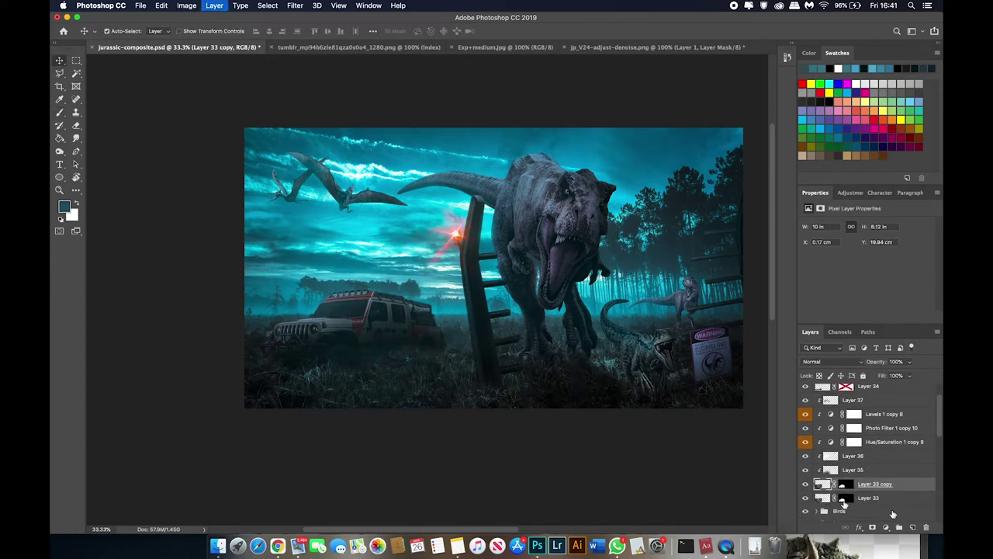
{"action": "scroll", "coordinate": [356, 340], "scroll_direction": "up", "scroll_amount": 5}
Dodge the jeep's grille brighter, enlarging the dodge brush to 200
{"action": "left_click", "coordinate": [60, 151]}
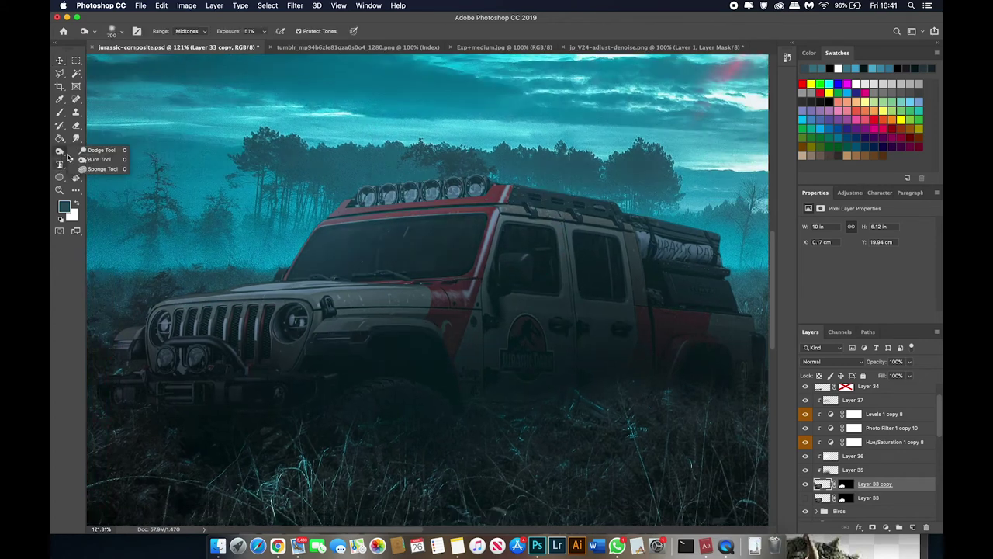
{"action": "key", "text": "bracketleft"}
{"action": "key", "text": "bracketleft"}
{"action": "key", "text": "bracketleft"}
{"action": "left_click_drag", "start_coordinate": [233, 311], "coordinate": [243, 314]}
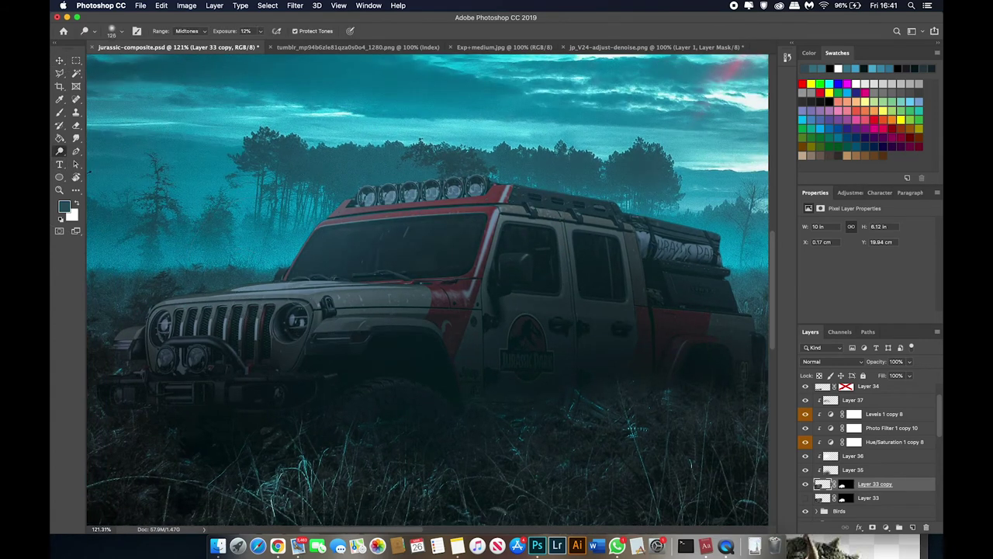
{"action": "key", "text": "bracketright"}
{"action": "key", "text": "bracketright"}
{"action": "key", "text": "bracketright"}
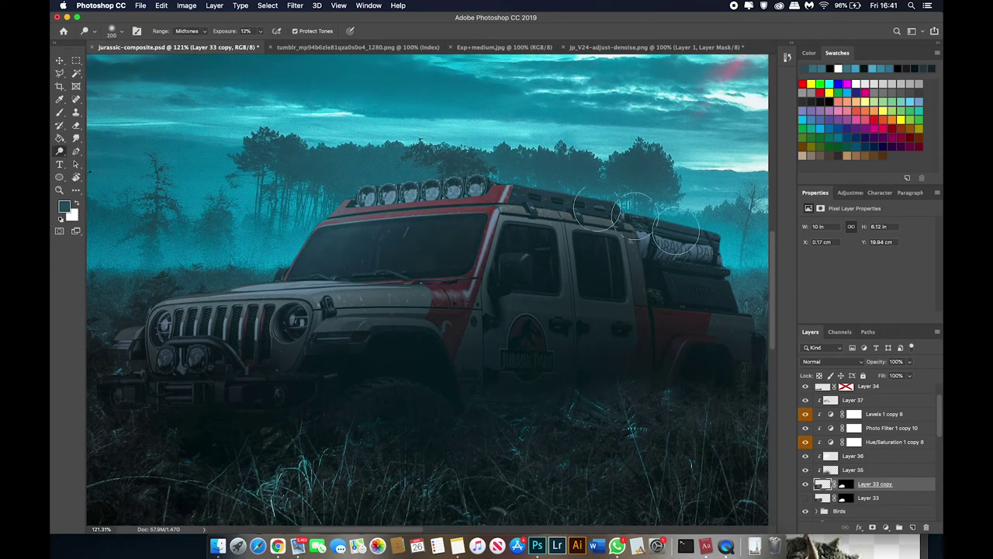
Burn the jeep door with stronger exposure and a 400 brush
{"action": "key", "text": "shift+o"}
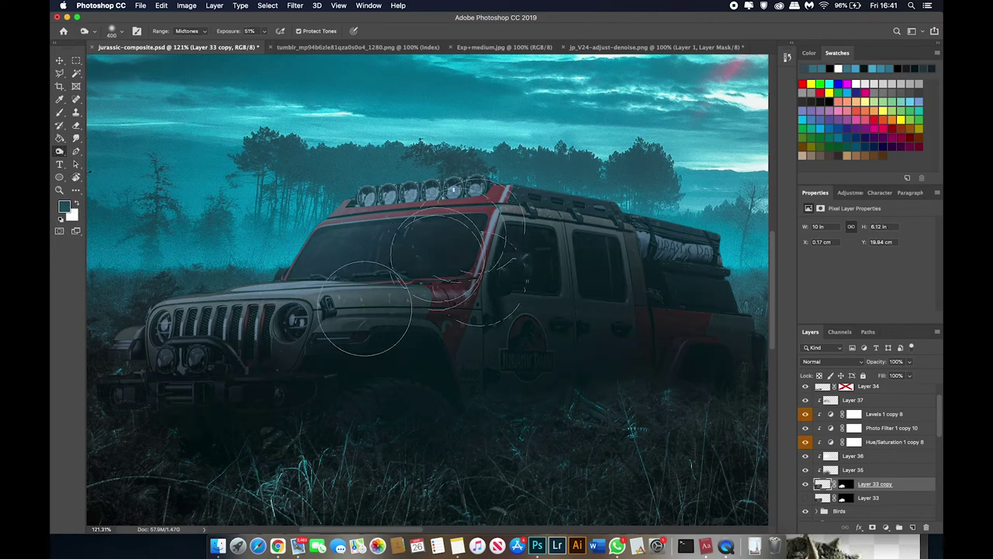
{"action": "key", "text": "bracketleft"}
{"action": "key", "text": "bracketleft"}
{"action": "key", "text": "super+plus"}
{"action": "key", "text": "super+plus"}
{"action": "left_click_drag", "start_coordinate": [352, 330], "coordinate": [394, 337]}
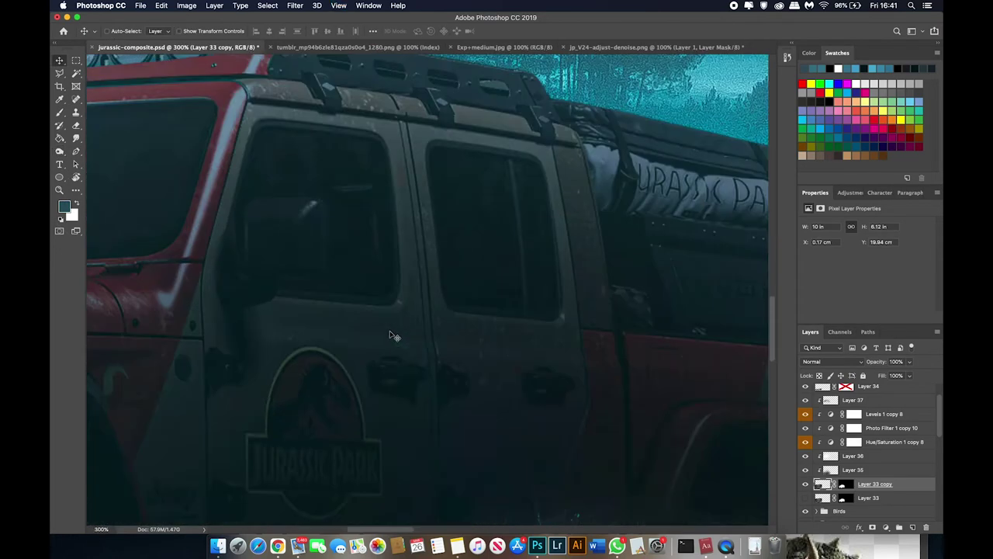
Select Layer 36, set white as paint colour, and add an Overlay-blended layer
{"action": "key", "text": "v"}
{"action": "left_click", "coordinate": [881, 458]}
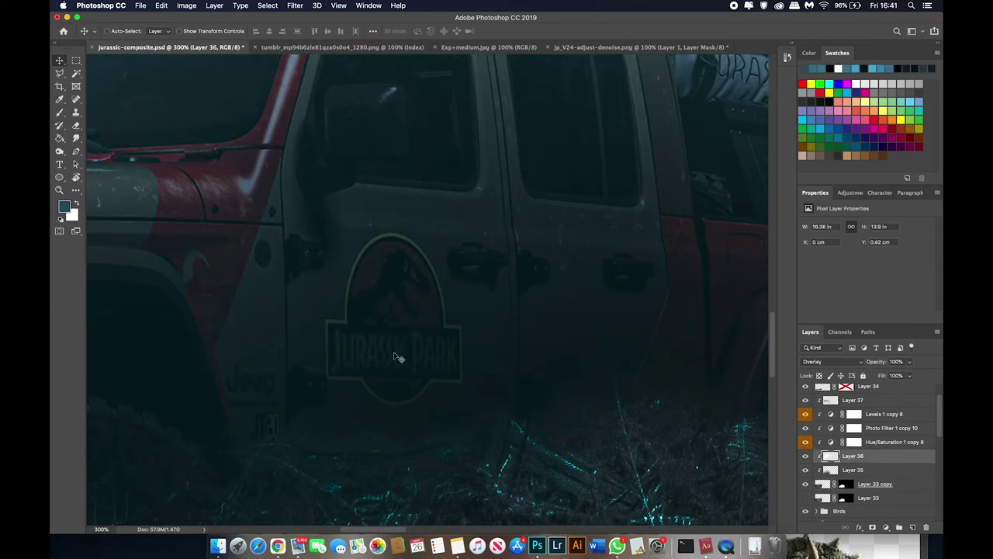
{"action": "key", "text": "b"}
{"action": "key", "text": "super+v"}
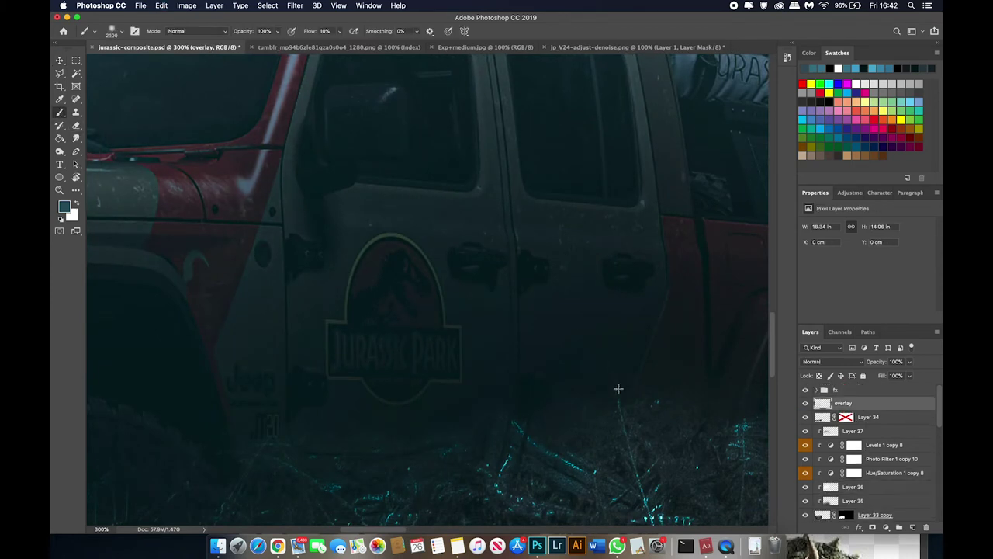
{"action": "key", "text": "x"}
{"action": "key", "text": "super+1"}
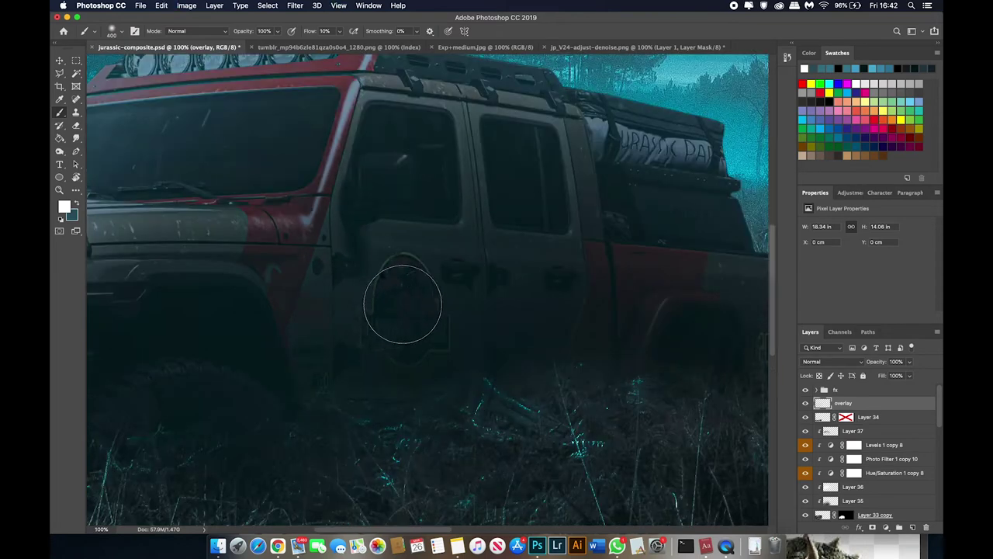
{"action": "left_click", "coordinate": [912, 527]}
{"action": "left_click", "coordinate": [833, 362]}
{"action": "left_click", "coordinate": [822, 434]}
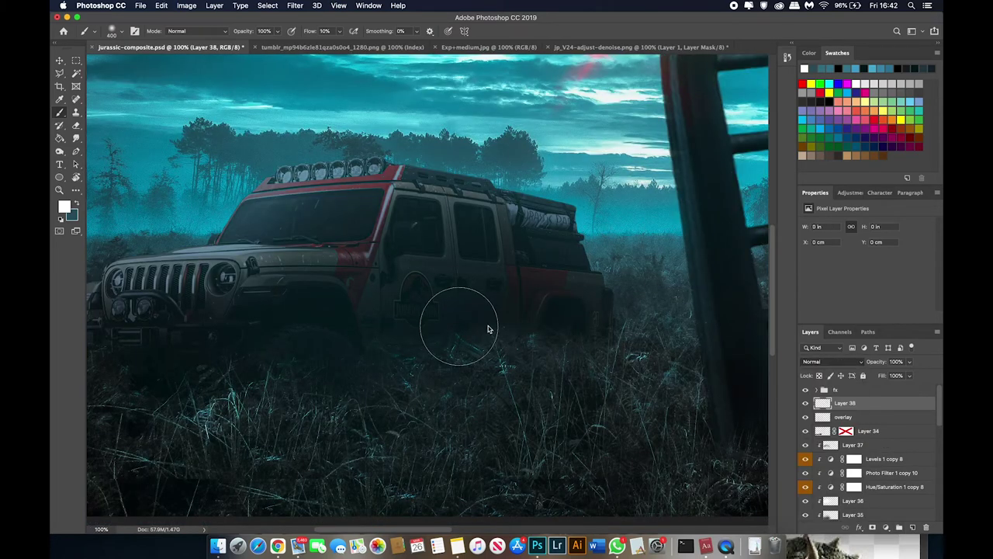
Group Layer 38 and move the pterosaur copy into the upper-right sky
{"action": "key", "text": "v"}
{"action": "key", "text": "super+minus"}
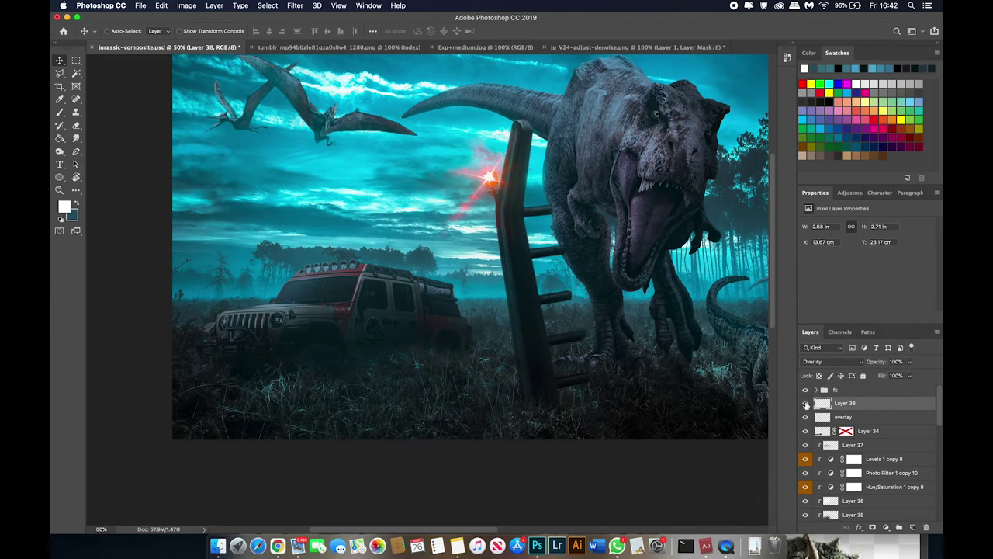
{"action": "key", "text": "super+g"}
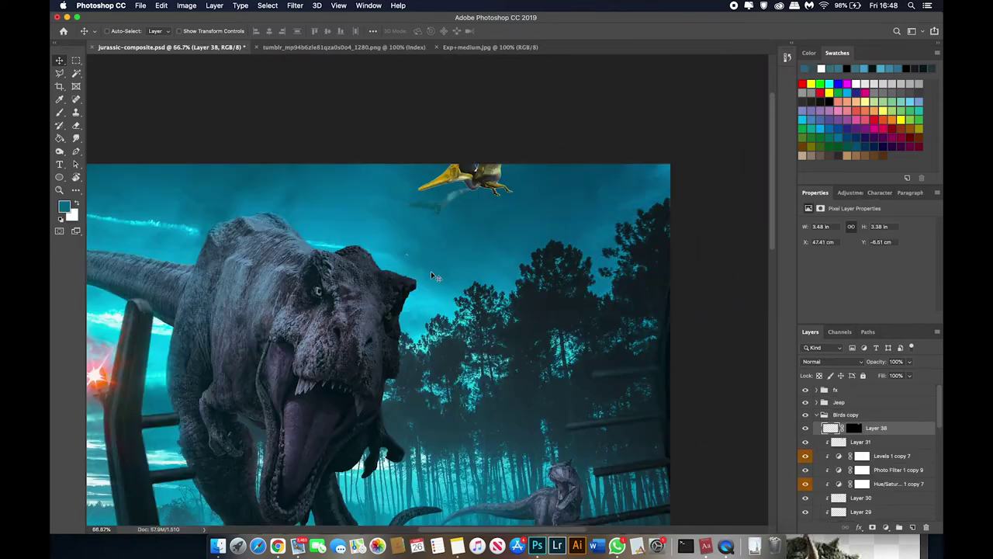
{"action": "left_click_drag", "start_coordinate": [433, 275], "coordinate": [472, 334]}
{"action": "key", "text": "super+t"}
Flip the pterosaur horizontally and shrink it to about 2 inches wide
{"action": "right_click", "coordinate": [522, 250]}
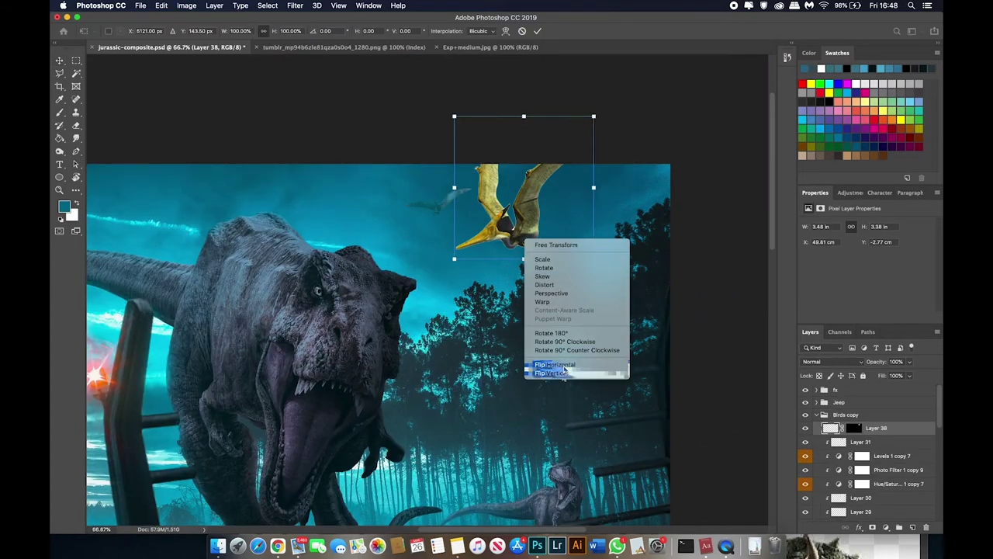
{"action": "left_click", "coordinate": [547, 364]}
{"action": "mouse_move", "coordinate": [541, 210]}
{"action": "left_mouse_down"}
{"action": "mouse_move", "coordinate": [514, 232]}
{"action": "mouse_move", "coordinate": [516, 220]}
{"action": "left_mouse_up"}
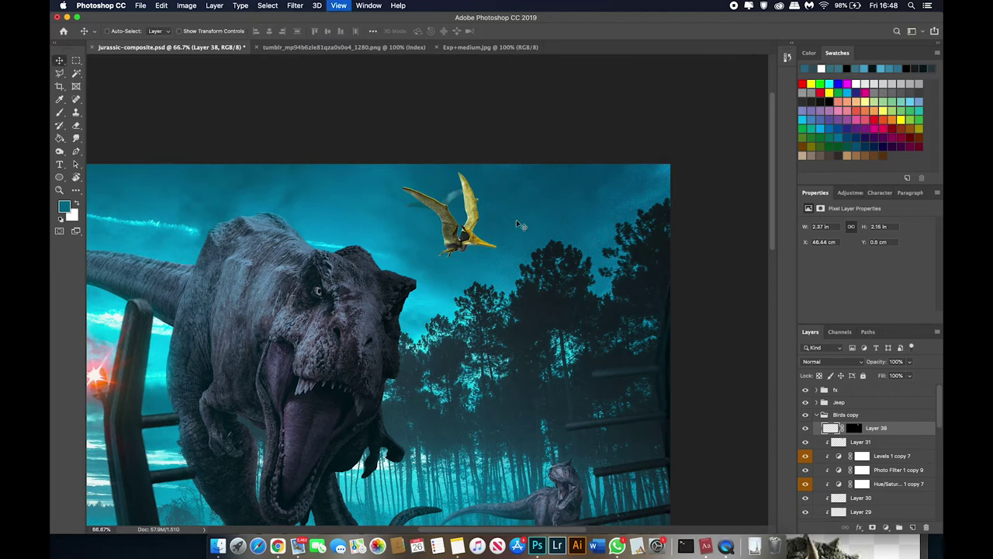
{"action": "key", "text": "super+minus"}
{"action": "left_click_drag", "start_coordinate": [463, 276], "coordinate": [456, 269]}
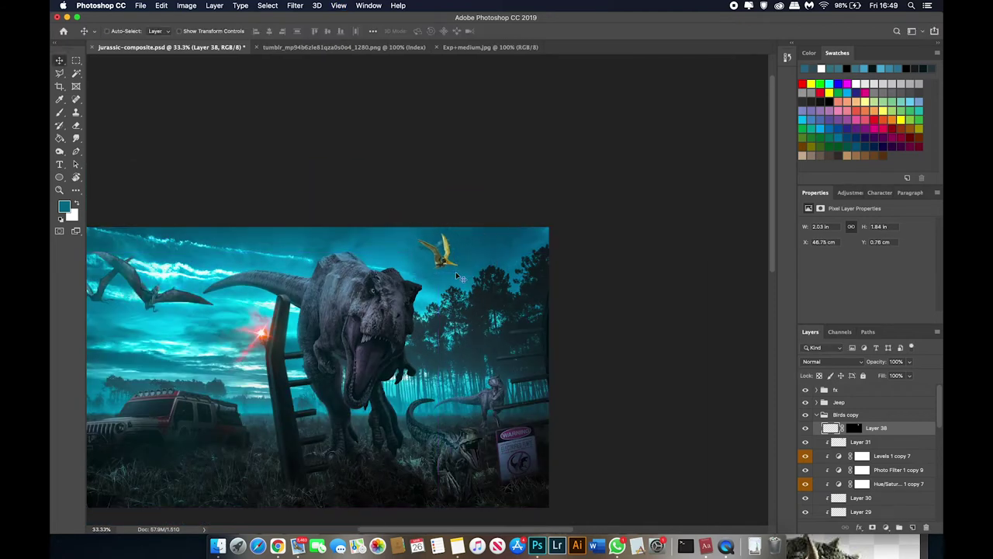
{"action": "key", "text": "Return"}
Move the pterosaur layer below the colour adjustments and undo the sky darkening
{"action": "scroll", "coordinate": [869, 450], "scroll_direction": "down", "scroll_amount": 2}
{"action": "mouse_move", "coordinate": [862, 474]}
{"action": "left_mouse_down"}
{"action": "mouse_move", "coordinate": [877, 481]}
{"action": "mouse_move", "coordinate": [867, 485]}
{"action": "left_mouse_up"}
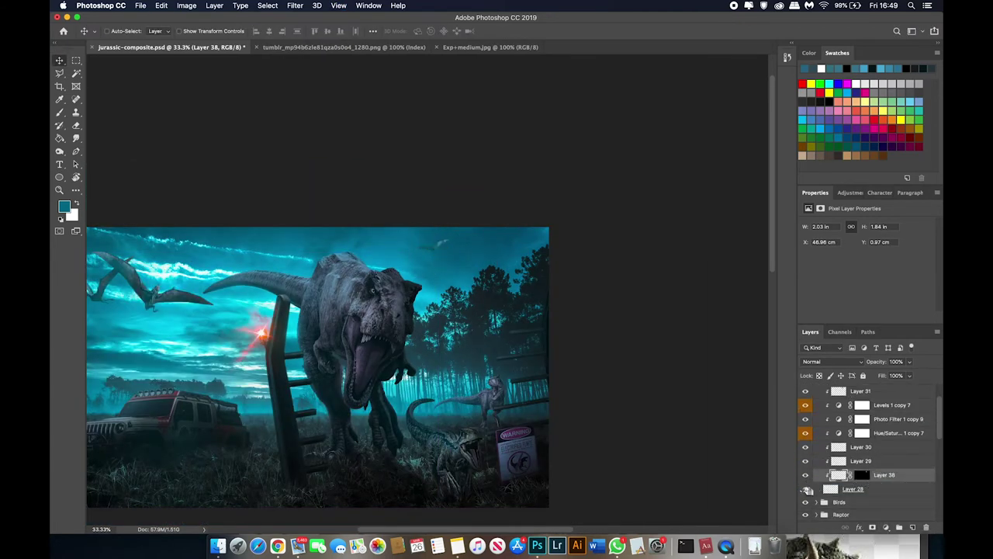
{"action": "right_click", "coordinate": [892, 474]}
{"action": "left_click", "coordinate": [830, 287]}
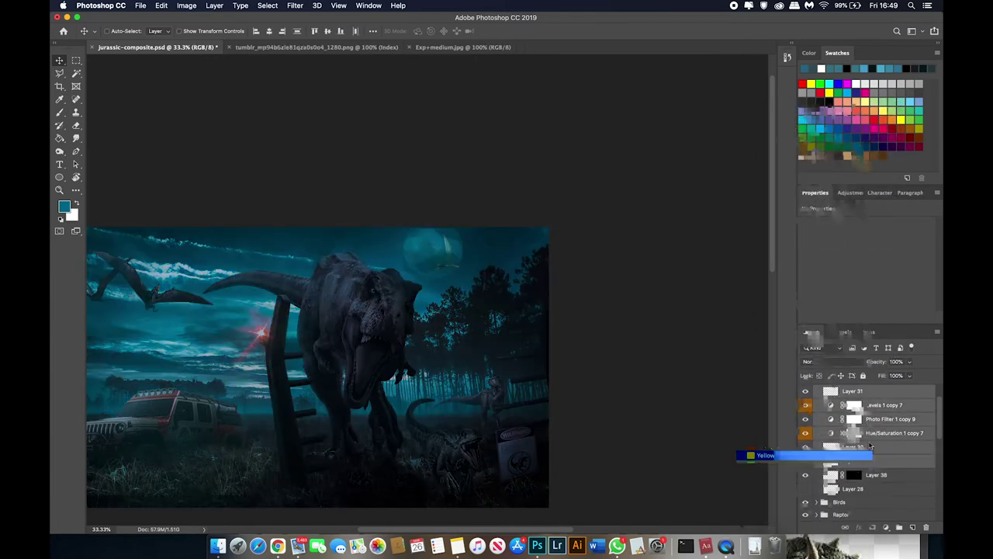
{"action": "right_click", "coordinate": [871, 447]}
{"action": "left_click", "coordinate": [807, 287]}
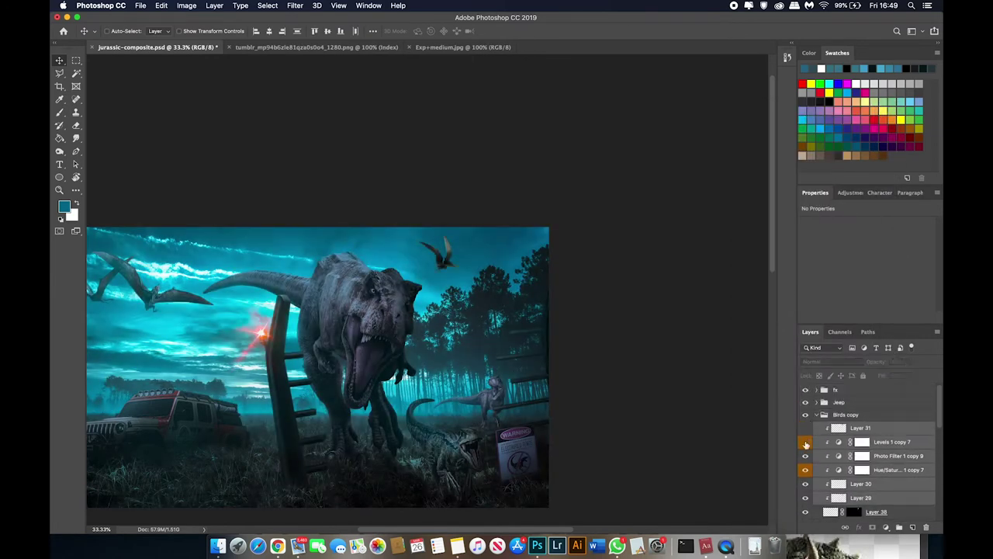
Discard old Layers 29 and 30 and shade the pterosaur with faint black paint
{"action": "left_click", "coordinate": [862, 497]}
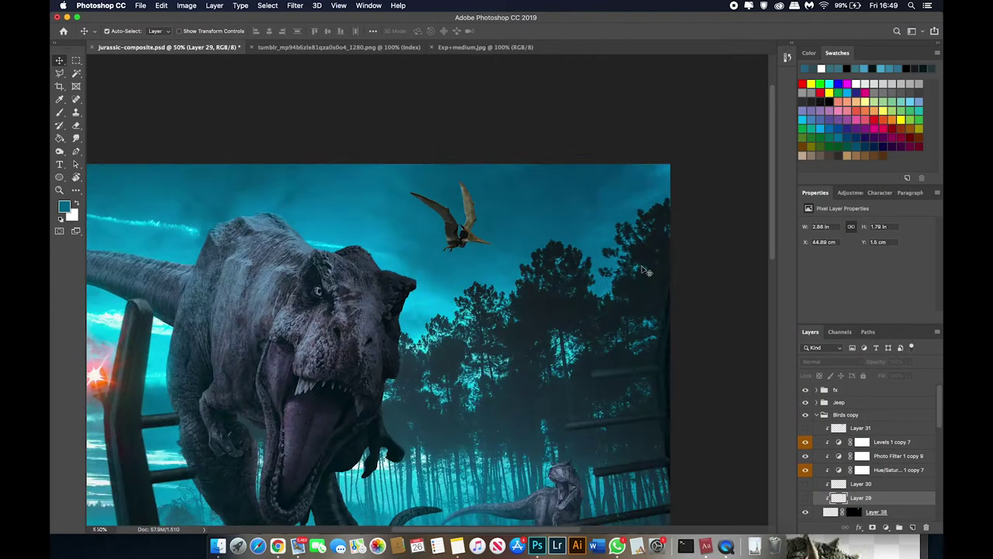
{"action": "left_click_drag", "start_coordinate": [444, 262], "coordinate": [642, 265]}
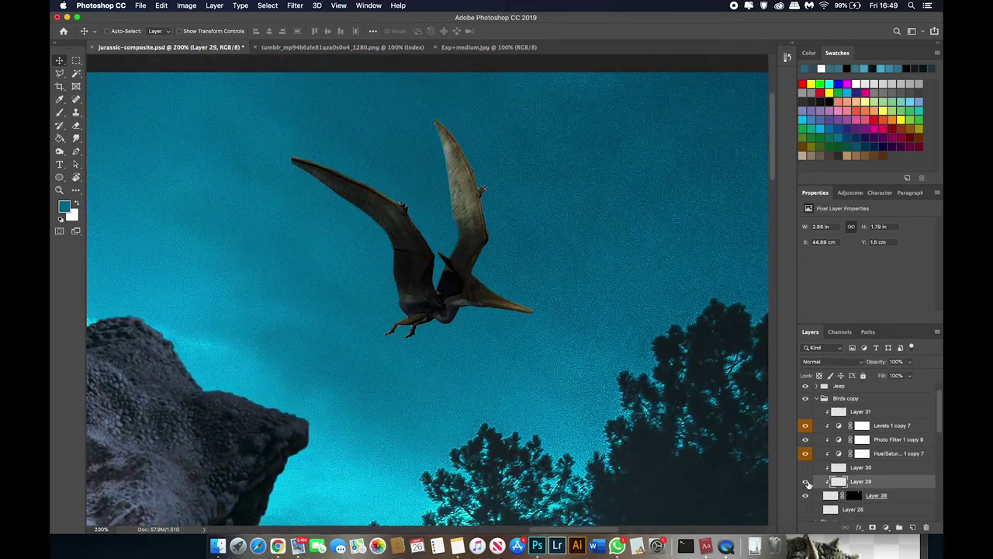
{"action": "key", "text": "b"}
{"action": "mouse_move", "coordinate": [861, 467]}
{"action": "left_mouse_down"}
{"action": "mouse_move", "coordinate": [898, 494]}
{"action": "mouse_move", "coordinate": [913, 528]}
{"action": "left_mouse_up"}
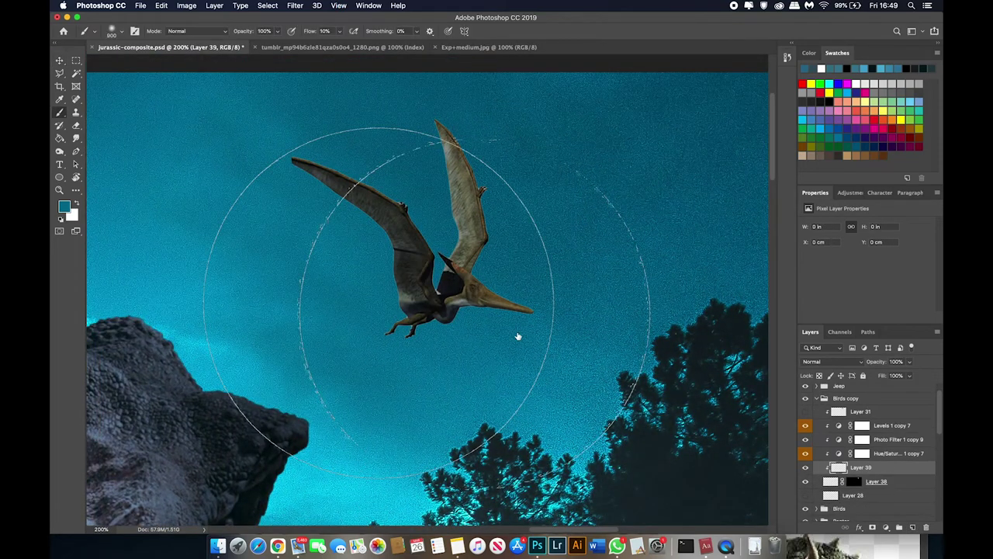
{"action": "key", "text": "d"}
{"action": "key", "text": "["}
{"action": "key", "text": "["}
{"action": "key", "text": "["}
{"action": "left_click_drag", "start_coordinate": [279, 272], "coordinate": [552, 364]}
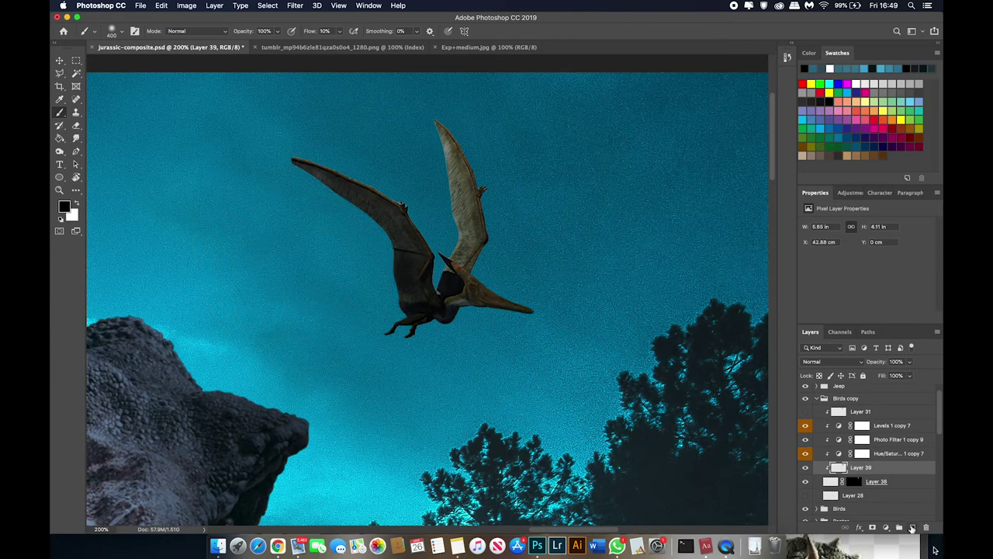
Add an Overlay layer and paint white over the pterosaur's body and upper wing
{"action": "left_click", "coordinate": [913, 527]}
{"action": "left_click", "coordinate": [833, 362]}
{"action": "left_click", "coordinate": [830, 497]}
{"action": "key", "text": "x"}
{"action": "key", "text": "["}
{"action": "key", "text": "["}
{"action": "key", "text": "["}
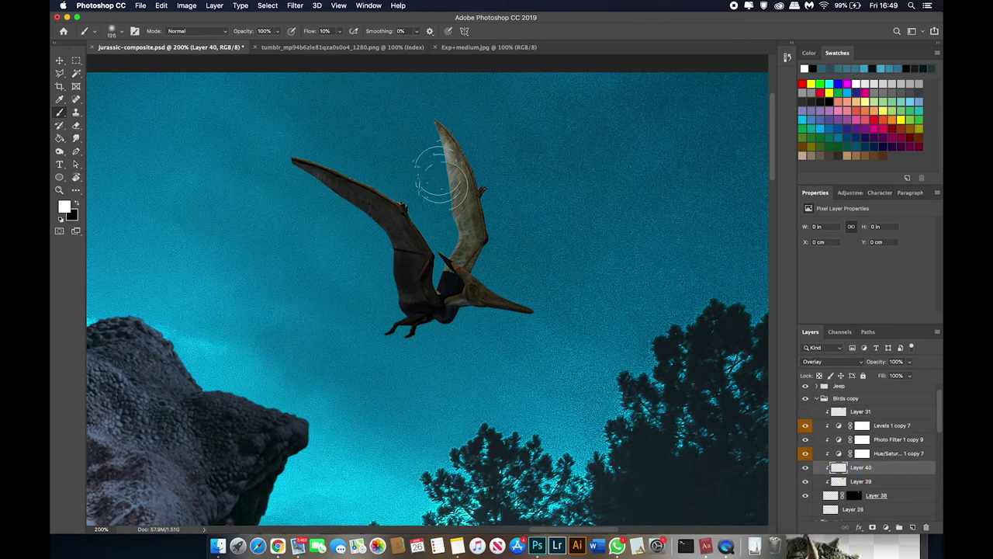
{"action": "mouse_move", "coordinate": [416, 210]}
{"action": "left_mouse_down"}
{"action": "mouse_move", "coordinate": [466, 295]}
{"action": "mouse_move", "coordinate": [476, 293]}
{"action": "left_mouse_up"}
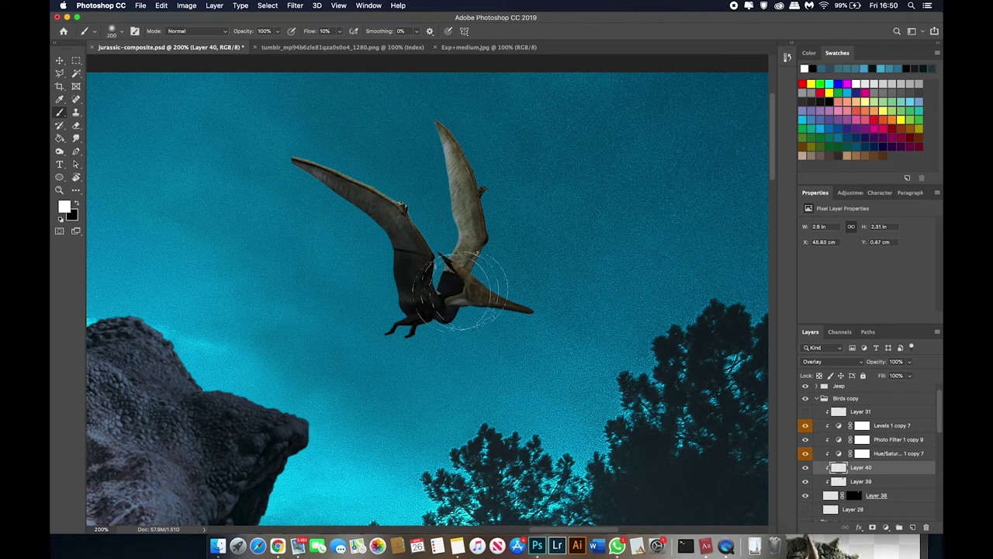
{"action": "key", "text": "]"}
{"action": "key", "text": "]"}
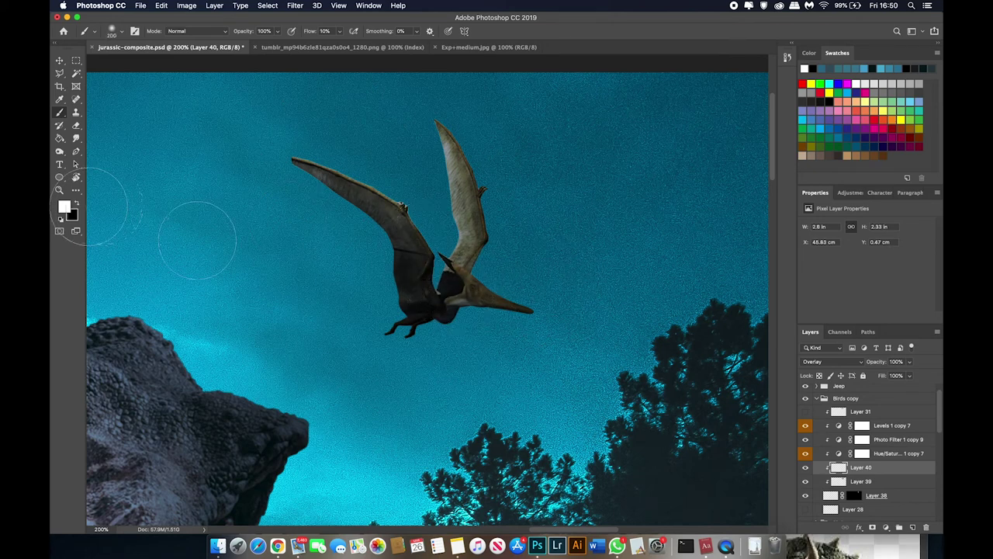
{"action": "left_click_drag", "start_coordinate": [519, 260], "coordinate": [500, 116]}
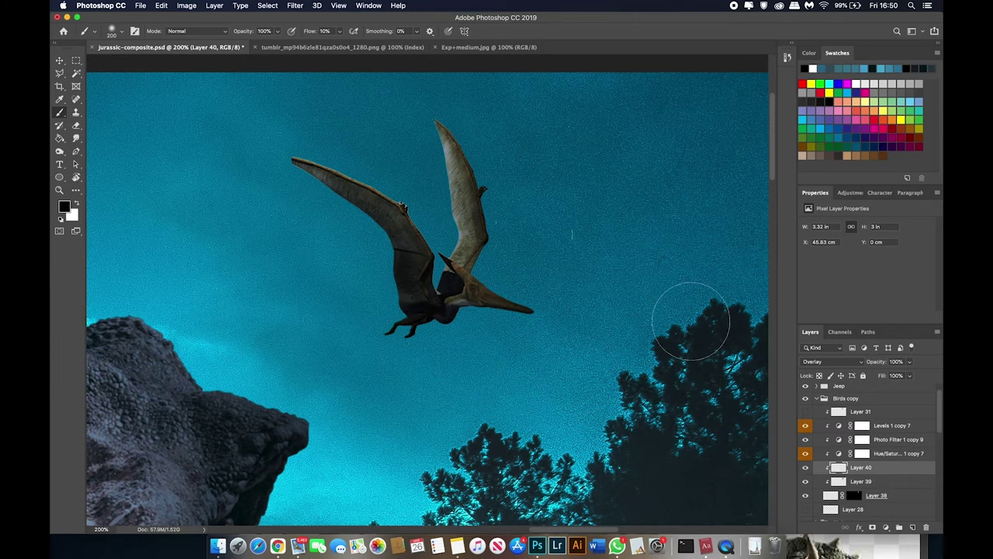
Add another empty layer and sample the teal sky colour
{"action": "left_click", "coordinate": [913, 527]}
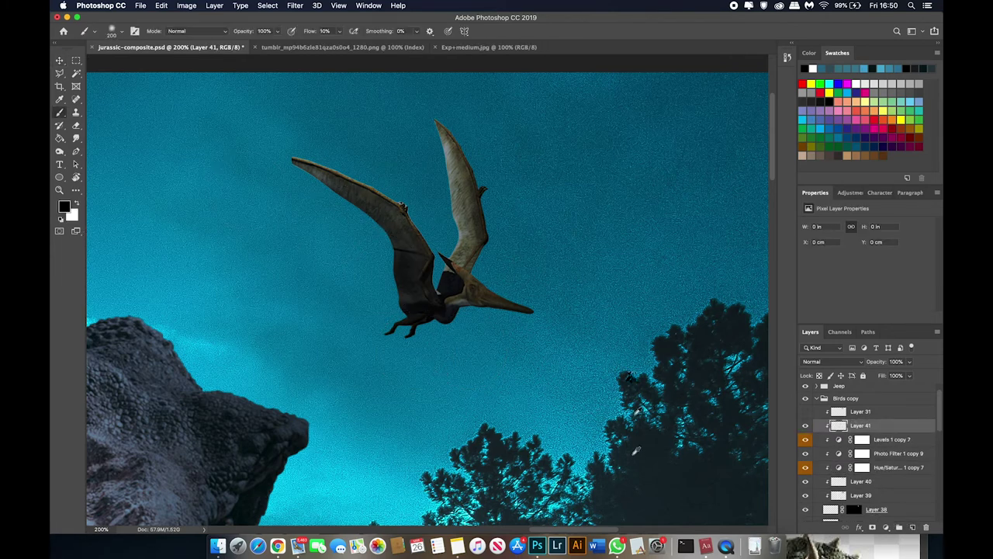
{"action": "left_click", "coordinate": [452, 279], "text": "alt"}
{"action": "key", "text": "super+minus"}
{"action": "key", "text": "super+minus"}
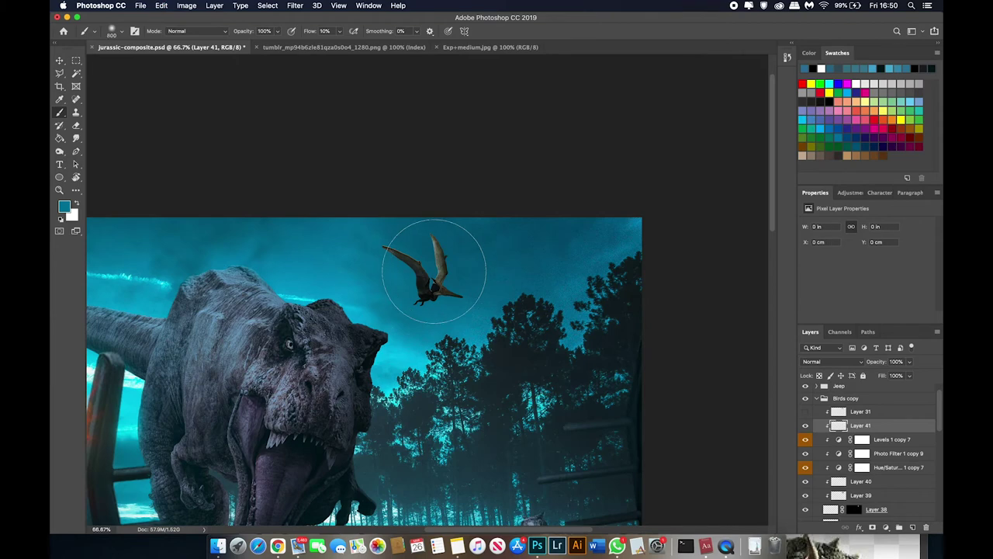
Dab translucent teal over the pterosaur and set a dark teal paint colour
{"action": "left_click", "coordinate": [434, 271]}
{"action": "key", "text": "bracketright"}
{"action": "key", "text": "bracketright"}
{"action": "key", "text": "super+minus"}
{"action": "key", "text": "super+minus"}
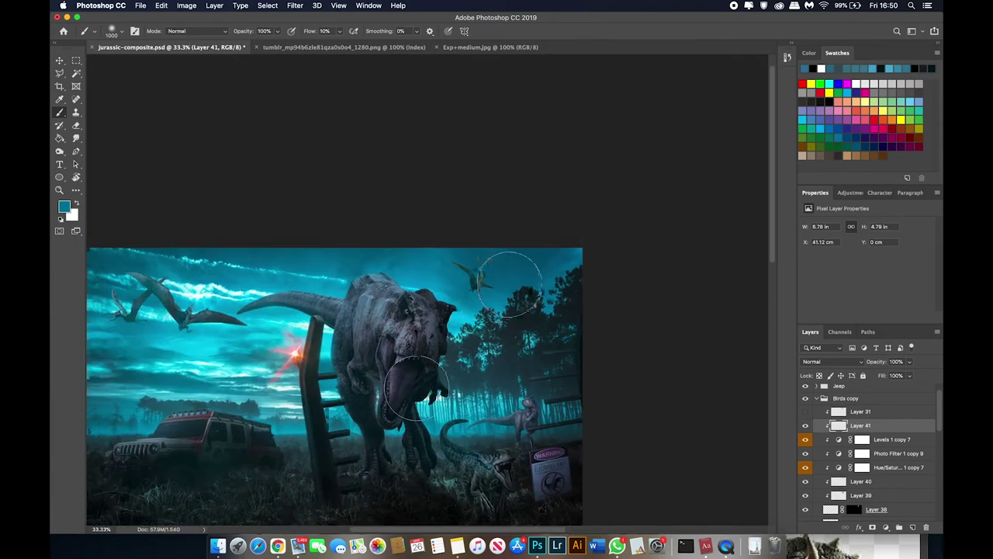
{"action": "key", "text": "d"}
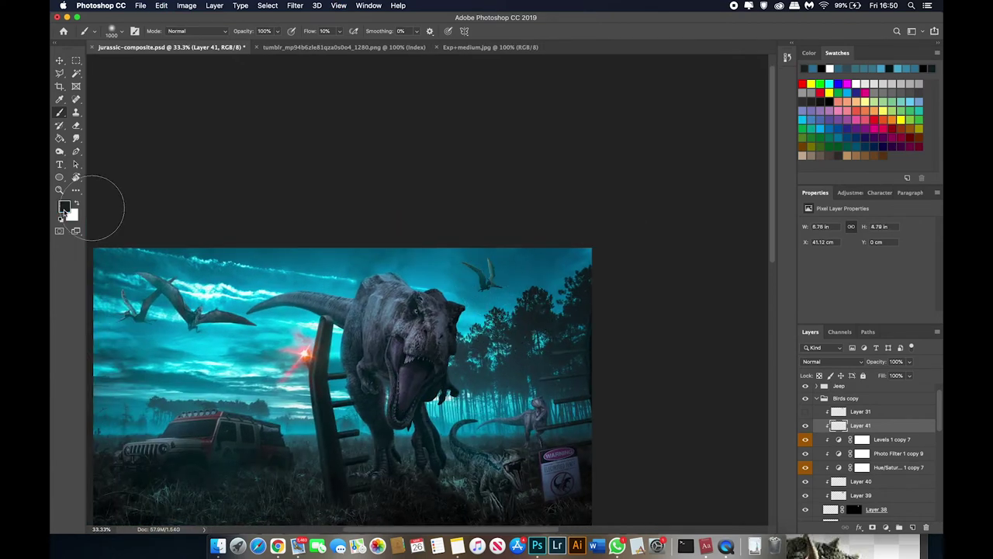
{"action": "left_click", "coordinate": [64, 208]}
{"action": "key", "text": "Return"}
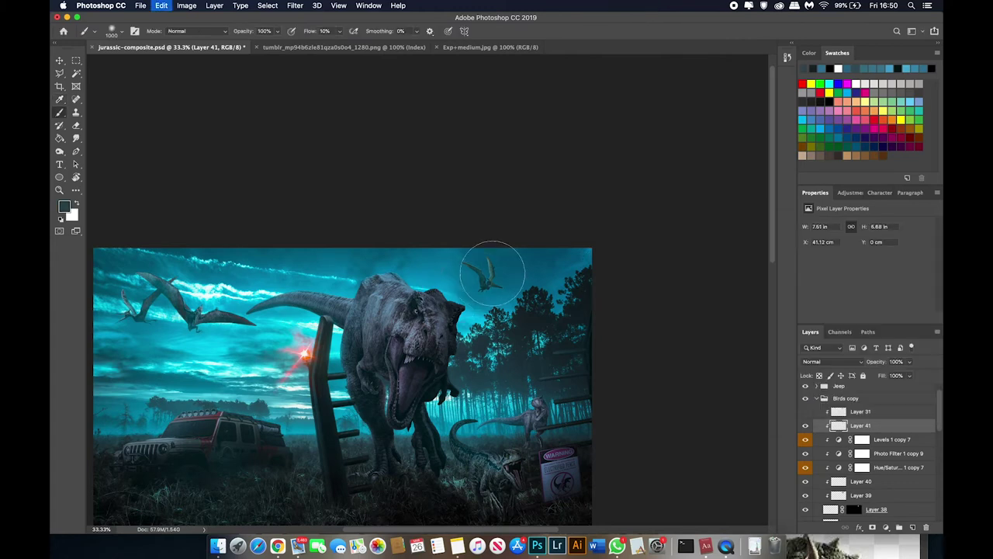
Delete the hidden Layer 31 and add a new layer above Layer 41
{"action": "key", "text": "ctrl+plus"}
{"action": "key", "text": "ctrl+plus"}
{"action": "key", "text": "ctrl+plus"}
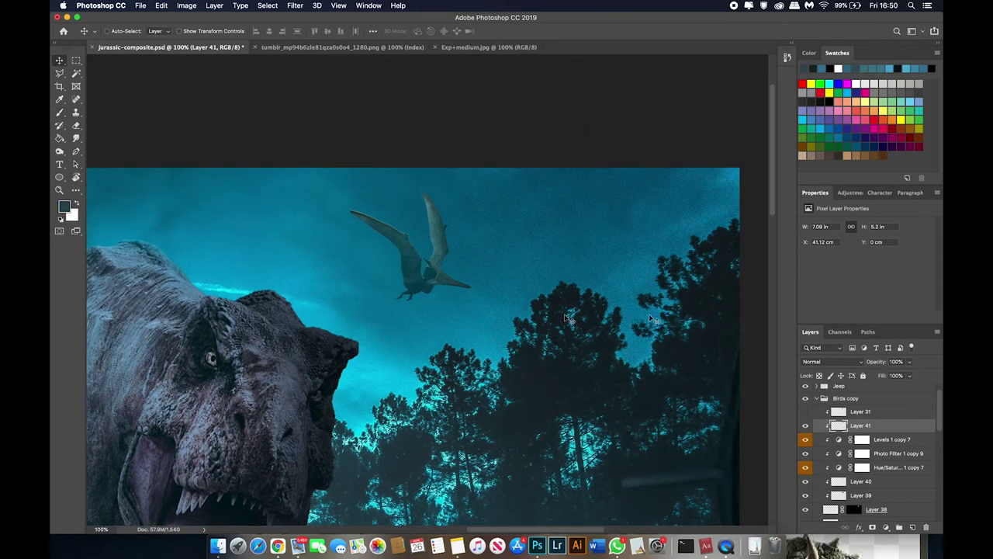
{"action": "key", "text": "ctrl+plus"}
{"action": "key", "text": "Delete"}
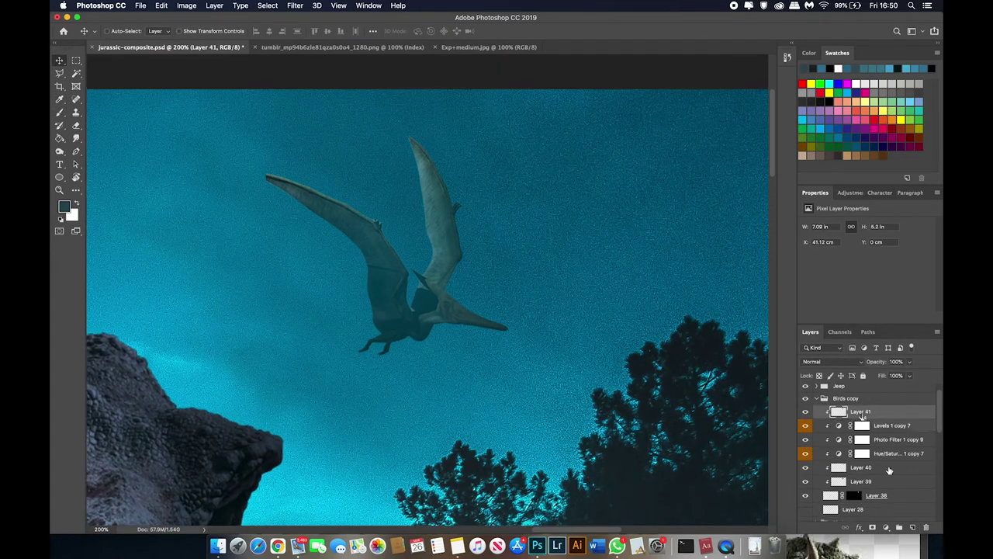
{"action": "left_click", "coordinate": [912, 527]}
{"action": "key", "text": "b"}
{"action": "key", "text": "bracketleft"}
{"action": "key", "text": "bracketleft"}
{"action": "key", "text": "bracketleft"}
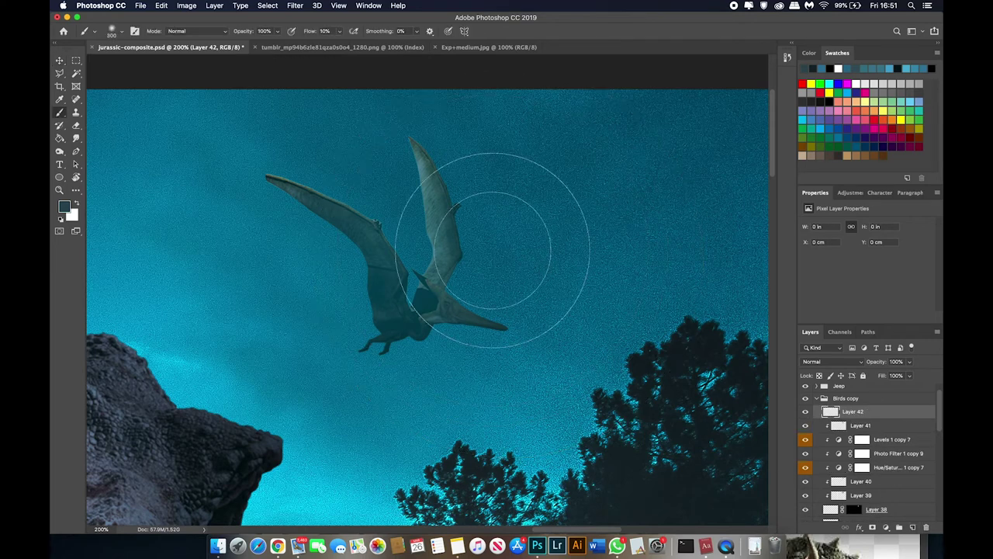
Paint faint sampled sky-colour haze over the pterosaur's body and check the composite
{"action": "left_click", "coordinate": [350, 288], "text": "alt"}
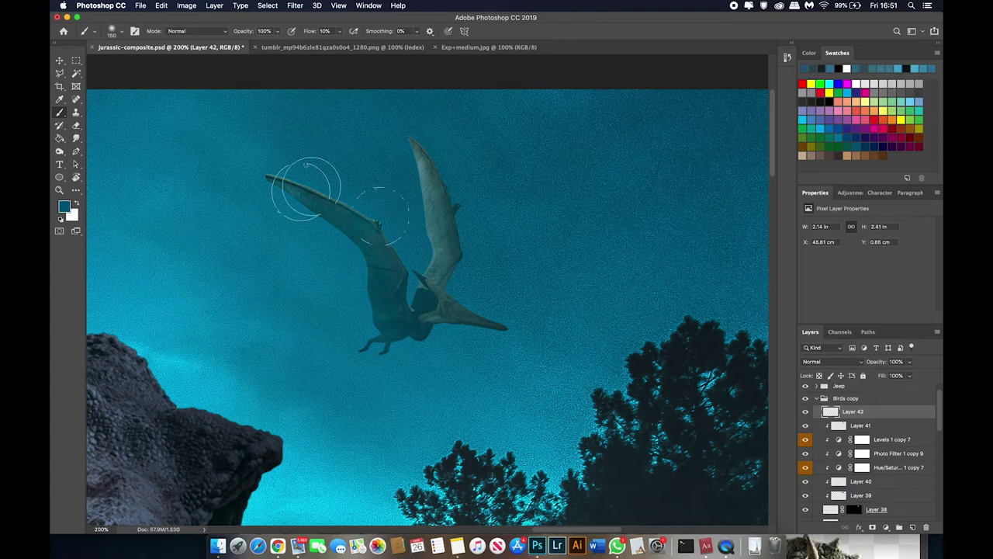
{"action": "left_click_drag", "start_coordinate": [413, 147], "coordinate": [421, 249]}
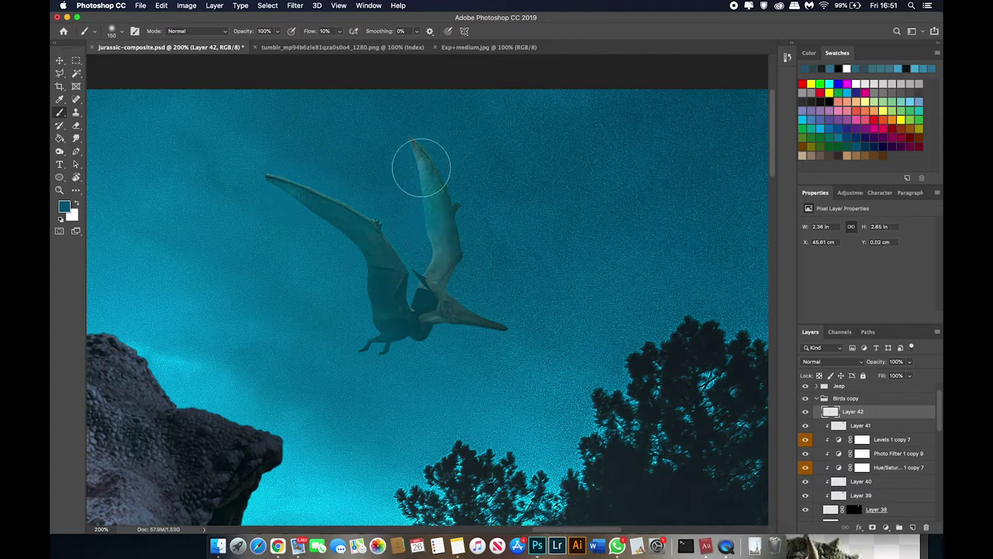
{"action": "key", "text": "ctrl+minus"}
{"action": "key", "text": "ctrl+minus"}
{"action": "key", "text": "ctrl+minus"}
{"action": "key", "text": "ctrl+minus"}
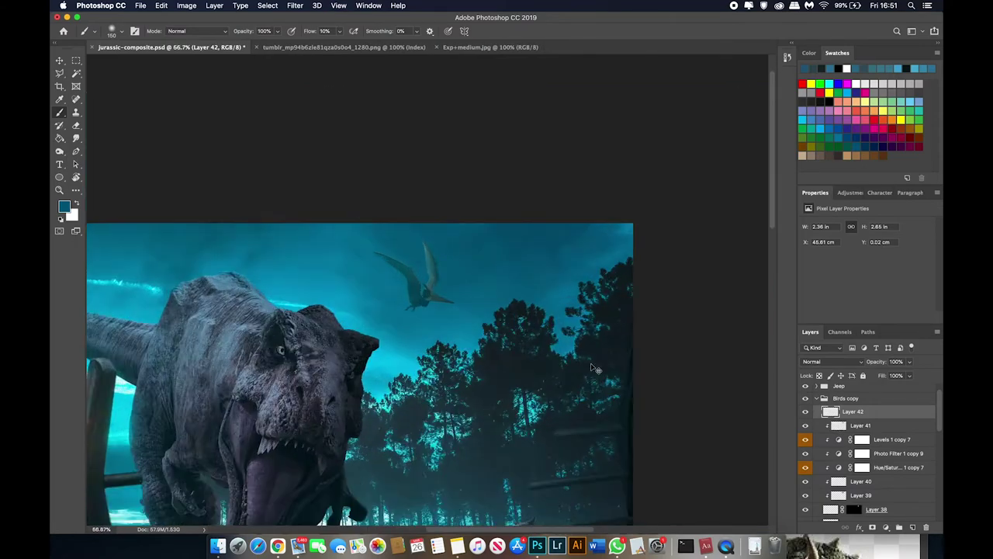
{"action": "scroll", "coordinate": [419, 295], "scroll_direction": "up", "scroll_amount": 5}
{"action": "scroll", "coordinate": [419, 295], "scroll_direction": "down", "scroll_amount": 3}
{"action": "key", "text": "ctrl+z"}
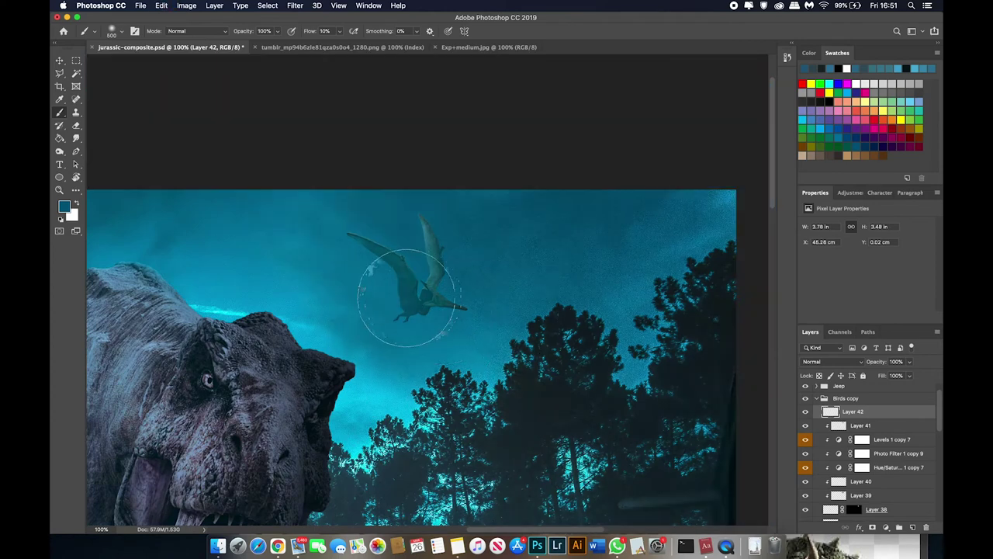
{"action": "scroll", "coordinate": [405, 298], "scroll_direction": "up", "scroll_amount": 3}
{"action": "scroll", "coordinate": [406, 298], "scroll_direction": "up", "scroll_amount": 1}
Erase around the pterosaur on the Layer 38 copy
{"action": "key", "text": "e"}
{"action": "right_click", "coordinate": [306, 311]}
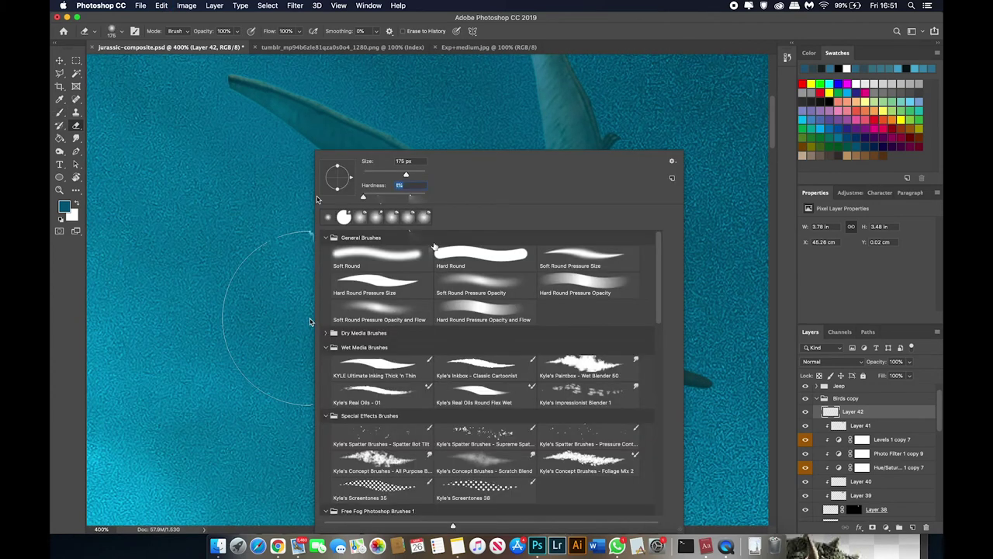
{"action": "key", "text": "Escape"}
{"action": "left_click", "coordinate": [377, 308], "text": "ctrl"}
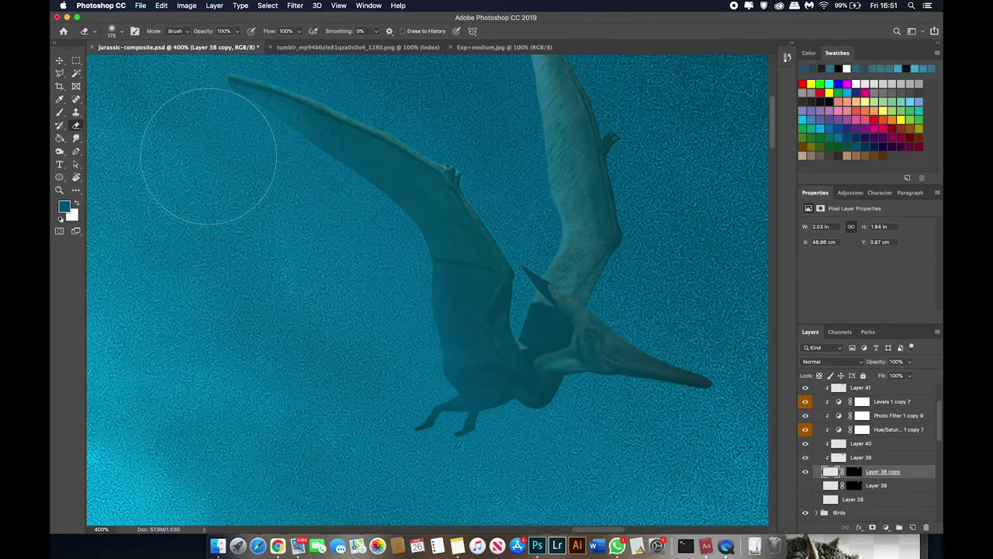
{"action": "key", "text": "ctrl+minus"}
Scroll around the composite to review the pterosaur in context
{"action": "scroll", "coordinate": [535, 220], "scroll_direction": "up", "scroll_amount": 3}
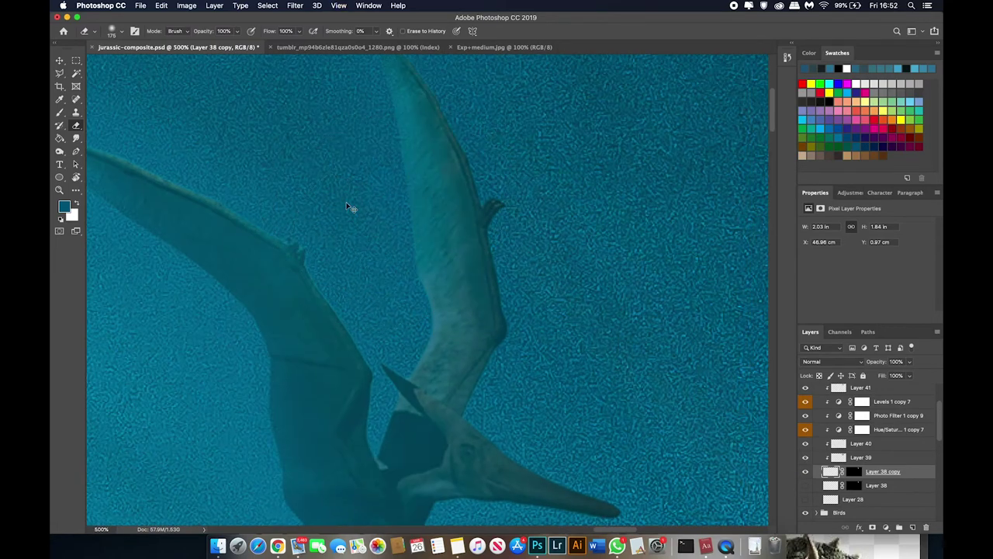
{"action": "scroll", "coordinate": [537, 254], "scroll_direction": "down", "scroll_amount": 3}
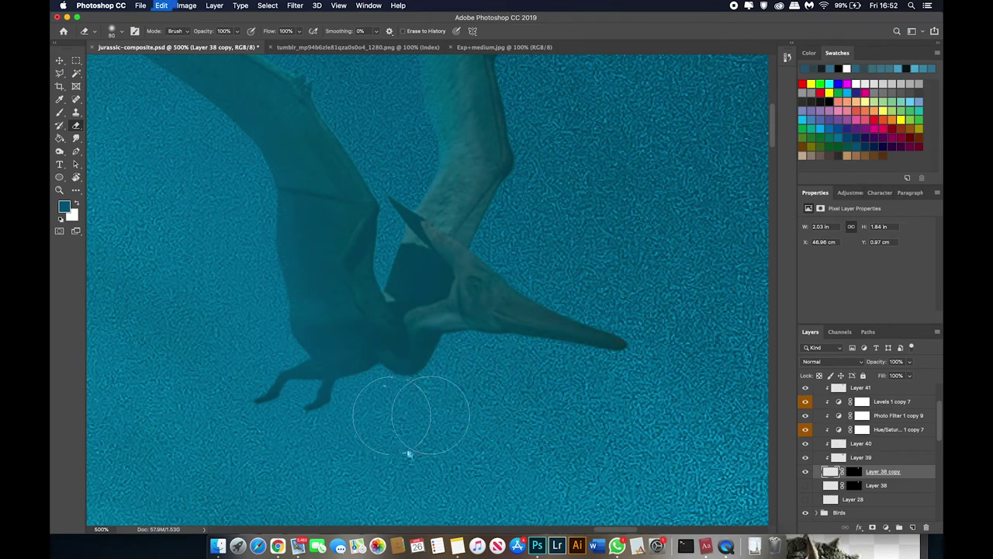
{"action": "scroll", "coordinate": [339, 437], "scroll_direction": "up", "scroll_amount": 5}
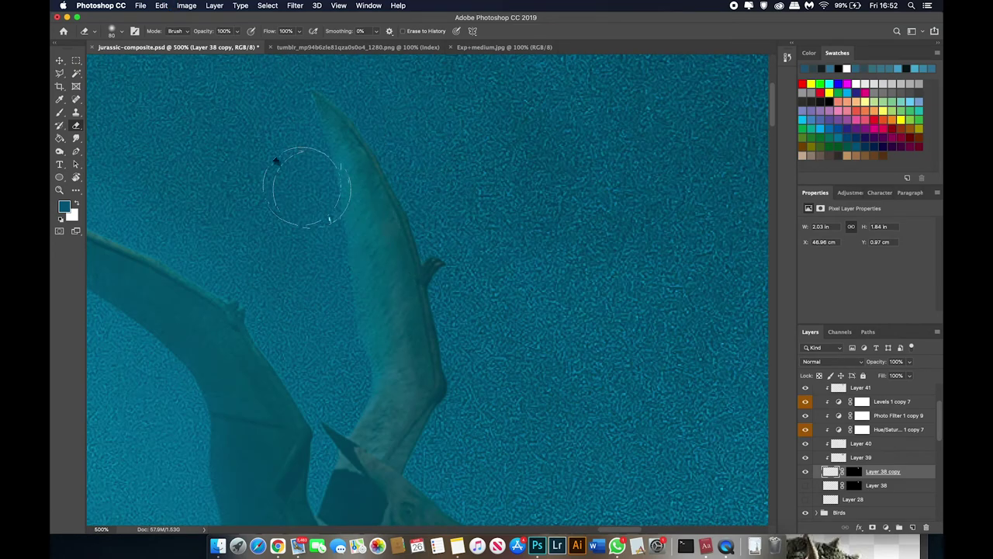
{"action": "scroll", "coordinate": [296, 172], "scroll_direction": "down", "scroll_amount": 3}
{"action": "scroll", "coordinate": [302, 234], "scroll_direction": "down", "scroll_amount": 3}
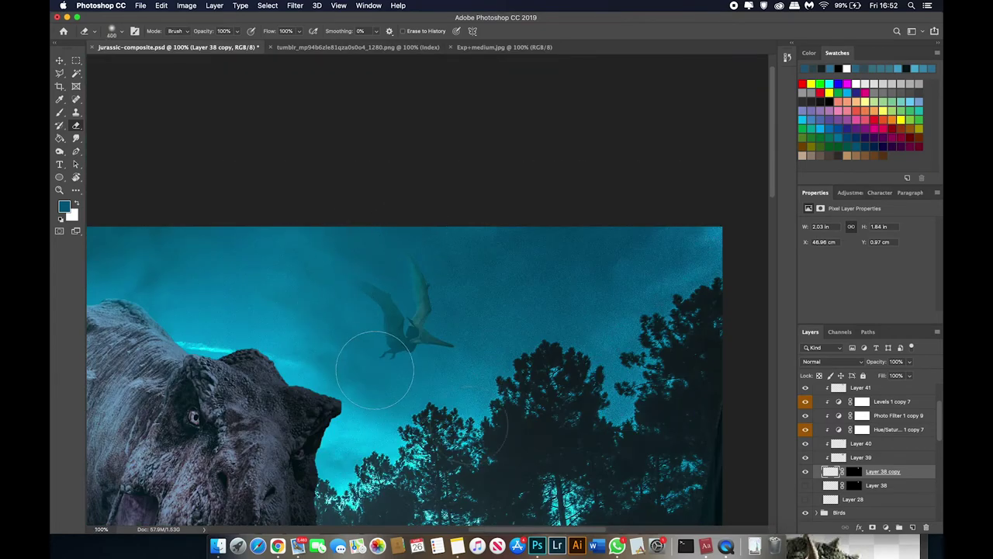
{"action": "scroll", "coordinate": [388, 365], "scroll_direction": "down", "scroll_amount": 1}
{"action": "scroll", "coordinate": [526, 281], "scroll_direction": "down", "scroll_amount": 1}
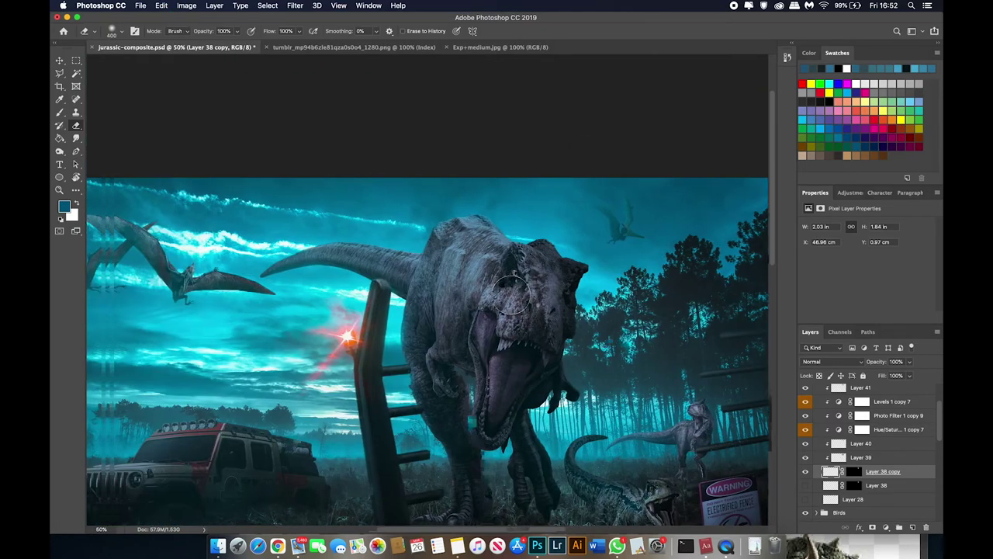
{"action": "scroll", "coordinate": [513, 295], "scroll_direction": "left", "scroll_amount": 5}
{"action": "scroll", "coordinate": [512, 311], "scroll_direction": "down", "scroll_amount": 1}
{"action": "key", "text": "v"}
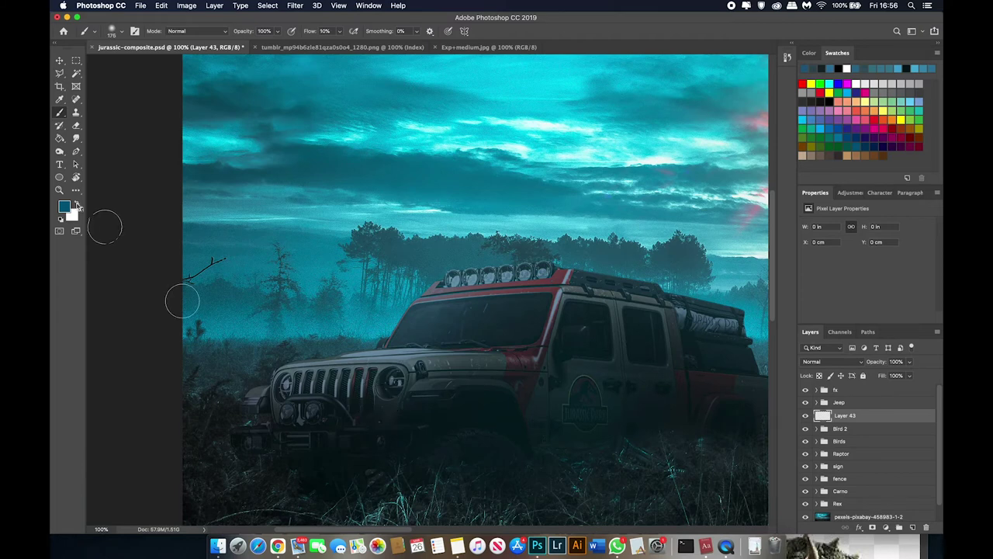
Move Layer 43 above the Jeep group and paint a white headlight glow
{"action": "left_click", "coordinate": [76, 203]}
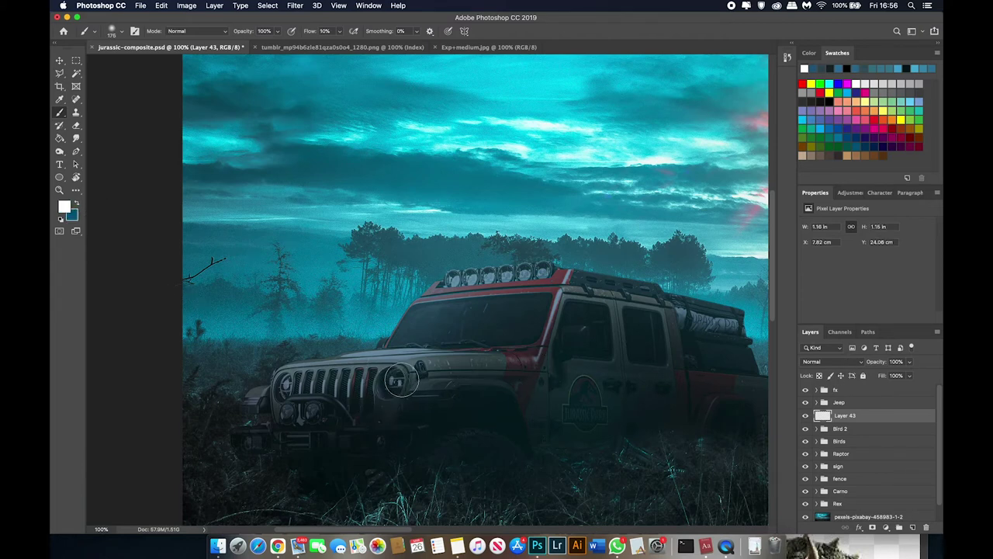
{"action": "left_click_drag", "start_coordinate": [879, 409], "coordinate": [879, 397]}
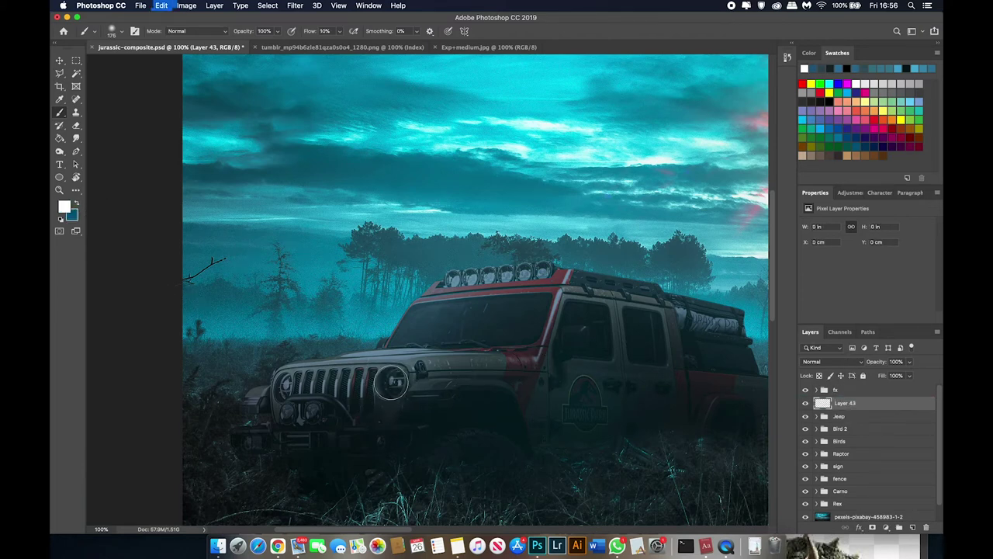
{"action": "key", "text": "ctrl+shift+z"}
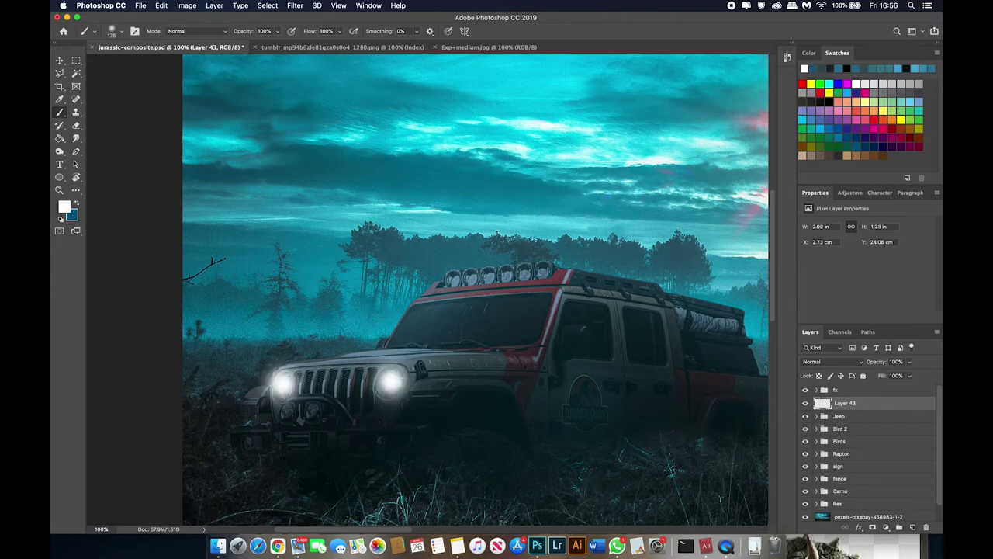
{"action": "key", "text": "ctrl+alt+z"}
{"action": "key", "text": "ctrl+z"}
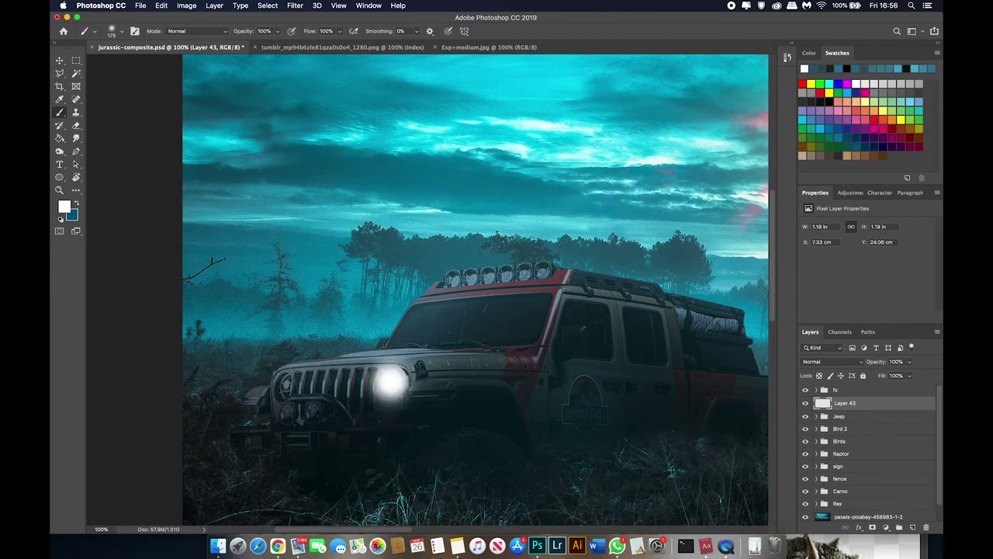
{"action": "left_click", "coordinate": [284, 380]}
Erase the stray glow spilling onto the grille
{"action": "key", "text": "e"}
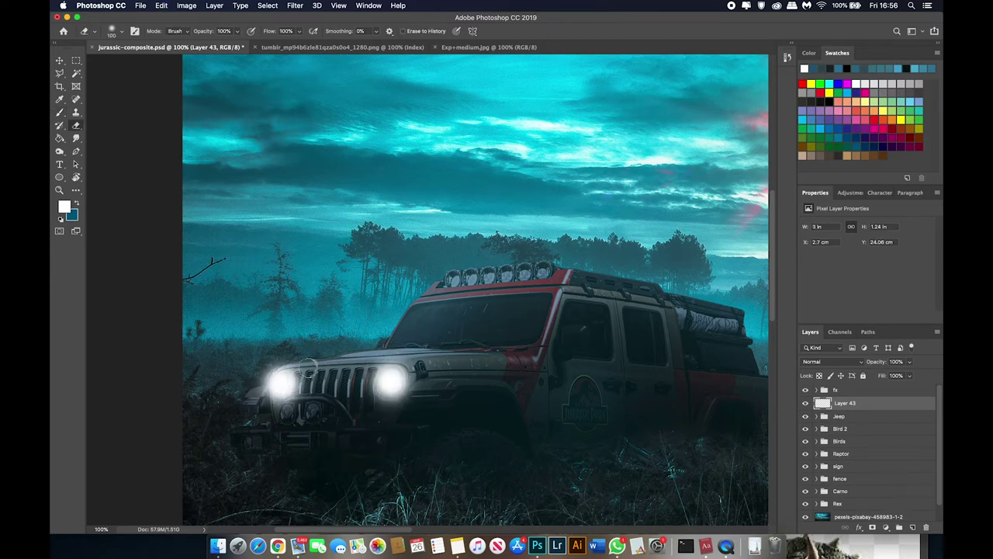
{"action": "left_click_drag", "start_coordinate": [299, 412], "coordinate": [306, 388]}
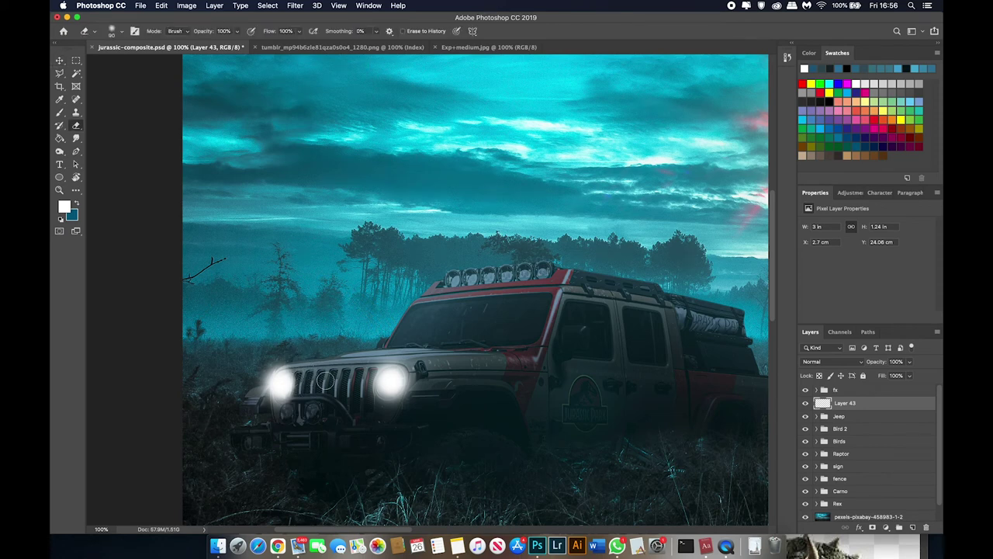
{"action": "key", "text": "v"}
{"action": "scroll", "coordinate": [420, 422], "scroll_direction": "down", "scroll_amount": 2}
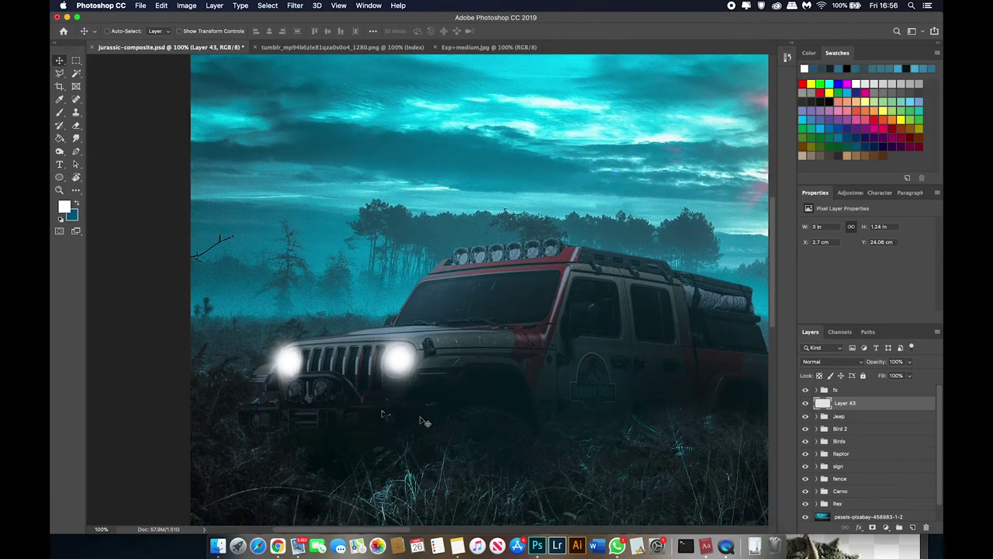
Copy the headlight glow and stretch and rotate it into a beam before the jeep
{"action": "left_click_drag", "start_coordinate": [334, 322], "coordinate": [510, 432]}
{"action": "key", "text": "super+j"}
{"action": "key", "text": "super+t"}
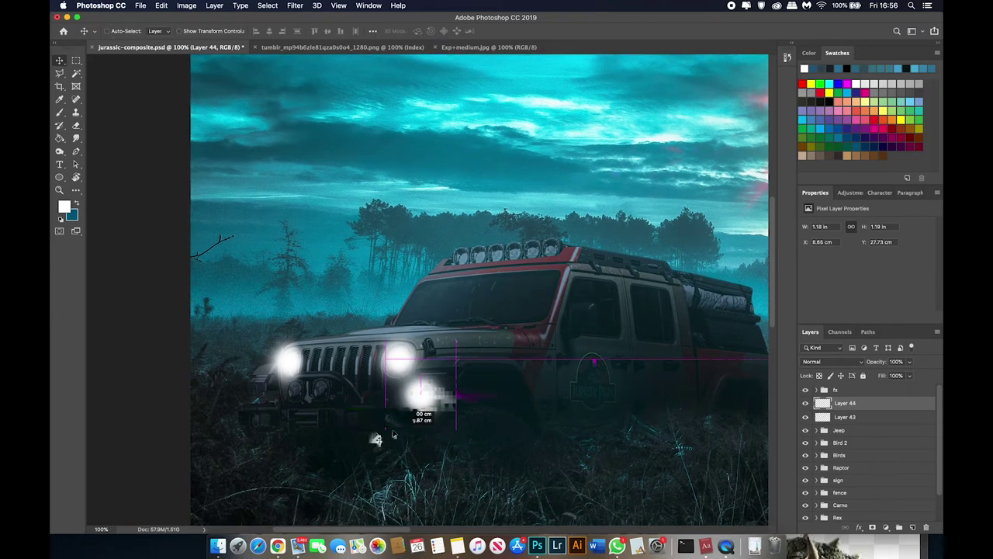
{"action": "left_click_drag", "start_coordinate": [398, 361], "coordinate": [382, 444]}
{"action": "mouse_move", "coordinate": [382, 406]}
{"action": "left_mouse_down"}
{"action": "mouse_move", "coordinate": [404, 365]}
{"action": "mouse_move", "coordinate": [466, 450]}
{"action": "left_mouse_up"}
{"action": "key", "text": "Return"}
{"action": "scroll", "coordinate": [461, 425], "scroll_direction": "down", "scroll_amount": 3}
{"action": "key", "text": "super+minus"}
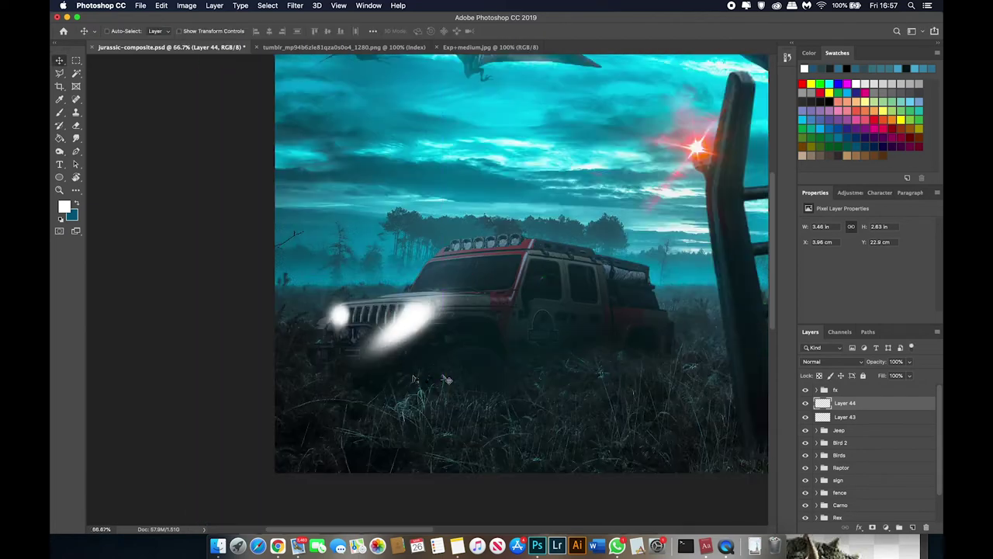
{"action": "left_click_drag", "start_coordinate": [442, 377], "coordinate": [418, 388]}
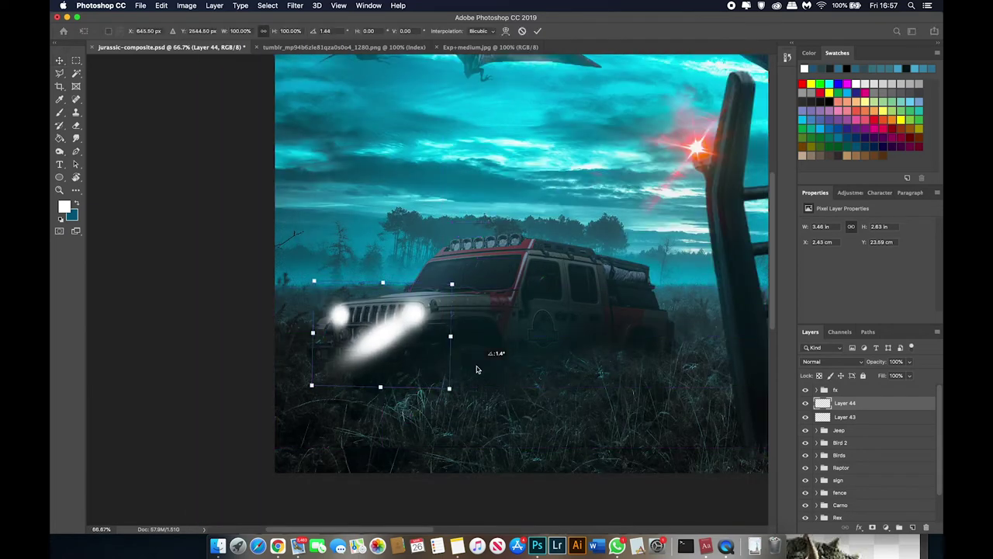
{"action": "key", "text": "Return"}
Set the beam to 20% opacity, duplicate it and merge the two beam layers
{"action": "key", "text": "2"}
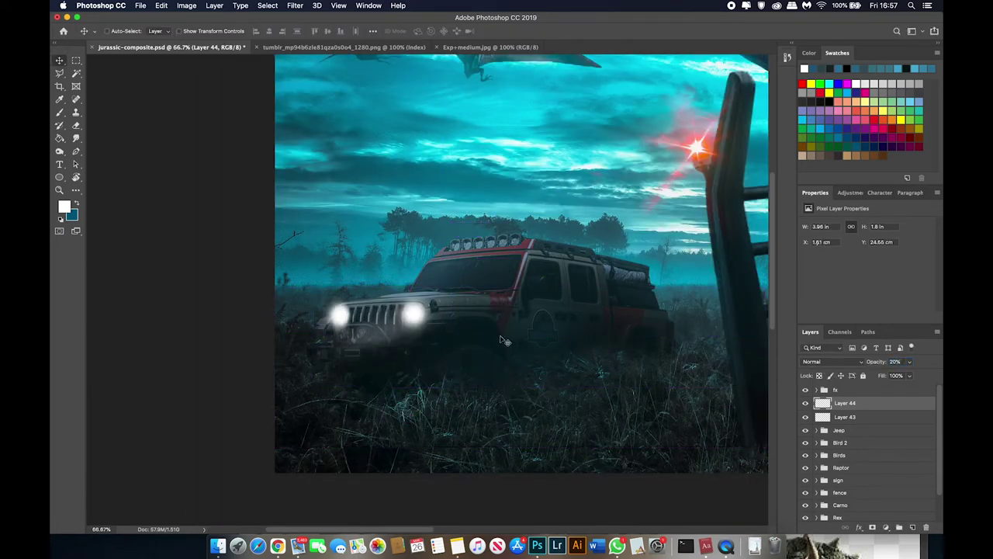
{"action": "scroll", "coordinate": [528, 310], "scroll_direction": "up", "scroll_amount": 2}
{"action": "left_click_drag", "start_coordinate": [508, 347], "coordinate": [503, 340]}
{"action": "key", "text": "super+j"}
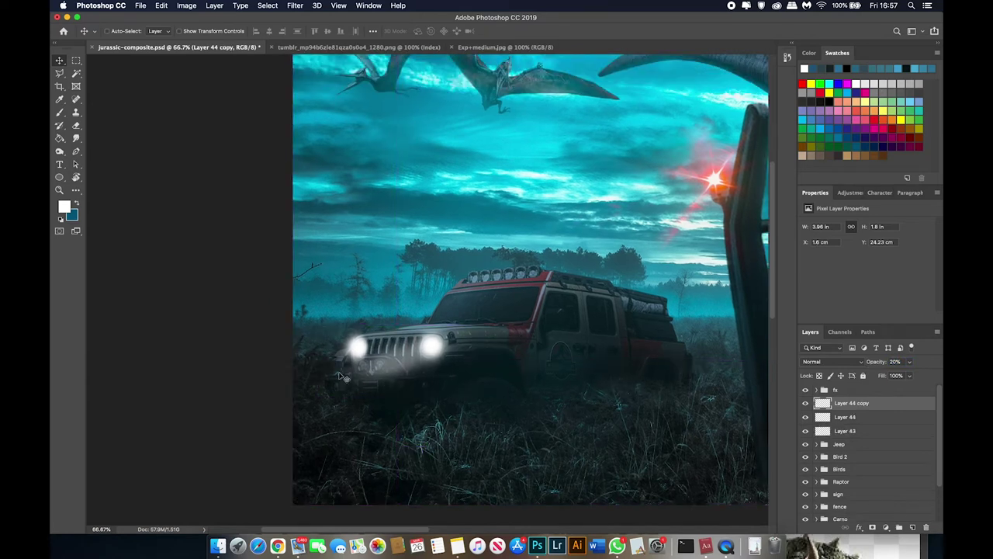
{"action": "left_click", "coordinate": [871, 422], "text": "shift"}
{"action": "right_click", "coordinate": [871, 422]}
{"action": "left_click", "coordinate": [791, 396]}
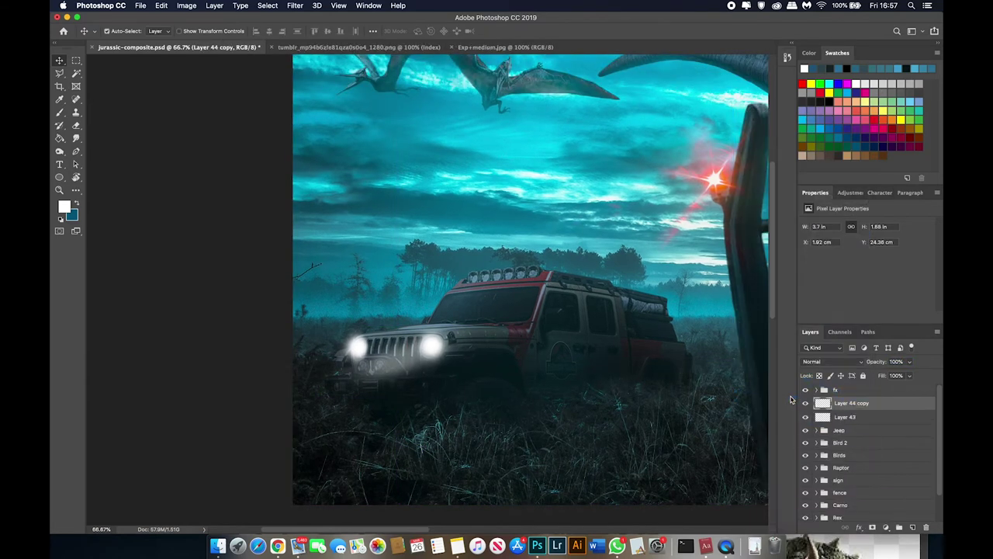
Name the glow layer lights and the beam rays, then shift a rays copy left
{"action": "double_click", "coordinate": [844, 417]}
{"action": "type", "text": "lights"}
{"action": "type", "text": "rays"}
{"action": "key", "text": "Return"}
{"action": "key", "text": "super+j"}
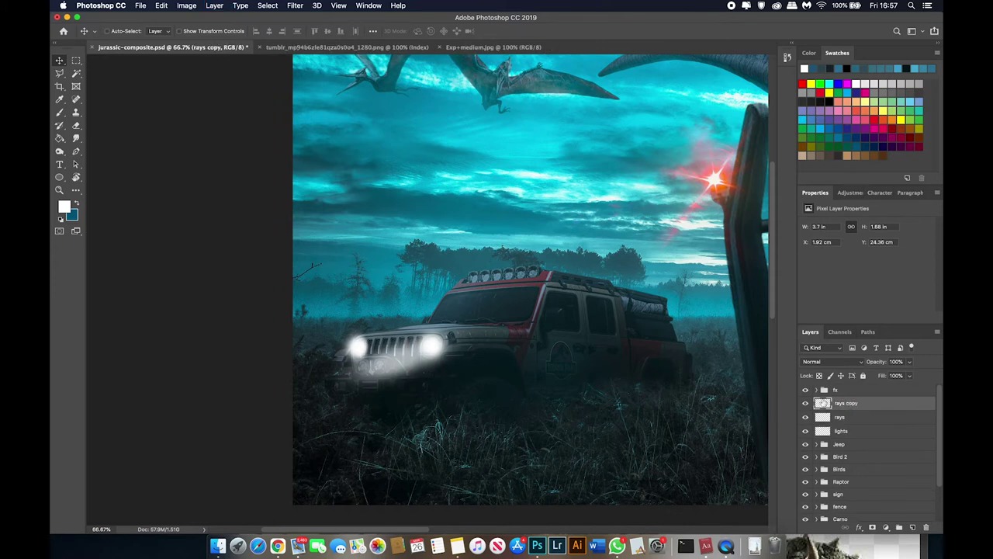
{"action": "key", "text": "shift+Left"}
{"action": "key", "text": "shift+Left"}
{"action": "key", "text": "shift+Left"}
{"action": "key", "text": "shift+Left"}
{"action": "key", "text": "shift+Left"}
{"action": "key", "text": "shift+Left"}
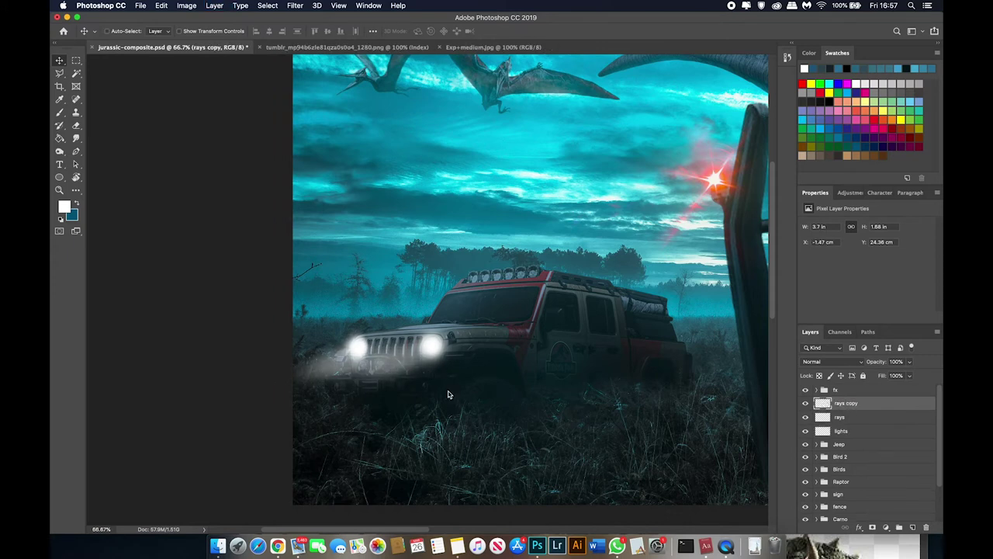
{"action": "key", "text": "shift+Left"}
{"action": "key", "text": "shift+Left"}
Remove the extra rays copies and add a new layer named blur
{"action": "key", "text": "super+minus"}
{"action": "key", "text": "super+minus"}
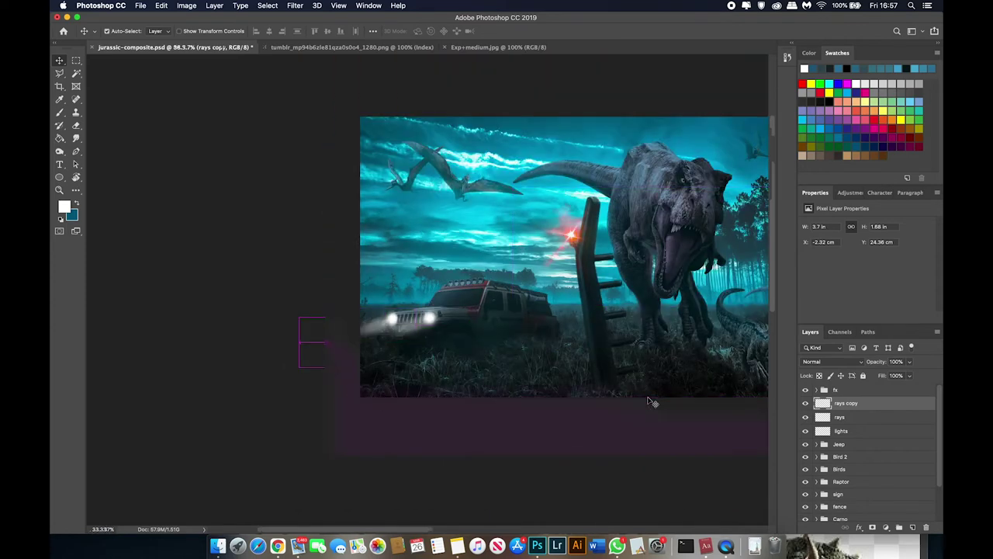
{"action": "key", "text": "super+j"}
{"action": "key", "text": "super+j"}
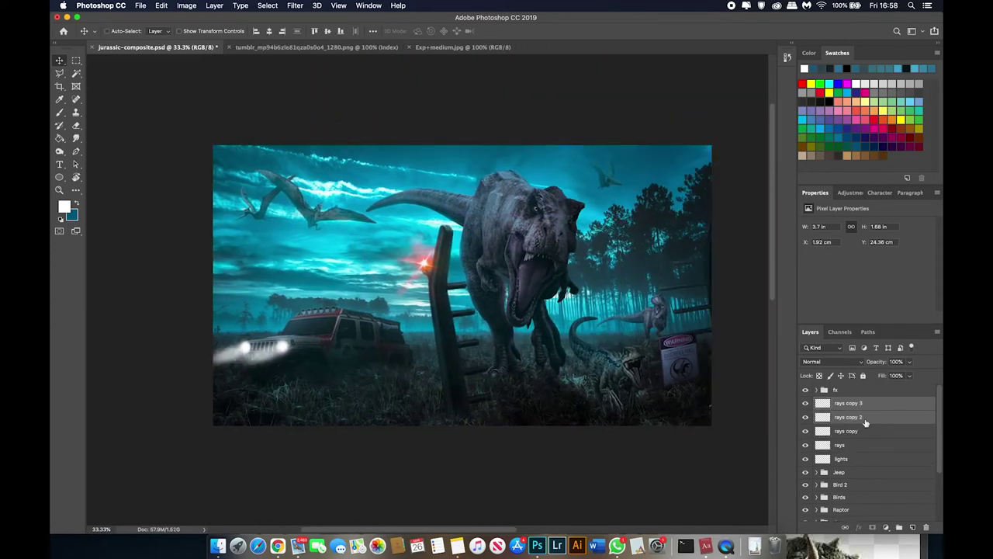
{"action": "key", "text": "Delete"}
{"action": "key", "text": "super+z"}
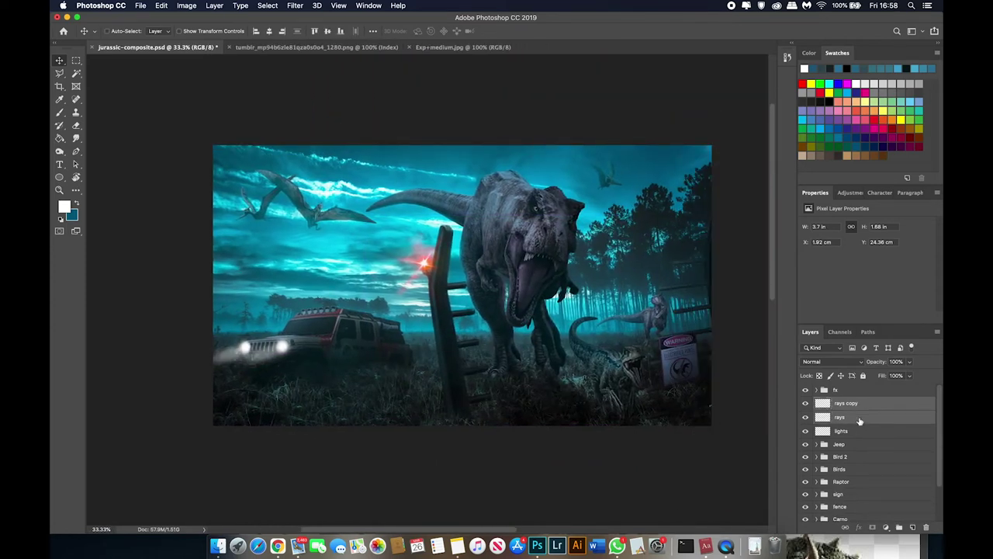
{"action": "right_click", "coordinate": [848, 417]}
{"action": "double_click", "coordinate": [841, 403]}
{"action": "type", "text": "blur"}
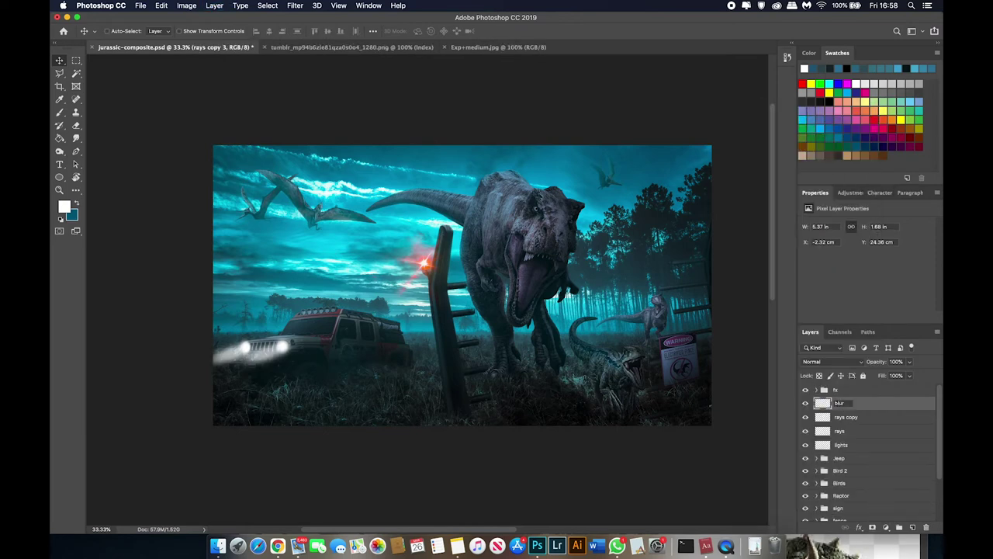
Apply a 144.2-pixel Gaussian Blur to the blur layer
{"action": "left_click", "coordinate": [295, 5]}
{"action": "left_click", "coordinate": [473, 179]}
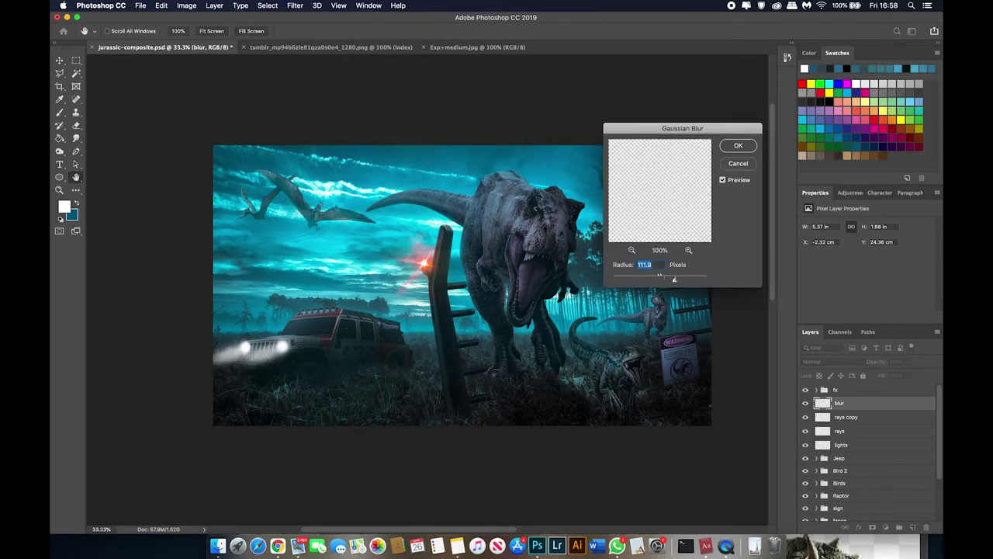
{"action": "left_click_drag", "start_coordinate": [674, 278], "coordinate": [680, 280]}
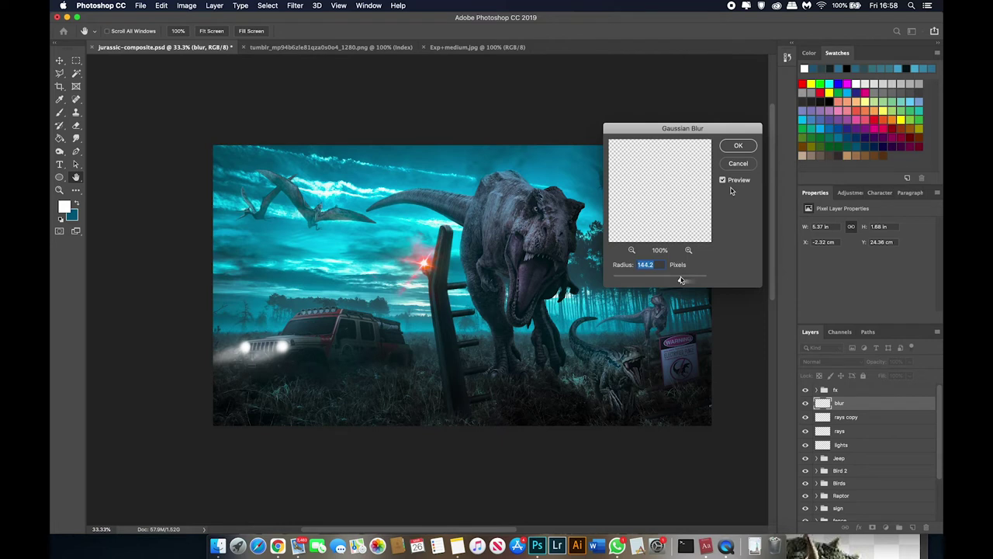
{"action": "left_click", "coordinate": [742, 148]}
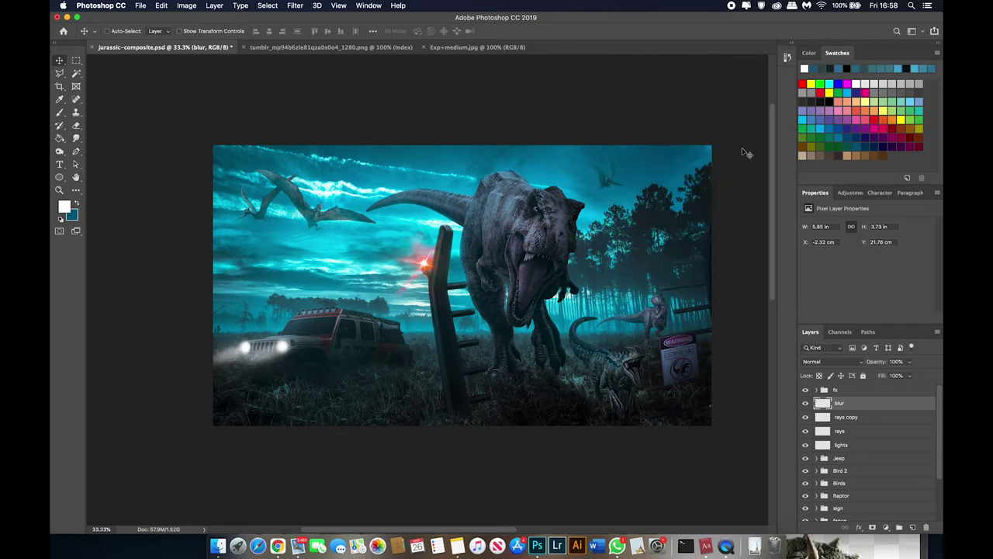
{"action": "scroll", "coordinate": [425, 350], "scroll_direction": "left", "scroll_amount": 5}
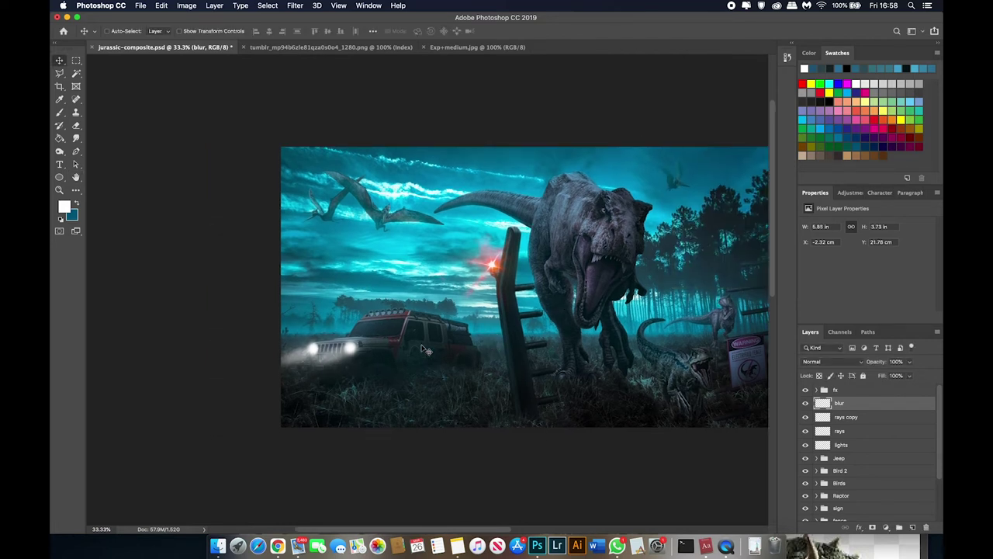
{"action": "scroll", "coordinate": [425, 350], "scroll_direction": "up", "scroll_amount": 4}
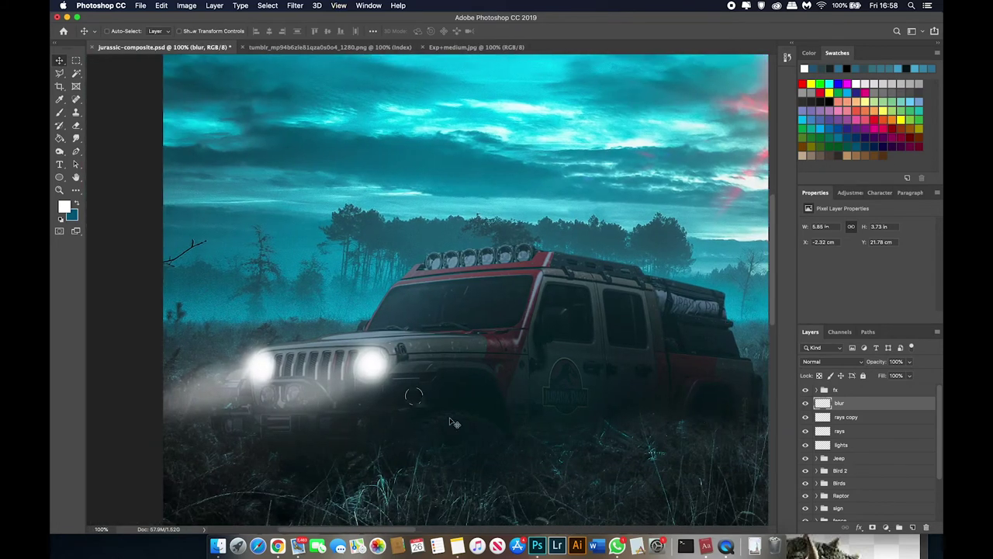
Trim the lights layer's glow near the fender with a size-200 eraser
{"action": "left_click", "coordinate": [388, 354], "text": "super"}
{"action": "key", "text": "e"}
{"action": "key", "text": "bracketright"}
{"action": "key", "text": "bracketright"}
{"action": "key", "text": "bracketright"}
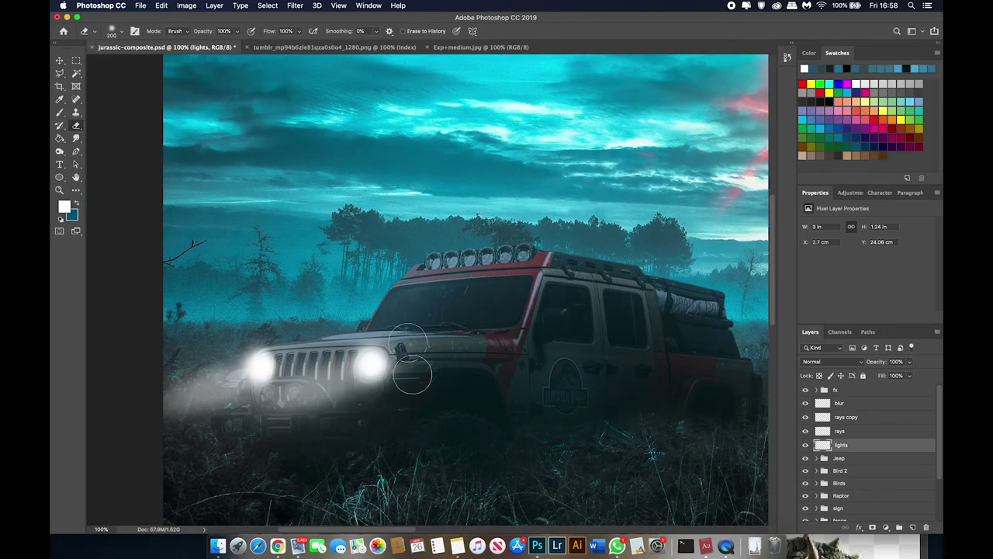
{"action": "left_click_drag", "start_coordinate": [411, 375], "coordinate": [398, 395]}
{"action": "key", "text": "v"}
{"action": "key", "text": "super+minus"}
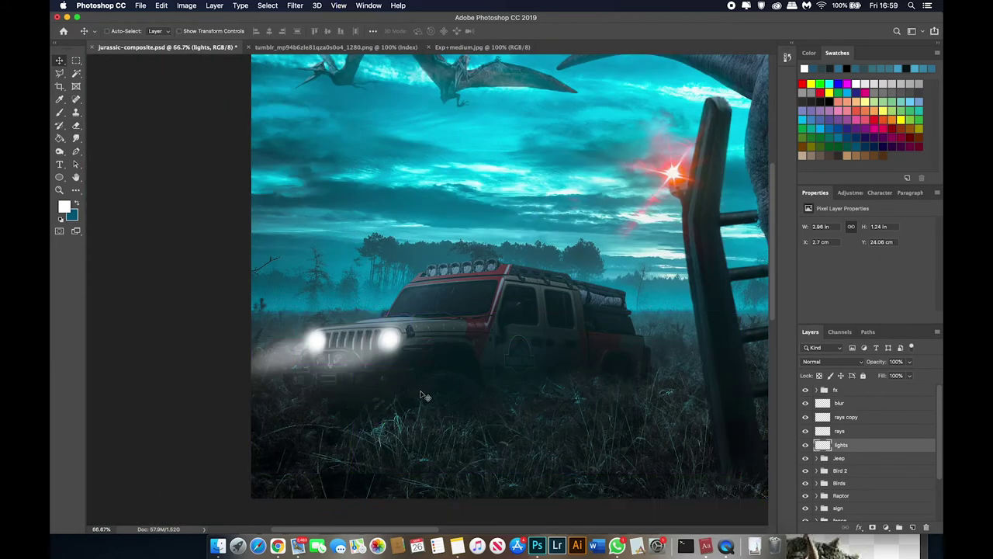
{"action": "scroll", "coordinate": [425, 396], "scroll_direction": "right", "scroll_amount": 4}
{"action": "scroll", "coordinate": [455, 388], "scroll_direction": "up", "scroll_amount": 1}
{"action": "key", "text": "super+minus"}
{"action": "key", "text": "super+minus"}
{"action": "key", "text": "super+minus"}
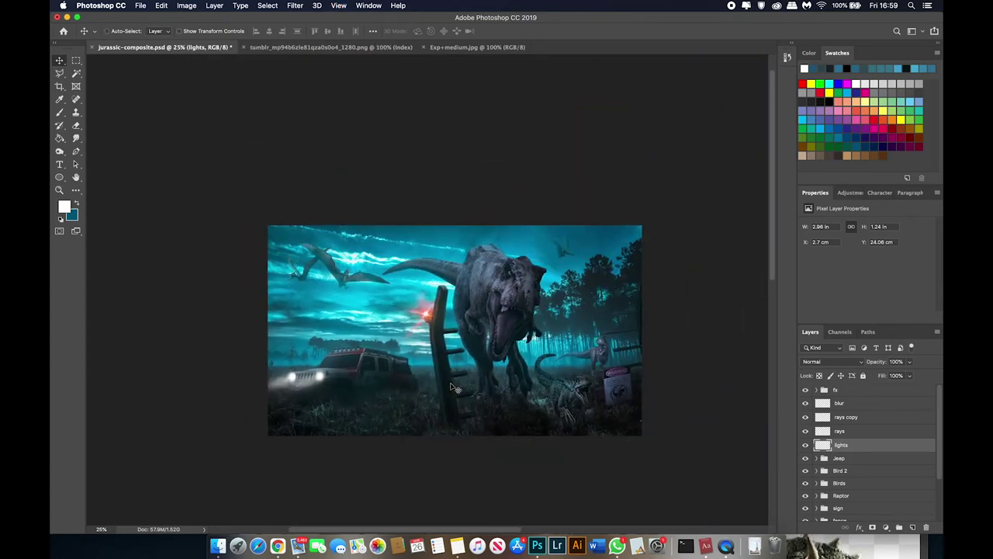
{"action": "scroll", "coordinate": [454, 388], "scroll_direction": "left", "scroll_amount": 3}
{"action": "scroll", "coordinate": [452, 388], "scroll_direction": "up", "scroll_amount": 3}
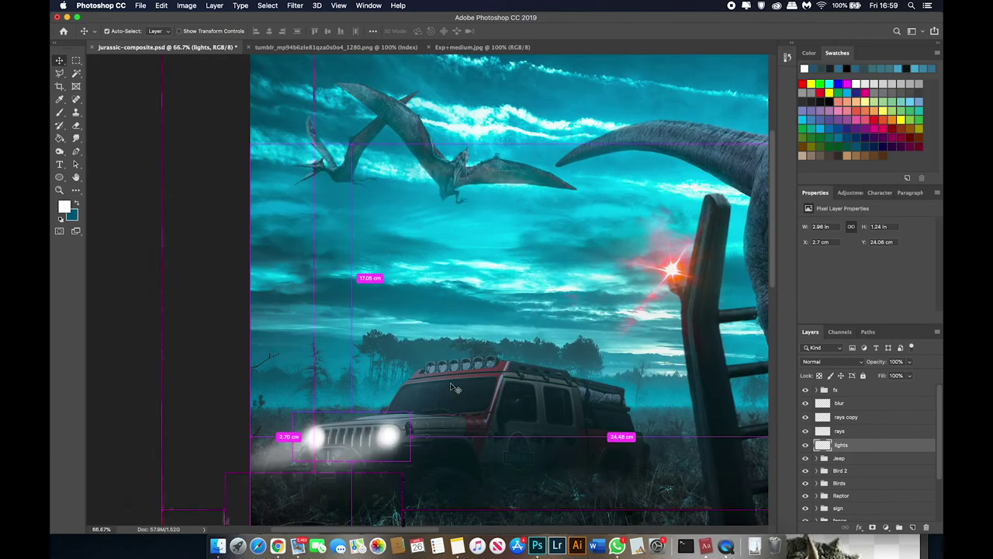
Duplicate the blur layer and shift the blur copy down and left
{"action": "left_click", "coordinate": [846, 418]}
{"action": "left_click", "coordinate": [851, 431], "text": "shift"}
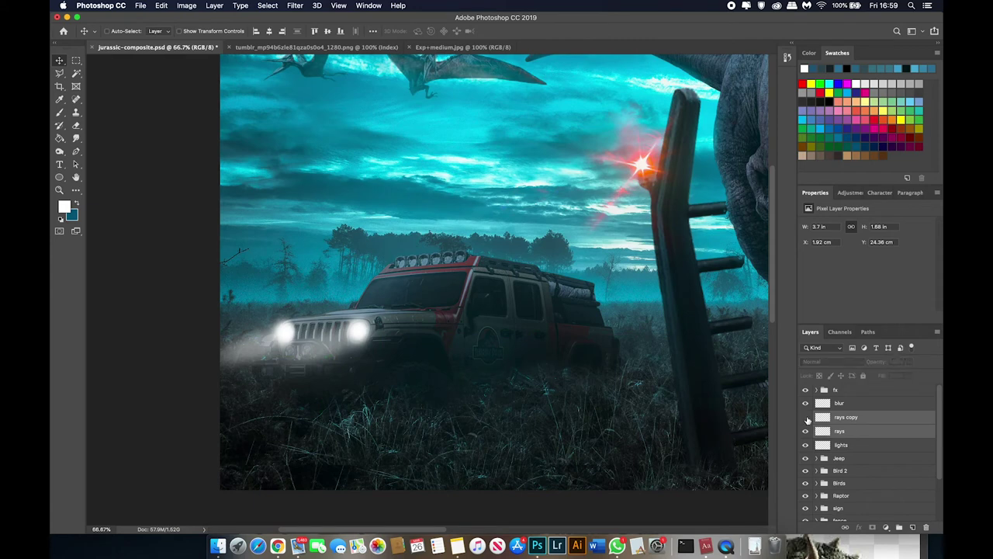
{"action": "left_click", "coordinate": [861, 419]}
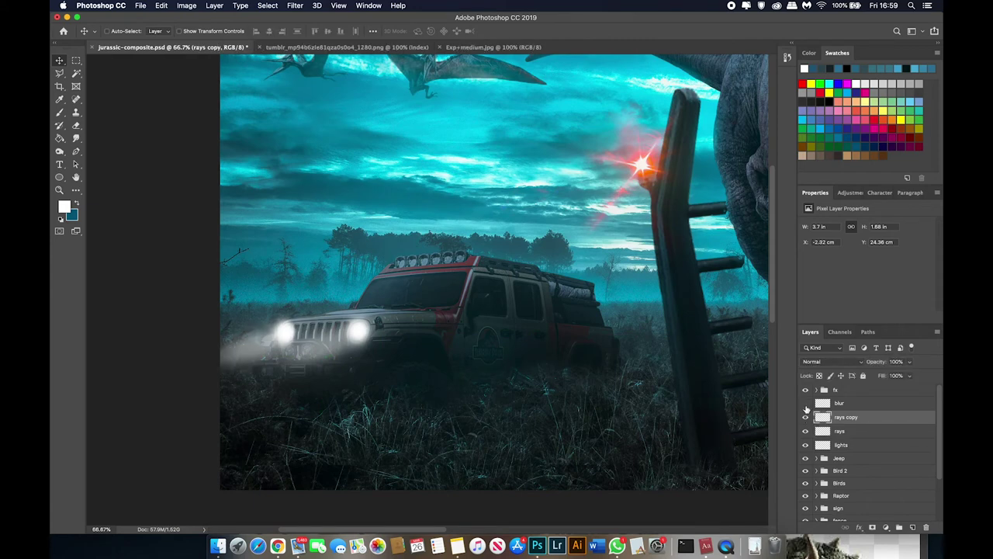
{"action": "left_click", "coordinate": [839, 403]}
{"action": "key", "text": "super+minus"}
{"action": "key", "text": "super+minus"}
{"action": "key", "text": "super+j"}
{"action": "left_click_drag", "start_coordinate": [584, 456], "coordinate": [534, 470]}
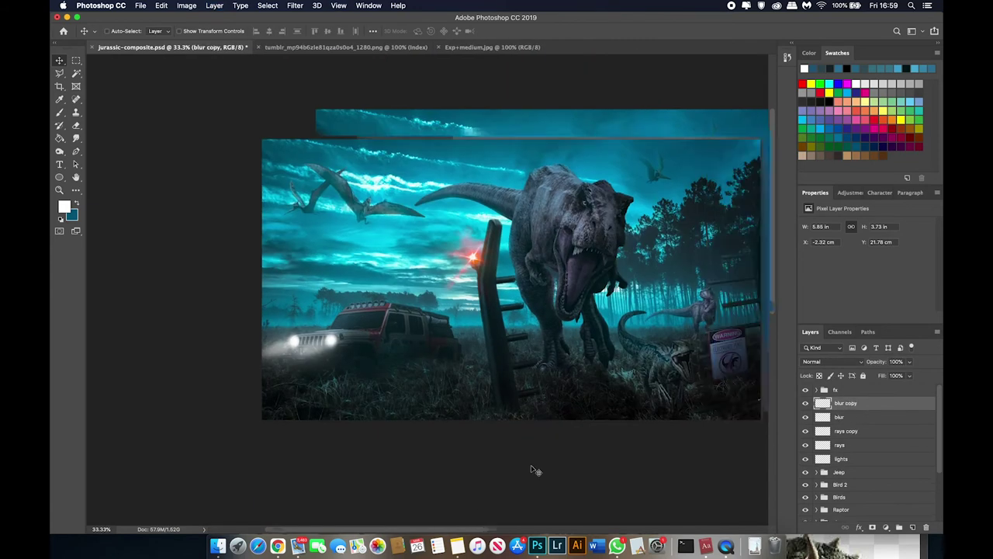
{"action": "key", "text": "super+plus"}
{"action": "key", "text": "super+plus"}
{"action": "key", "text": "super+plus"}
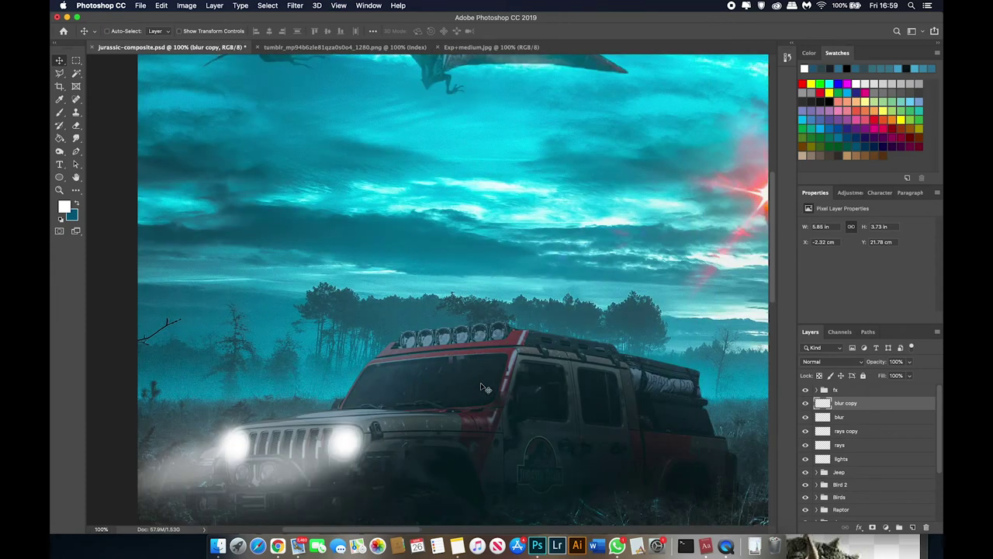
Group the headlight layers from blur copy to lights and nudge the beam slightly lower
{"action": "left_click", "coordinate": [839, 459], "text": "shift"}
{"action": "key", "text": "super+g"}
{"action": "double_click", "coordinate": [842, 402]}
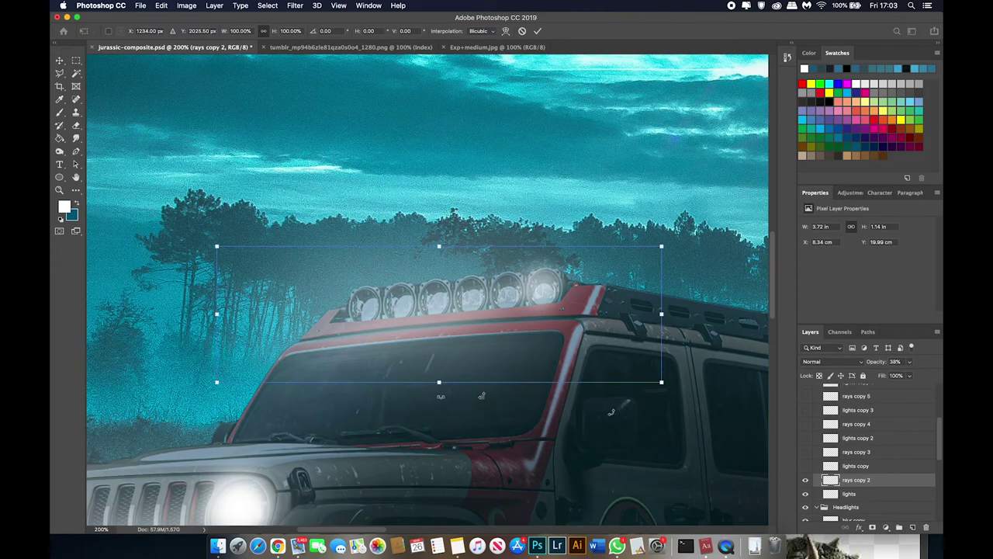
{"action": "key", "text": "Return"}
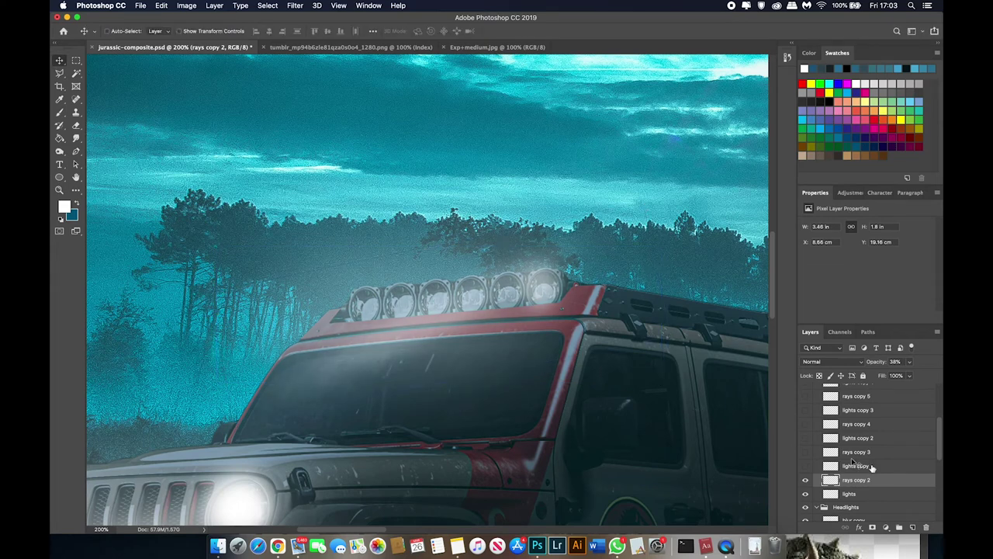
{"action": "scroll", "coordinate": [872, 466], "scroll_direction": "up", "scroll_amount": 2}
{"action": "left_click_drag", "start_coordinate": [486, 341], "coordinate": [486, 346]}
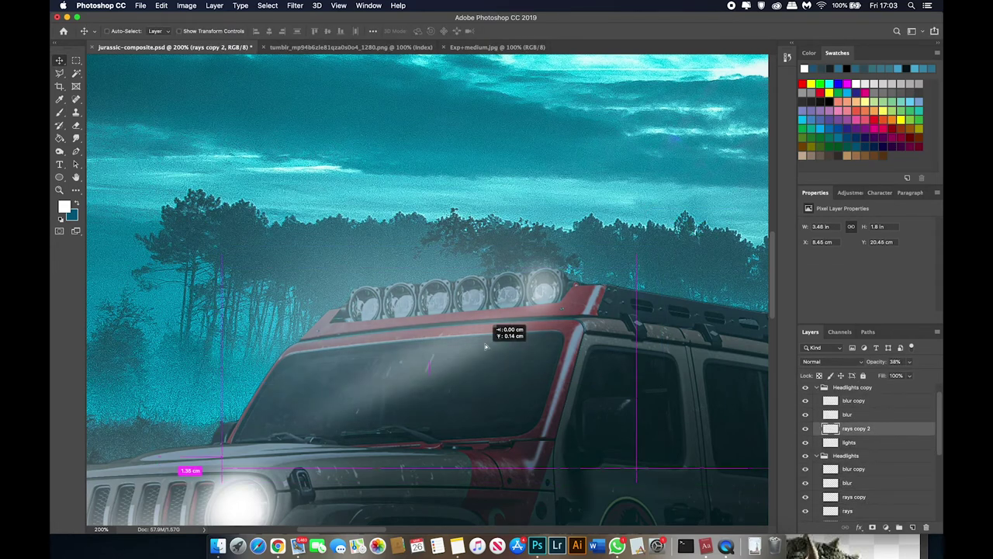
{"action": "key", "text": "super+0"}
Reshape the rays to fit the roof lights and place a copy at the light bar
{"action": "key", "text": "super+t"}
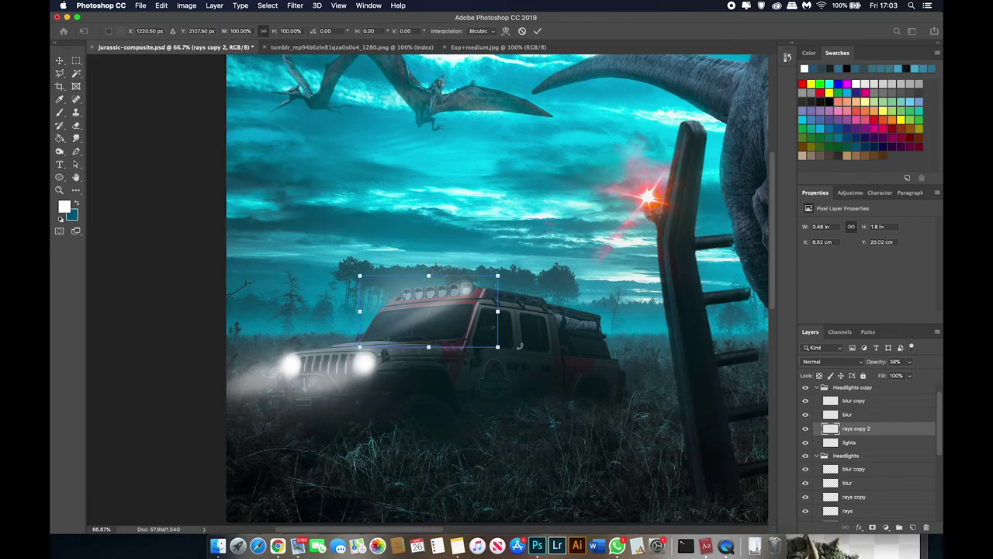
{"action": "left_click_drag", "start_coordinate": [519, 346], "coordinate": [542, 336]}
{"action": "key", "text": "Return"}
{"action": "key", "text": "super+plus"}
{"action": "key", "text": "super+plus"}
{"action": "key", "text": "super+plus"}
{"action": "mouse_move", "coordinate": [519, 297]}
{"action": "left_mouse_down"}
{"action": "mouse_move", "coordinate": [532, 326]}
{"action": "mouse_move", "coordinate": [300, 339]}
{"action": "left_mouse_up"}
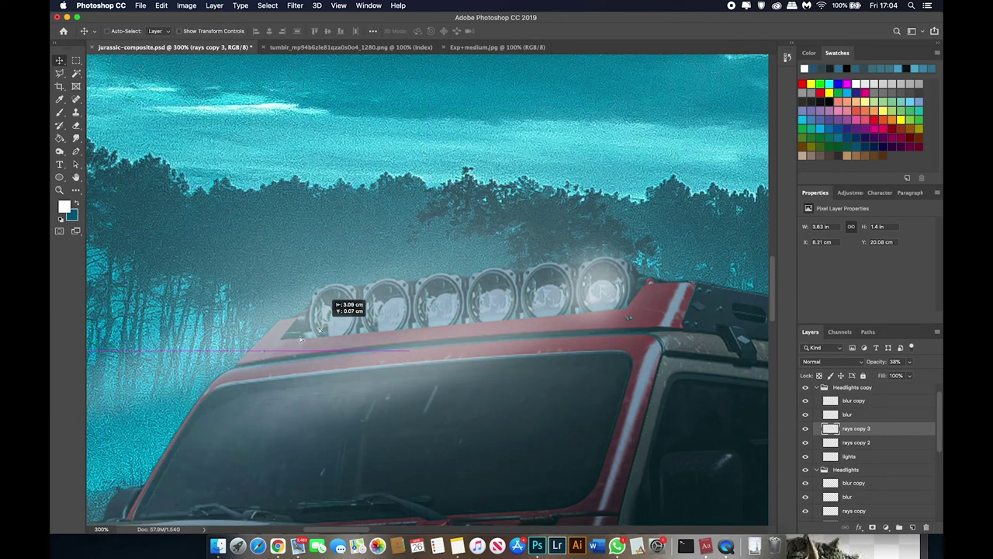
{"action": "key", "text": "super+1"}
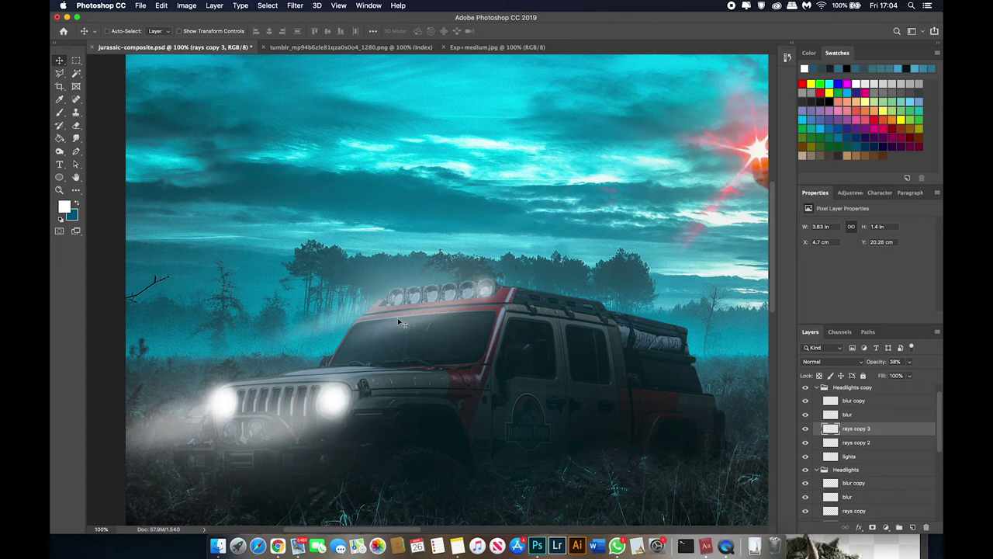
Duplicate the roof rays and merge the rays copies into one layer
{"action": "key", "text": "super+j"}
{"action": "key", "text": "super+j"}
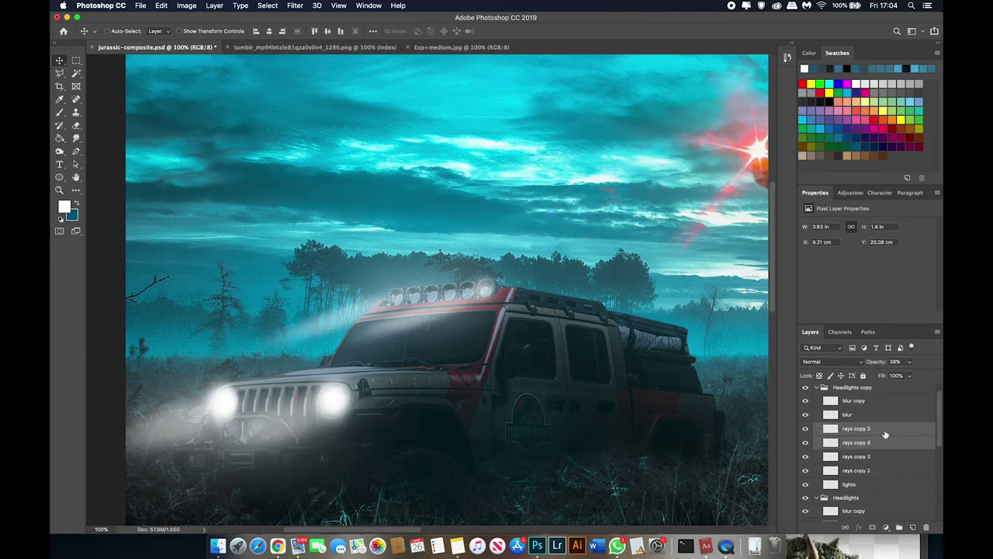
{"action": "left_click", "coordinate": [883, 470], "text": "shift"}
{"action": "right_click", "coordinate": [883, 470]}
{"action": "left_click", "coordinate": [805, 397]}
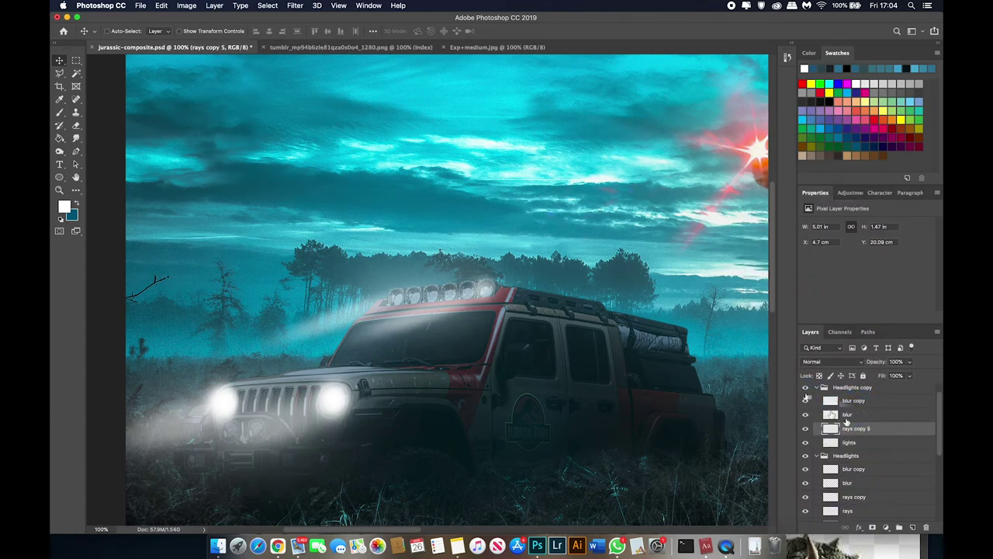
Place lights glow copies over the roof lamps, duplicate them, and save the composite
{"action": "left_click", "coordinate": [848, 442]}
{"action": "mouse_move", "coordinate": [480, 291]}
{"action": "left_mouse_down"}
{"action": "mouse_move", "coordinate": [481, 299]}
{"action": "mouse_move", "coordinate": [450, 290]}
{"action": "mouse_move", "coordinate": [404, 303]}
{"action": "left_mouse_up"}
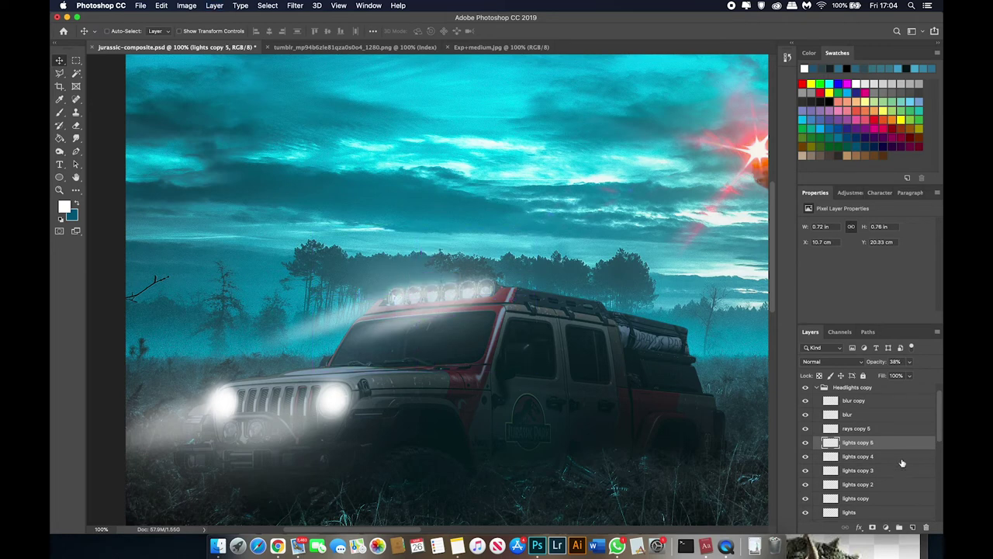
{"action": "key", "text": "super+minus"}
{"action": "scroll", "coordinate": [874, 442], "scroll_direction": "down", "scroll_amount": 1}
{"action": "scroll", "coordinate": [876, 450], "scroll_direction": "down", "scroll_amount": 1}
{"action": "left_click", "coordinate": [869, 483], "text": "shift"}
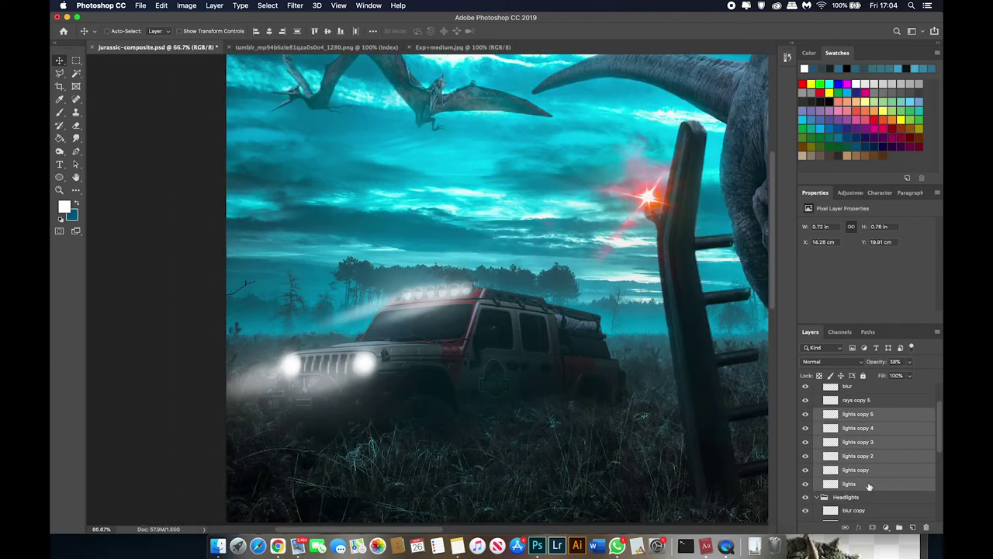
{"action": "key", "text": "super+j"}
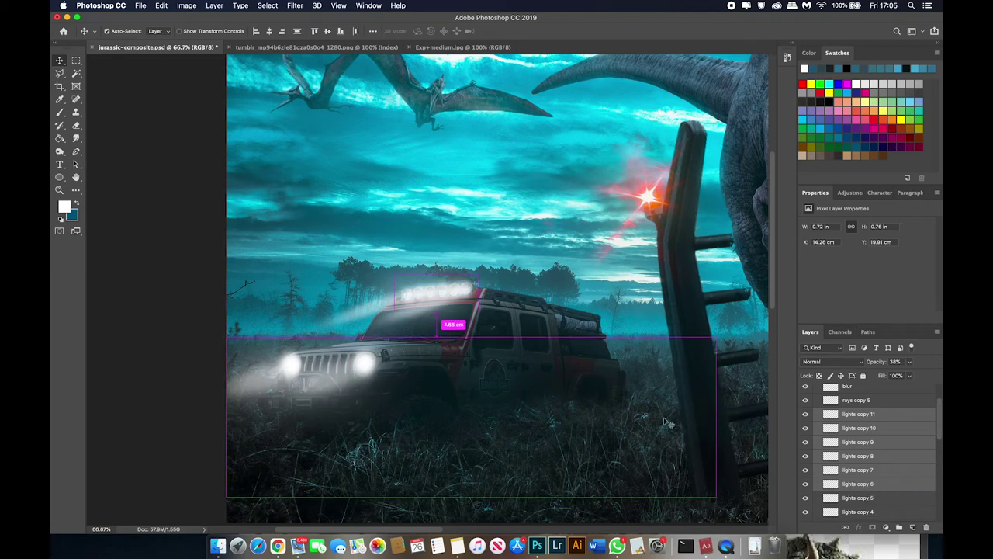
{"action": "key", "text": "super+s"}
{"action": "key", "text": "super+minus"}
{"action": "key", "text": "super+minus"}
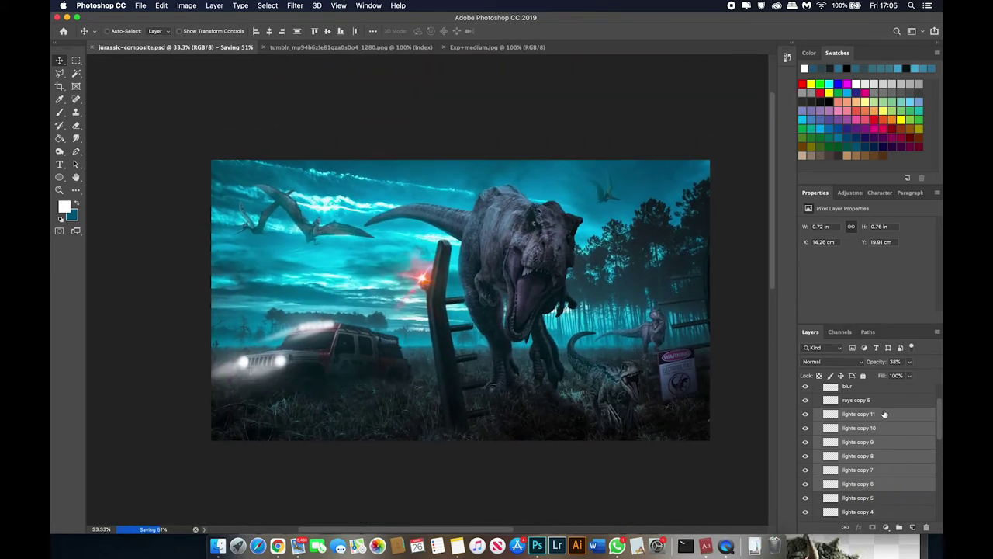
Duplicate Layer 33 copy as Layer 33 copy 2 and delete Layer 33 copy's layer mask
{"action": "left_click", "coordinate": [816, 402]}
{"action": "left_click", "coordinate": [806, 402]}
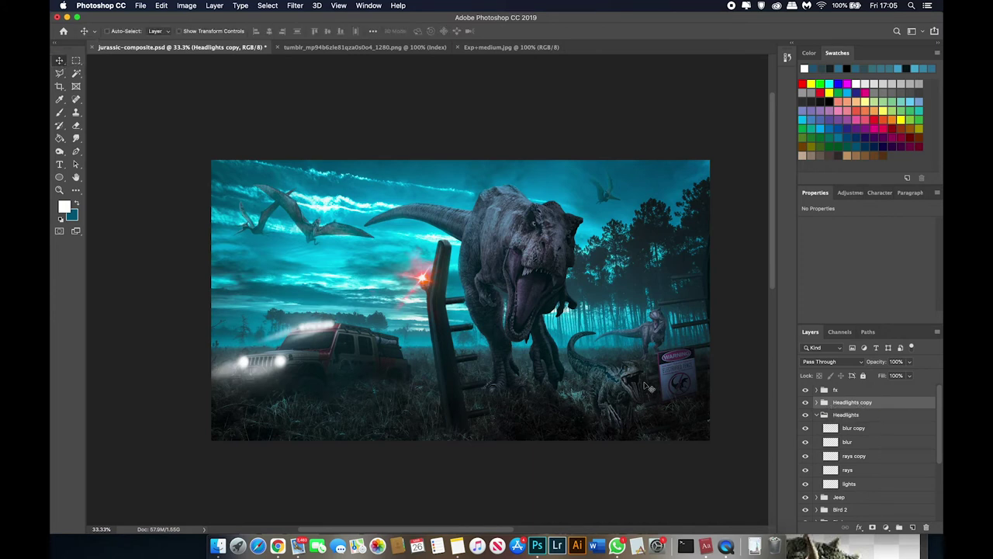
{"action": "scroll", "coordinate": [877, 434], "scroll_direction": "down", "scroll_amount": 5}
{"action": "left_click", "coordinate": [884, 437]}
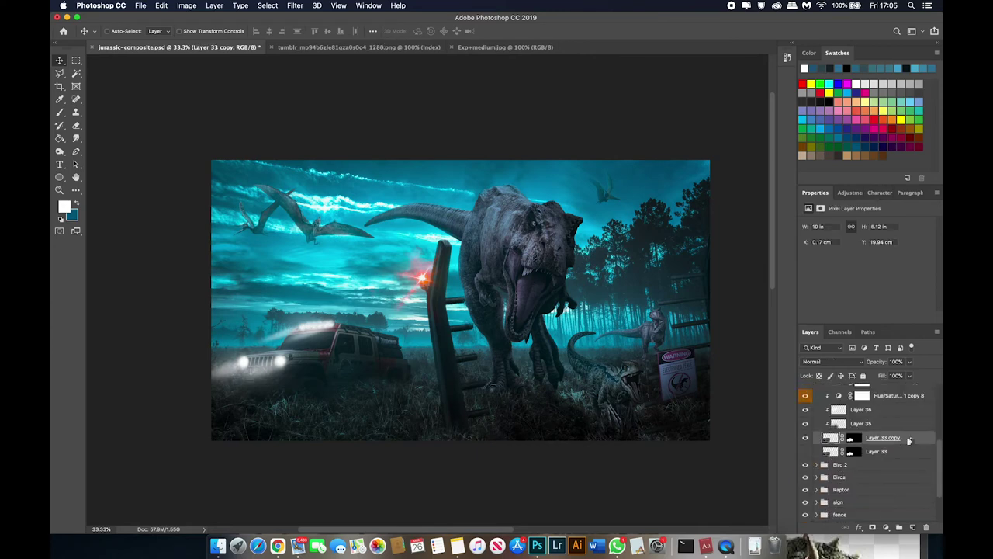
{"action": "scroll", "coordinate": [416, 363], "scroll_direction": "up", "scroll_amount": 3}
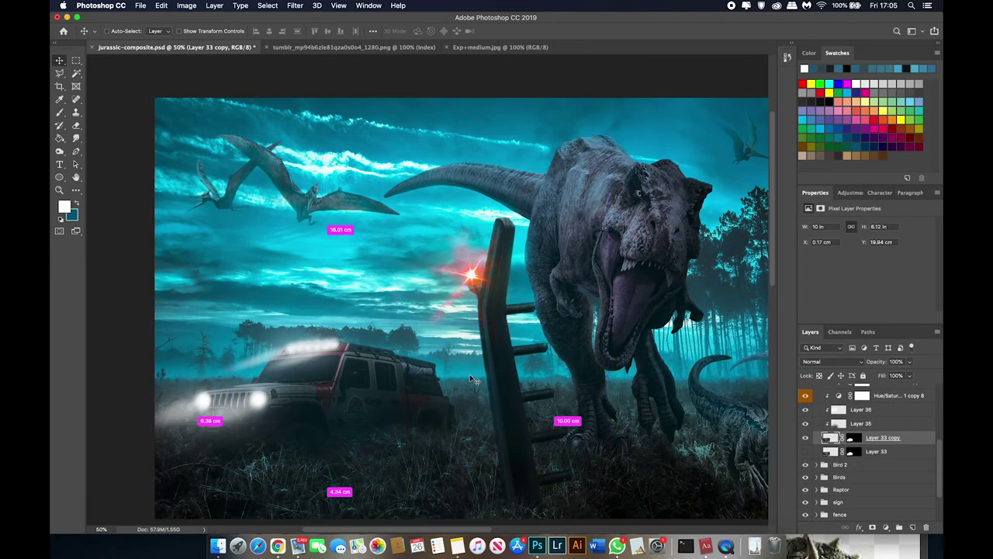
{"action": "scroll", "coordinate": [470, 379], "scroll_direction": "down", "scroll_amount": 1}
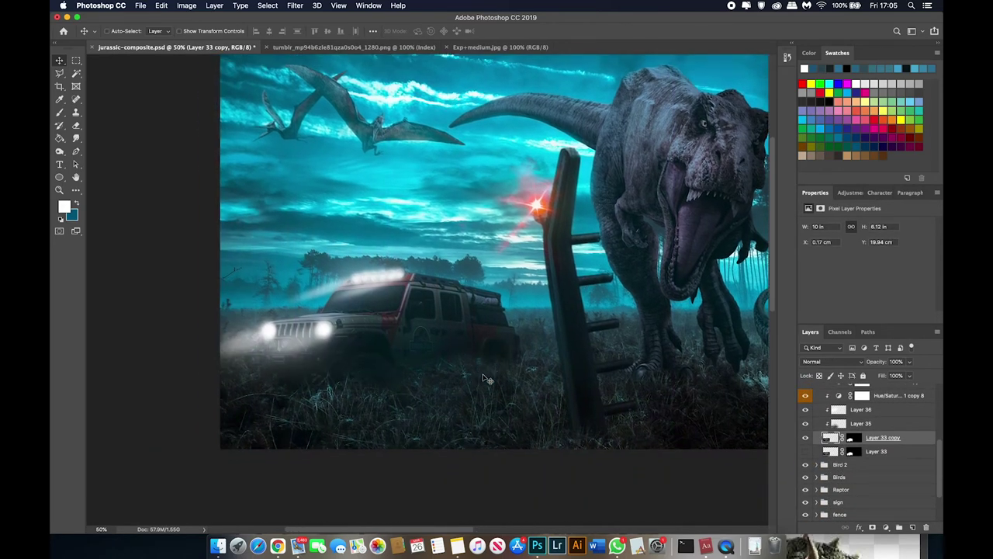
{"action": "left_click_drag", "start_coordinate": [555, 390], "coordinate": [556, 392]}
{"action": "right_click", "coordinate": [849, 454]}
{"action": "left_click", "coordinate": [846, 456]}
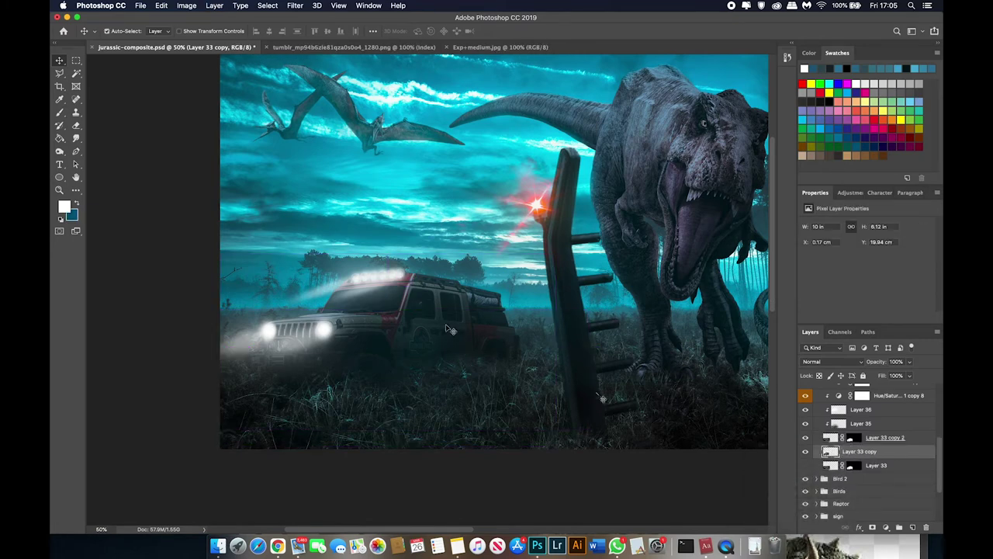
Give Layer 33 copy a black colour overlay and move it into the Jeep group
{"action": "double_click", "coordinate": [900, 451]}
{"action": "left_click_drag", "start_coordinate": [332, 290], "coordinate": [310, 263]}
{"action": "left_click", "coordinate": [165, 397]}
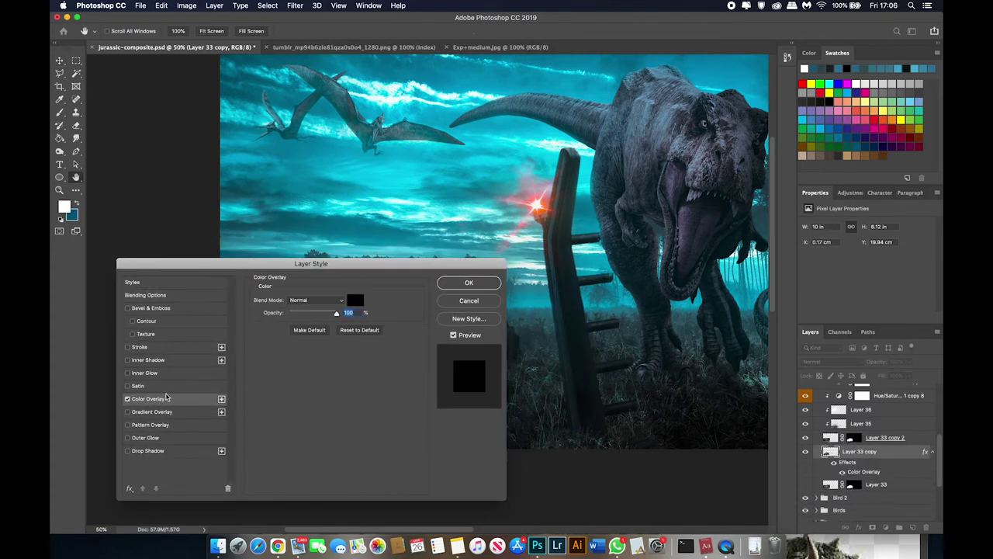
{"action": "left_click", "coordinate": [469, 283]}
{"action": "key", "text": "ctrl+t"}
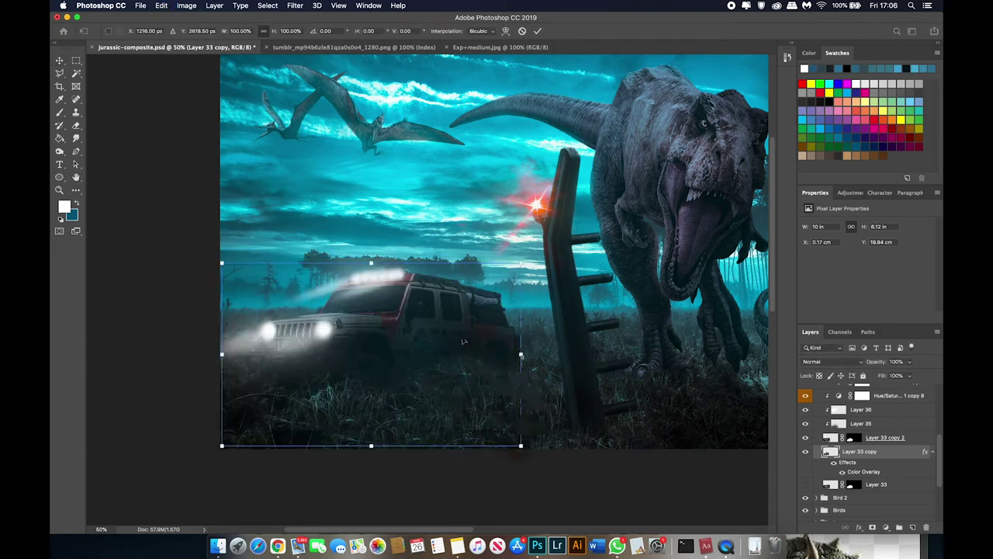
{"action": "key", "text": "Return"}
{"action": "left_click_drag", "start_coordinate": [860, 451], "coordinate": [856, 438]}
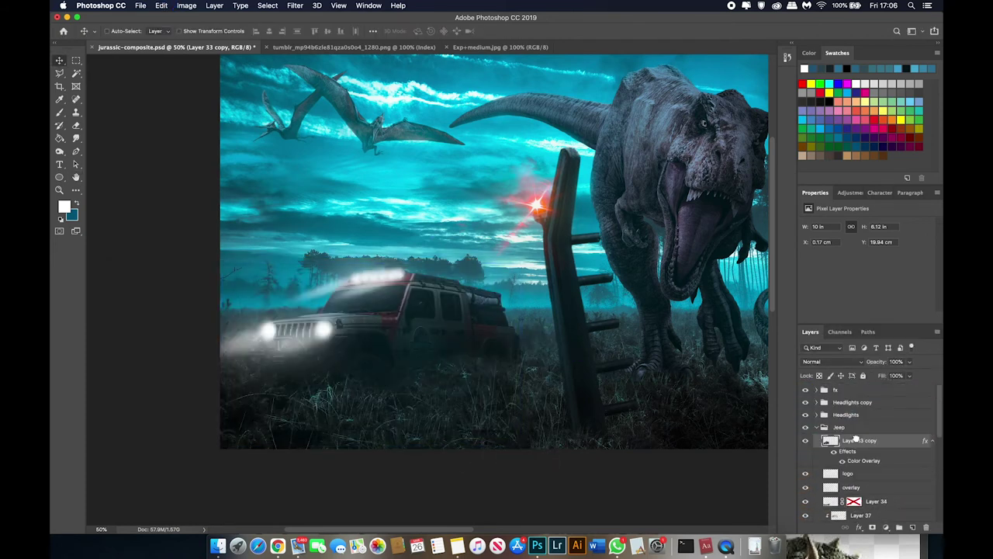
Flip the black jeep vertically and skew it into a ground shadow under the jeep
{"action": "key", "text": "ctrl+t"}
{"action": "right_click", "coordinate": [377, 321]}
{"action": "left_click", "coordinate": [388, 361]}
{"action": "scroll", "coordinate": [293, 234], "scroll_direction": "down", "scroll_amount": 3}
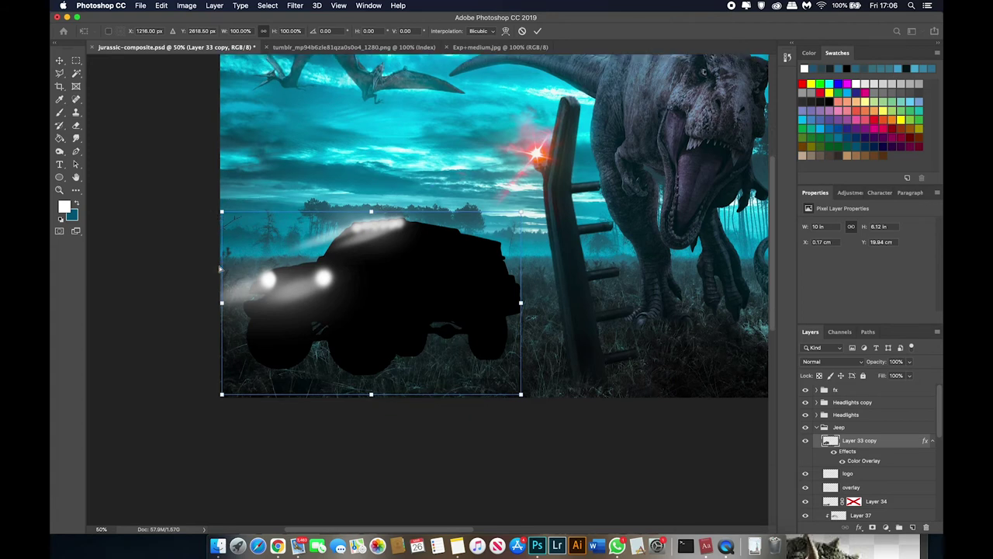
{"action": "key", "text": "super+minus"}
{"action": "left_click_drag", "start_coordinate": [430, 385], "coordinate": [442, 431]}
{"action": "key", "text": "Return"}
{"action": "mouse_move", "coordinate": [426, 377]}
{"action": "left_mouse_down"}
{"action": "mouse_move", "coordinate": [439, 343]}
{"action": "mouse_move", "coordinate": [419, 396]}
{"action": "left_mouse_up"}
{"action": "key", "text": "ctrl+t"}
{"action": "key", "text": "Return"}
{"action": "left_click_drag", "start_coordinate": [496, 326], "coordinate": [482, 333]}
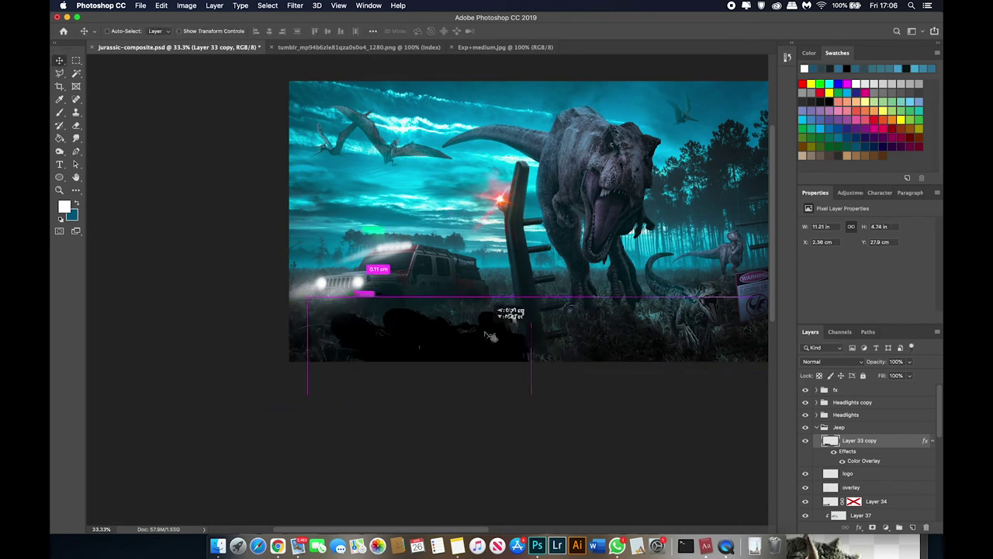
Soften the shadow with Gaussian Blur, lower its opacity, and scale and rotate it smaller
{"action": "left_click", "coordinate": [295, 5]}
{"action": "mouse_move", "coordinate": [300, 124]}
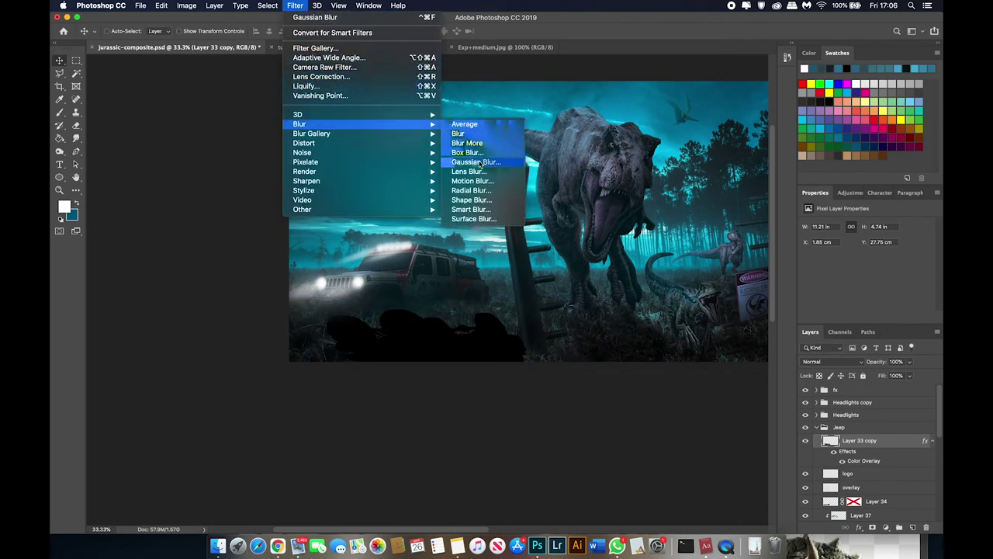
{"action": "left_click", "coordinate": [476, 160]}
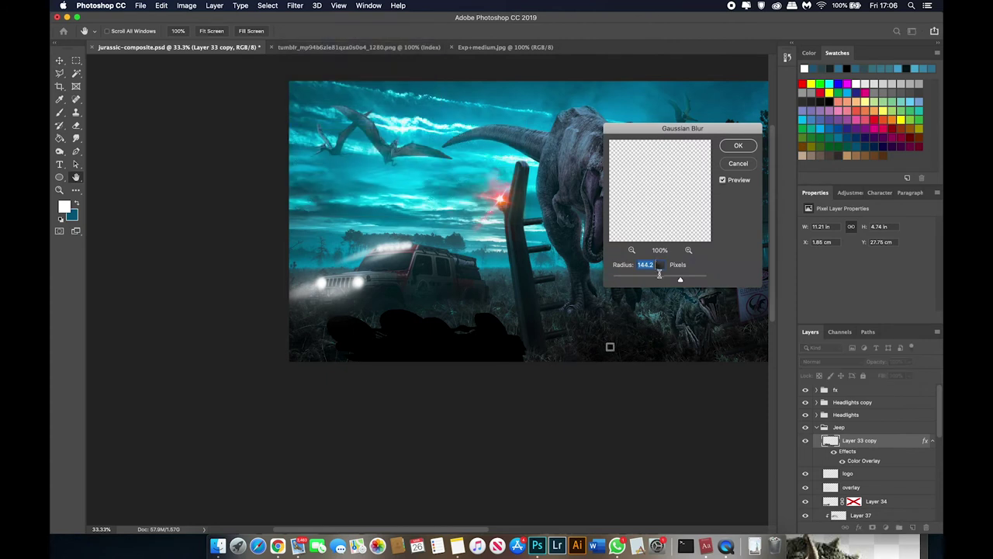
{"action": "left_click", "coordinate": [739, 147]}
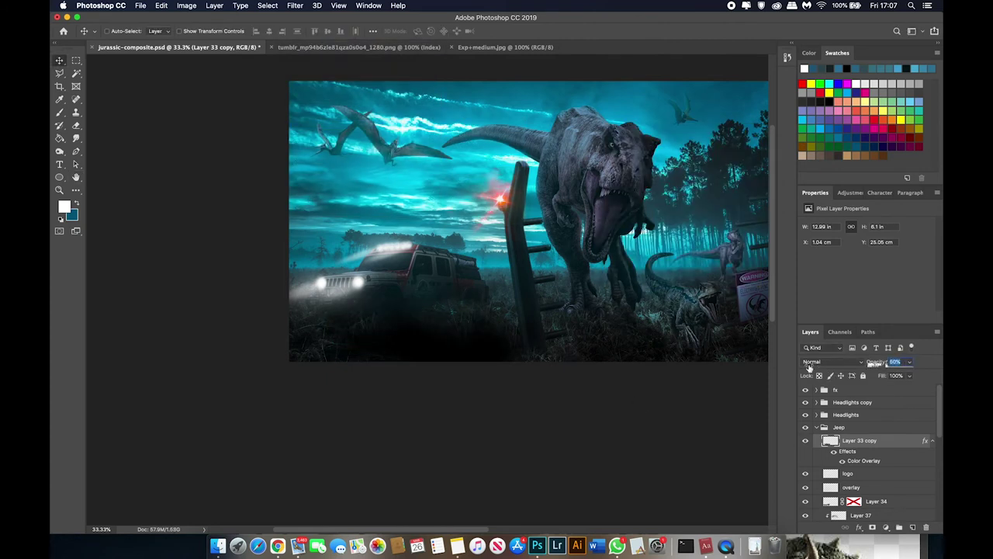
{"action": "mouse_move", "coordinate": [809, 368]}
{"action": "left_mouse_down"}
{"action": "mouse_move", "coordinate": [748, 374]}
{"action": "mouse_move", "coordinate": [797, 374]}
{"action": "left_mouse_up"}
{"action": "key", "text": "ctrl+t"}
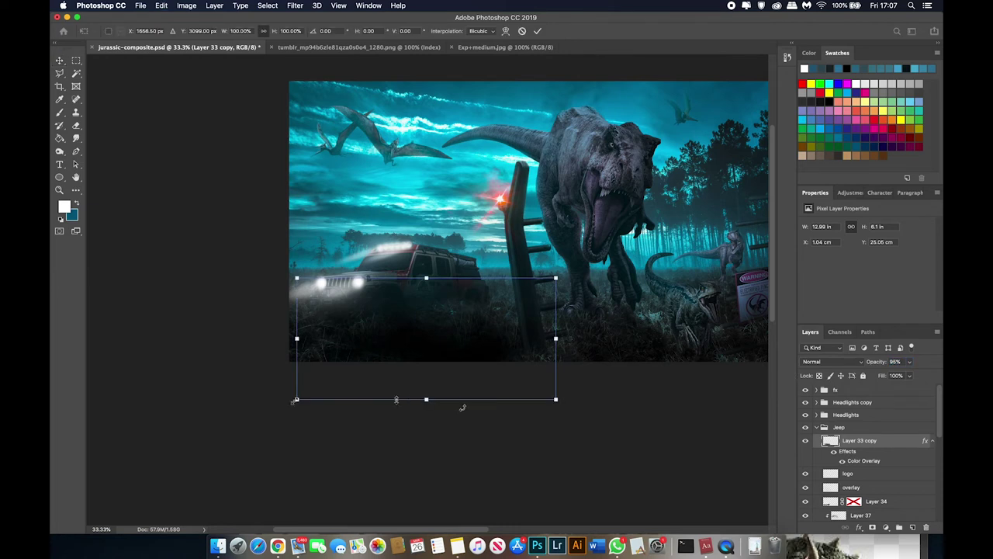
{"action": "left_click_drag", "start_coordinate": [297, 399], "coordinate": [340, 378]}
{"action": "left_click_drag", "start_coordinate": [570, 326], "coordinate": [578, 318]}
{"action": "key", "text": "Return"}
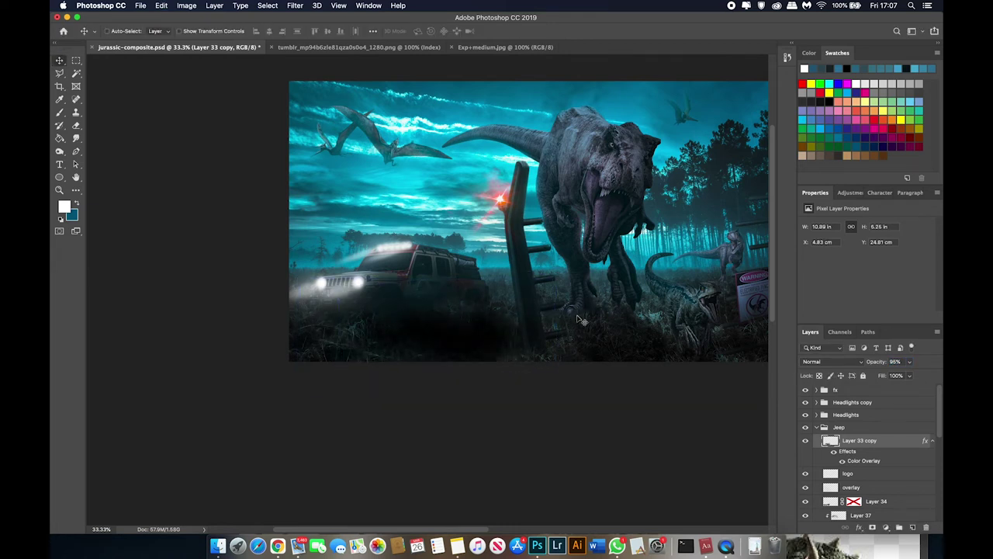
{"action": "left_click_drag", "start_coordinate": [874, 361], "coordinate": [858, 364]}
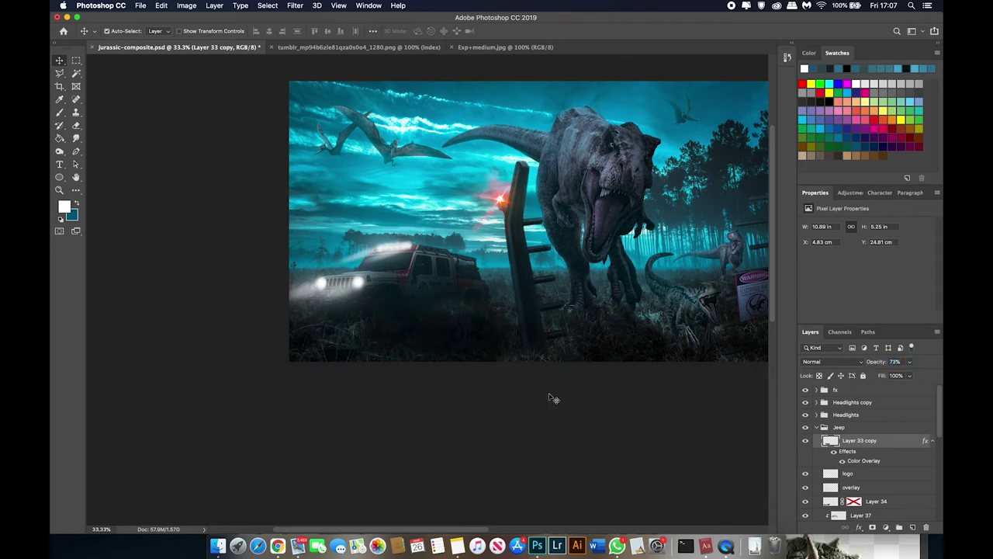
Zoom in to inspect the jeep shadow, switch to the brush, then zoom back out
{"action": "left_click_drag", "start_coordinate": [326, 274], "coordinate": [547, 381]}
{"action": "key", "text": "b"}
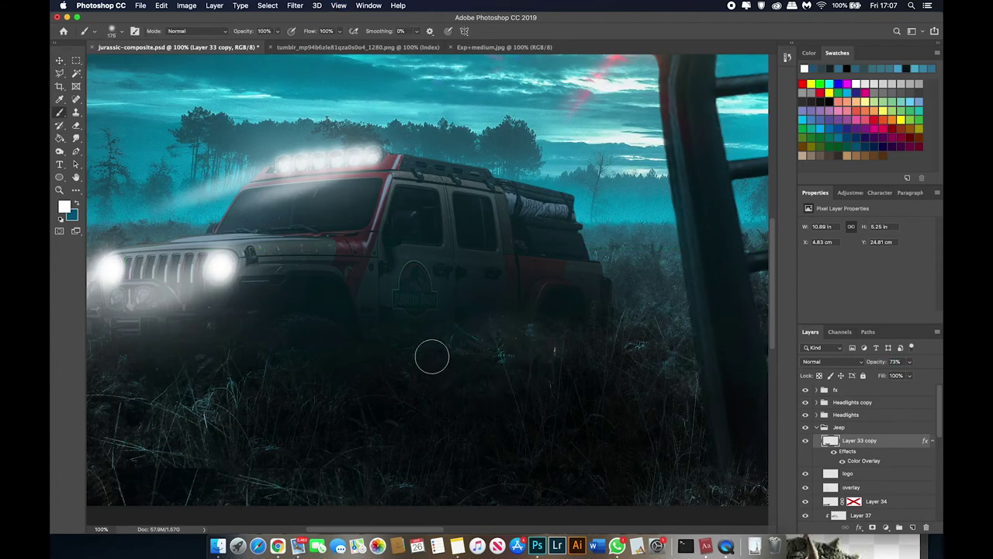
{"action": "key", "text": "super+minus"}
{"action": "key", "text": "super+minus"}
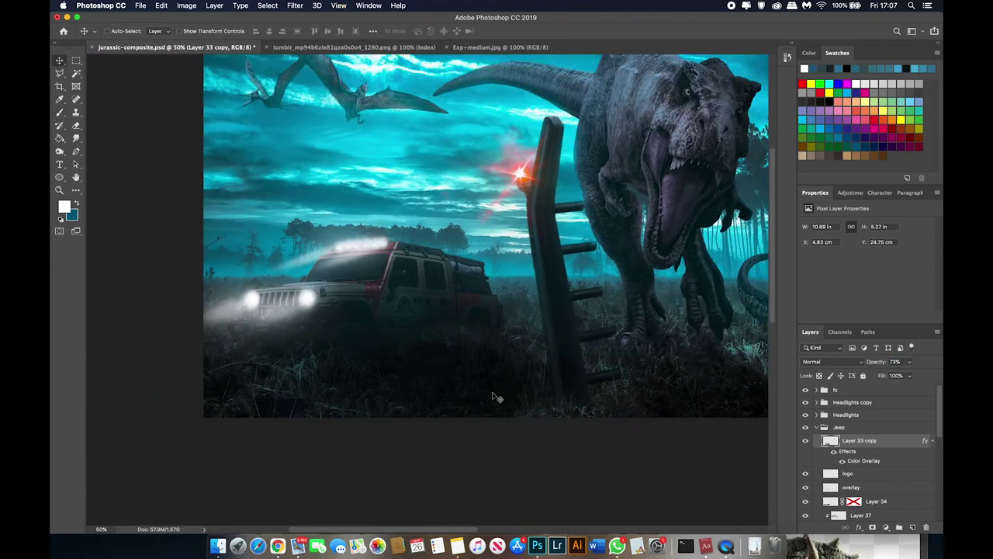
{"action": "key", "text": "super+minus"}
{"action": "key", "text": "super+minus"}
{"action": "key", "text": "super+plus"}
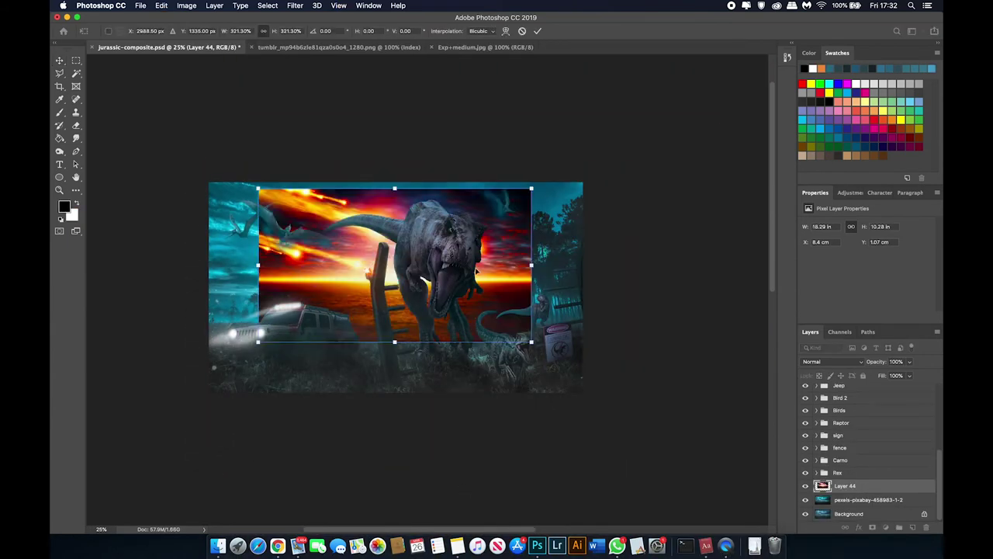
Place the sunset image at the canvas's top-left and set its blend mode to Screen
{"action": "left_click_drag", "start_coordinate": [475, 271], "coordinate": [427, 266]}
{"action": "key", "text": "Return"}
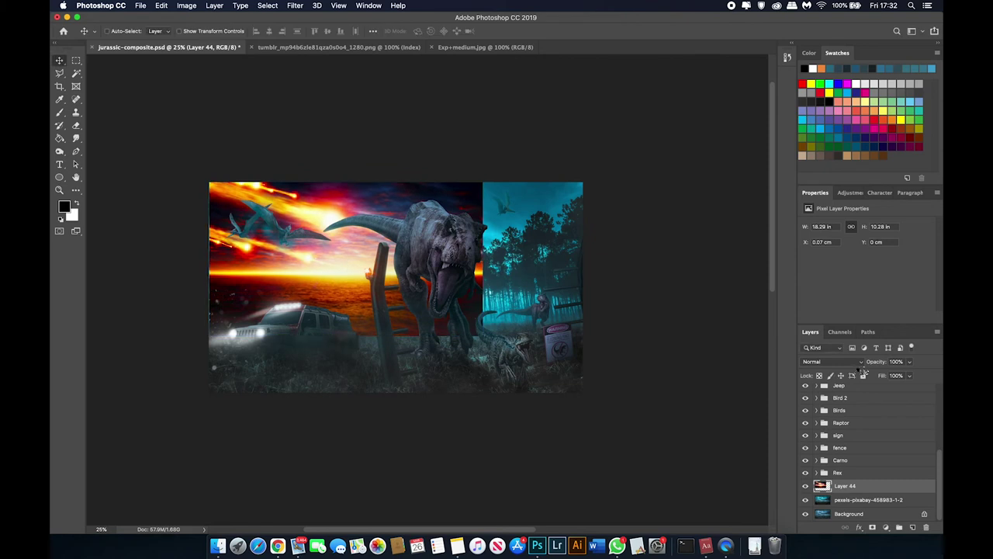
{"action": "left_click", "coordinate": [854, 362]}
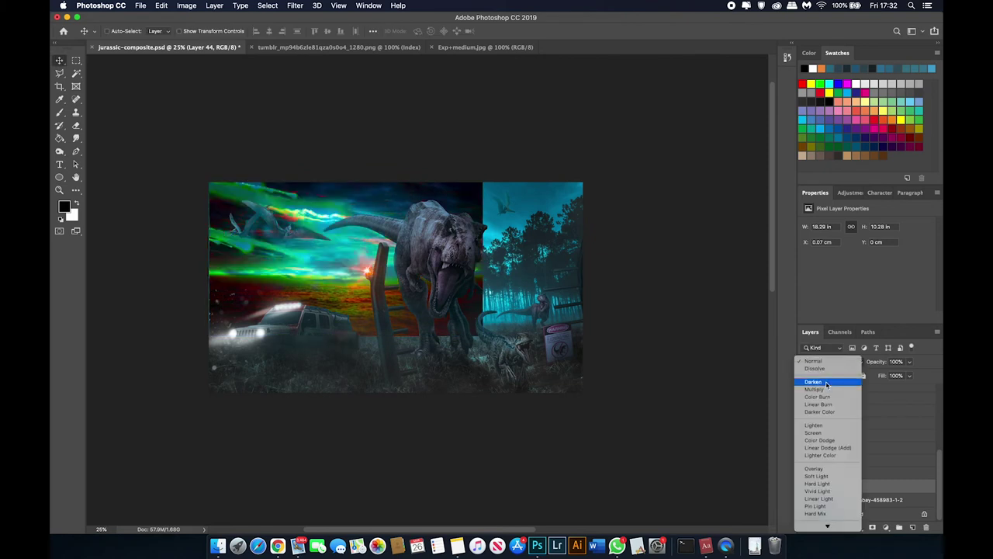
{"action": "left_click", "coordinate": [827, 432]}
Add a clipped Levels adjustment deepening the sunset's darks and midtones
{"action": "left_click", "coordinate": [885, 528]}
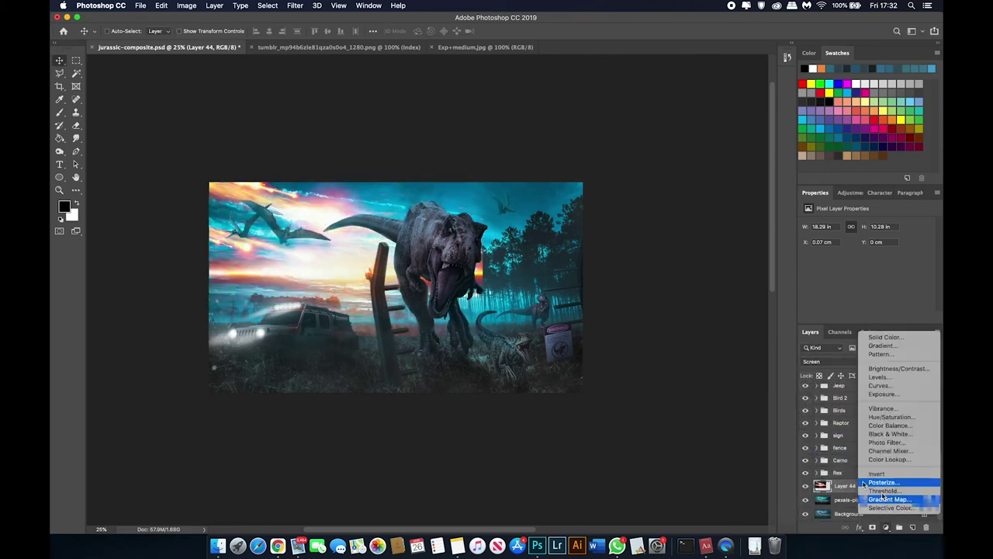
{"action": "key", "text": "Escape"}
{"action": "left_click", "coordinate": [885, 528]}
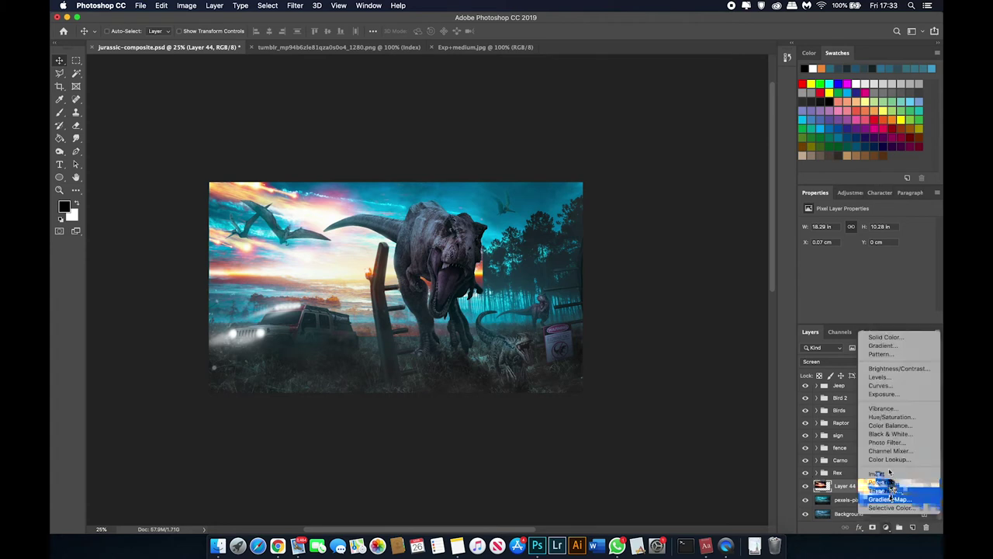
{"action": "left_click", "coordinate": [884, 397]}
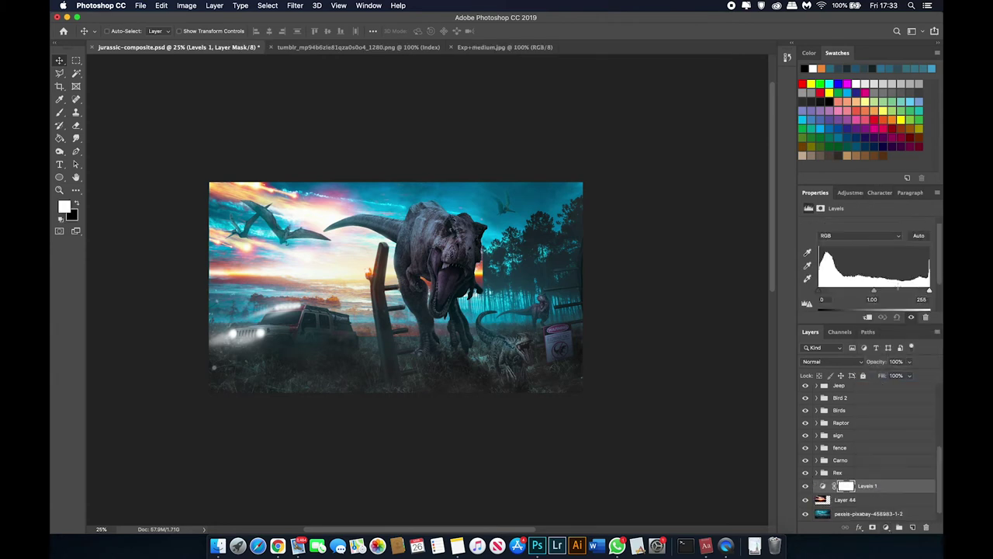
{"action": "left_click_drag", "start_coordinate": [820, 290], "coordinate": [850, 295]}
{"action": "right_click", "coordinate": [890, 491]}
{"action": "left_click", "coordinate": [834, 274]}
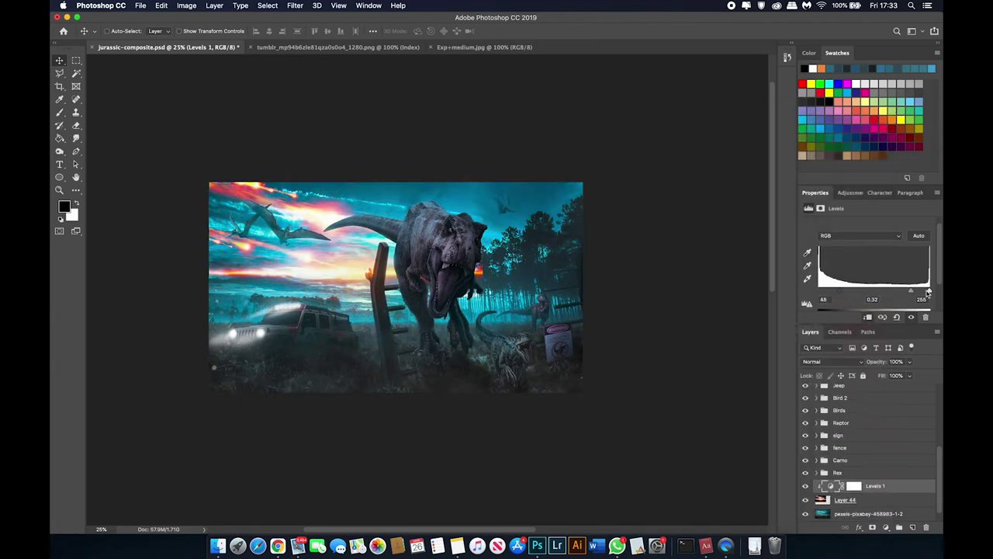
{"action": "left_click_drag", "start_coordinate": [928, 292], "coordinate": [917, 294]}
Add a clipped Hue/Saturation adjustment to desaturate and rebrighten the sunset sky
{"action": "left_click", "coordinate": [886, 527]}
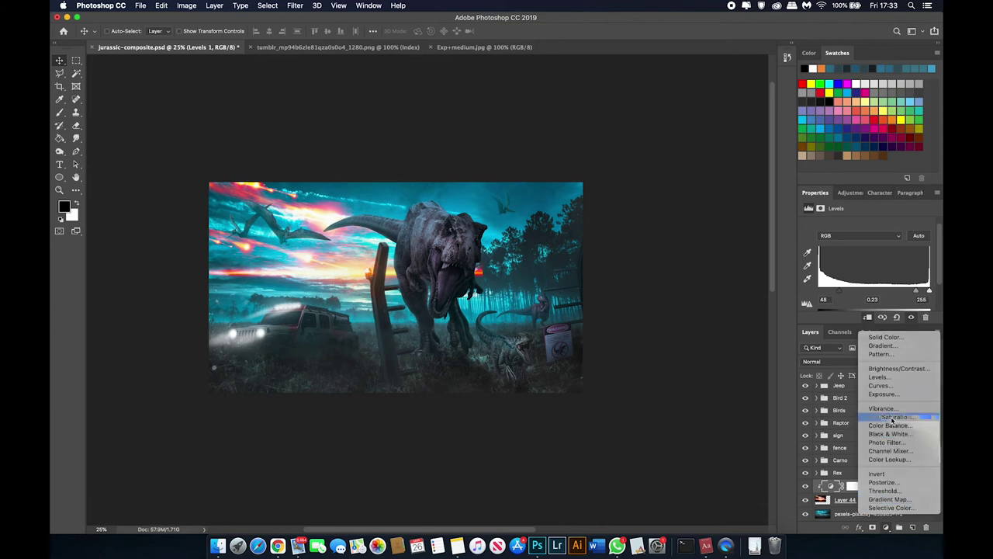
{"action": "left_click", "coordinate": [869, 419]}
{"action": "right_click", "coordinate": [892, 485]}
{"action": "left_click", "coordinate": [866, 287]}
{"action": "mouse_move", "coordinate": [866, 284]}
{"action": "left_mouse_down"}
{"action": "mouse_move", "coordinate": [852, 285]}
{"action": "mouse_move", "coordinate": [853, 307]}
{"action": "left_mouse_up"}
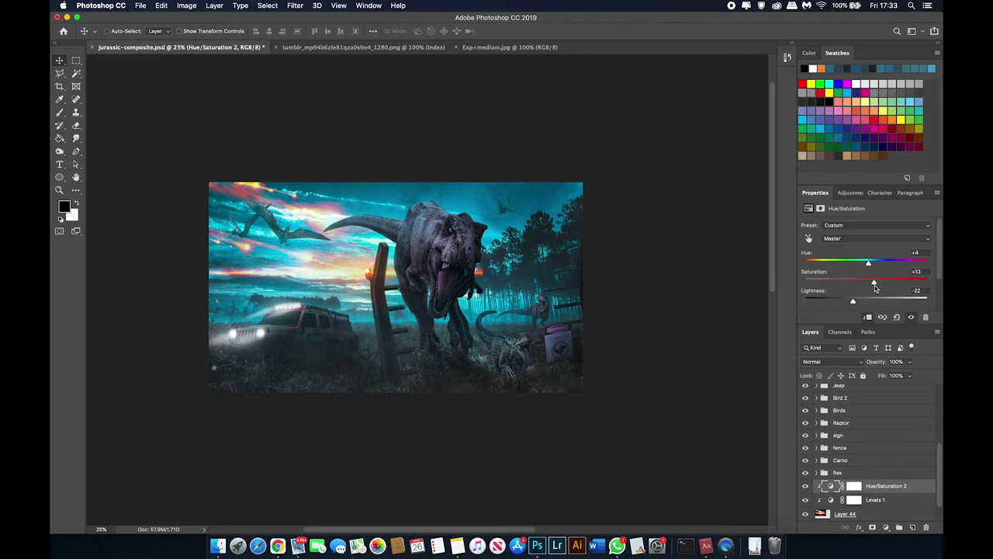
{"action": "left_click_drag", "start_coordinate": [859, 301], "coordinate": [863, 305]}
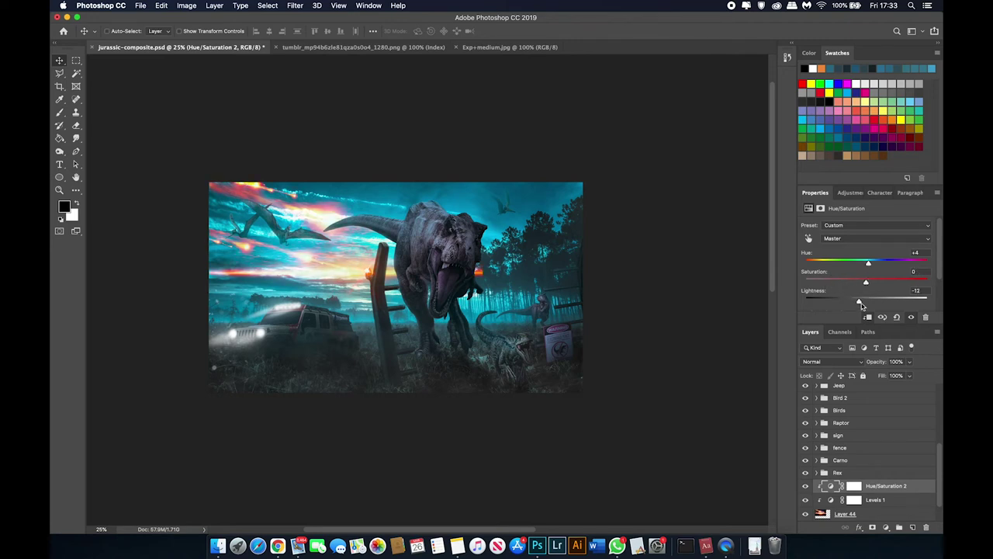
{"action": "left_click", "coordinate": [885, 526]}
Add a Photo Filter clipped to the sunset layer and set its colour to teal #00718d
{"action": "left_click", "coordinate": [893, 445]}
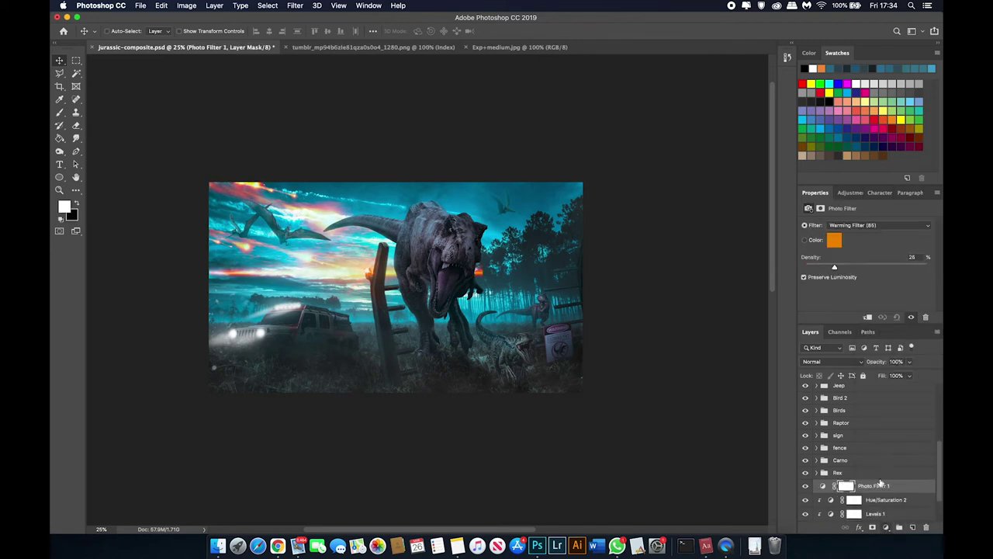
{"action": "left_click", "coordinate": [877, 225]}
{"action": "left_click", "coordinate": [834, 240]}
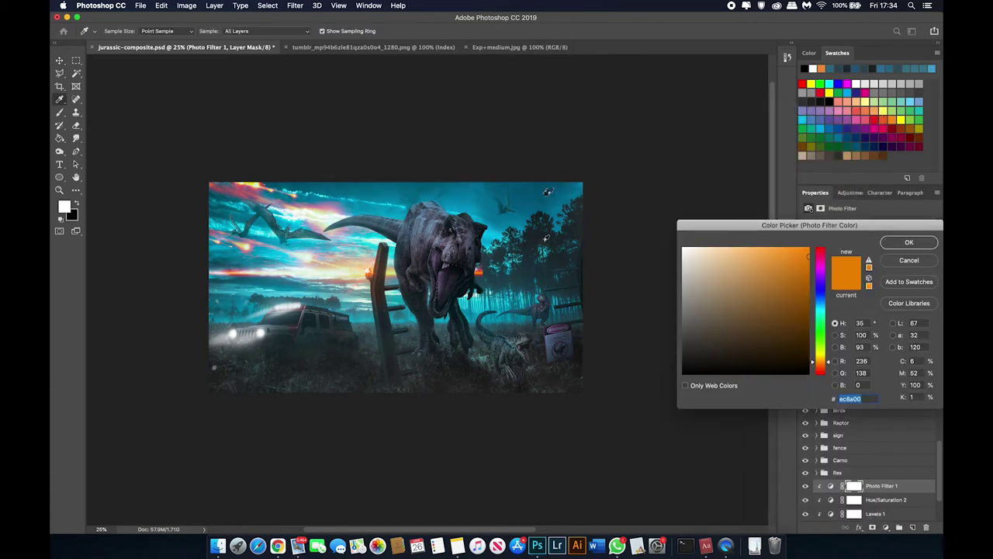
{"action": "left_click", "coordinate": [820, 372]}
{"action": "left_click", "coordinate": [783, 247]}
{"action": "left_click", "coordinate": [836, 67]}
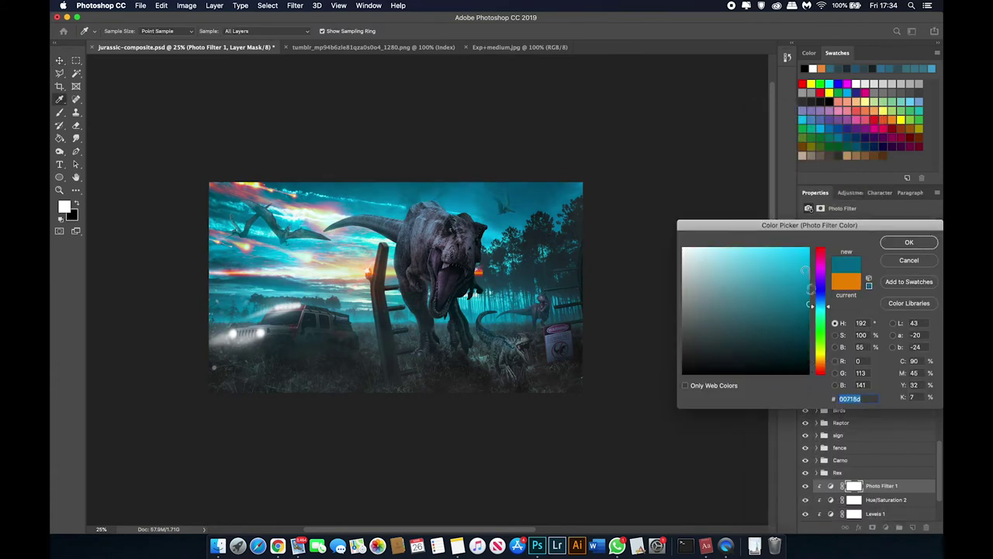
{"action": "left_click", "coordinate": [904, 244]}
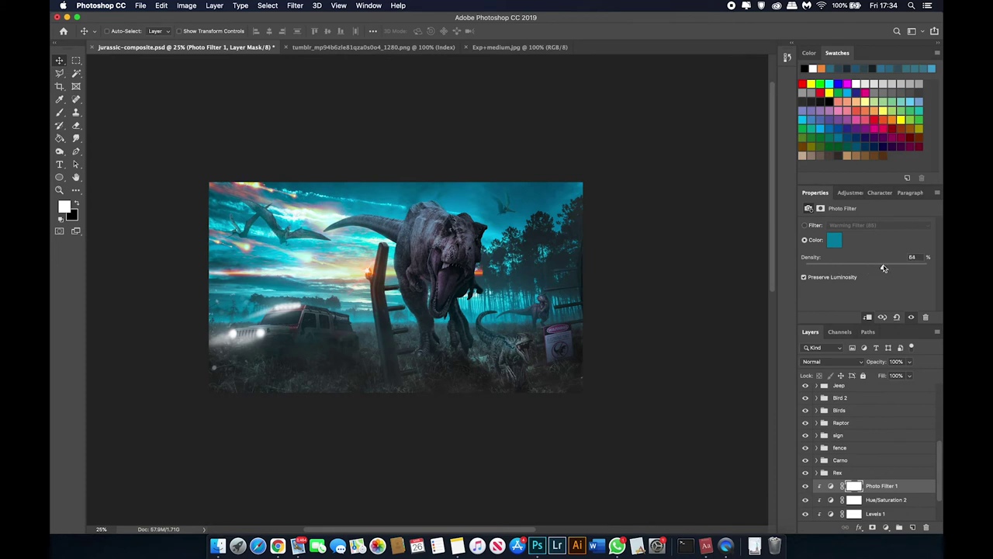
Raise the Hue/Saturation saturation slightly on the sunset sky
{"action": "left_click", "coordinate": [894, 497]}
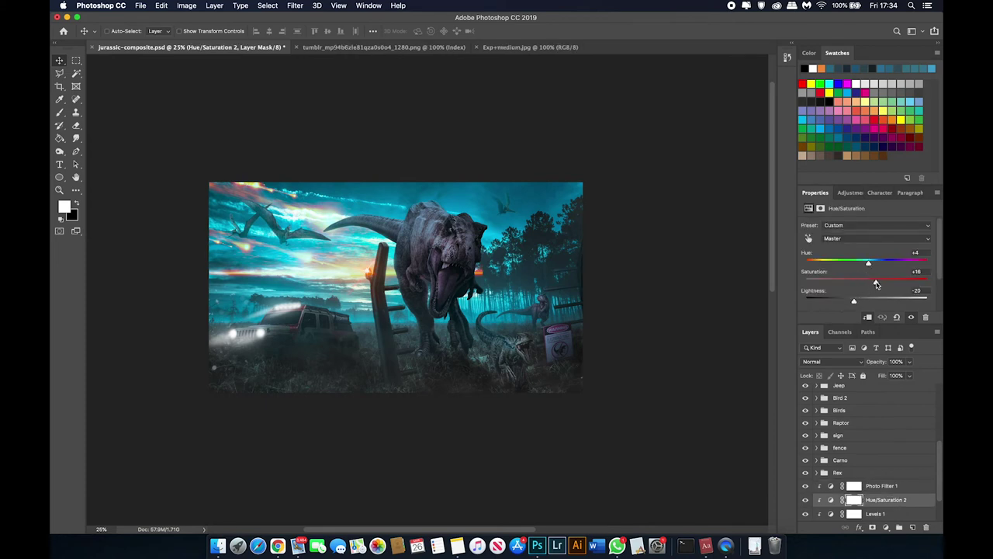
{"action": "left_click_drag", "start_coordinate": [863, 303], "coordinate": [869, 302]}
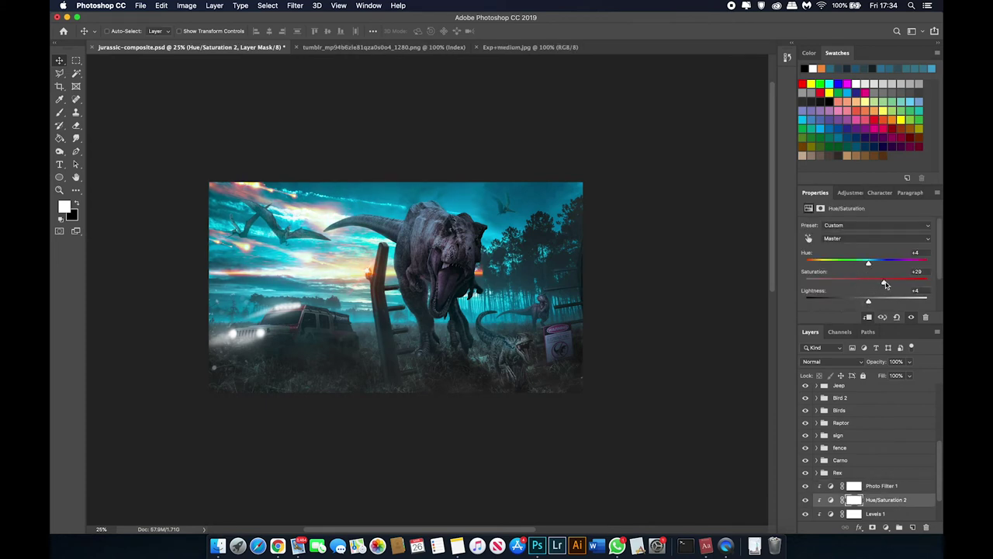
{"action": "left_click", "coordinate": [871, 485]}
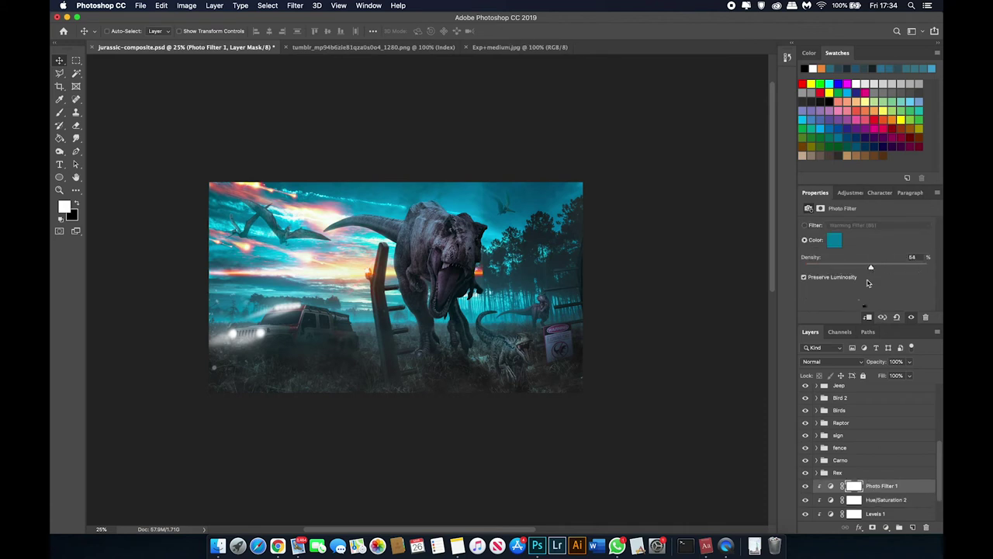
{"action": "scroll", "coordinate": [892, 500], "scroll_direction": "down", "scroll_amount": 1}
Add a Brightness/Contrast adjustment clipped to the sunset and brighten the sky
{"action": "left_click", "coordinate": [885, 527]}
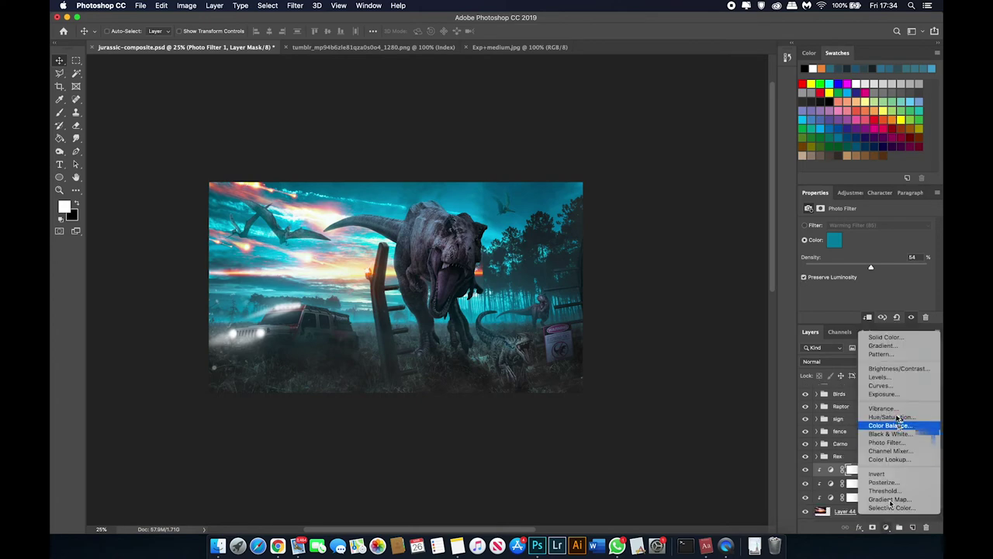
{"action": "left_click", "coordinate": [896, 368]}
{"action": "right_click", "coordinate": [893, 468]}
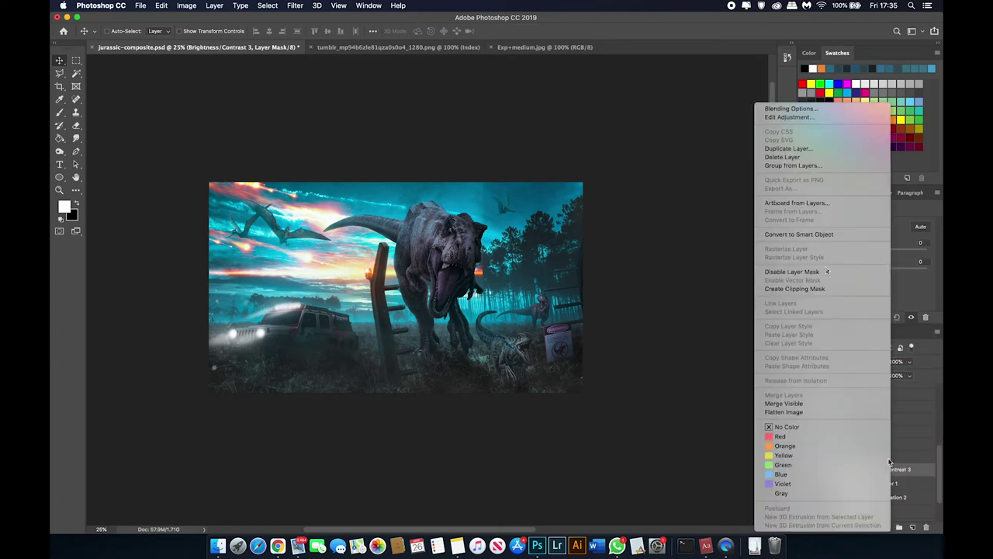
{"action": "key", "text": "Escape"}
{"action": "left_click_drag", "start_coordinate": [869, 258], "coordinate": [879, 258]}
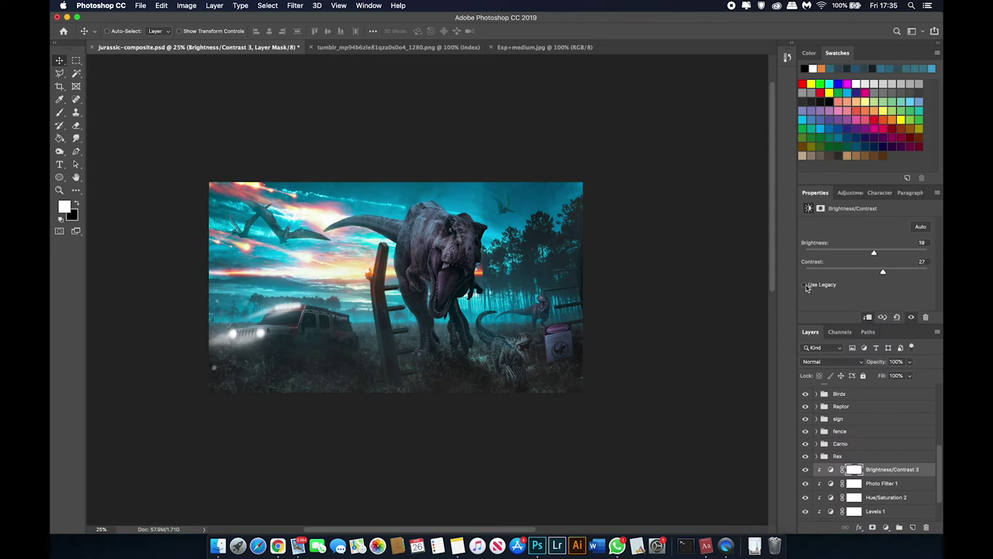
{"action": "scroll", "coordinate": [858, 477], "scroll_direction": "down", "scroll_amount": 2}
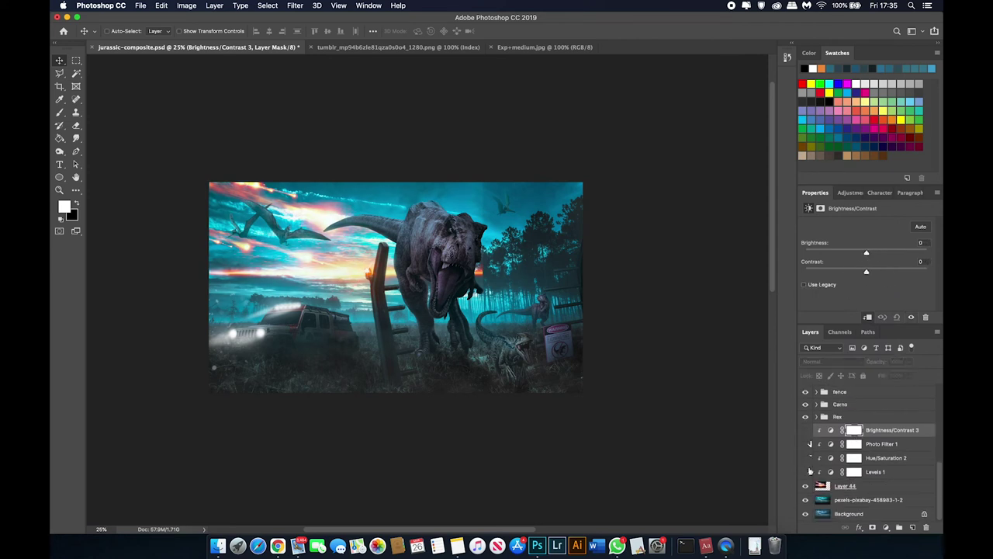
{"action": "left_click", "coordinate": [805, 442]}
{"action": "left_click", "coordinate": [845, 486]}
Erase part of the sunset layer with a large eraser, sized up to 3000
{"action": "key", "text": "e"}
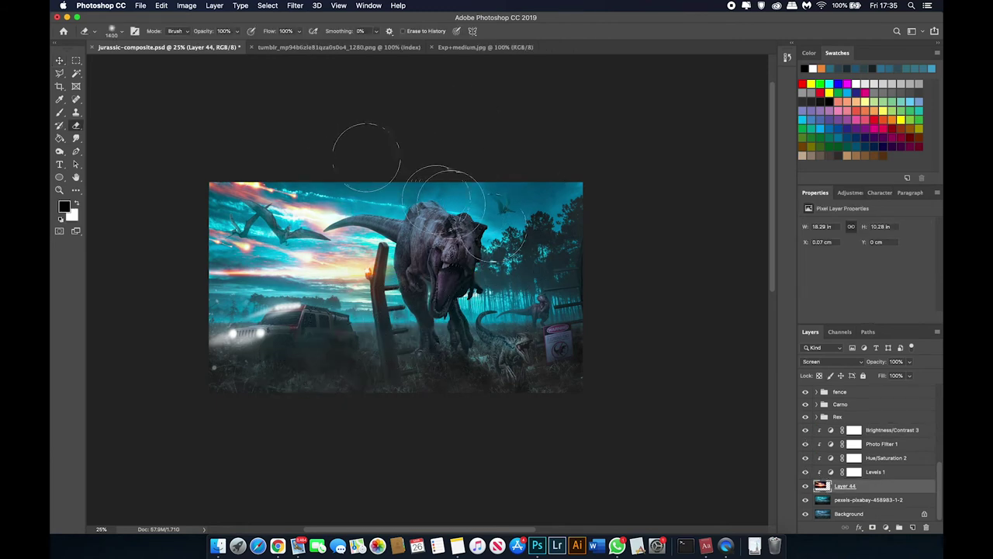
{"action": "mouse_move", "coordinate": [528, 310]}
{"action": "left_mouse_down"}
{"action": "mouse_move", "coordinate": [256, 333]}
{"action": "mouse_move", "coordinate": [211, 321]}
{"action": "mouse_move", "coordinate": [251, 355]}
{"action": "left_mouse_up"}
{"action": "key", "text": "bracketright"}
{"action": "key", "text": "bracketright"}
{"action": "key", "text": "bracketright"}
{"action": "key", "text": "bracketright"}
{"action": "key", "text": "bracketright"}
{"action": "key", "text": "bracketright"}
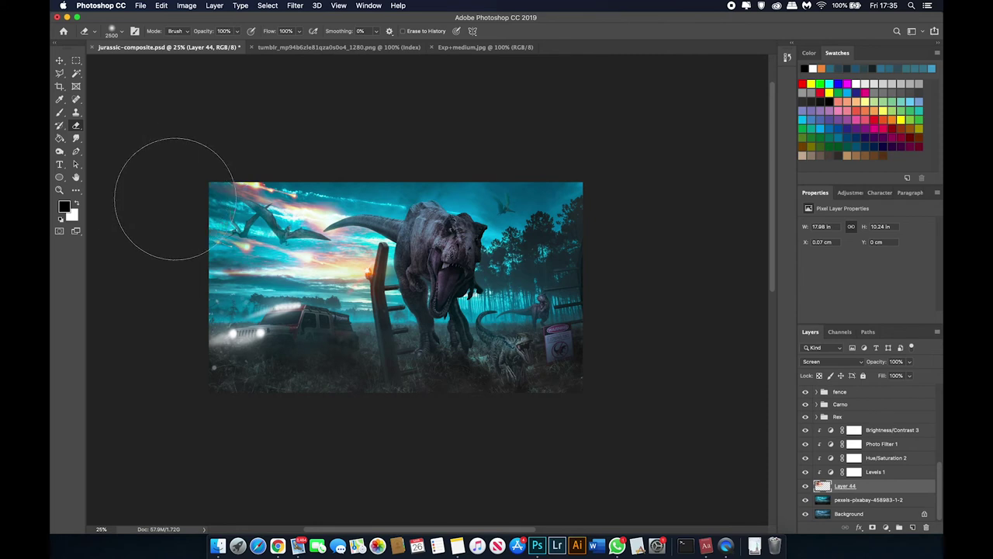
{"action": "key", "text": "bracketleft"}
{"action": "key", "text": "bracketleft"}
{"action": "key", "text": "bracketleft"}
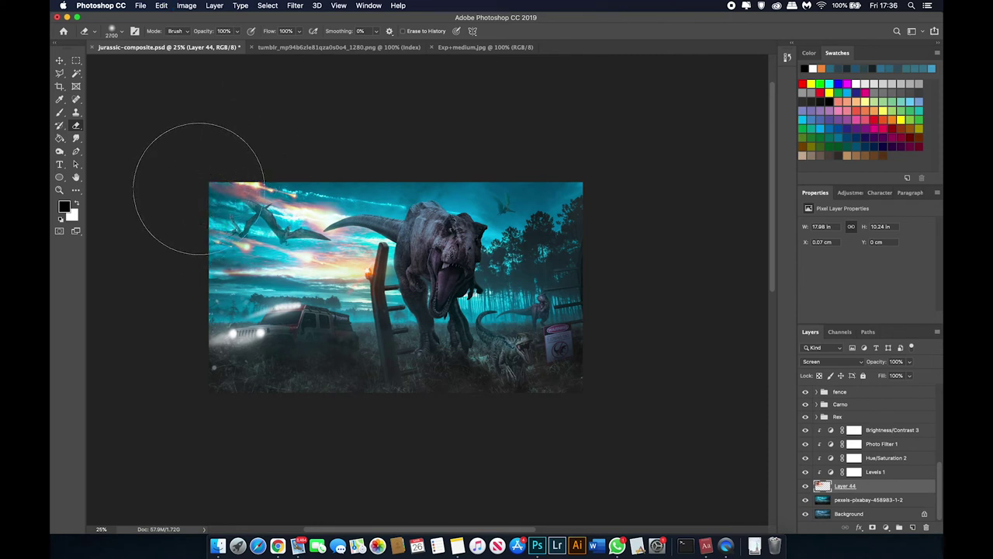
{"action": "key", "text": "bracketright"}
{"action": "key", "text": "bracketright"}
{"action": "key", "text": "bracketright"}
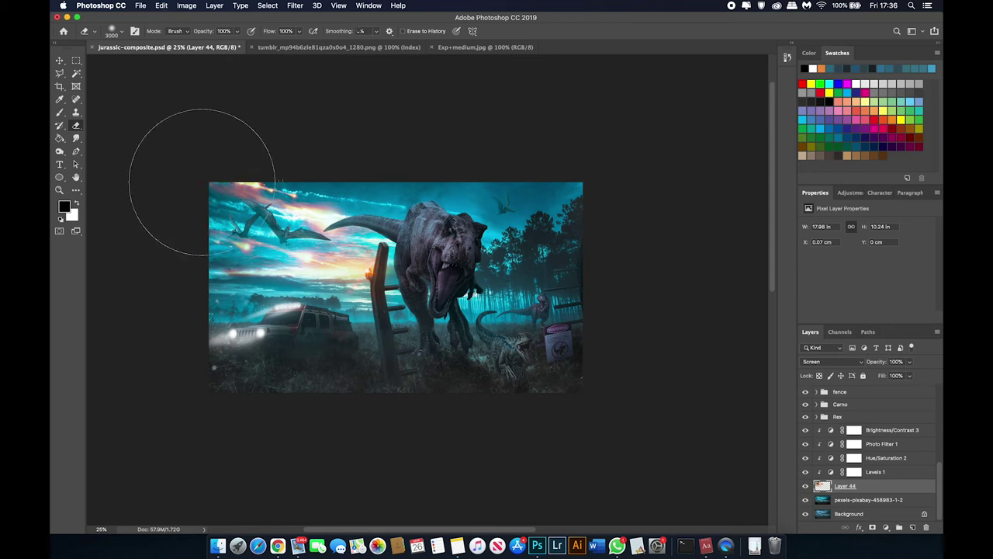
Scale Layer 44 up to about 111% with Free Transform
{"action": "key", "text": "ctrl+t"}
{"action": "left_click_drag", "start_coordinate": [477, 335], "coordinate": [518, 334]}
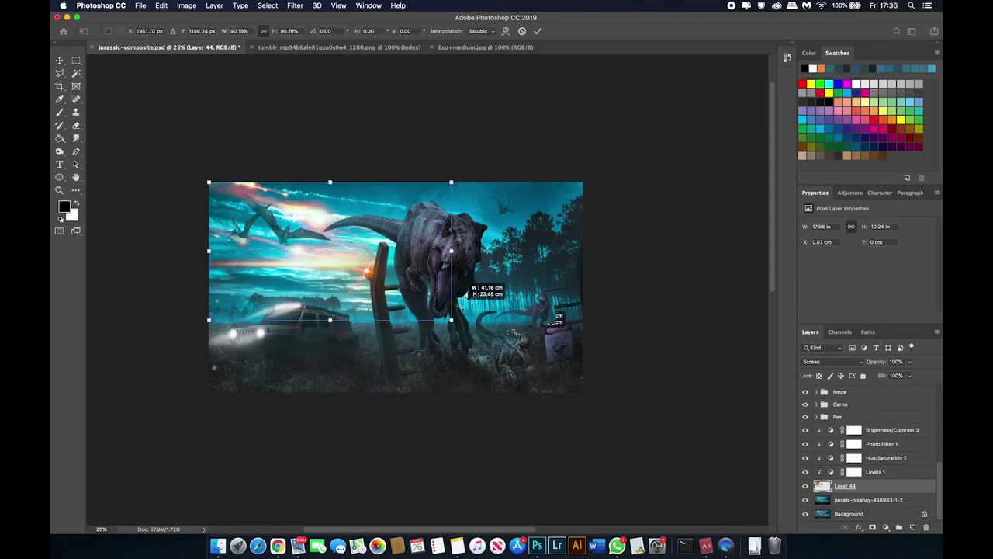
{"action": "key", "text": "Return"}
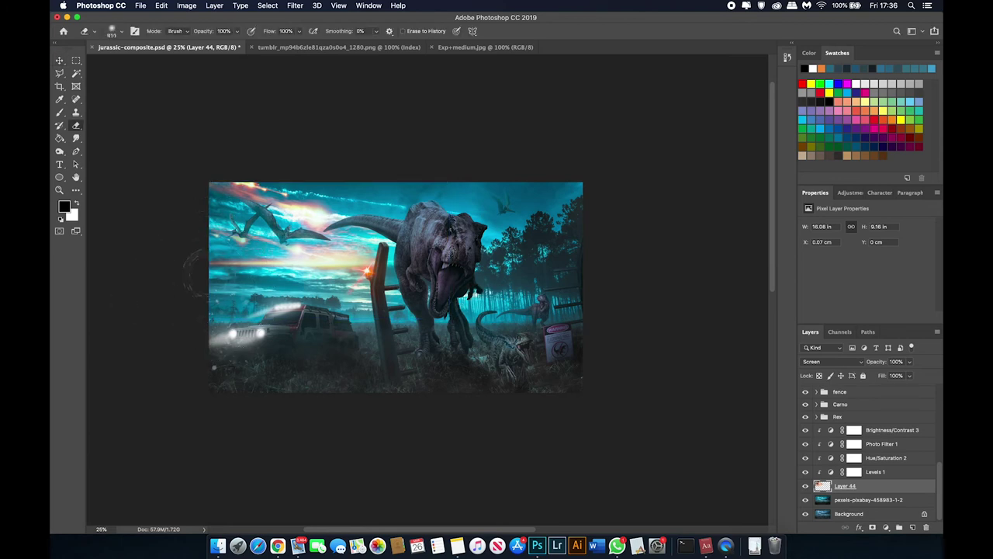
{"action": "key", "text": "bracketleft"}
{"action": "key", "text": "bracketleft"}
{"action": "key", "text": "bracketleft"}
{"action": "key", "text": "v"}
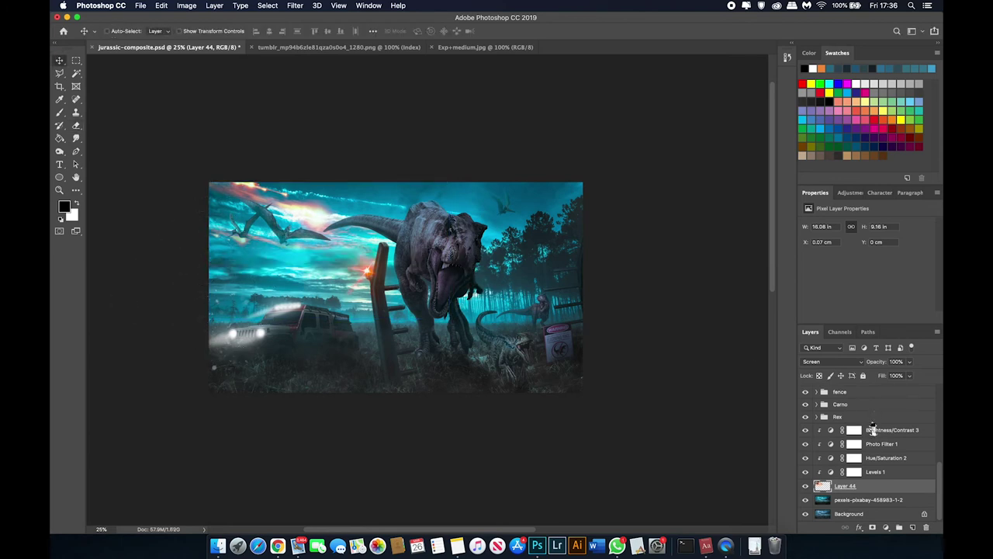
Lower Photo Filter 1 density to 8% and add a new empty layer below Layer 44
{"action": "left_click", "coordinate": [805, 457]}
{"action": "left_click", "coordinate": [861, 446]}
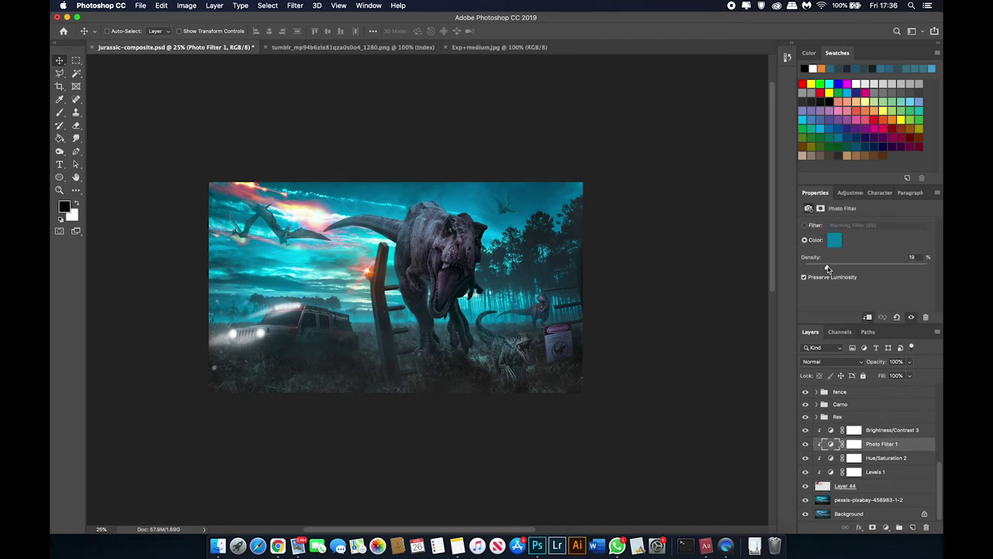
{"action": "left_click_drag", "start_coordinate": [817, 269], "coordinate": [813, 267]}
{"action": "left_click_drag", "start_coordinate": [850, 405], "coordinate": [852, 451]}
{"action": "right_click", "coordinate": [872, 486]}
{"action": "left_click", "coordinate": [869, 363]}
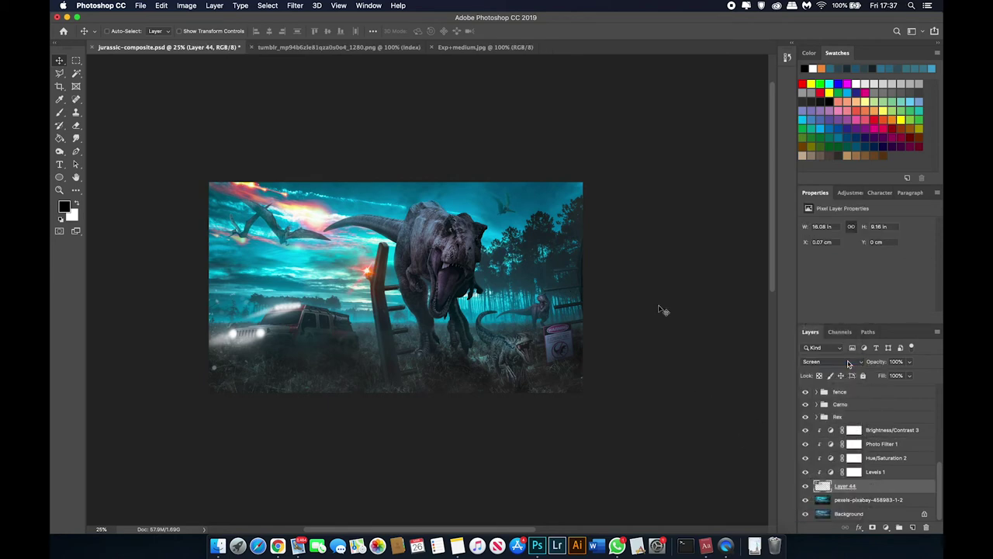
Paint a white glow dab on Layer 45 with a 100%-flow brush
{"action": "key", "text": "b"}
{"action": "right_click", "coordinate": [314, 193]}
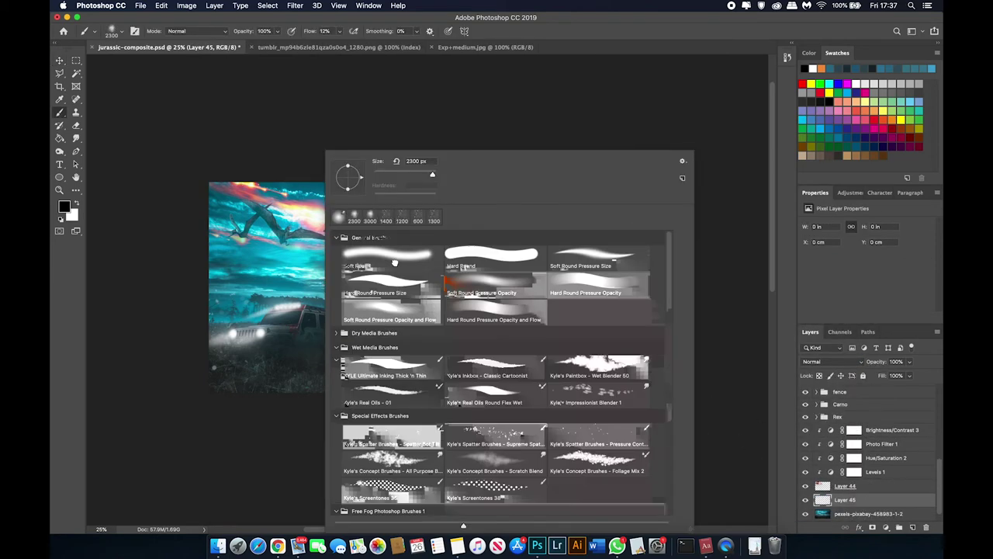
{"action": "key", "text": "Escape"}
{"action": "key", "text": "x"}
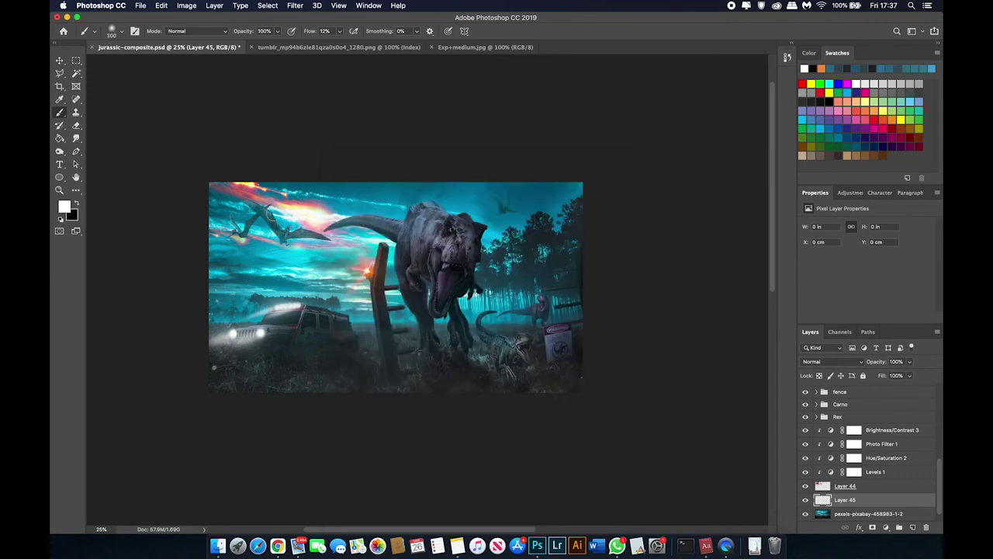
{"action": "key", "text": "shift+0"}
{"action": "left_click", "coordinate": [312, 217]}
{"action": "key", "text": "bracketleft"}
{"action": "key", "text": "bracketleft"}
{"action": "key", "text": "bracketleft"}
Set Layer 44 to Screen blending with 100% fill
{"action": "key", "text": "v"}
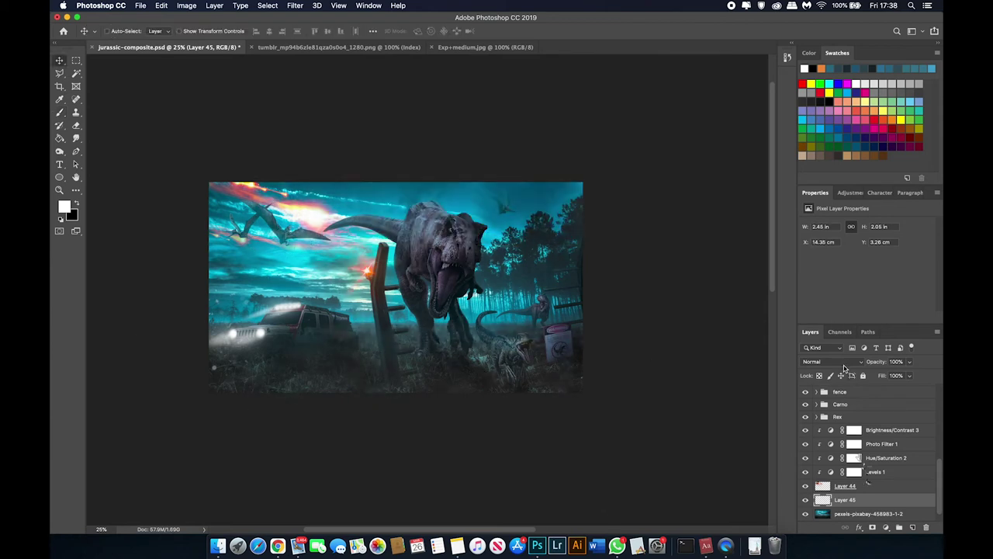
{"action": "left_click", "coordinate": [846, 486]}
{"action": "left_click", "coordinate": [830, 362]}
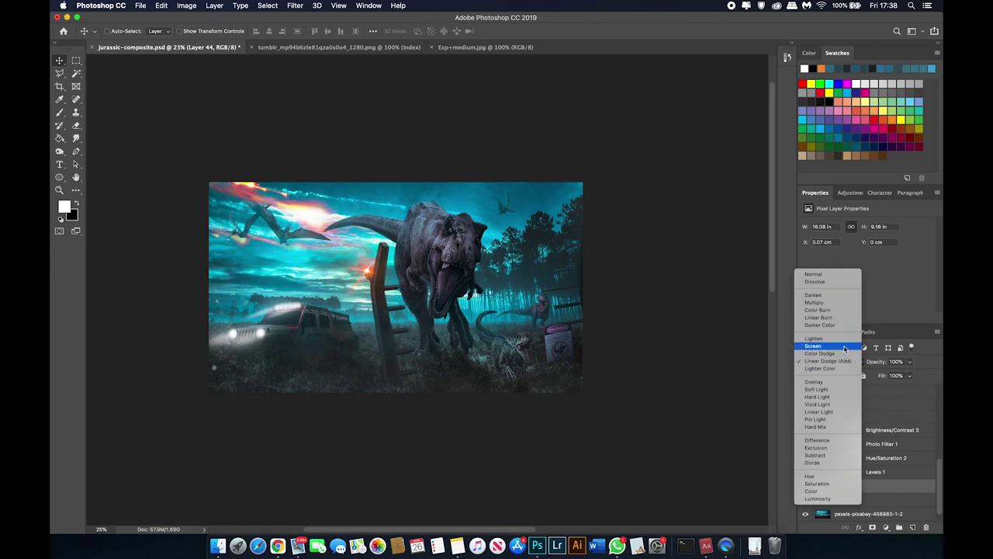
{"action": "left_click", "coordinate": [845, 346]}
{"action": "type", "text": "100"}
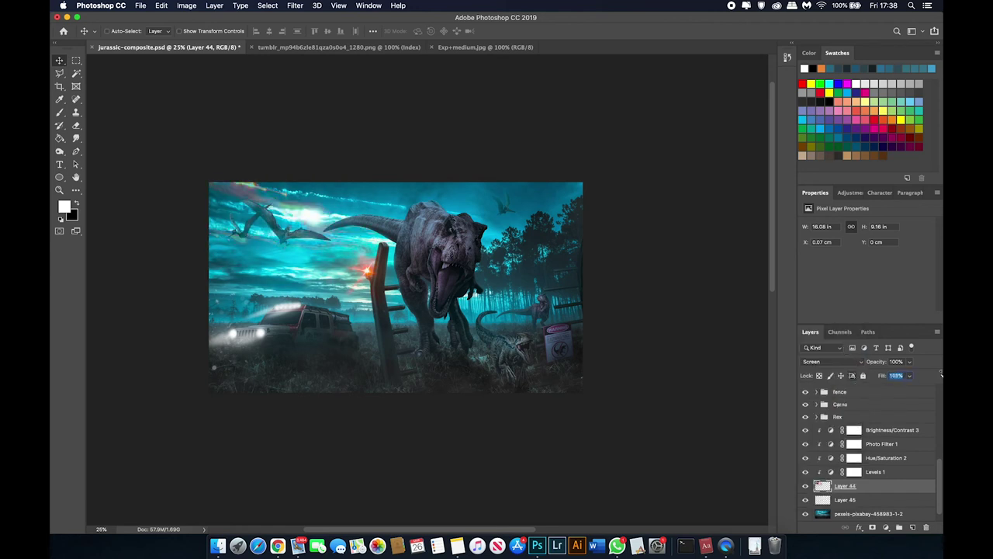
{"action": "key", "text": "Return"}
Check the fence light glow and nudge Layer 44 slightly into position
{"action": "scroll", "coordinate": [854, 450], "scroll_direction": "up", "scroll_amount": 2}
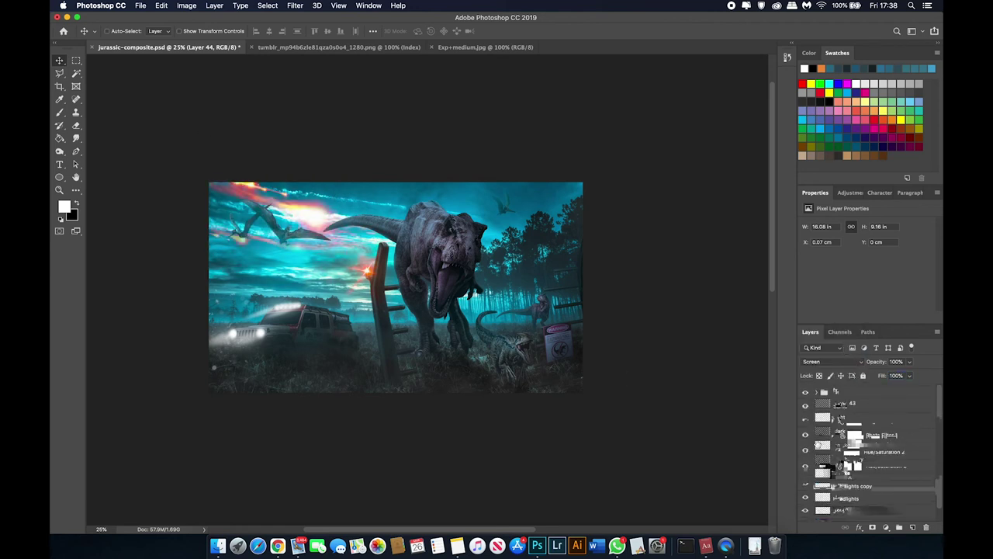
{"action": "scroll", "coordinate": [838, 466], "scroll_direction": "up", "scroll_amount": 3}
{"action": "scroll", "coordinate": [816, 482], "scroll_direction": "up", "scroll_amount": 2}
{"action": "left_click", "coordinate": [816, 484]}
{"action": "left_click", "coordinate": [805, 496]}
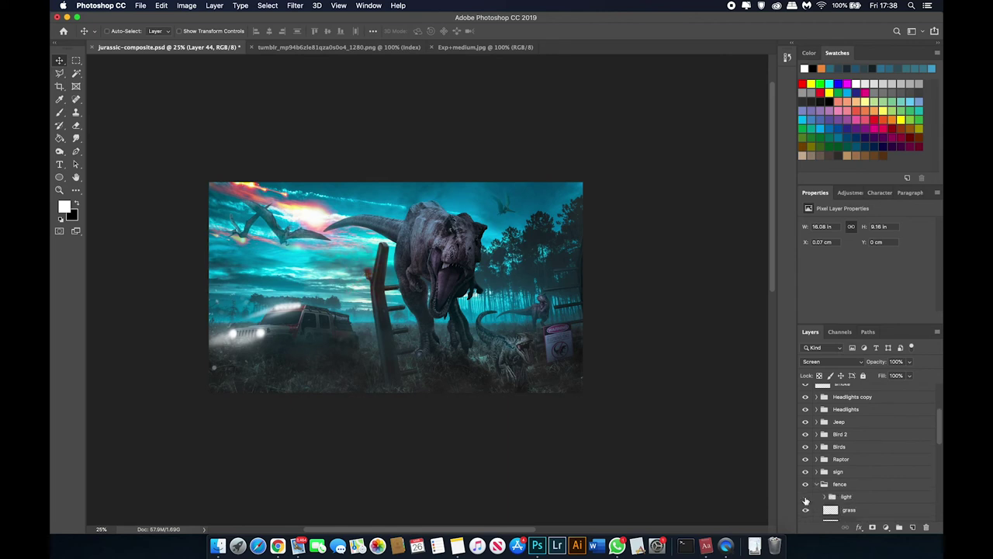
{"action": "left_click", "coordinate": [805, 496]}
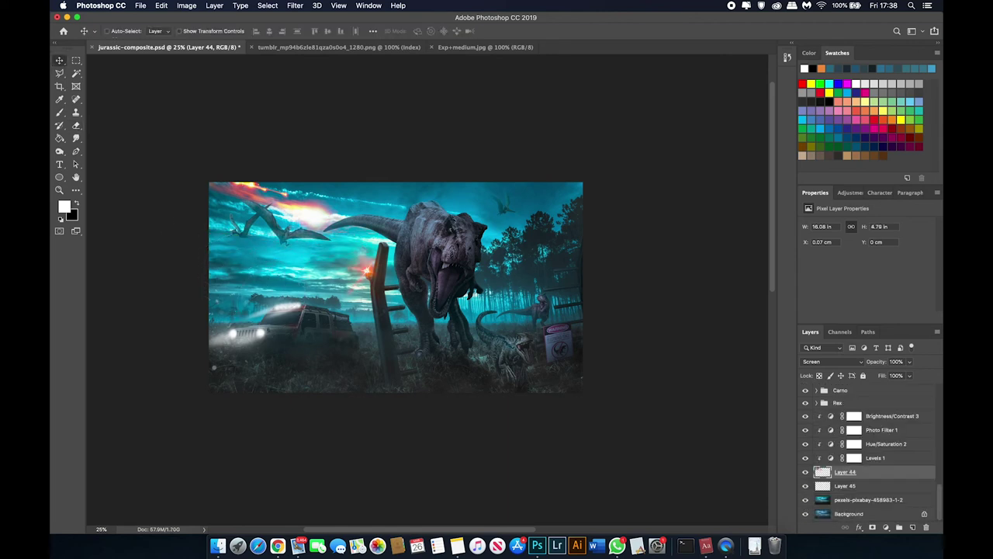
{"action": "left_click_drag", "start_coordinate": [281, 271], "coordinate": [278, 258]}
Move the Birds group so the pterosaurs sit lower in the sky
{"action": "scroll", "coordinate": [849, 441], "scroll_direction": "up", "scroll_amount": 8}
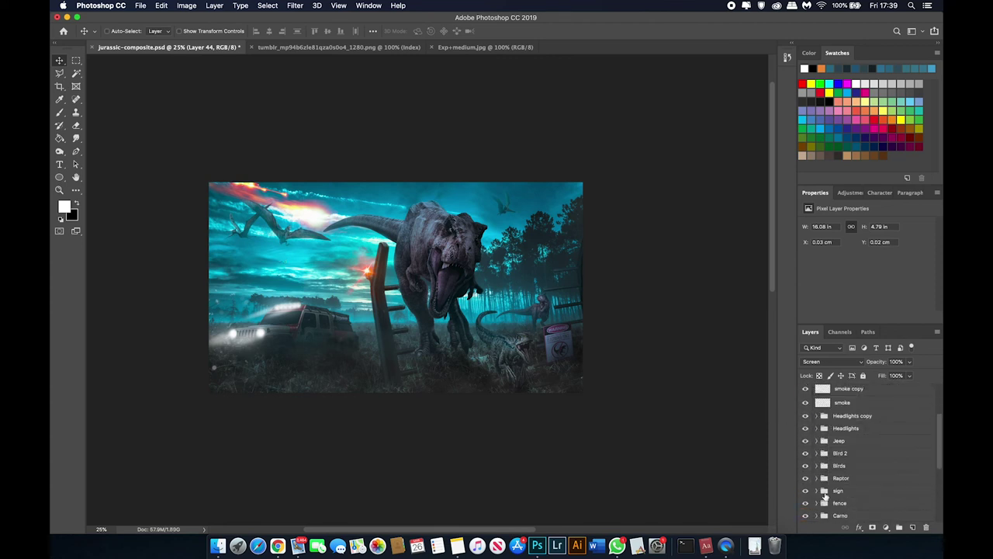
{"action": "left_click", "coordinate": [840, 436]}
{"action": "left_click_drag", "start_coordinate": [310, 233], "coordinate": [326, 252]}
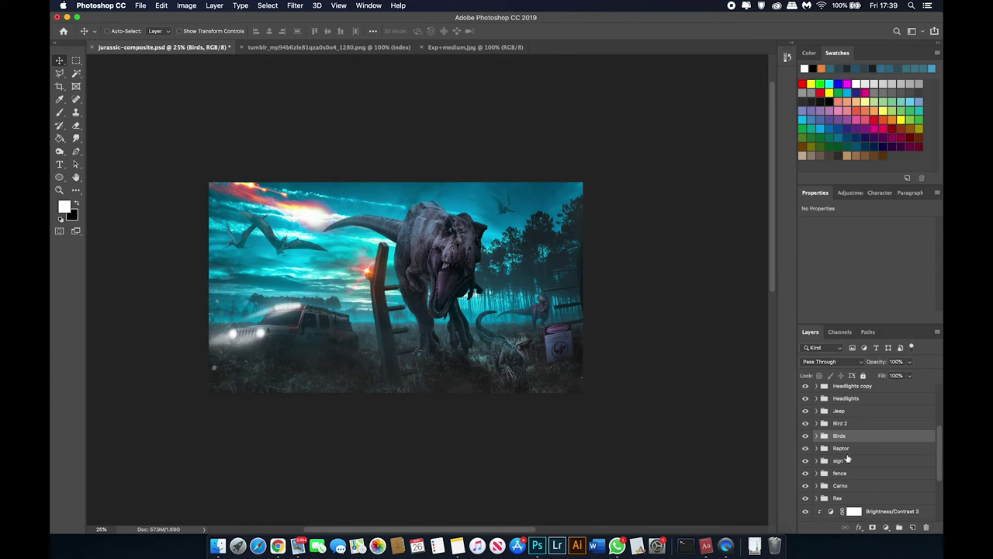
Duplicate Layer 44 and set the copy's fill to 0%
{"action": "scroll", "coordinate": [848, 459], "scroll_direction": "down", "scroll_amount": 5}
{"action": "left_click", "coordinate": [854, 485]}
{"action": "key", "text": "ctrl+j"}
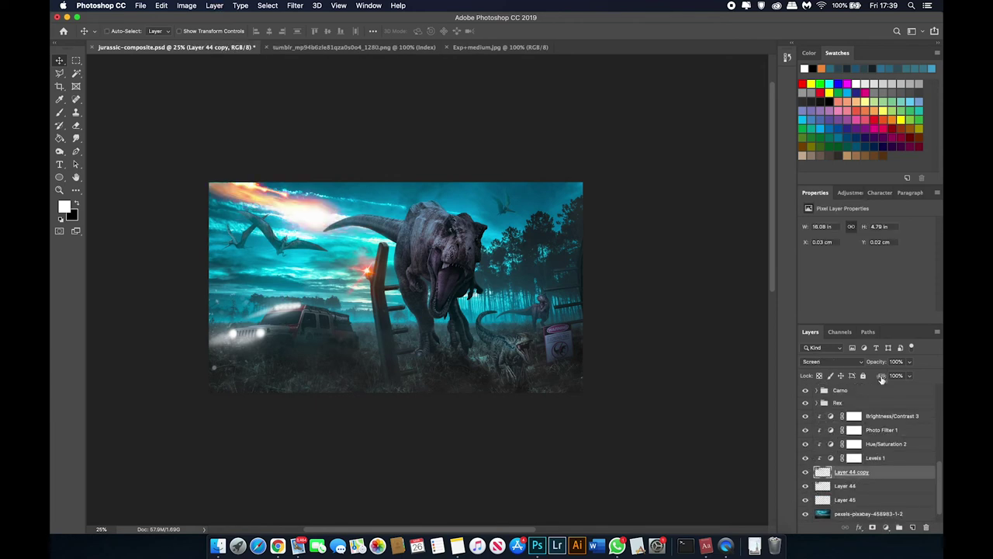
{"action": "type", "text": "0"}
{"action": "key", "text": "Return"}
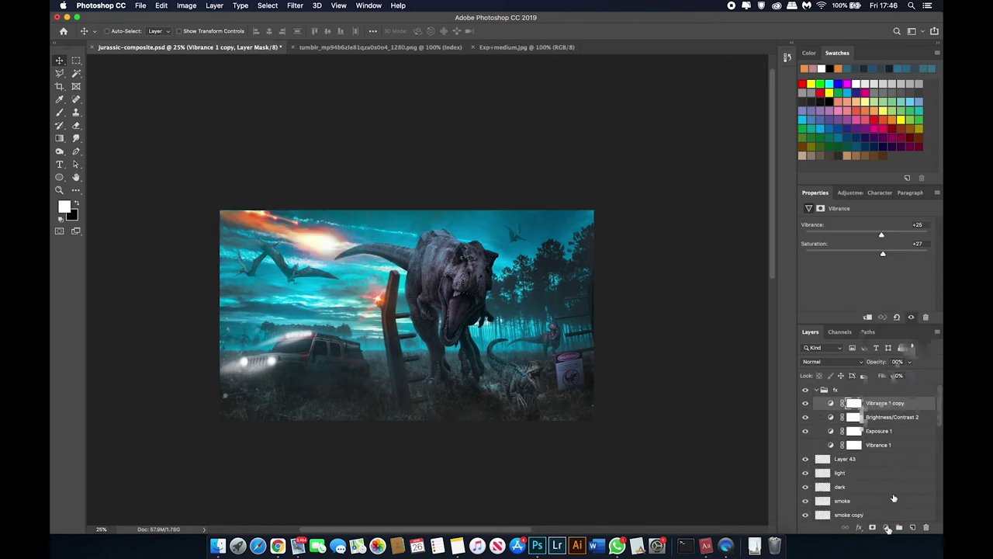
Add a reversed Gradient Map adjustment, trying Lighten blending at lower opacity
{"action": "left_click", "coordinate": [886, 527]}
{"action": "left_click", "coordinate": [893, 490]}
{"action": "left_click", "coordinate": [806, 249]}
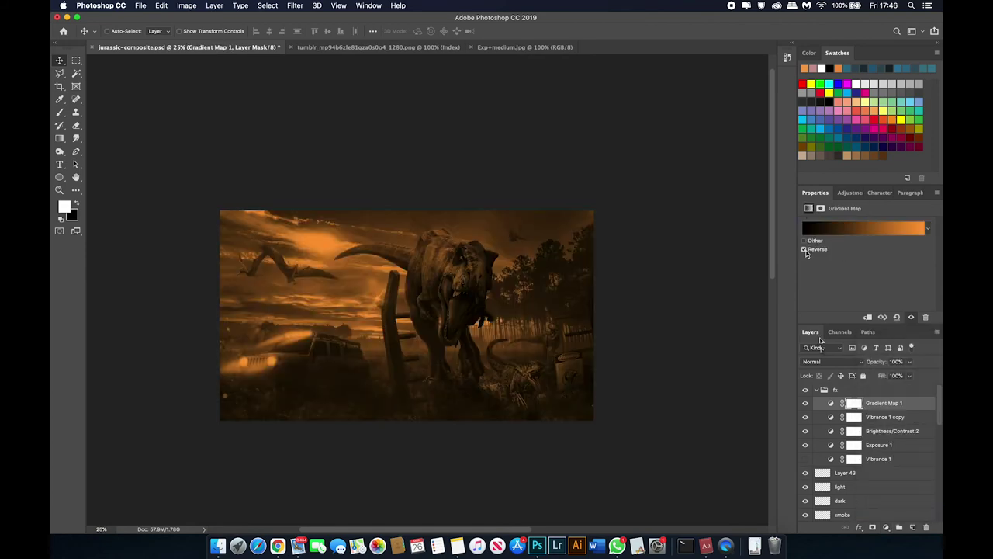
{"action": "left_click", "coordinate": [830, 361]}
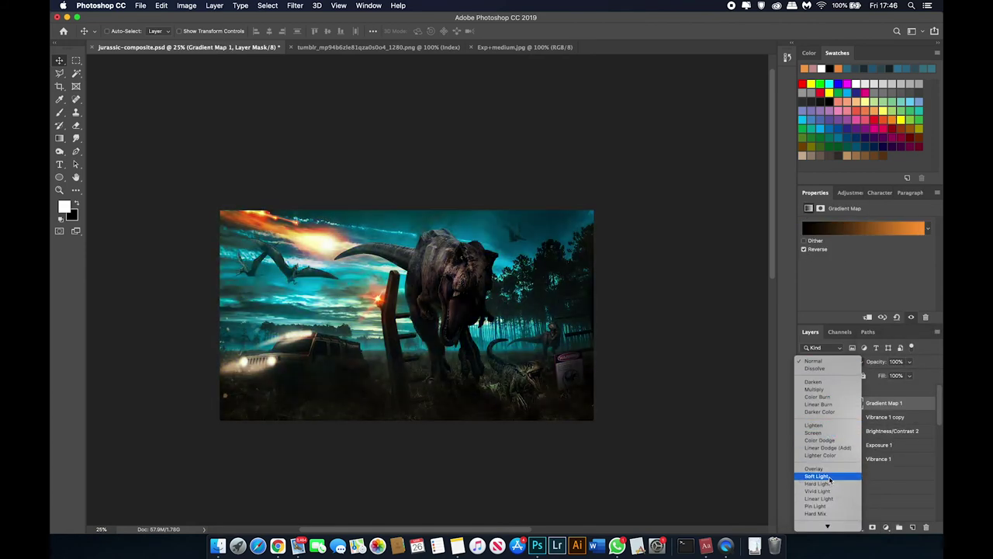
{"action": "left_click", "coordinate": [813, 425]}
{"action": "left_click", "coordinate": [806, 402]}
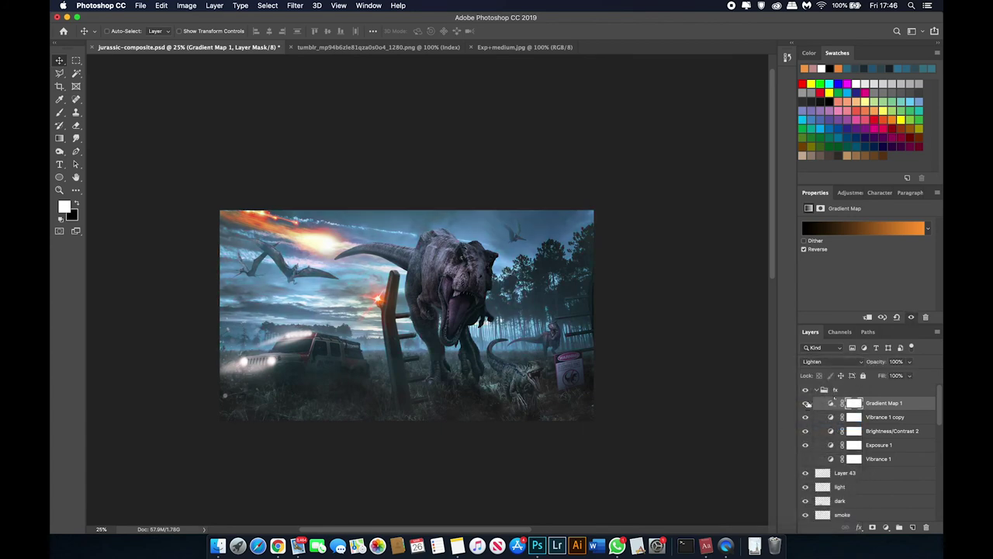
{"action": "left_click_drag", "start_coordinate": [854, 364], "coordinate": [842, 365]}
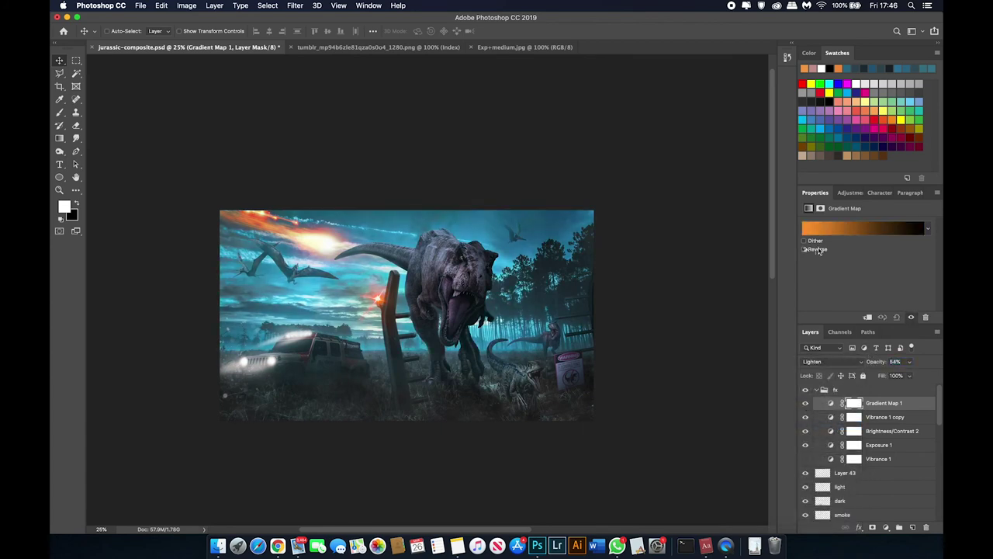
Set the gradient map to Soft Light with a non-reversed black-and-white gradient at 20% opacity
{"action": "left_click", "coordinate": [822, 362]}
{"action": "key", "text": "Down"}
{"action": "key", "text": "Down"}
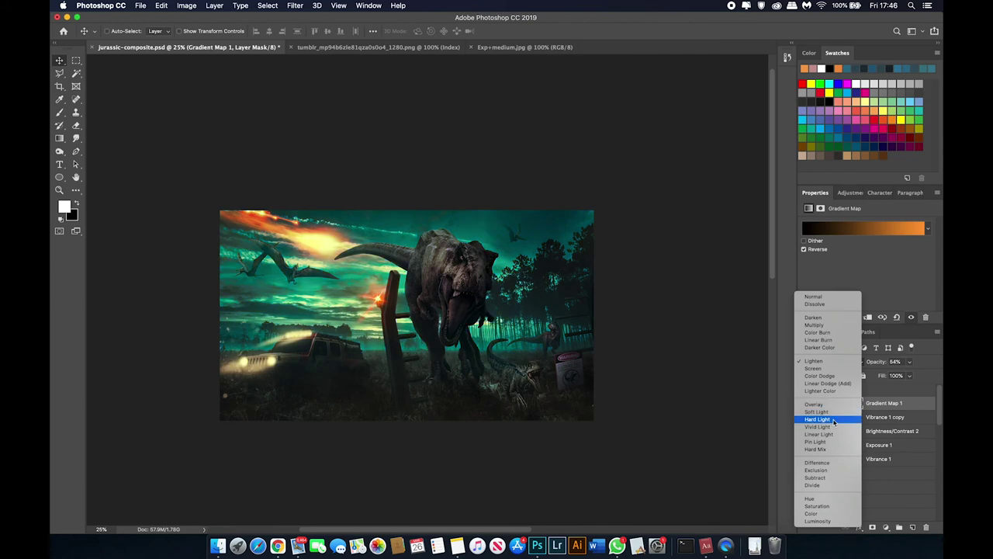
{"action": "key", "text": "Down"}
{"action": "key", "text": "Down"}
{"action": "key", "text": "Down"}
{"action": "key", "text": "Down"}
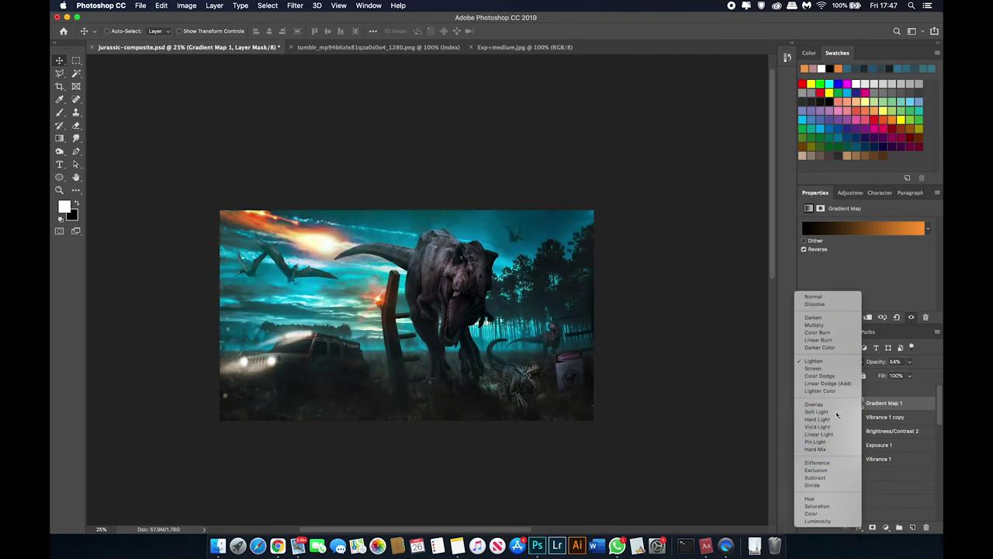
{"action": "left_click", "coordinate": [816, 412]}
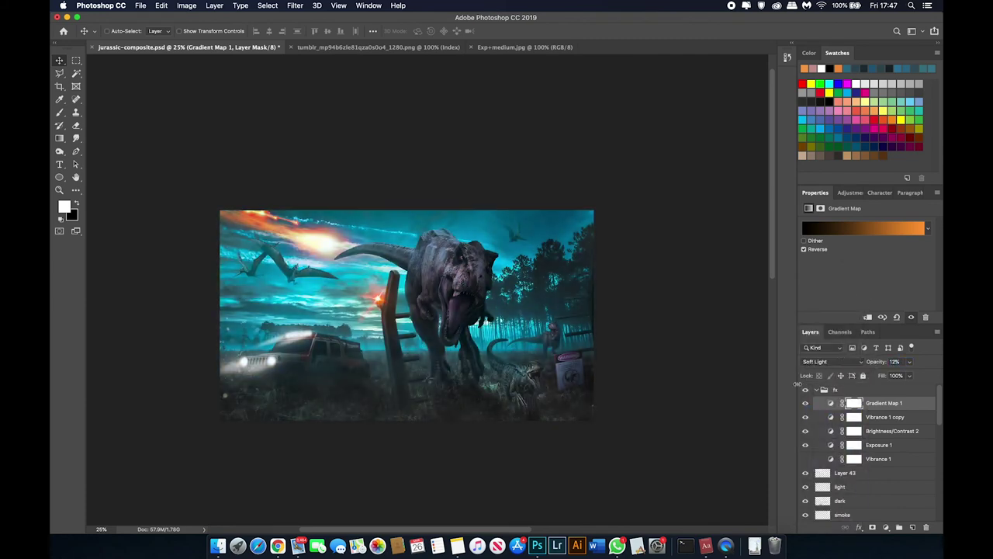
{"action": "left_click", "coordinate": [863, 227]}
{"action": "left_click", "coordinate": [750, 326]}
{"action": "left_click", "coordinate": [887, 319]}
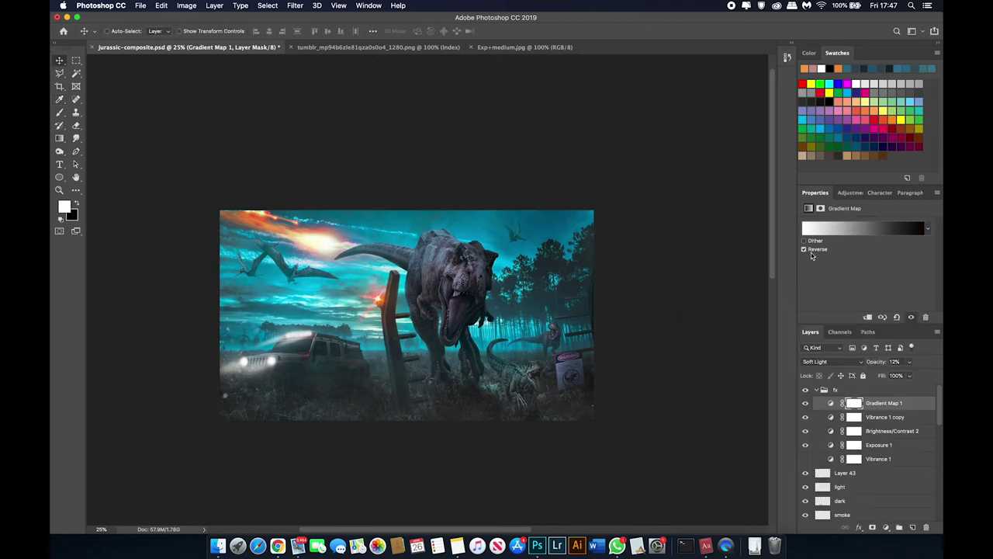
{"action": "left_click", "coordinate": [804, 250]}
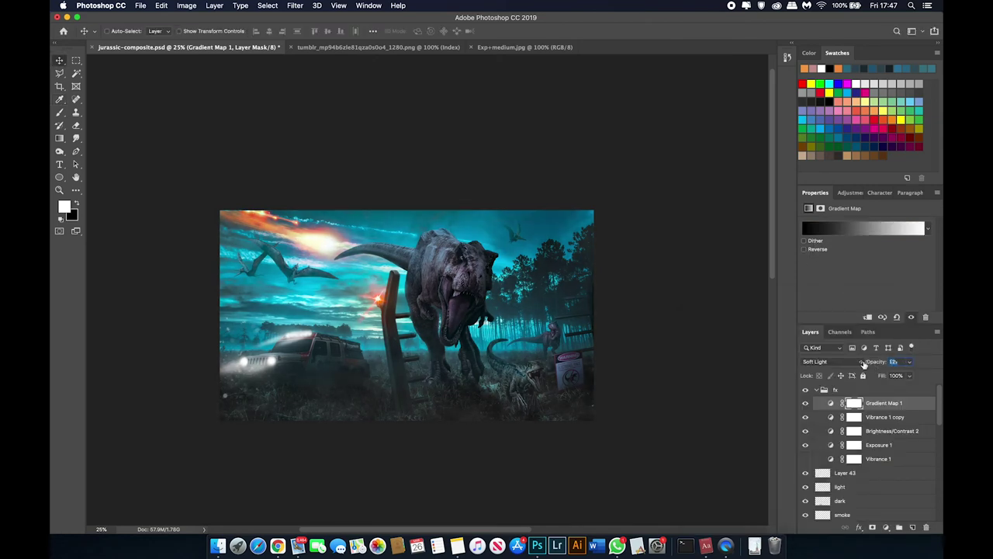
{"action": "left_click_drag", "start_coordinate": [867, 364], "coordinate": [876, 364]}
{"action": "left_click", "coordinate": [806, 417]}
Duplicate the gradient map and give the copy a reversed black-to-orange gradient
{"action": "key", "text": "super+j"}
{"action": "left_click", "coordinate": [863, 227]}
{"action": "left_click", "coordinate": [717, 337]}
{"action": "left_click", "coordinate": [887, 319]}
{"action": "left_click", "coordinate": [805, 249]}
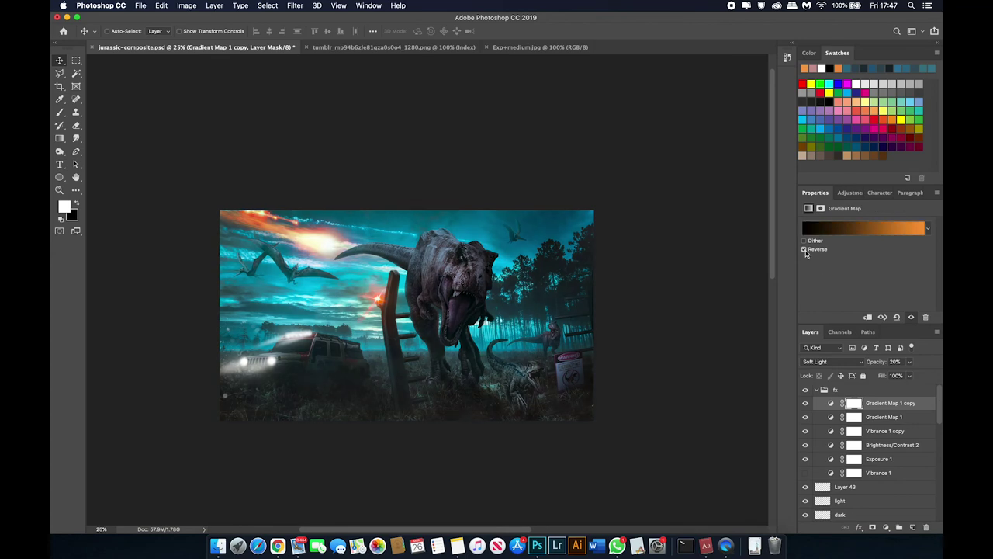
Change one stop of the orange gradient to a grey sampled from the image
{"action": "left_click", "coordinate": [863, 227]}
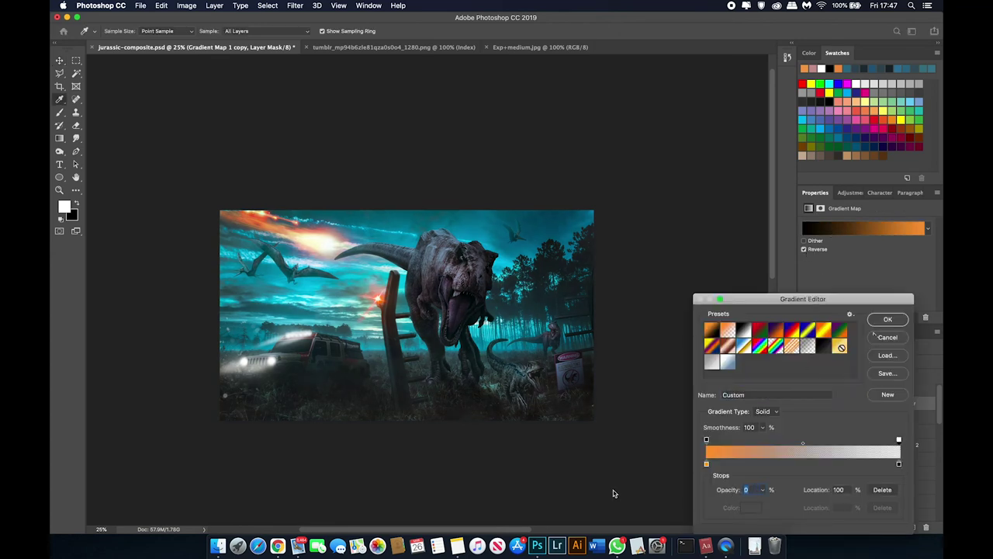
{"action": "key", "text": "Escape"}
{"action": "left_click", "coordinate": [896, 363]}
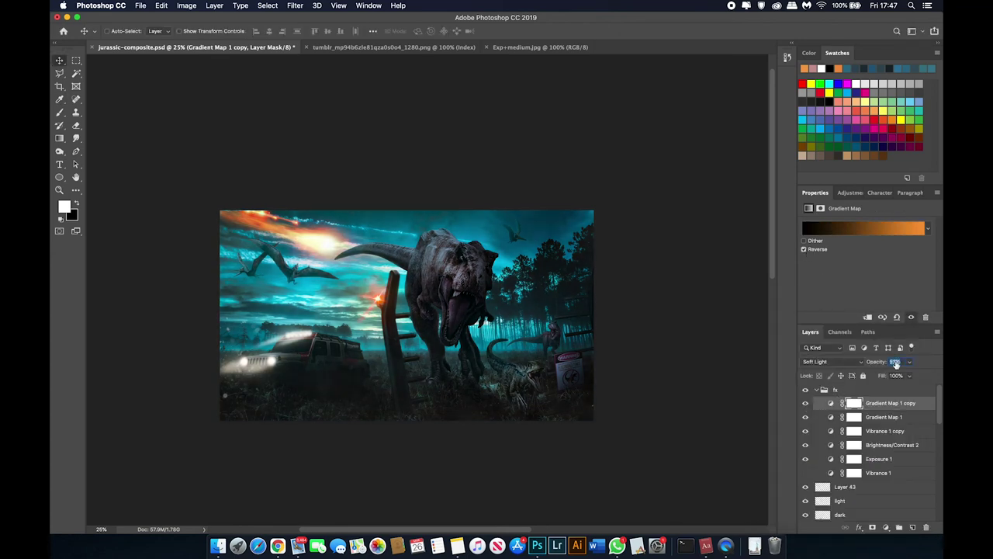
{"action": "left_click", "coordinate": [863, 228]}
{"action": "left_click", "coordinate": [751, 507]}
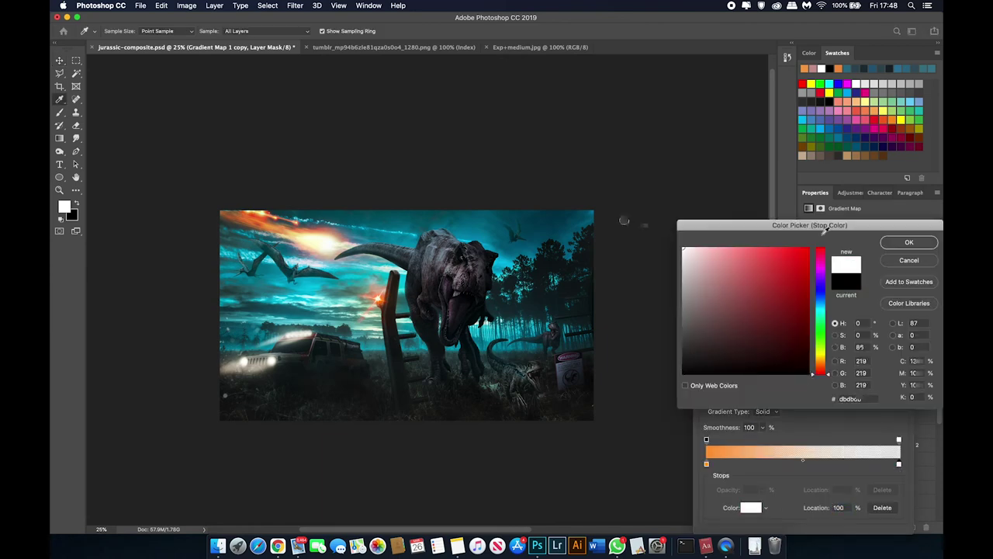
{"action": "left_click", "coordinate": [623, 311]}
{"action": "left_click", "coordinate": [906, 243]}
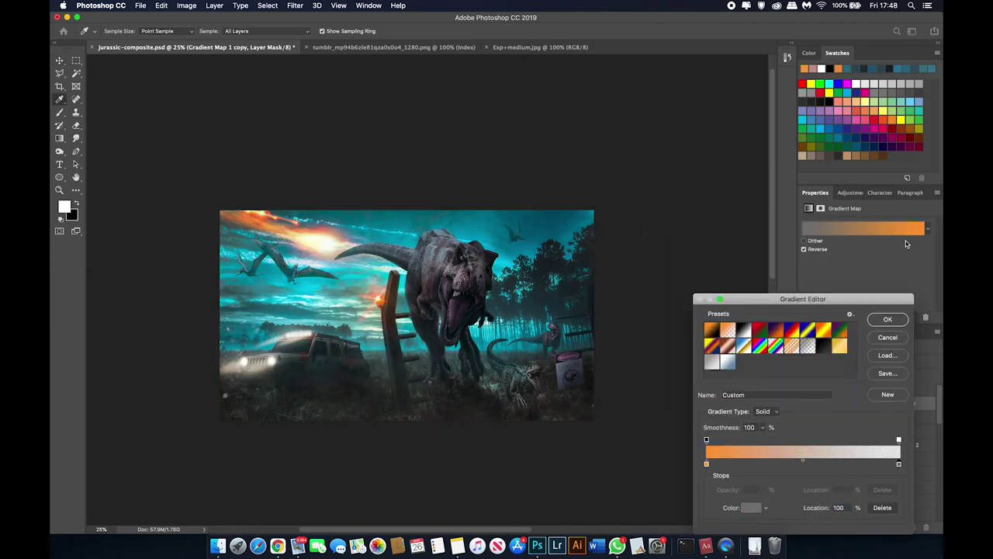
{"action": "left_click", "coordinate": [889, 319]}
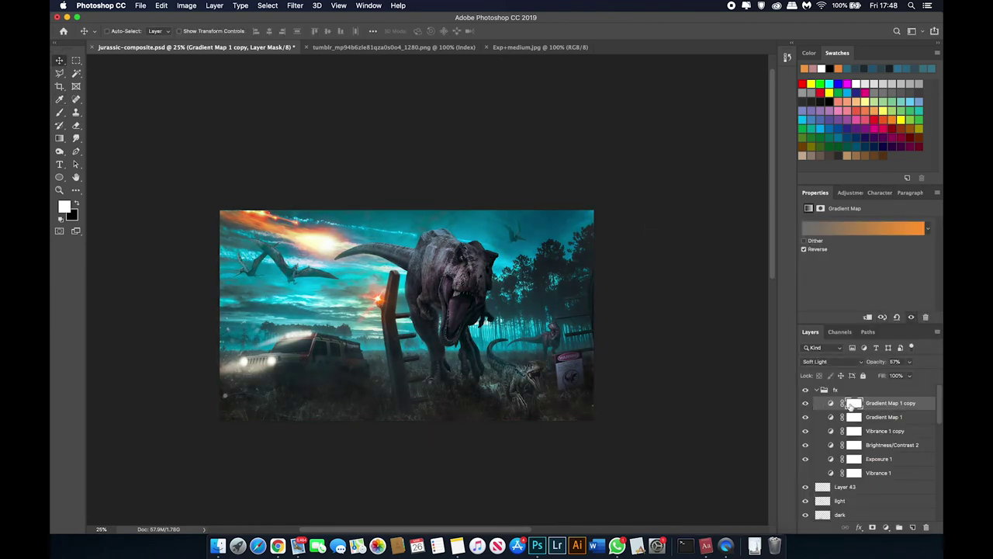
Add a Color Balance adjustment and tweak its shadows, midtones and highlights
{"action": "left_click", "coordinate": [886, 527]}
{"action": "left_click", "coordinate": [886, 527]}
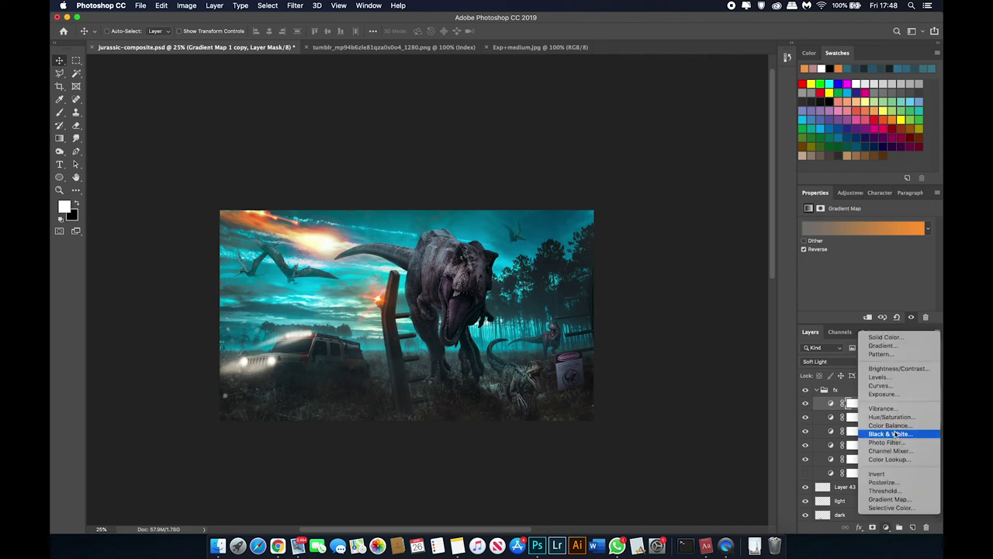
{"action": "left_click", "coordinate": [891, 425]}
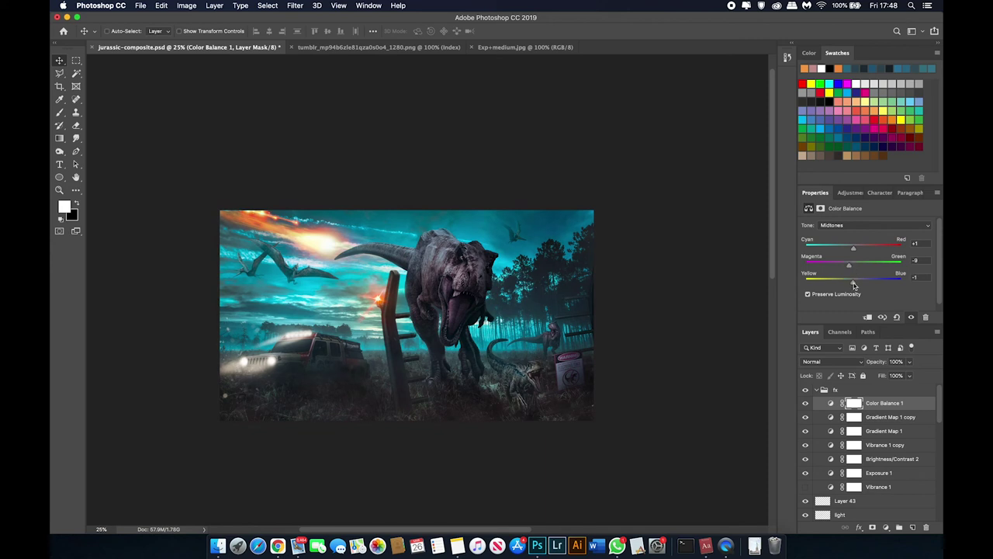
{"action": "left_click", "coordinate": [855, 228]}
{"action": "left_click", "coordinate": [855, 214]}
{"action": "left_click", "coordinate": [860, 227]}
{"action": "left_click", "coordinate": [853, 251]}
Move Color Balance 1 below the gradient maps in the fx group
{"action": "left_click", "coordinate": [806, 417]}
{"action": "mouse_move", "coordinate": [883, 405]}
{"action": "left_mouse_down"}
{"action": "mouse_move", "coordinate": [881, 419]}
{"action": "mouse_move", "coordinate": [845, 419]}
{"action": "left_mouse_up"}
{"action": "left_click", "coordinate": [806, 403]}
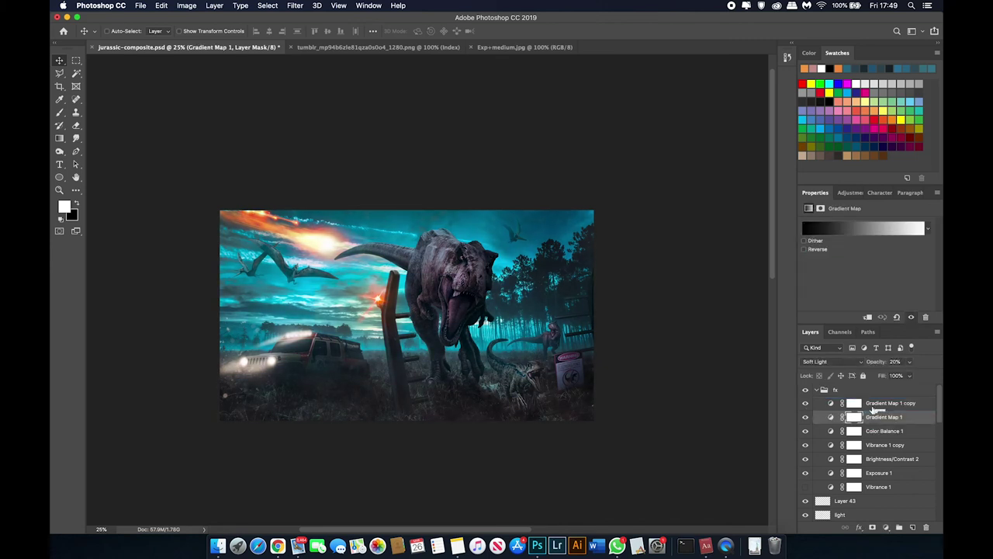
{"action": "left_click", "coordinate": [878, 403]}
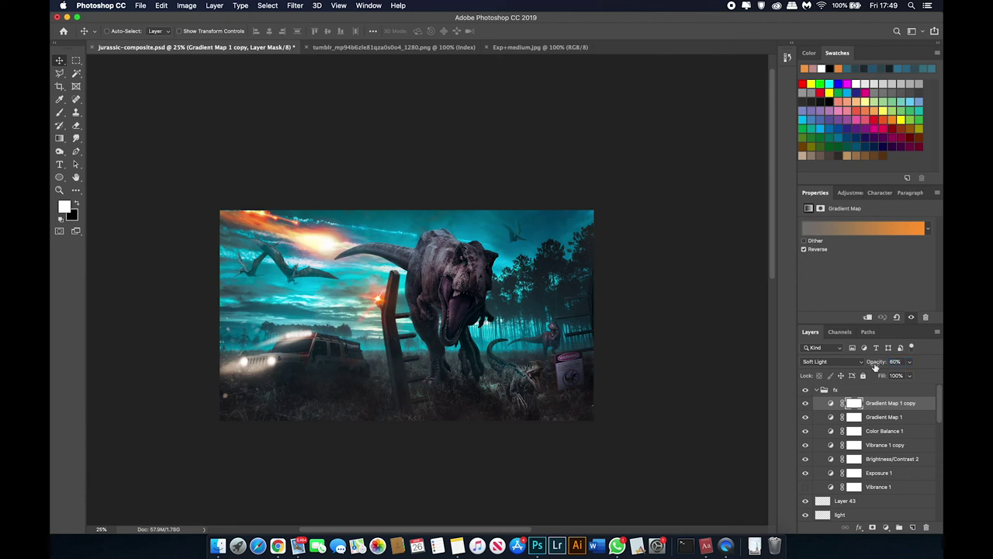
Paint orange over the upper-left sky on a new Soft Light layer
{"action": "left_click", "coordinate": [913, 528]}
{"action": "key", "text": "b"}
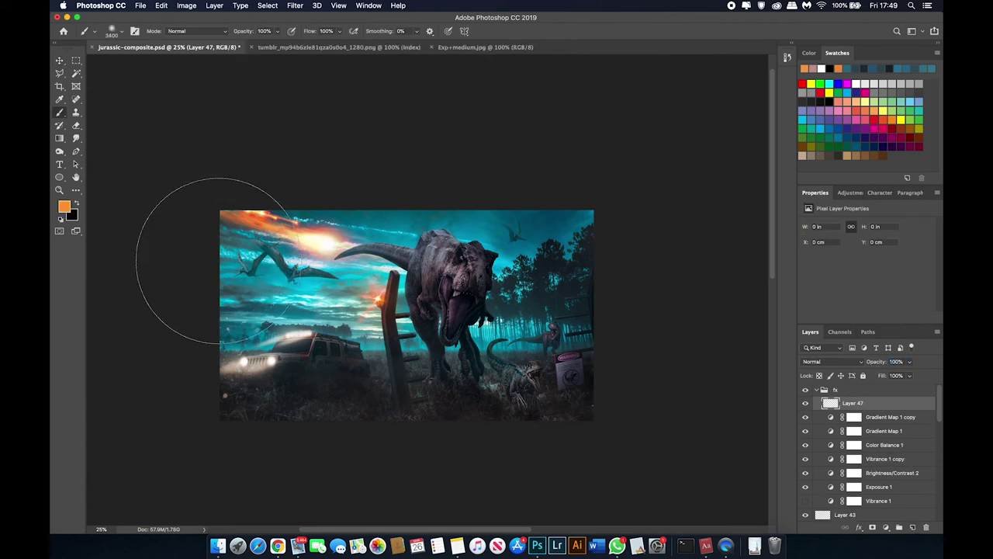
{"action": "left_click_drag", "start_coordinate": [233, 233], "coordinate": [292, 281]}
{"action": "left_click", "coordinate": [833, 362]}
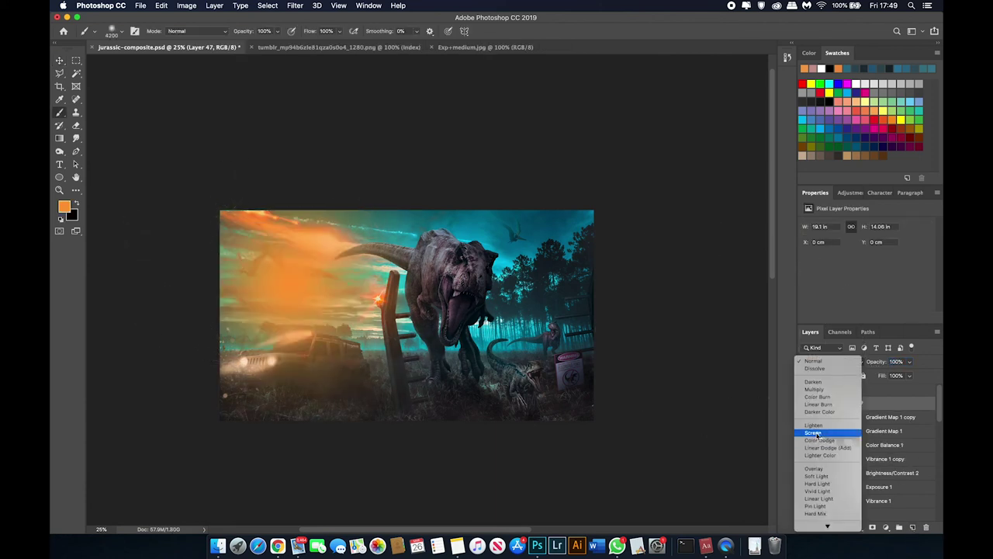
{"action": "left_click", "coordinate": [815, 476]}
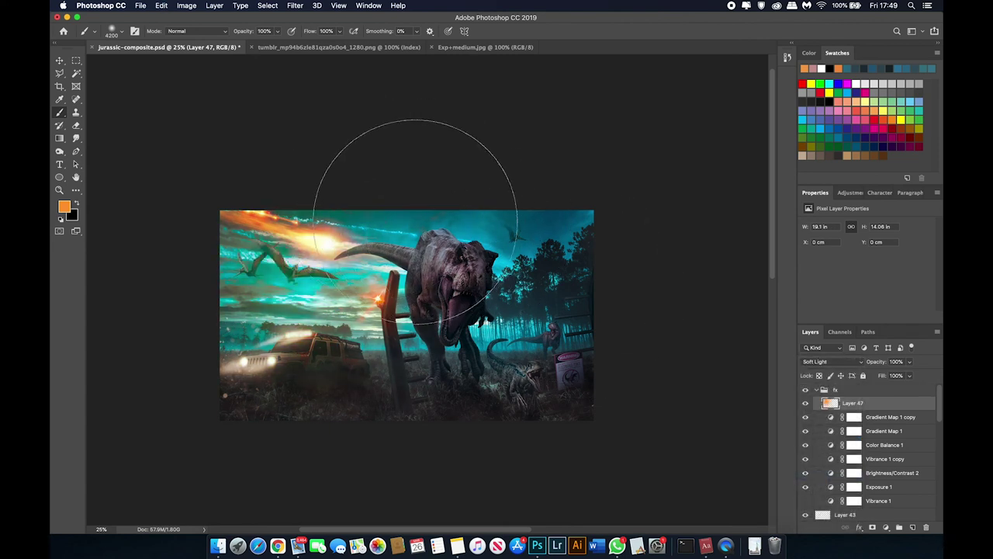
Scale the orange glow down and erase part of it at 31% eraser flow
{"action": "key", "text": "ctrl+t"}
{"action": "left_click_drag", "start_coordinate": [504, 420], "coordinate": [437, 372]}
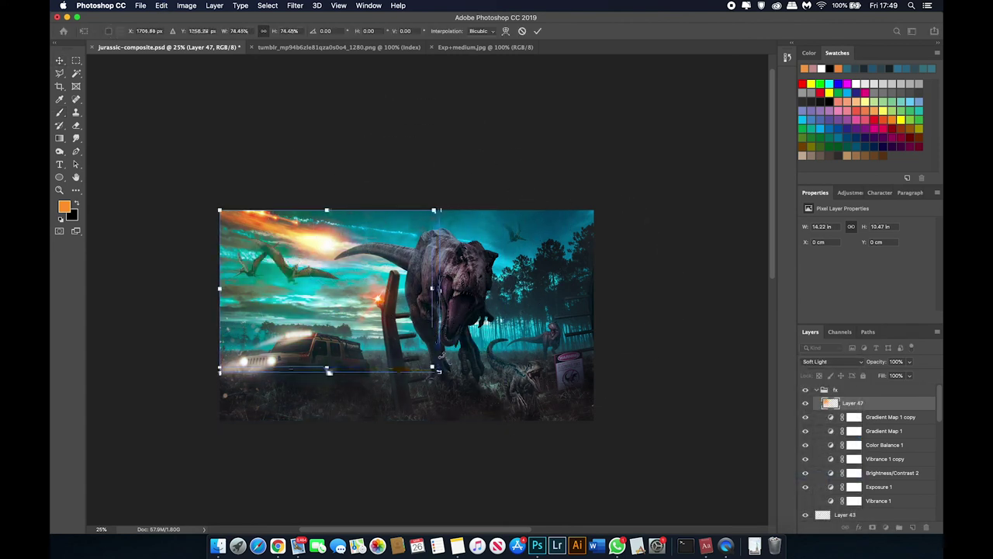
{"action": "key", "text": "Return"}
{"action": "key", "text": "e"}
{"action": "left_click_drag", "start_coordinate": [163, 394], "coordinate": [465, 155]}
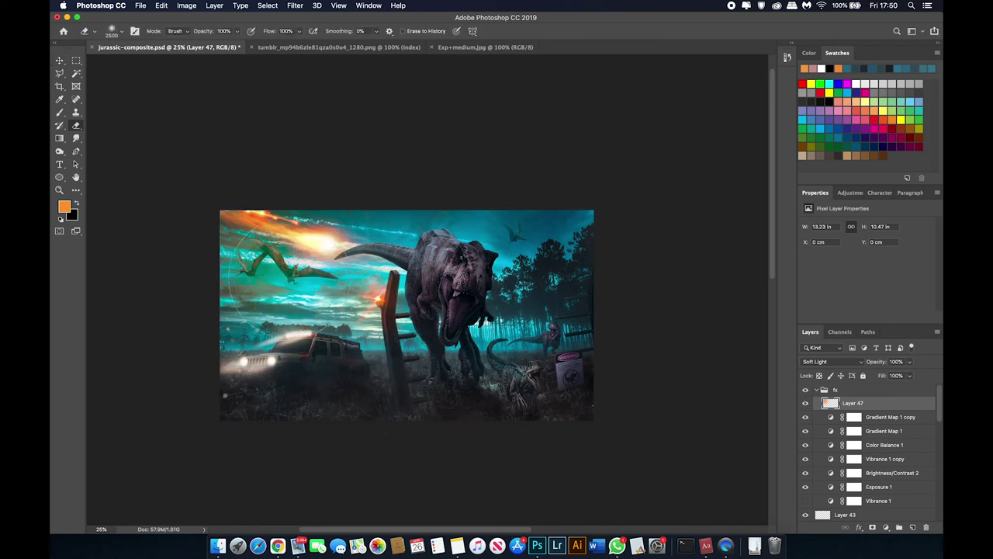
{"action": "left_click_drag", "start_coordinate": [293, 31], "coordinate": [322, 48]}
{"action": "key", "text": "bracketright"}
{"action": "key", "text": "bracketright"}
{"action": "key", "text": "bracketright"}
{"action": "key", "text": "v"}
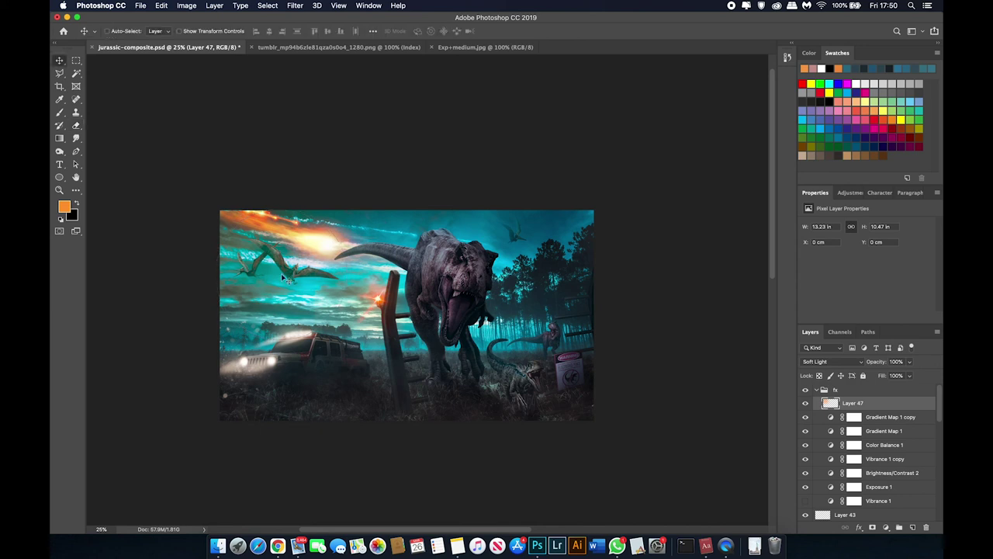
{"action": "left_click", "coordinate": [806, 390]}
{"action": "left_click", "coordinate": [806, 389]}
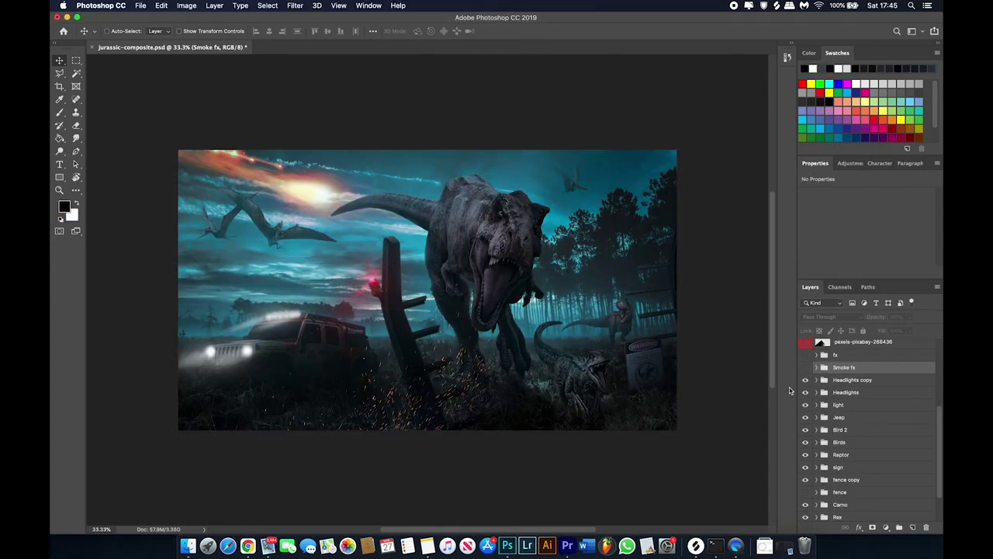
Show the Smoke fx and fx groups plus Vibrance 1 and Brightness/Contrast 2
{"action": "left_click", "coordinate": [815, 367]}
{"action": "left_click", "coordinate": [806, 384]}
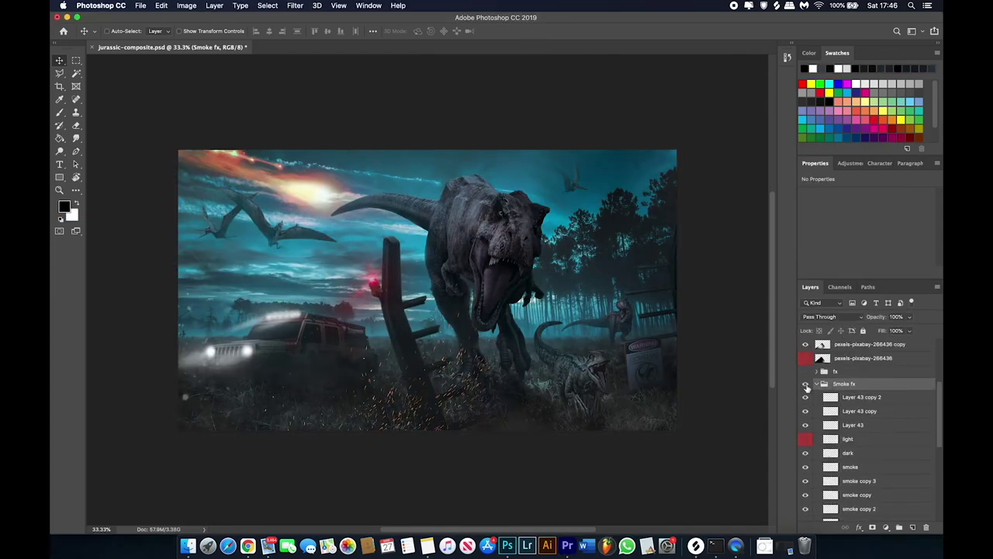
{"action": "left_click", "coordinate": [806, 385]}
{"action": "left_click", "coordinate": [806, 384]}
{"action": "left_click", "coordinate": [816, 384]}
{"action": "left_click", "coordinate": [805, 378]}
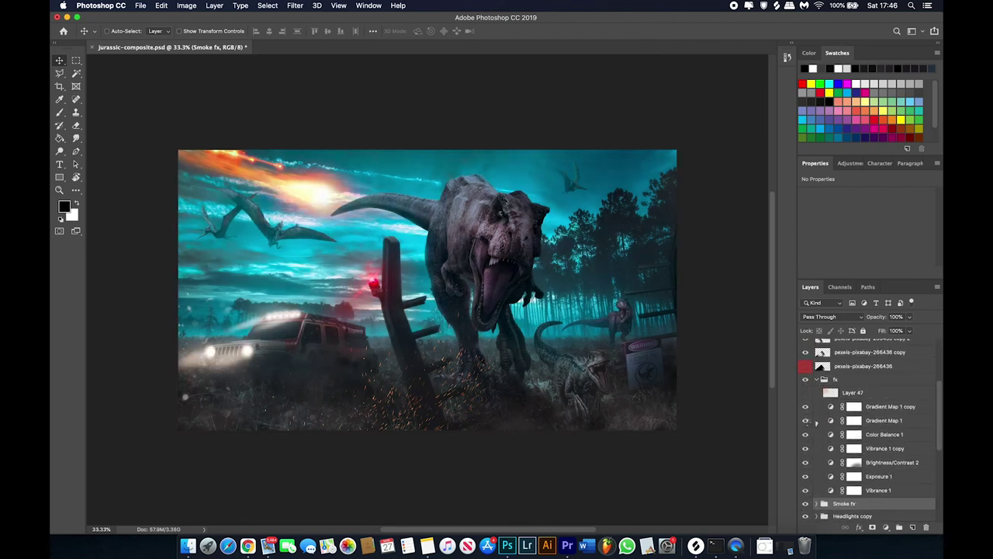
{"action": "left_click", "coordinate": [806, 489]}
{"action": "left_click", "coordinate": [806, 462]}
Review the fx adjustment settings, collapse the group, and turn on Layer 57
{"action": "left_click", "coordinate": [866, 490]}
{"action": "left_click", "coordinate": [871, 461]}
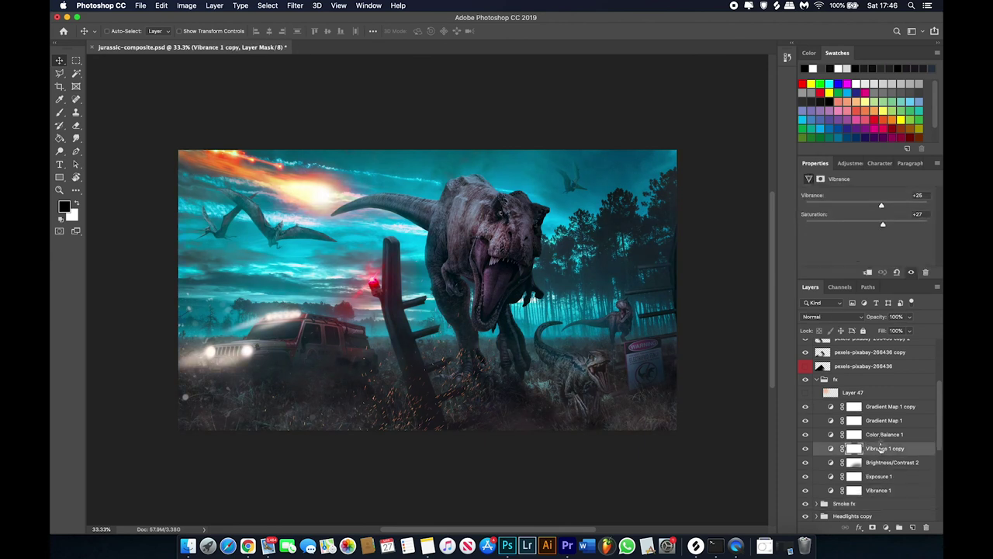
{"action": "left_click", "coordinate": [876, 434]}
{"action": "left_click", "coordinate": [877, 420]}
{"action": "left_click", "coordinate": [816, 380]}
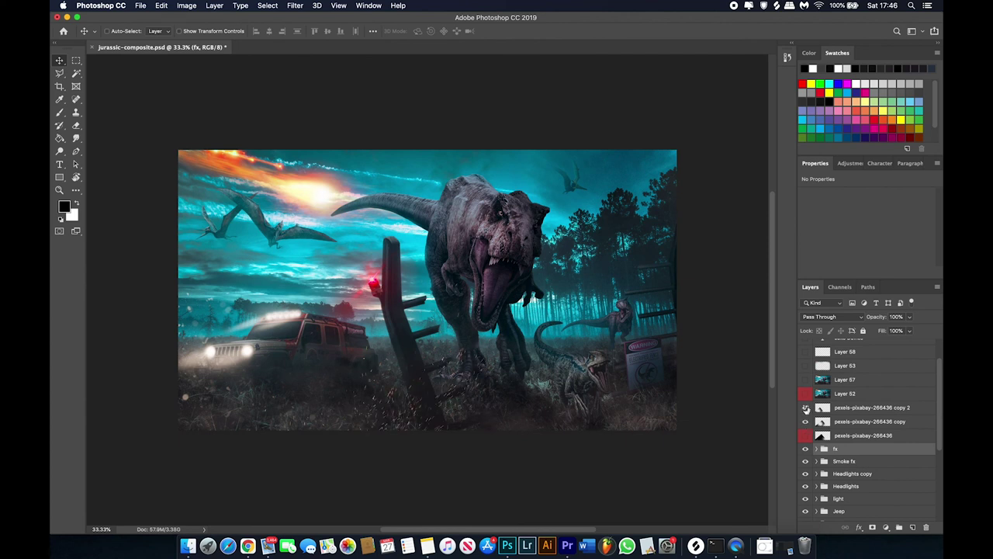
{"action": "left_click", "coordinate": [846, 405]}
{"action": "left_click", "coordinate": [804, 405]}
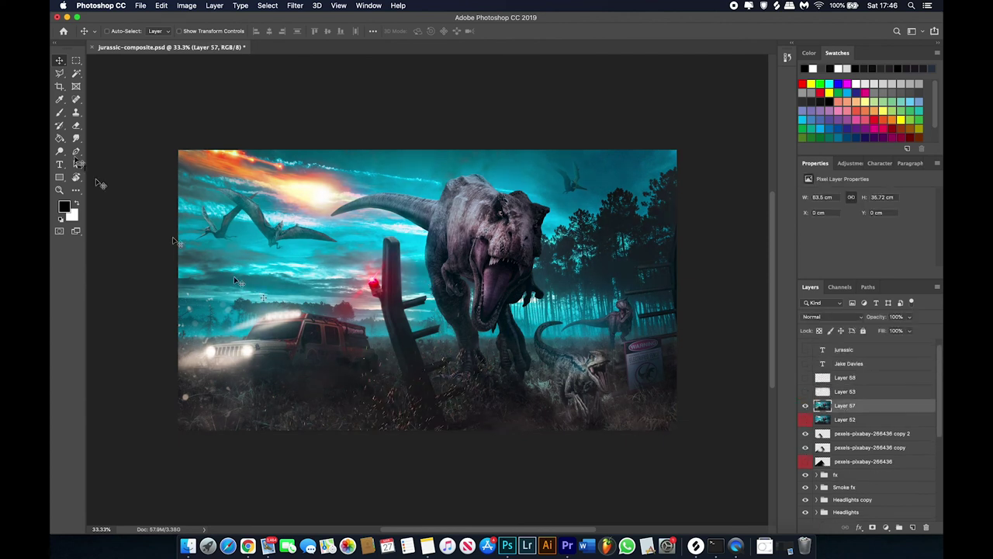
Add a white 52 pt caption 'DOGE & BURN ENTIRE IMAGE' near the bottom of the image
{"action": "key", "text": "t"}
{"action": "key", "text": "x"}
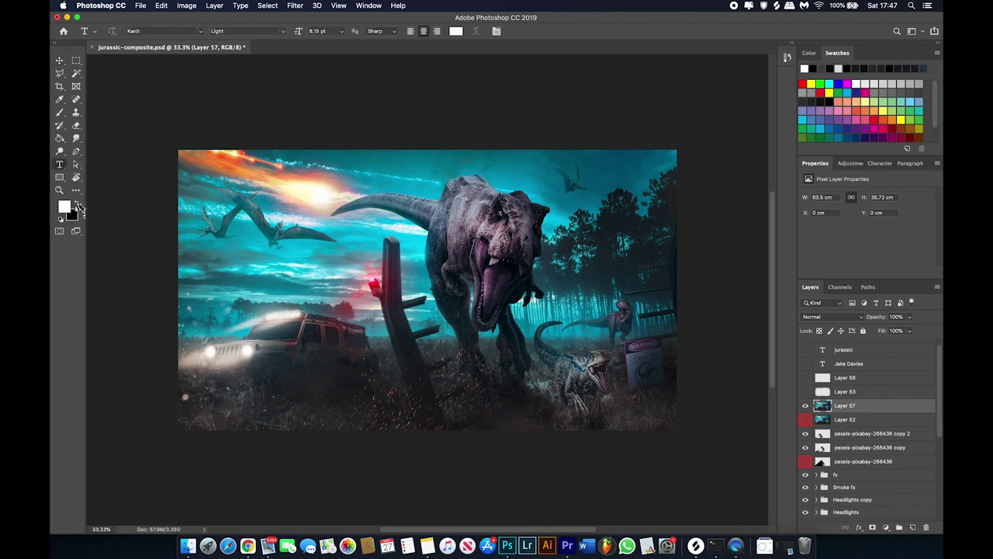
{"action": "left_click_drag", "start_coordinate": [338, 301], "coordinate": [642, 364]}
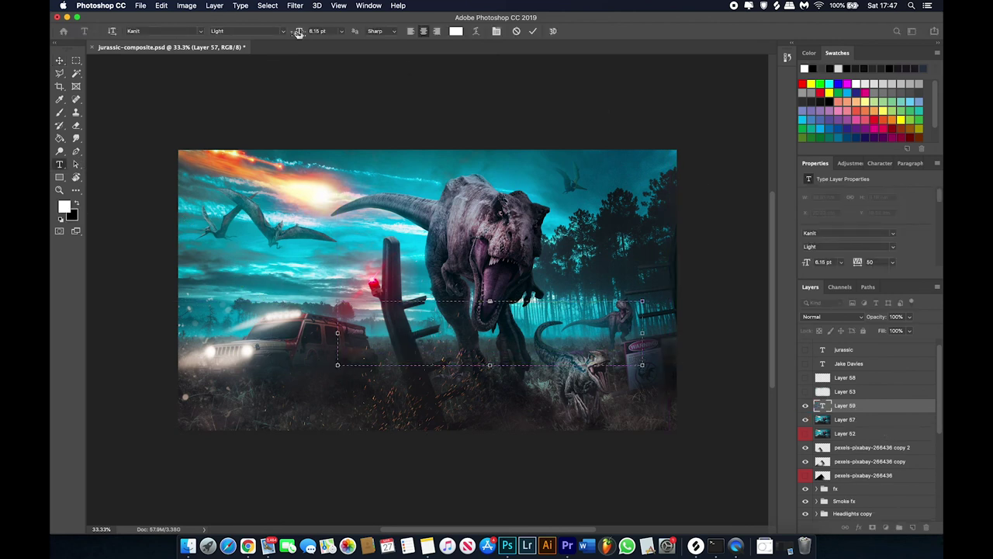
{"action": "left_click_drag", "start_coordinate": [298, 33], "coordinate": [334, 32]}
{"action": "type", "text": "DOGE & BURN"}
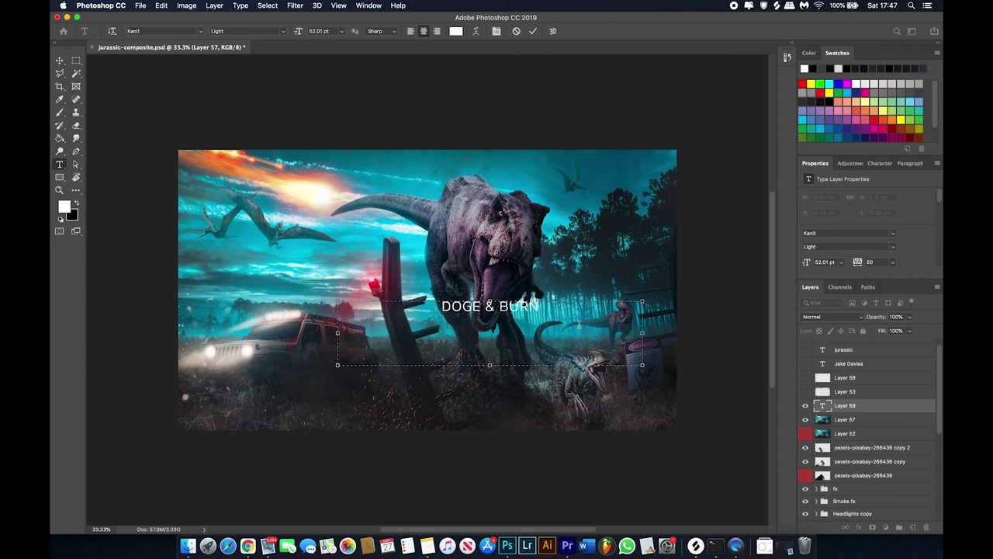
{"action": "type", "text": " ENTIRE IMAGE"}
{"action": "left_click", "coordinate": [59, 60]}
{"action": "left_click_drag", "start_coordinate": [526, 309], "coordinate": [471, 398]}
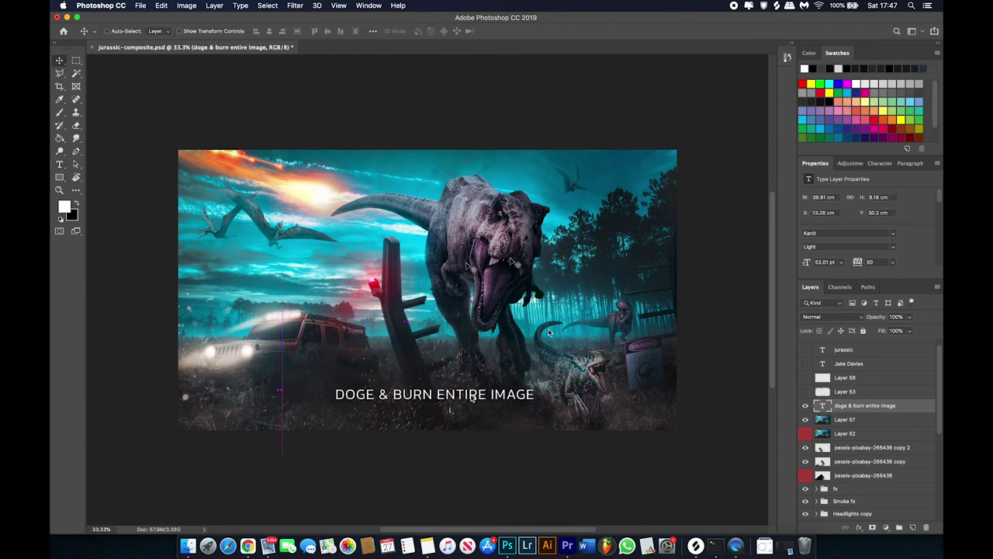
Compare with Layer 57, then rewrite the caption as 'THEN ADD BLUR TO ENTIRE IMAGE AND TAKE OUT PARTS'
{"action": "left_click", "coordinate": [805, 419]}
{"action": "left_click", "coordinate": [805, 419]}
{"action": "double_click", "coordinate": [514, 416]}
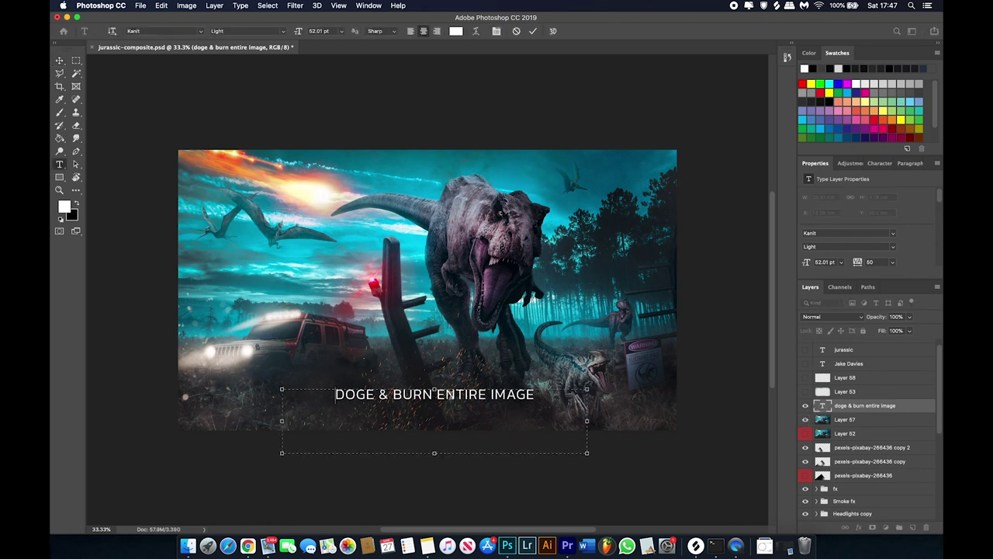
{"action": "key", "text": "super+a"}
{"action": "type", "text": "THEN ADD BLUR TO ENTIRE IMAGE"}
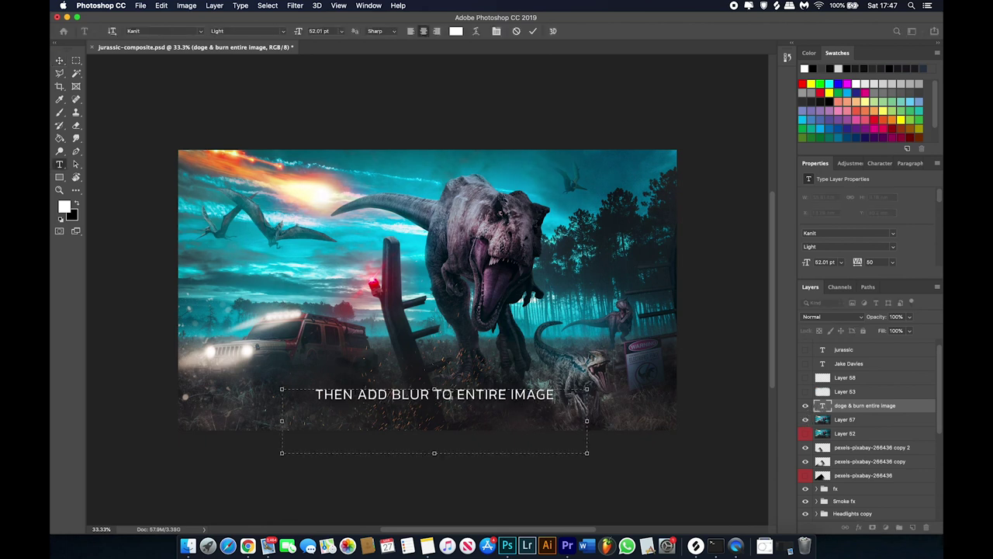
{"action": "type", "text": " AND TAKE OUT PARTS"}
{"action": "left_click", "coordinate": [59, 60]}
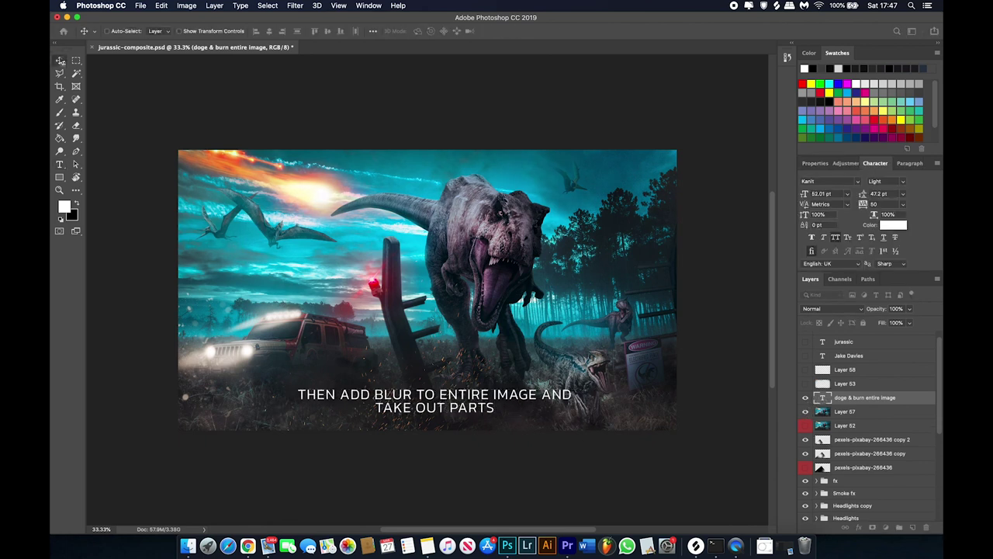
Show Layer 53 with a larger eraser ready, then show Layer 58 and the signature layer
{"action": "left_click", "coordinate": [807, 388]}
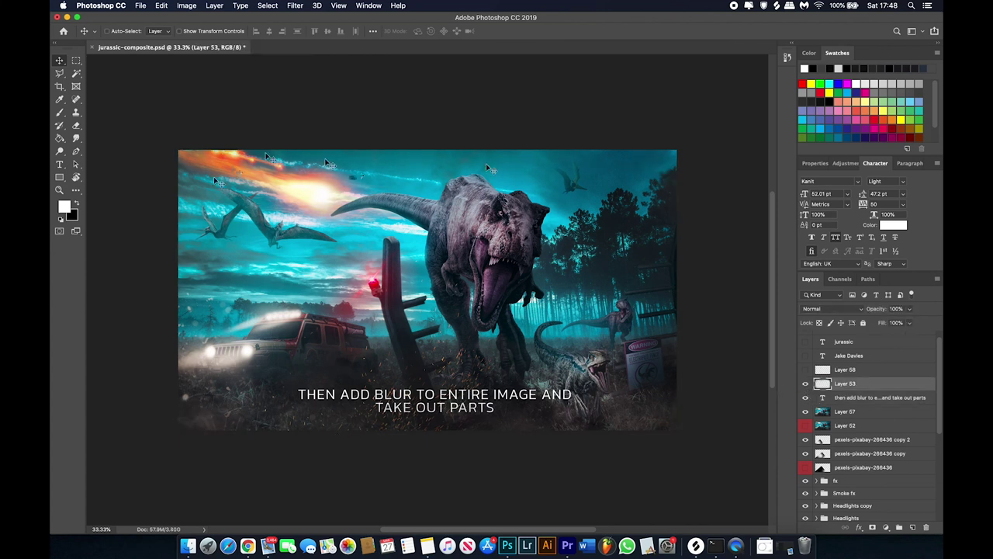
{"action": "key", "text": "e"}
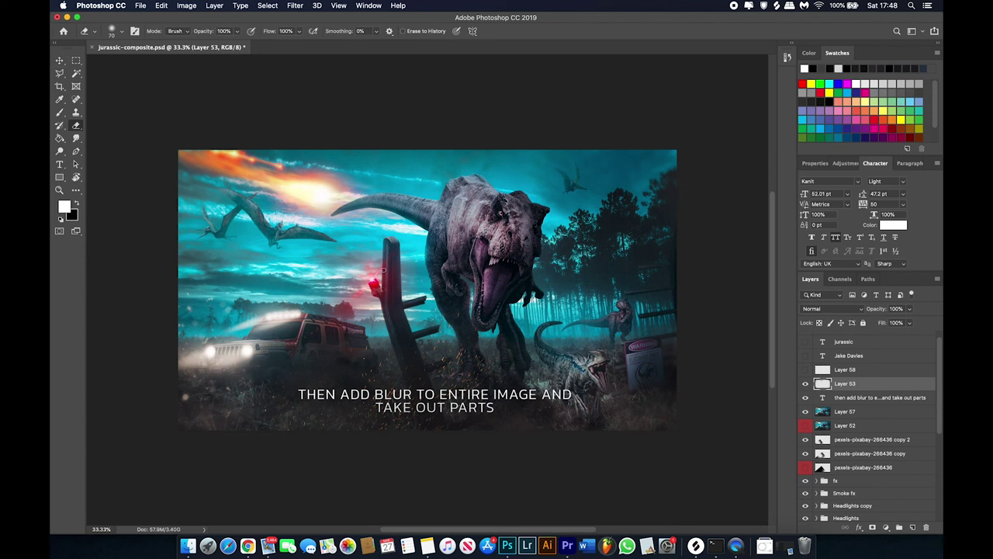
{"action": "key", "text": "bracketright"}
{"action": "key", "text": "bracketright"}
{"action": "key", "text": "bracketright"}
{"action": "key", "text": "v"}
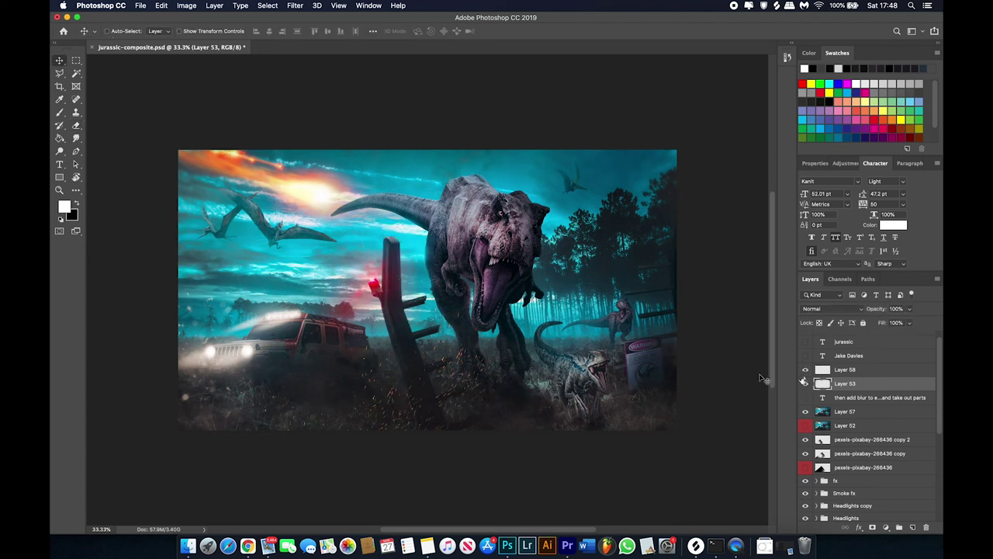
{"action": "double_click", "coordinate": [805, 384]}
{"action": "left_click", "coordinate": [805, 383]}
{"action": "scroll", "coordinate": [854, 404], "scroll_direction": "up", "scroll_amount": 1}
{"action": "left_click", "coordinate": [807, 380]}
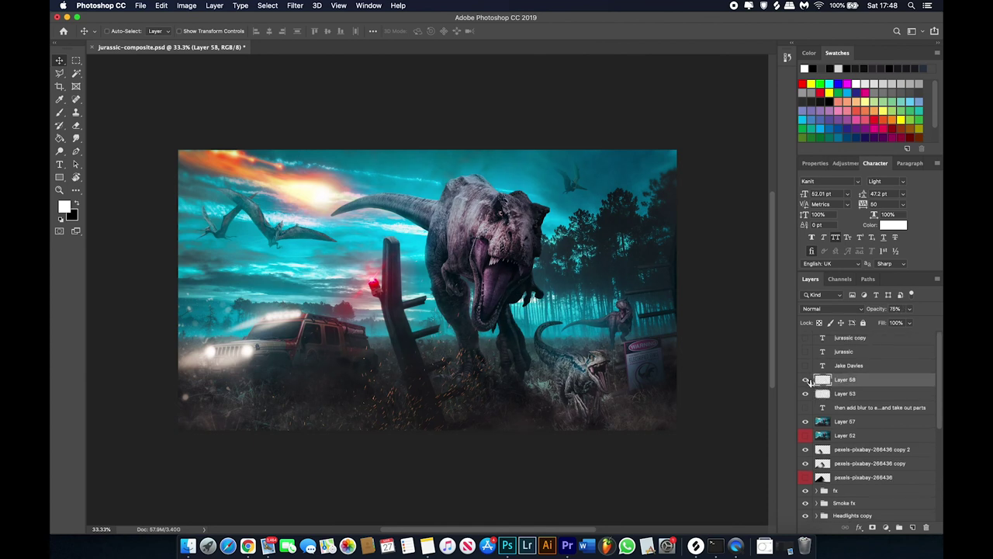